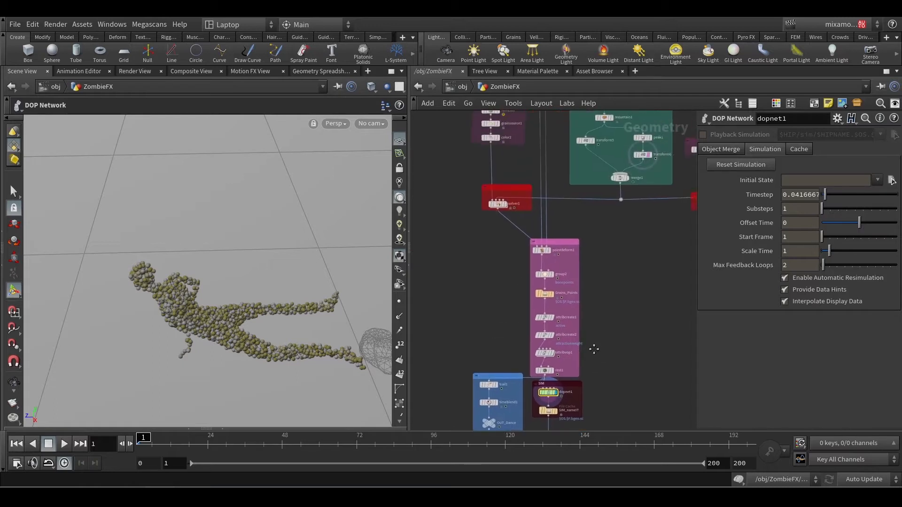
Locate dopnet1 in the SIM box of the ZombieFX network and open its contents
middle_drag(610, 294, 573, 358)
middle_drag(594, 310, 535, 354)
scroll(639, 113, down, 3)
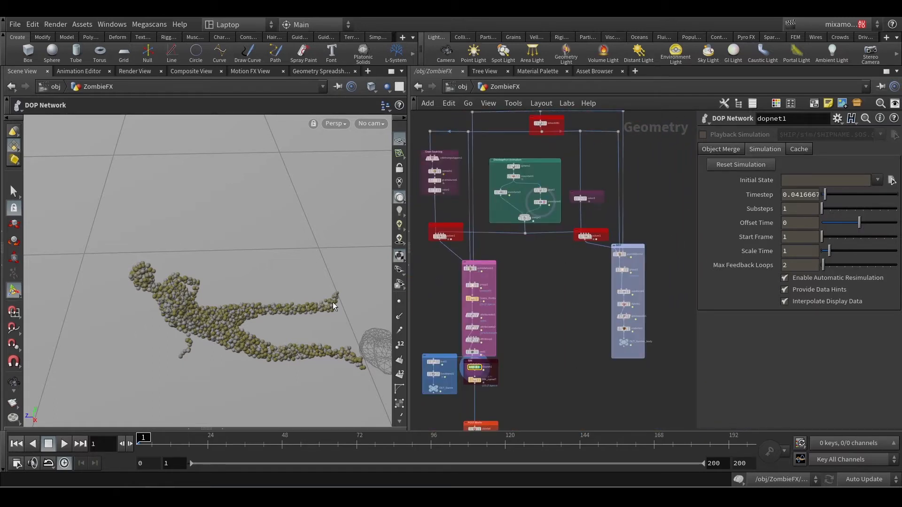
scroll(496, 365, up, 6)
middle_drag(497, 366, 629, 293)
scroll(629, 293, down, 1)
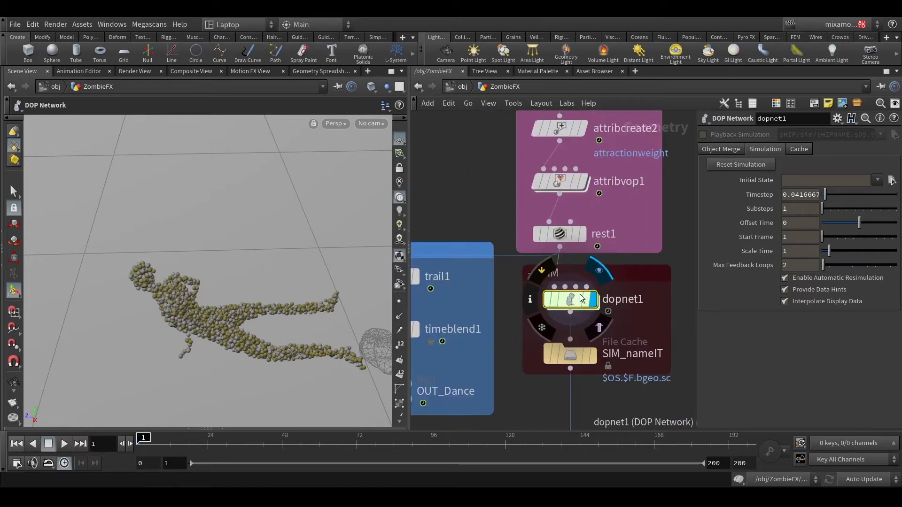
scroll(571, 301, up, 3)
double_click(569, 301)
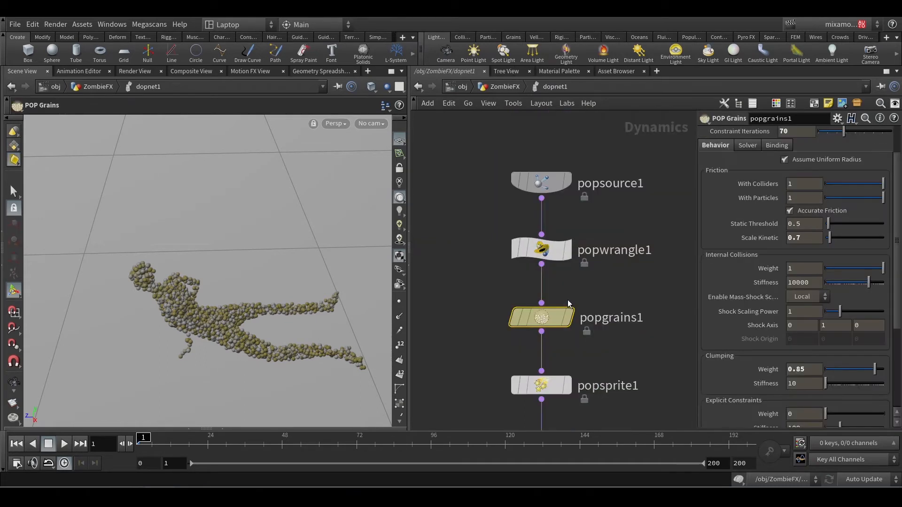
Inspect the emission and birth settings of popsource1 and the VEXpression of popwrangle1
drag(488, 182, 594, 237)
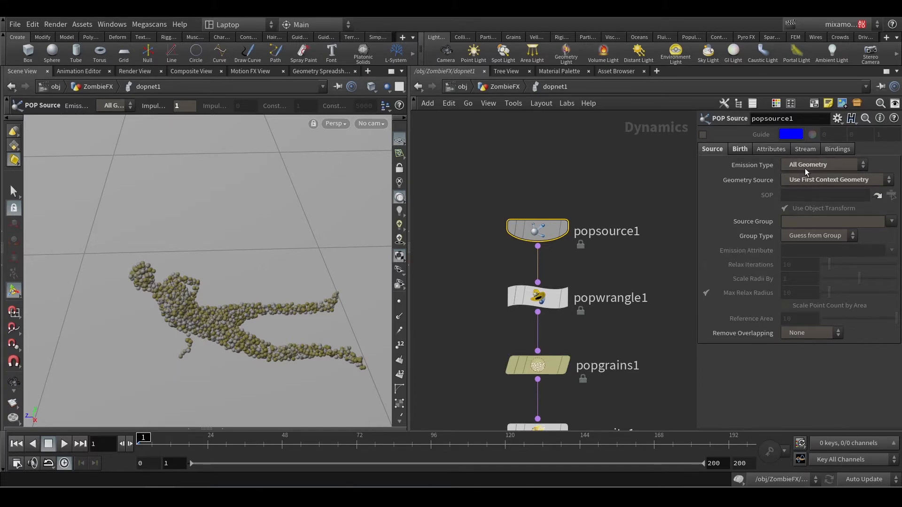
click(540, 366)
scroll(759, 364, down, 3)
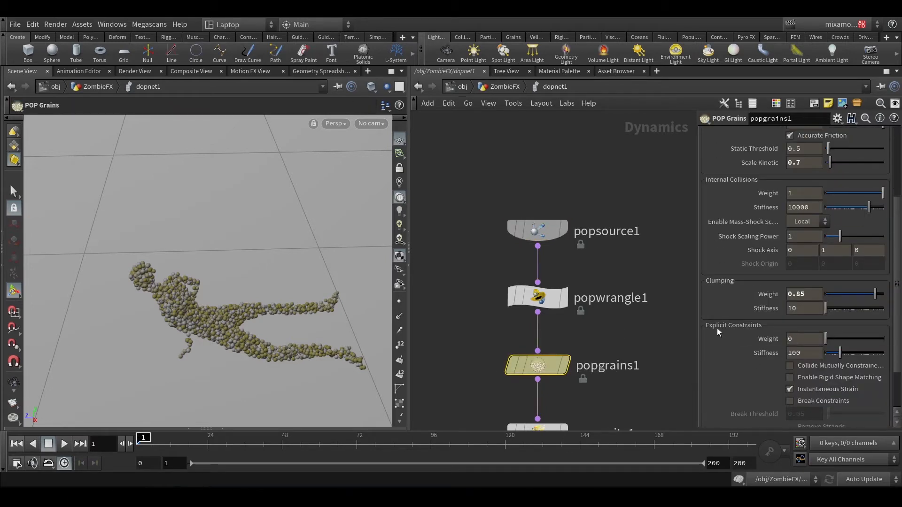
click(561, 235)
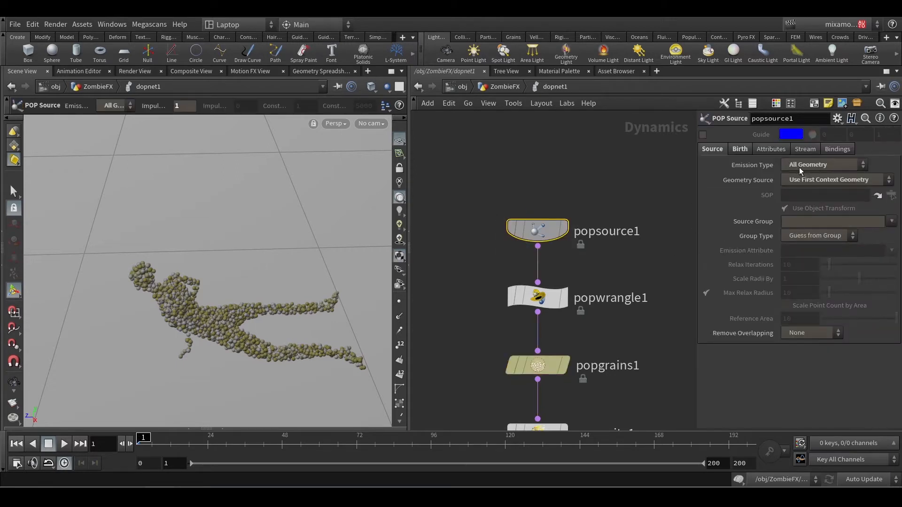
click(538, 366)
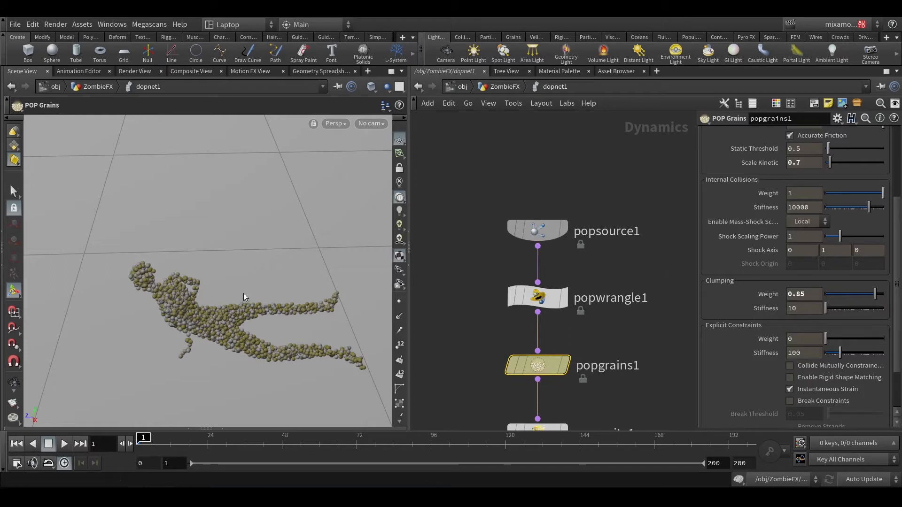
click(538, 230)
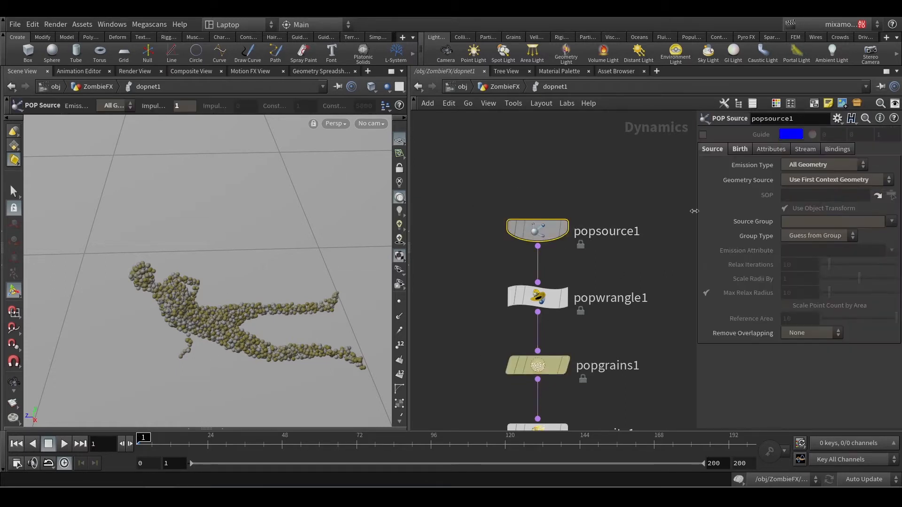
click(811, 169)
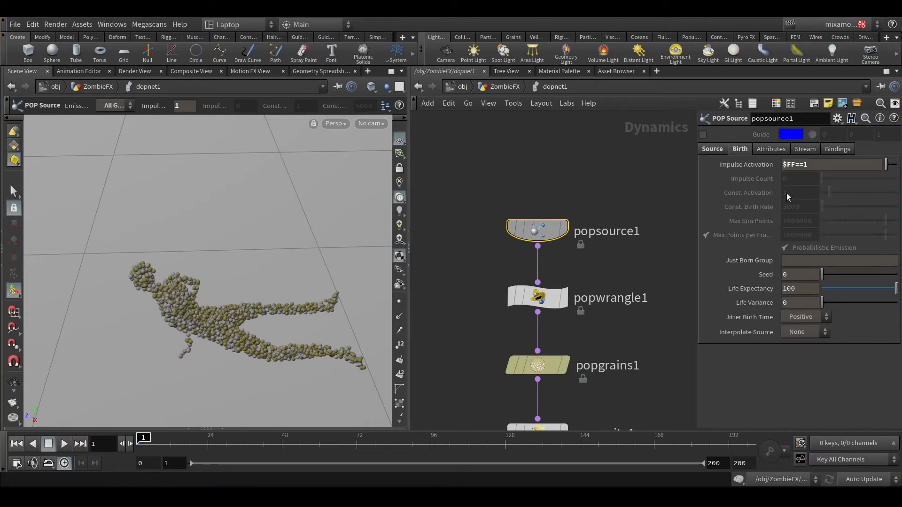
middle_drag(621, 274, 609, 214)
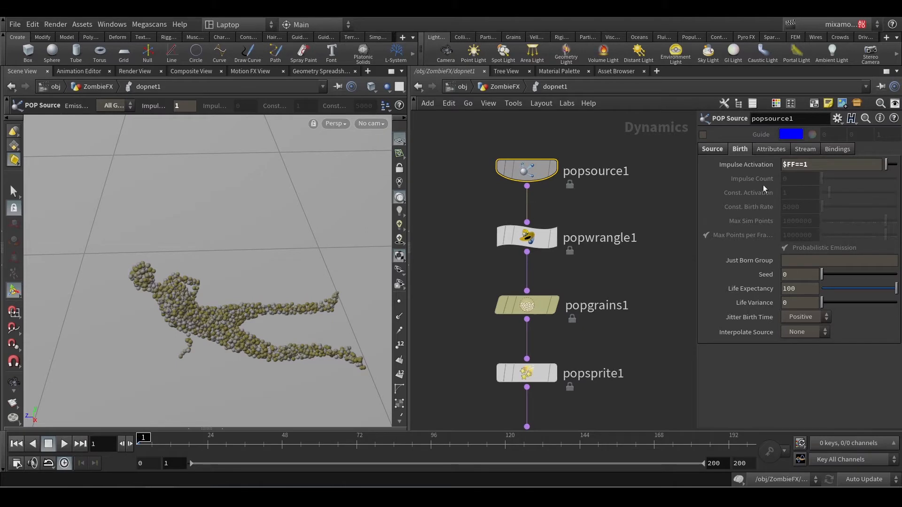
drag(583, 264, 465, 214)
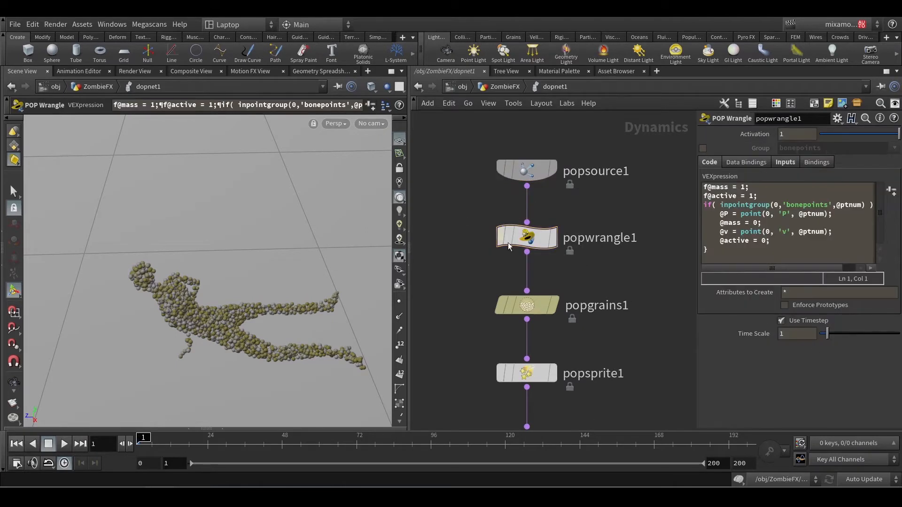
Examine the Particle Separation and Constraint Iterations settings of popgrains1
drag(604, 288, 453, 323)
mouse_move(545, 239)
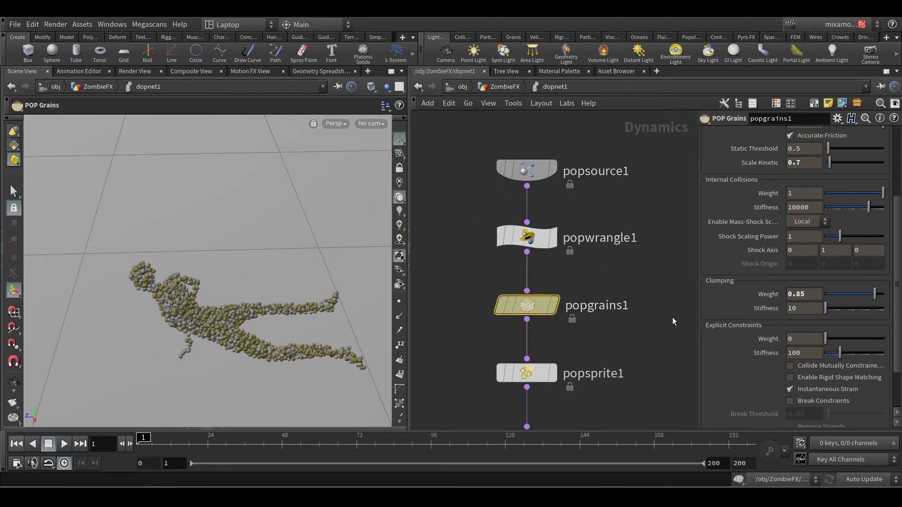
scroll(743, 222, up, 5)
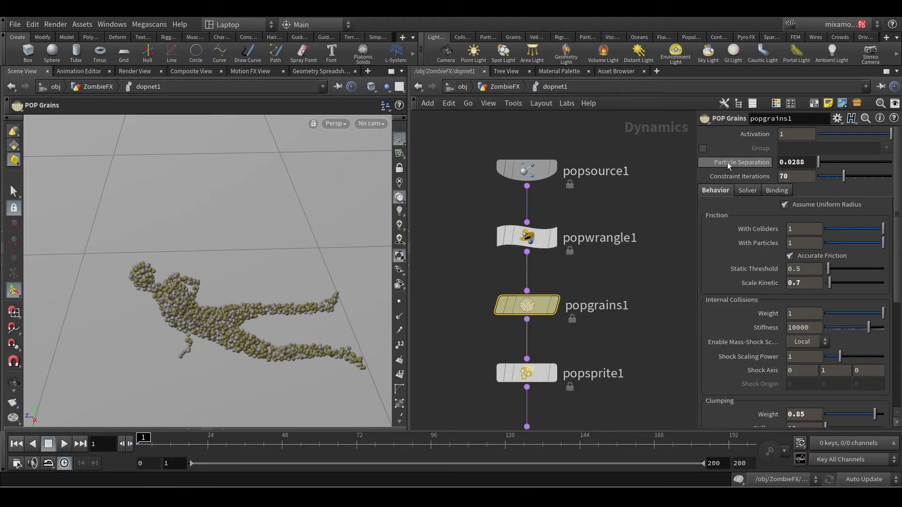
mouse_move(748, 160)
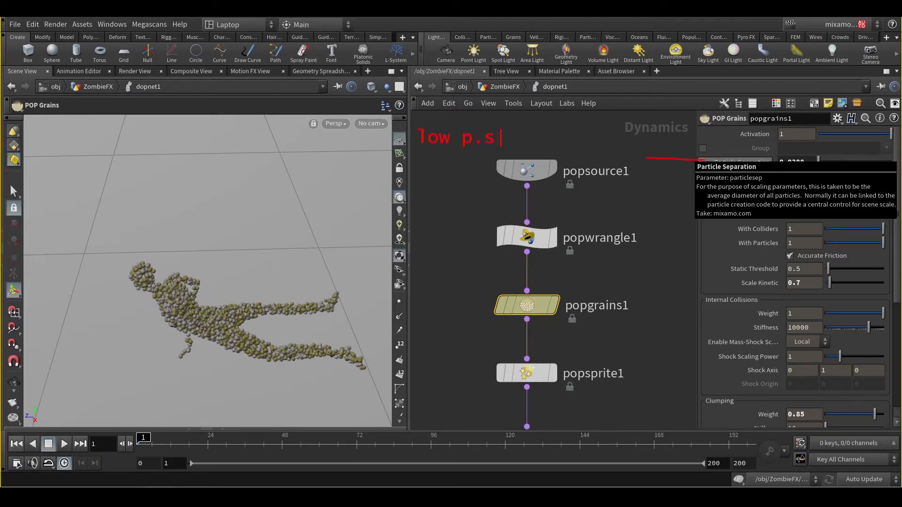
text(High res)
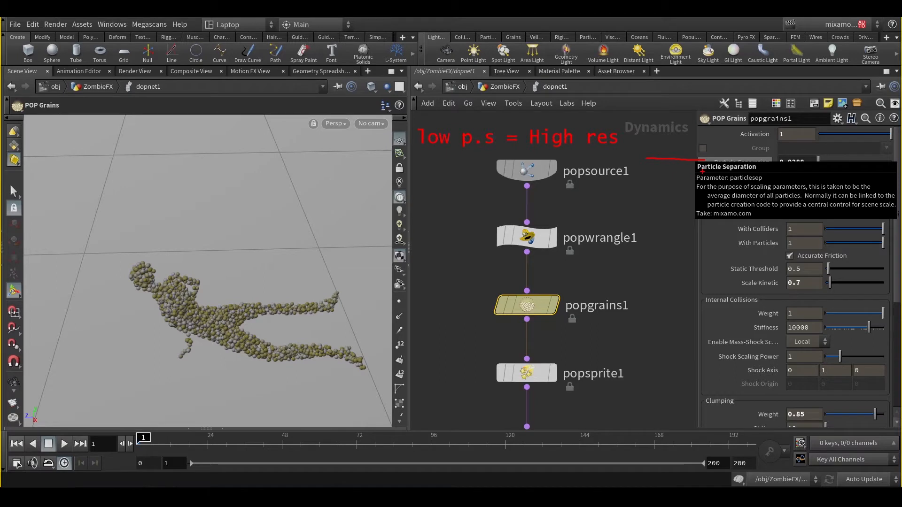
key(Escape)
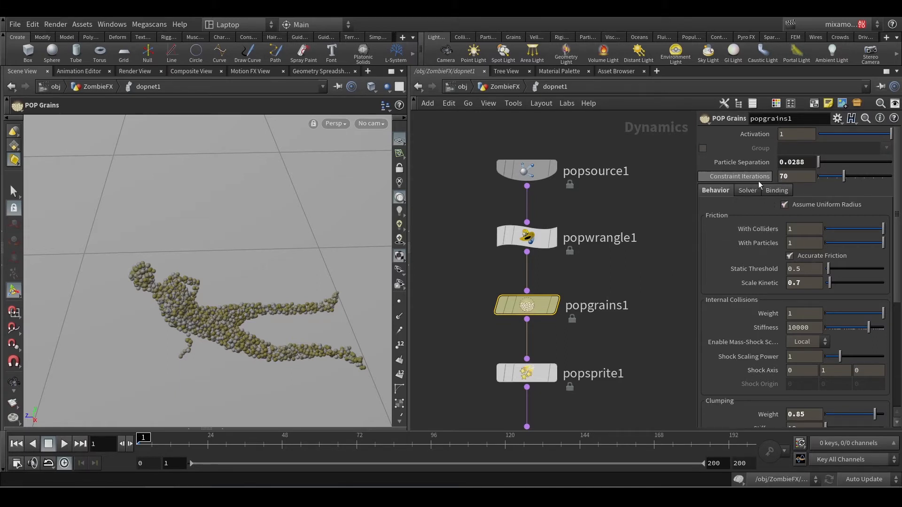
Inspect the minimum and maximum substeps of popsolver1
scroll(635, 279, down, 3)
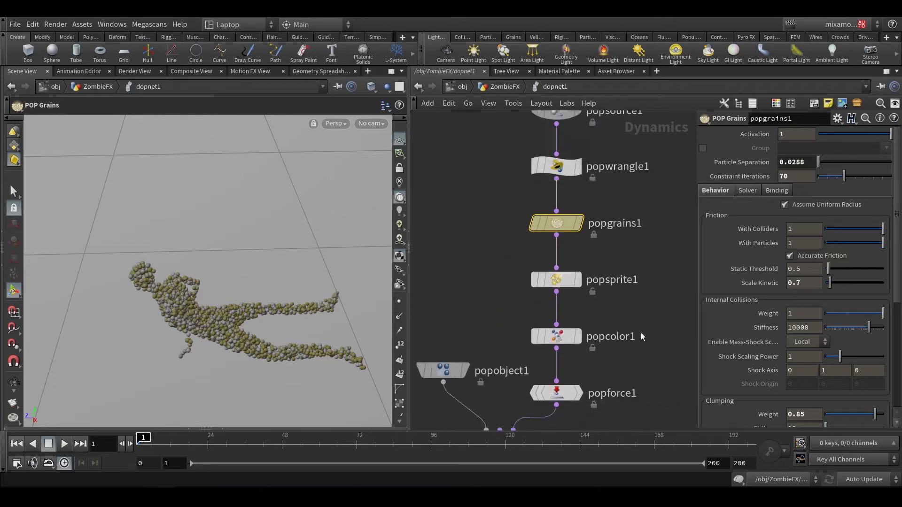
click(544, 373)
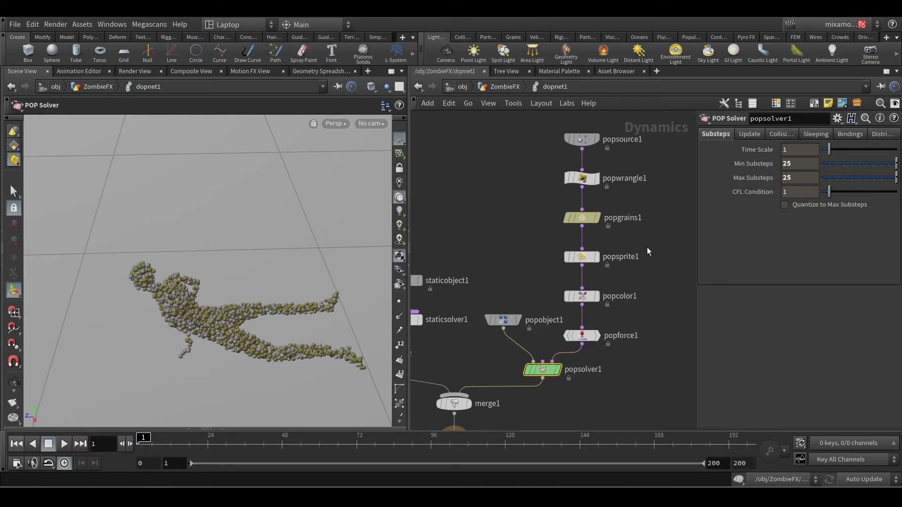
scroll(647, 244, up, 2)
middle_drag(648, 220, 657, 245)
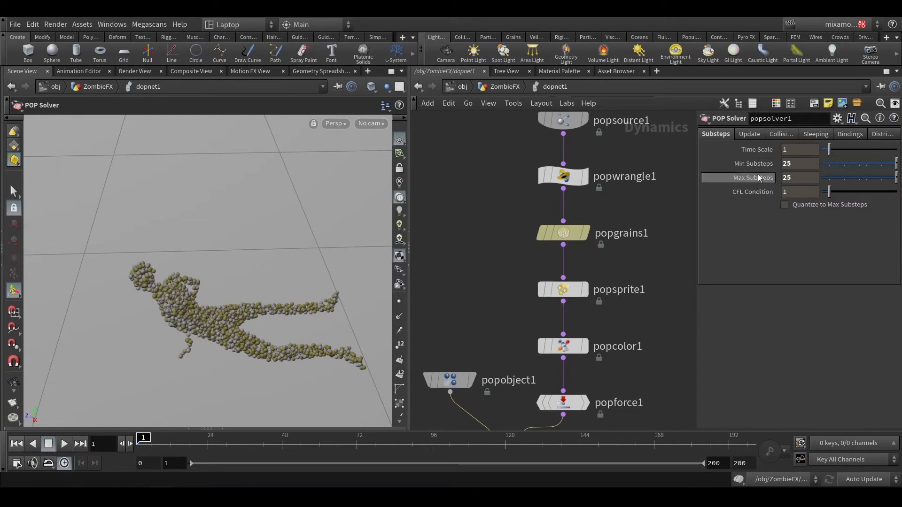
middle_drag(638, 205, 634, 264)
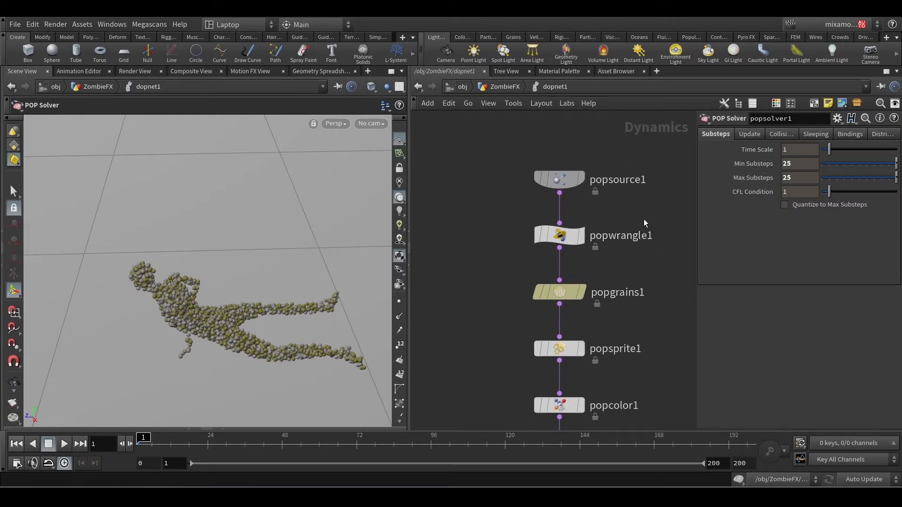
Review the friction settings of popgrains1, marking Scale Kinetic and the figure's lower leg with temporary screen annotations
drag(630, 210, 486, 289)
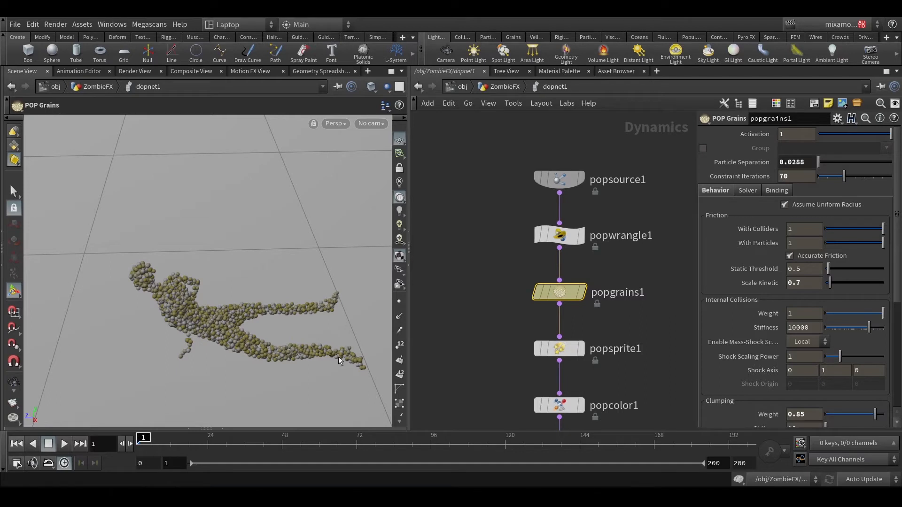
middle_drag(640, 316, 624, 248)
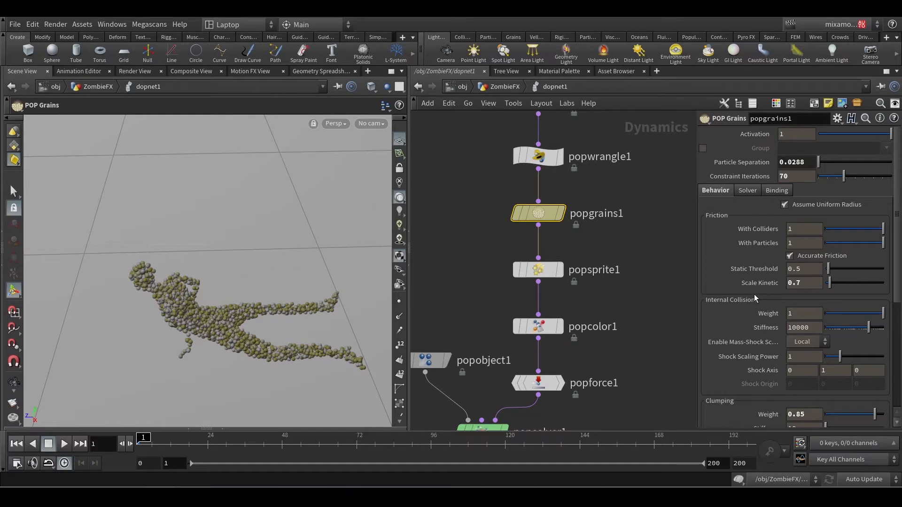
key(ctrl+2)
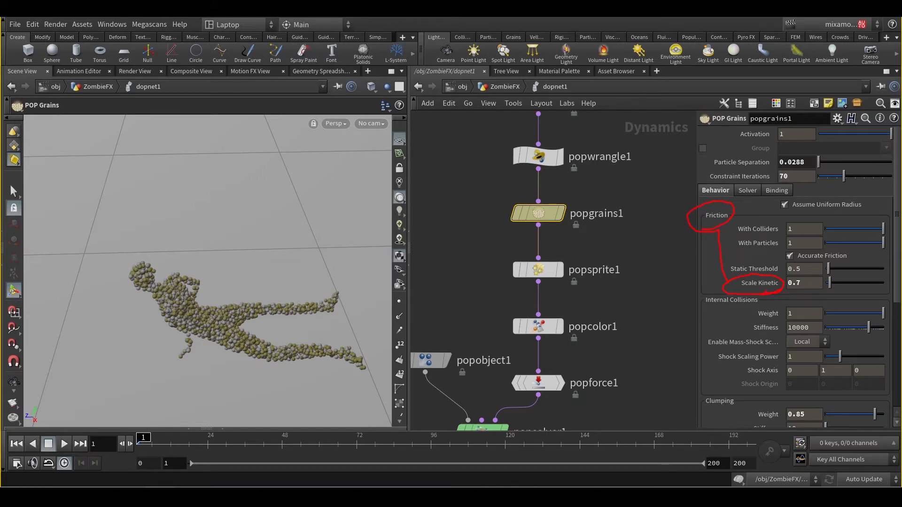
drag(339, 358, 385, 429)
drag(318, 359, 374, 436)
drag(294, 360, 354, 443)
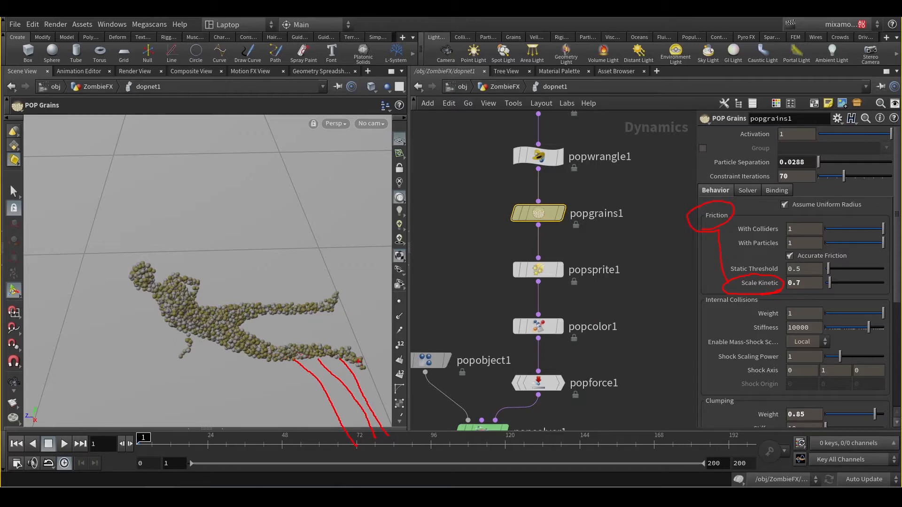
drag(363, 371, 303, 363)
key(Escape)
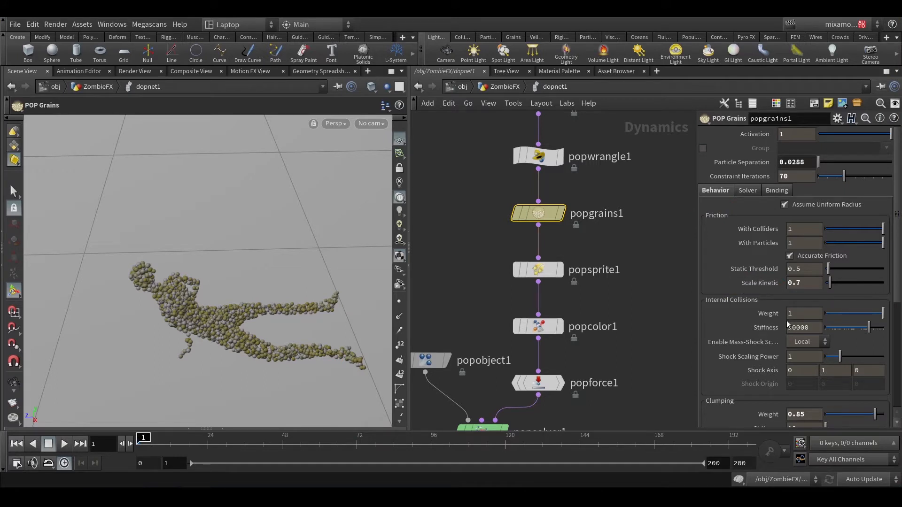
Review the clumping weight of popgrains1, marking it temporarily with an arrow towards the ZombieFX SOP level
scroll(792, 353, down, 1)
scroll(792, 353, down, 7)
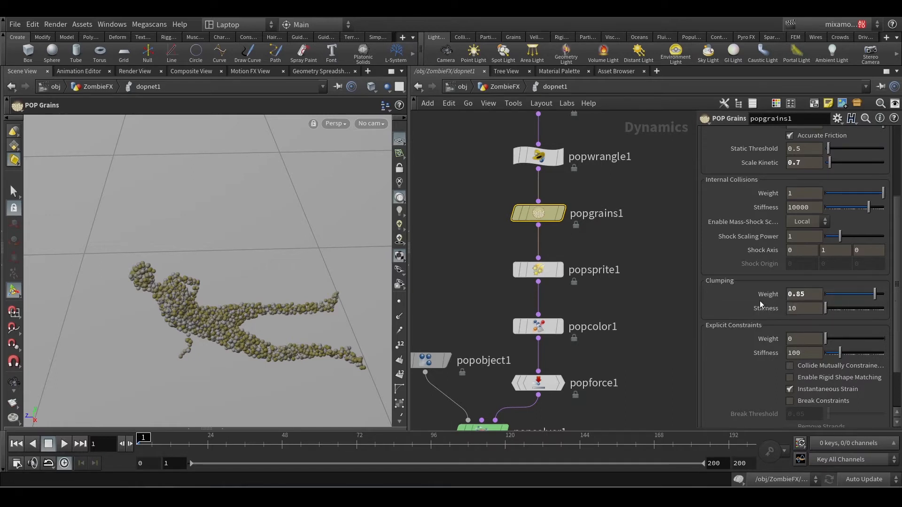
key(ctrl+2)
mouse_move(779, 302)
mouse_down()
mouse_move(753, 297)
mouse_move(766, 304)
mouse_up()
drag(752, 292, 679, 292)
mouse_move(688, 281)
mouse_down()
mouse_move(689, 302)
mouse_move(541, 150)
mouse_up()
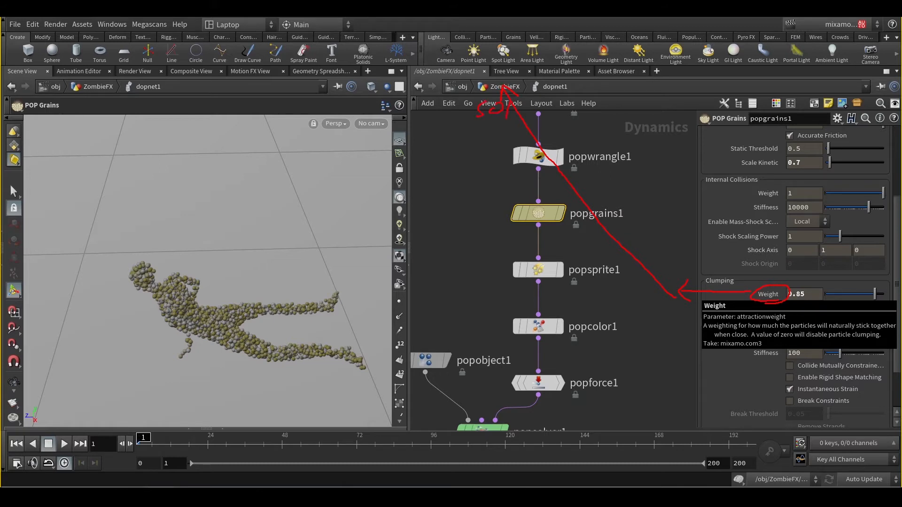
key(Escape)
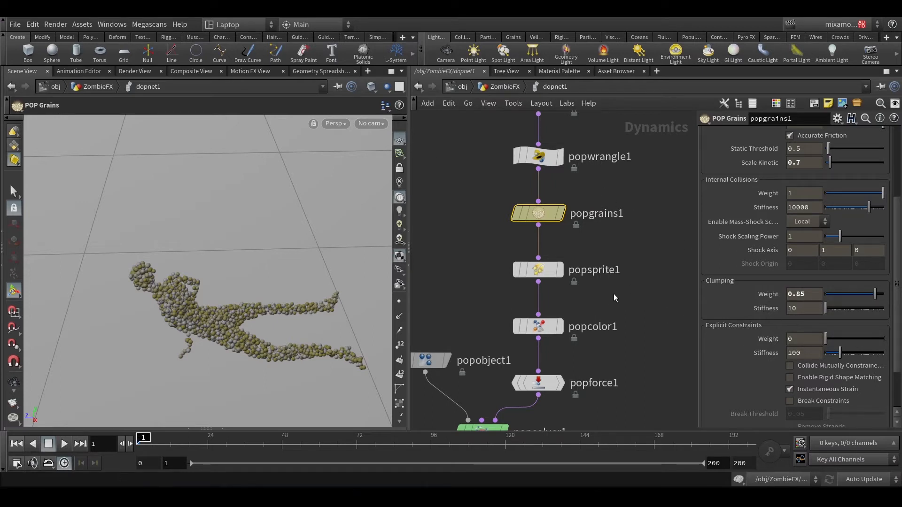
Inspect the texture settings of popsprite1 and the color ramp and VEXpression of popcolor1
middle_drag(613, 294, 603, 266)
drag(597, 214, 480, 250)
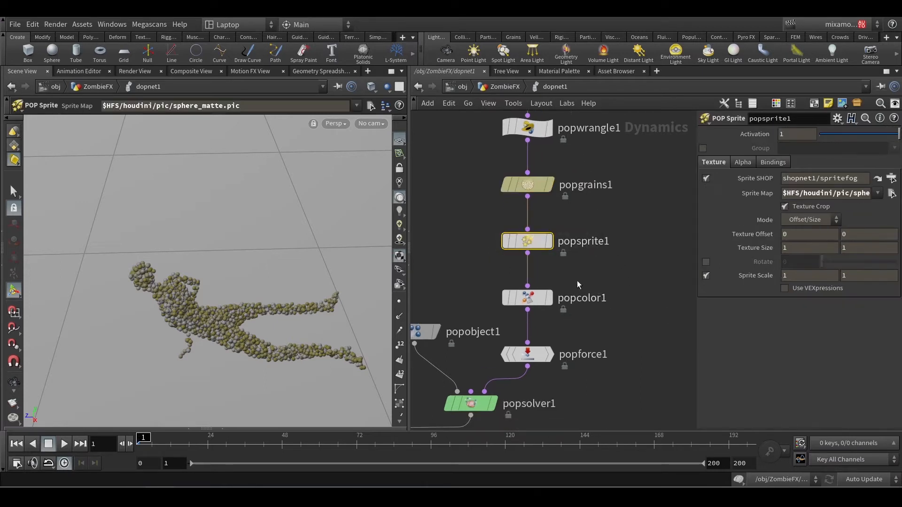
drag(584, 277, 486, 308)
mouse_move(617, 344)
middle_down()
mouse_move(653, 271)
mouse_move(607, 347)
middle_up()
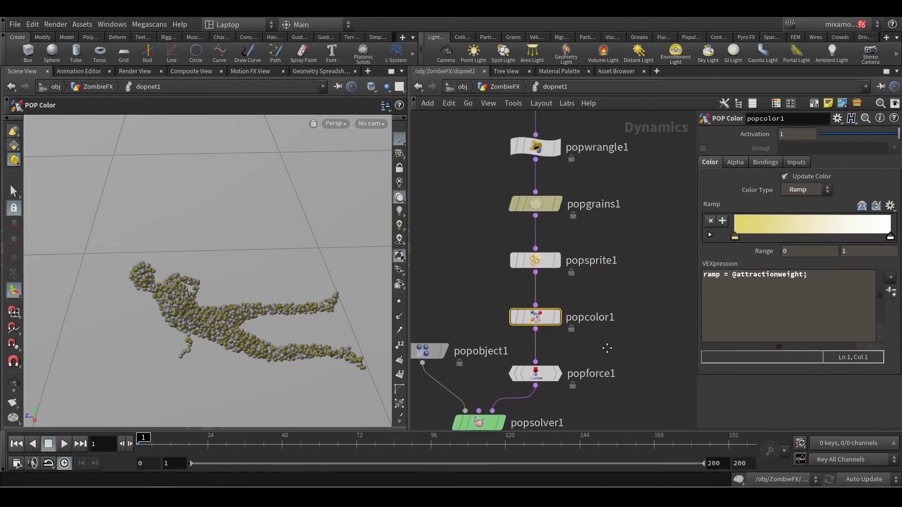
Inspect the force values and VEXpression of popforce1 and return to the ZombieFX network level
mouse_move(537, 376)
middle_drag(591, 393, 645, 253)
scroll(645, 254, down, 4)
middle_drag(621, 286, 635, 327)
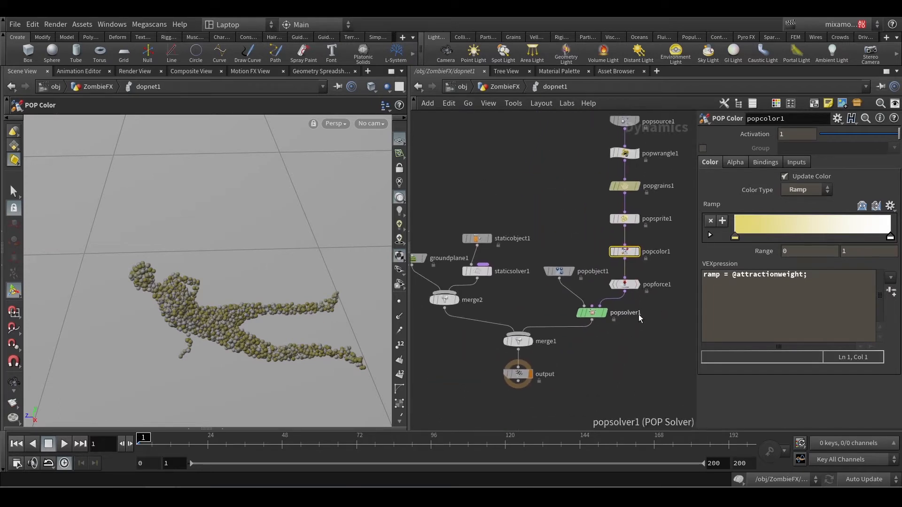
scroll(641, 315, up, 2)
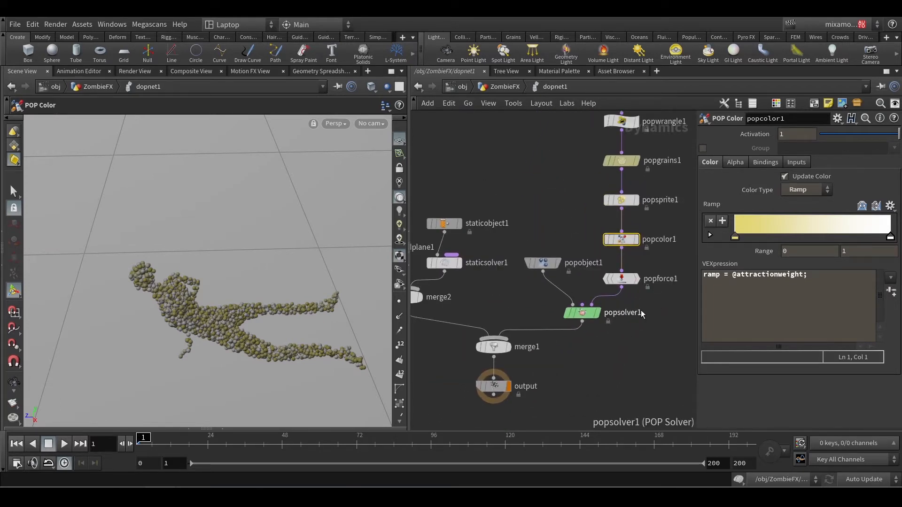
middle_drag(597, 350, 633, 274)
mouse_move(518, 320)
mouse_down()
mouse_move(513, 383)
mouse_move(539, 348)
mouse_move(533, 327)
mouse_up()
middle_drag(624, 314, 556, 377)
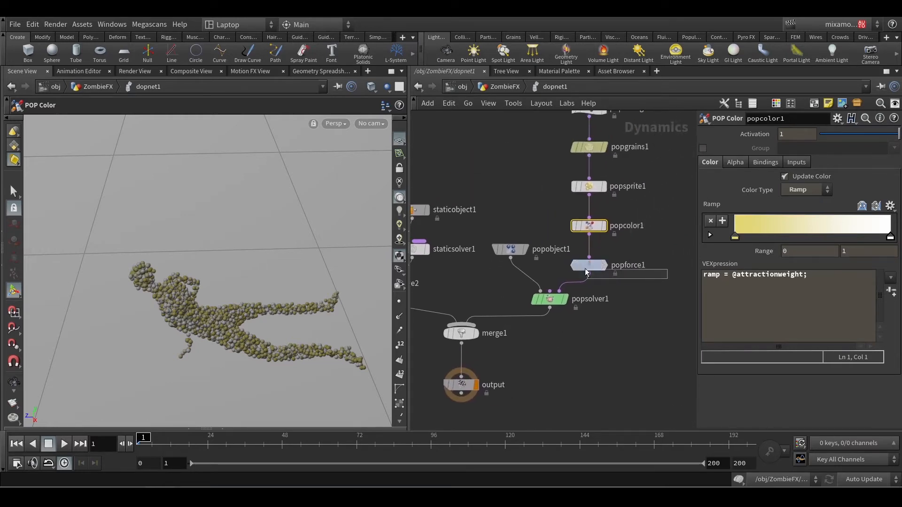
click(574, 263)
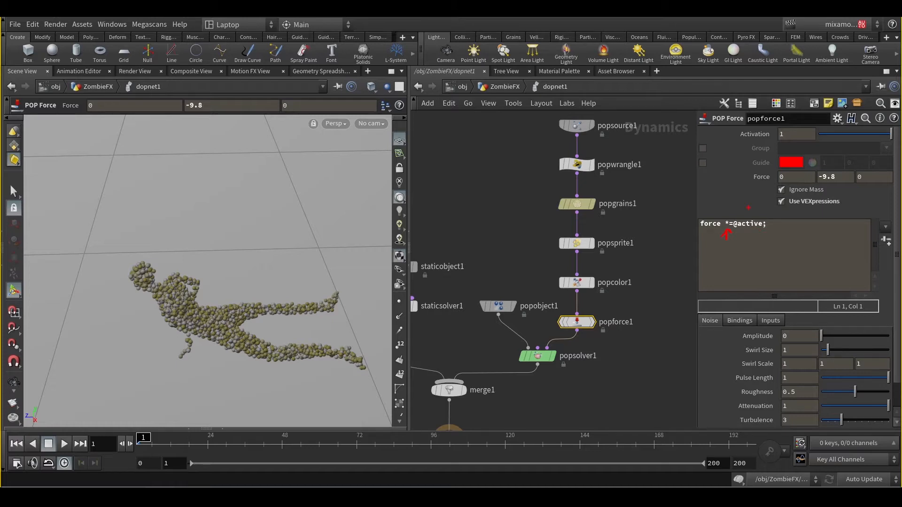
click(491, 89)
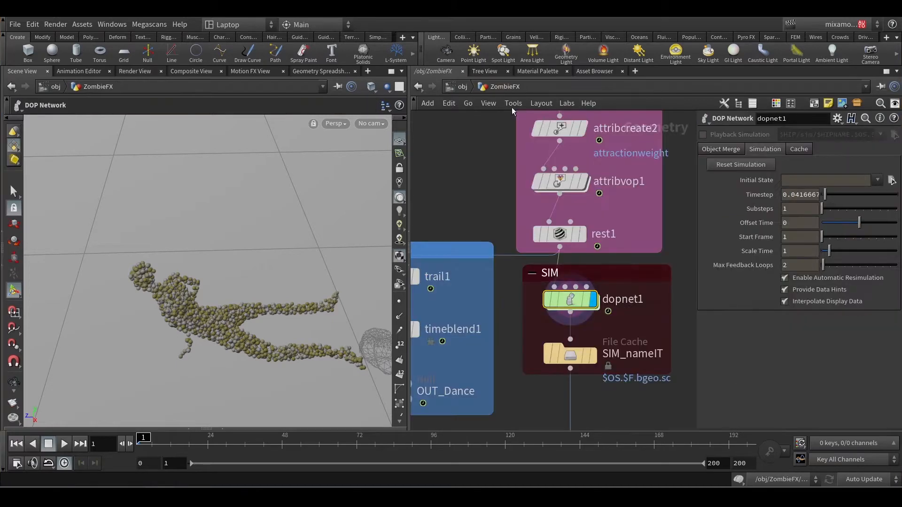
Review the value expression of the active attribute in attribcreate1, circling $CR with a temporary annotation
scroll(616, 249, up, 5)
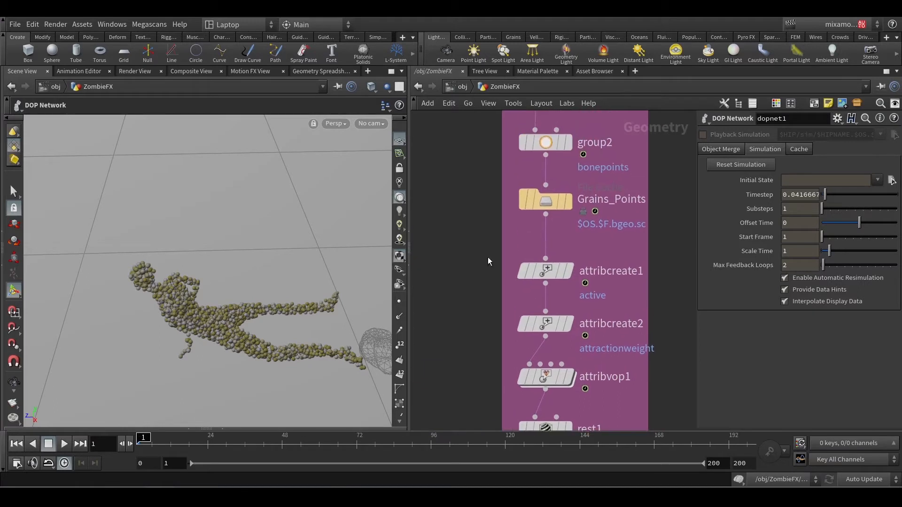
drag(483, 253, 603, 281)
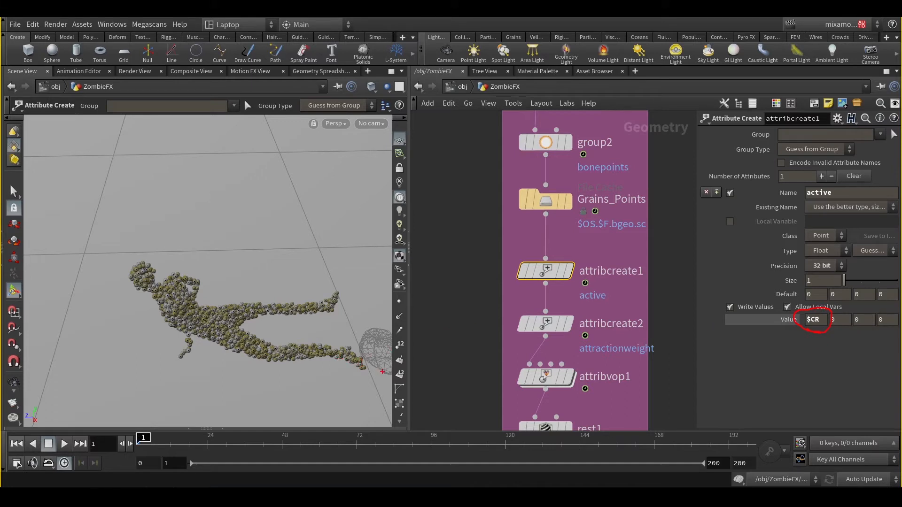
scroll(564, 281, down, 5)
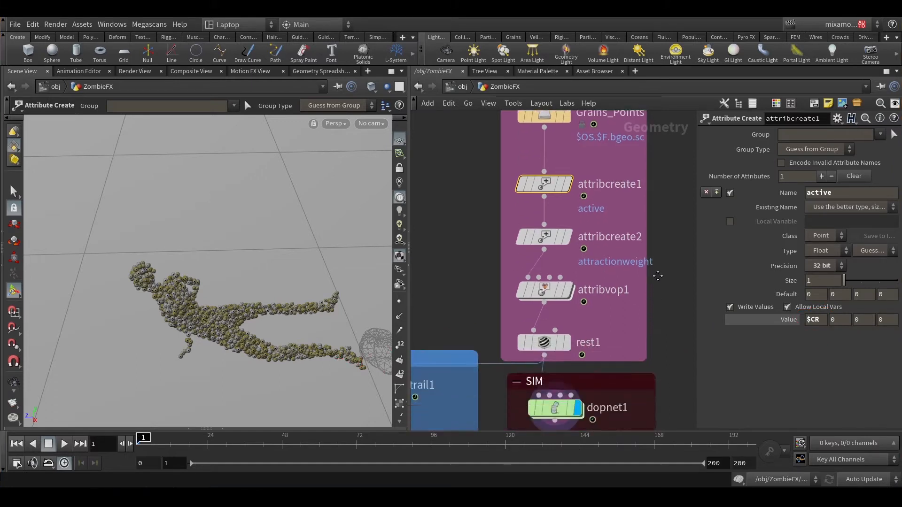
click(561, 365)
double_click(561, 366)
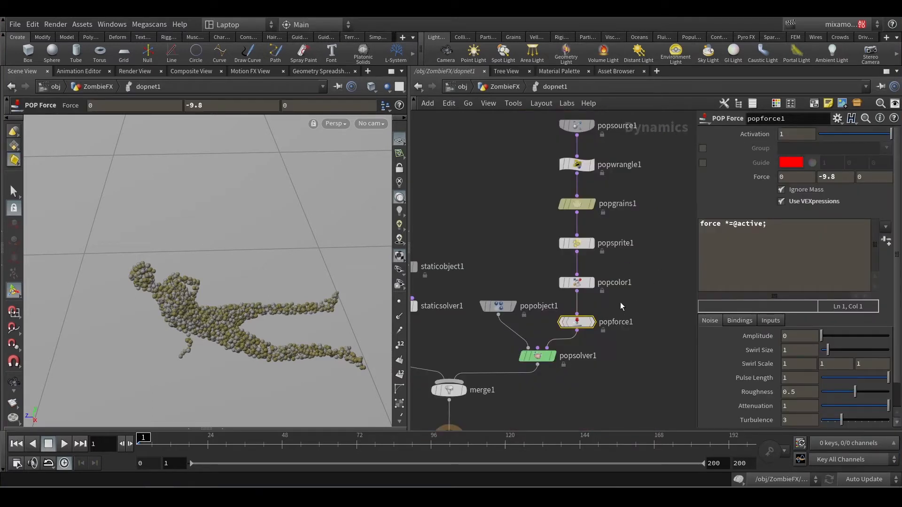
click(576, 322)
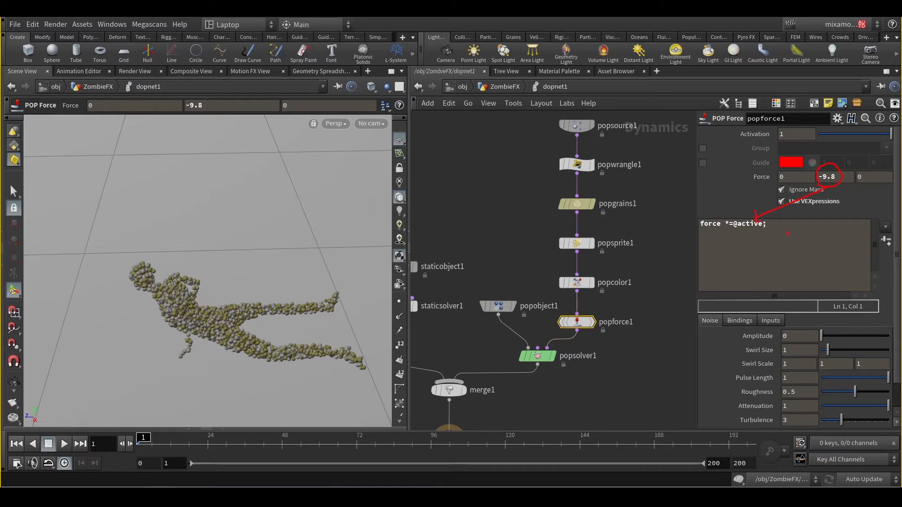
drag(770, 225, 823, 234)
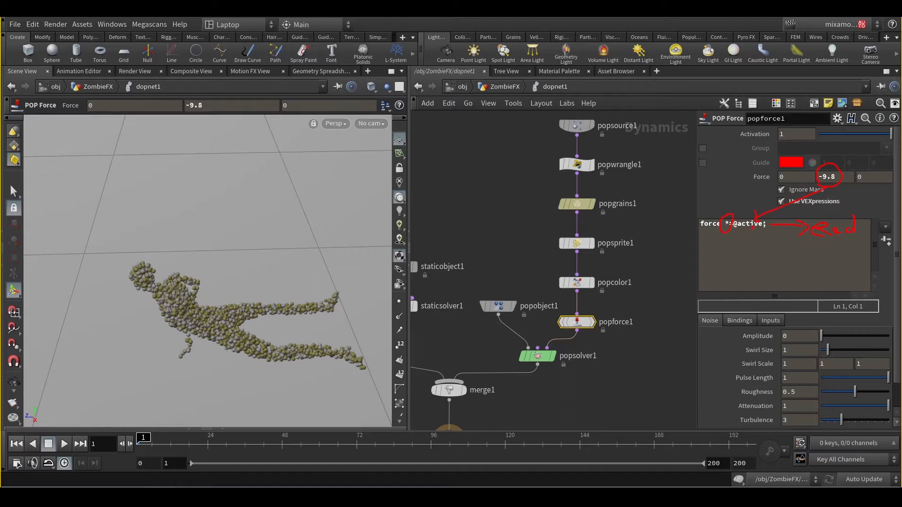
key(Escape)
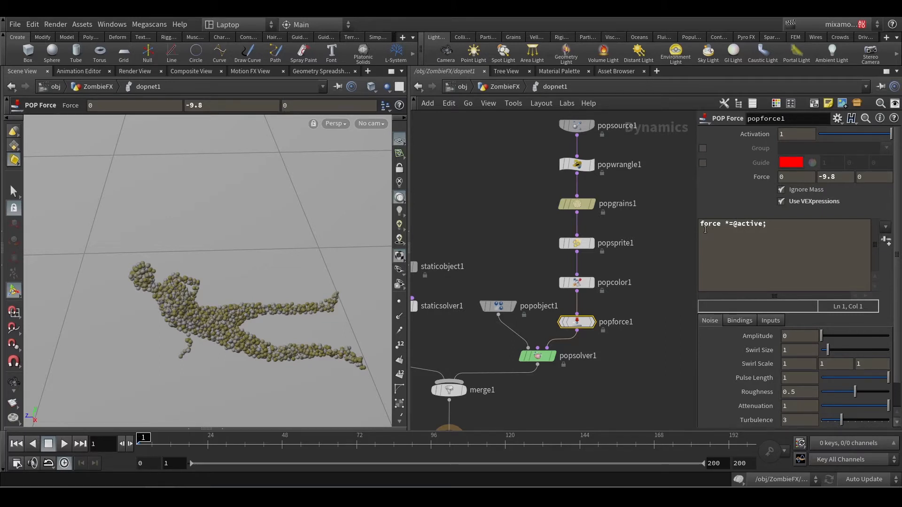
Return to the ZombieFX network, display rest1 and bring up its points in the geometry spreadsheet
click(494, 89)
mouse_move(572, 182)
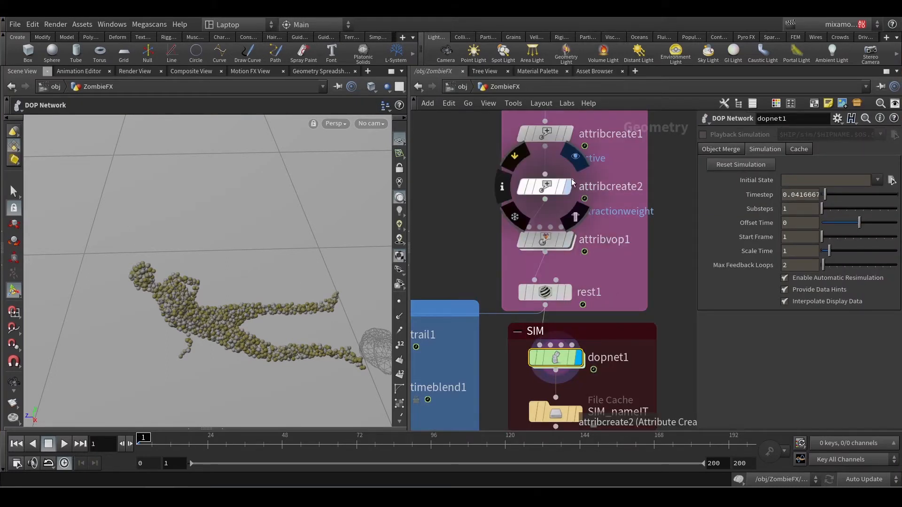
scroll(664, 195, up, 3)
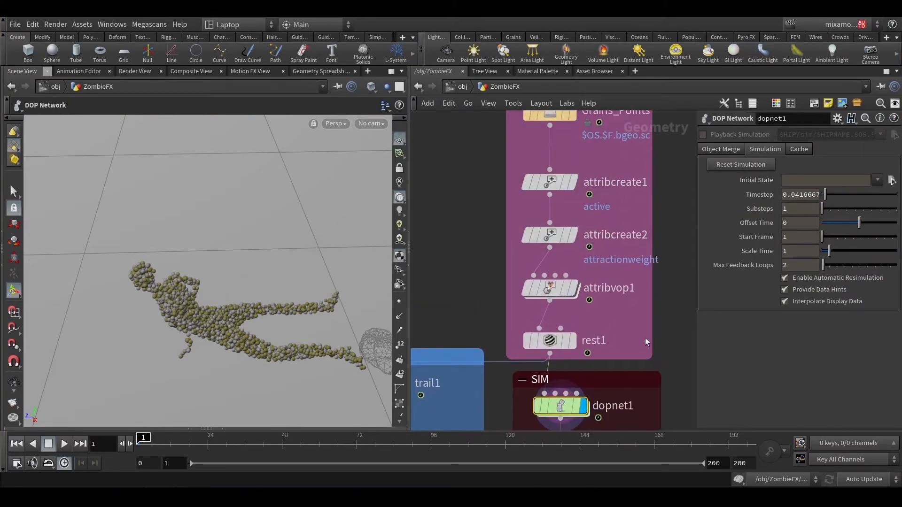
scroll(644, 337, down, 3)
click(563, 285)
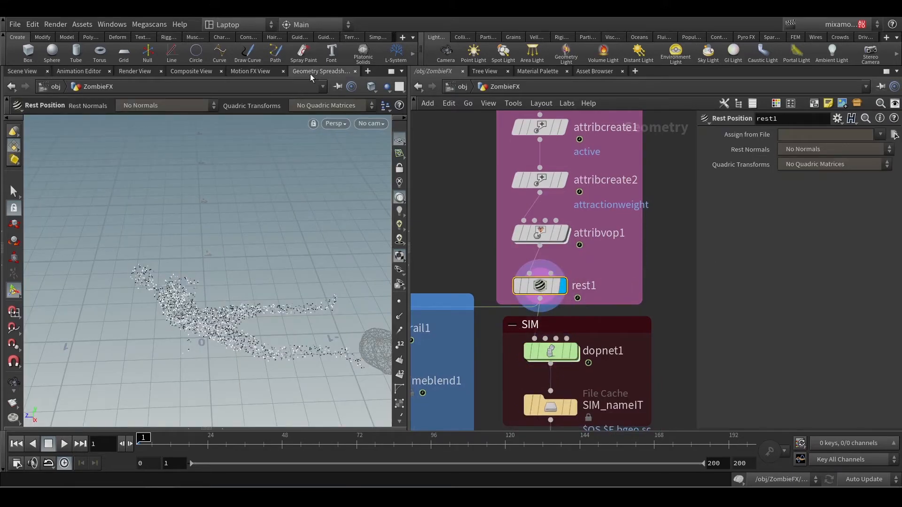
click(310, 73)
Limit the spreadsheet columns for rest1 to the Cd and active attributes
click(178, 105)
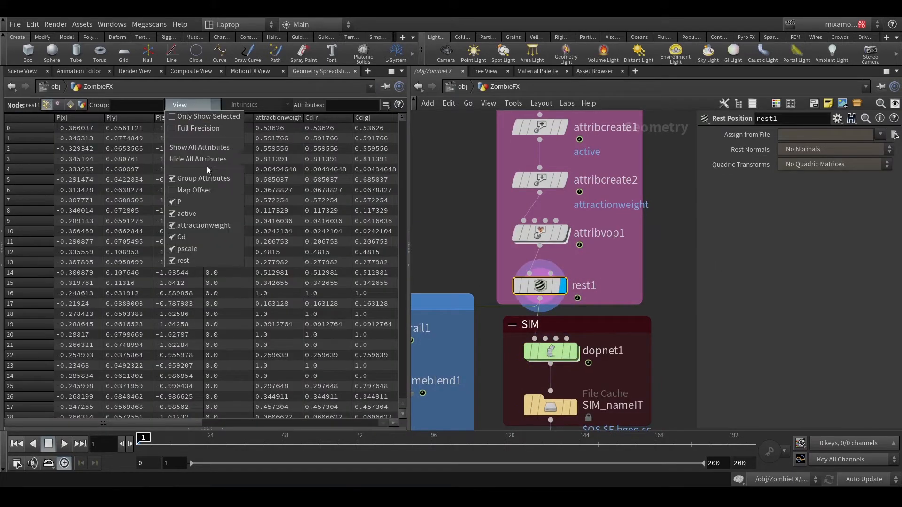
click(197, 159)
click(191, 104)
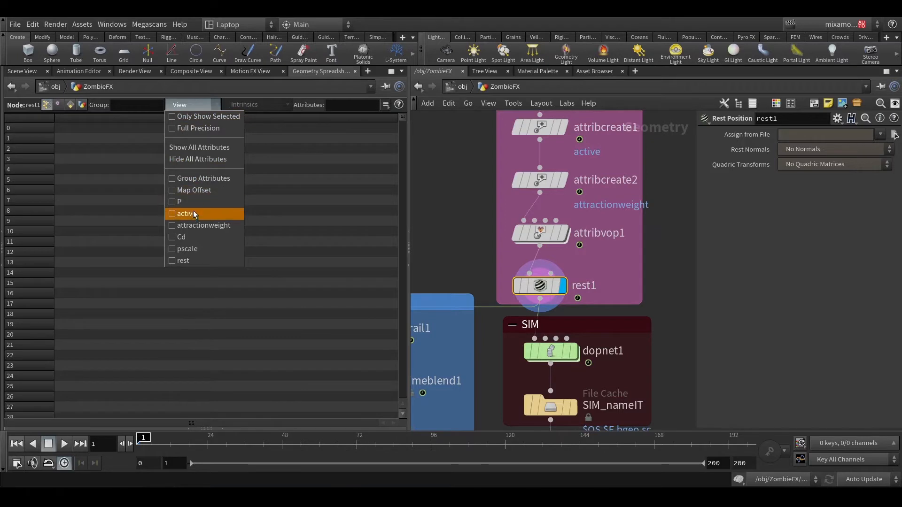
click(193, 236)
click(175, 106)
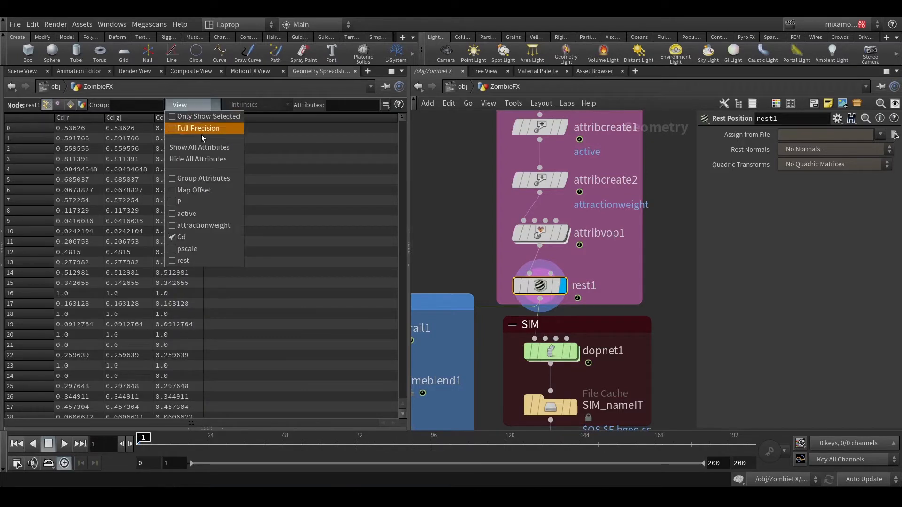
click(186, 213)
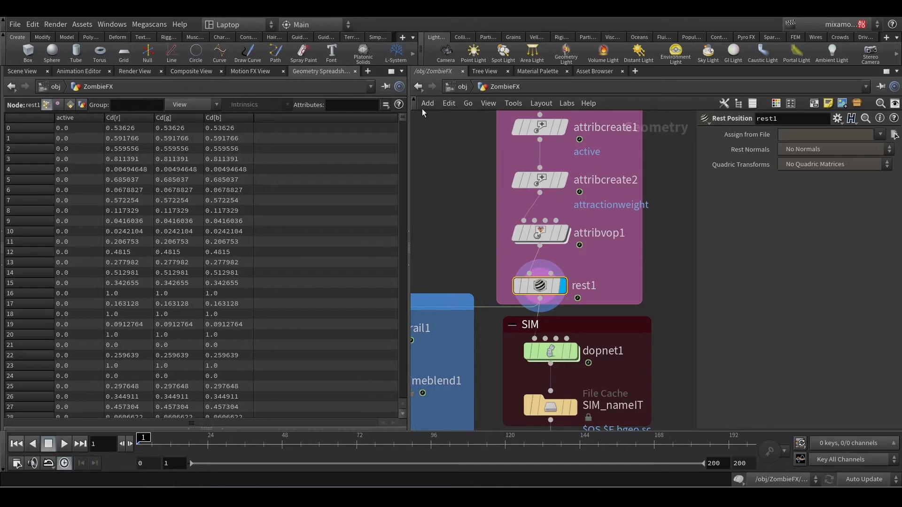
Sort rest1's points by the active attribute and examine its values at frames 1, 21 and 34
click(68, 117)
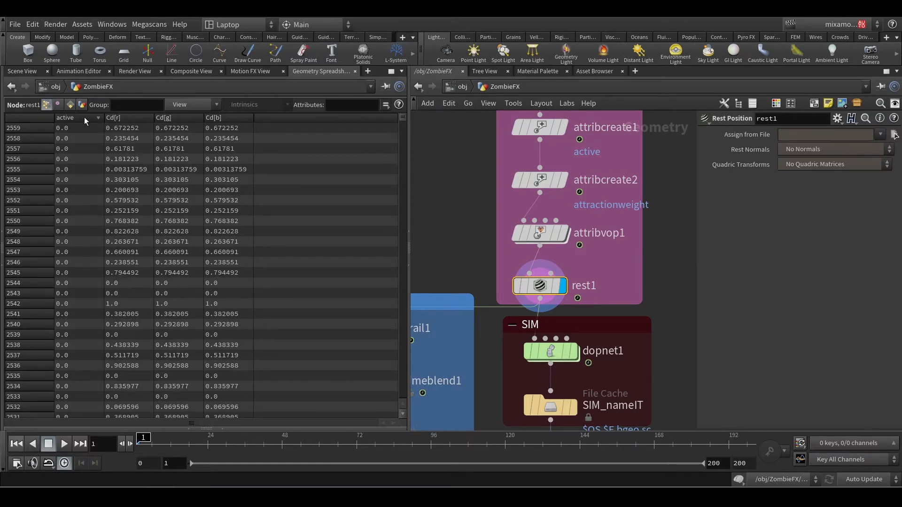
click(83, 117)
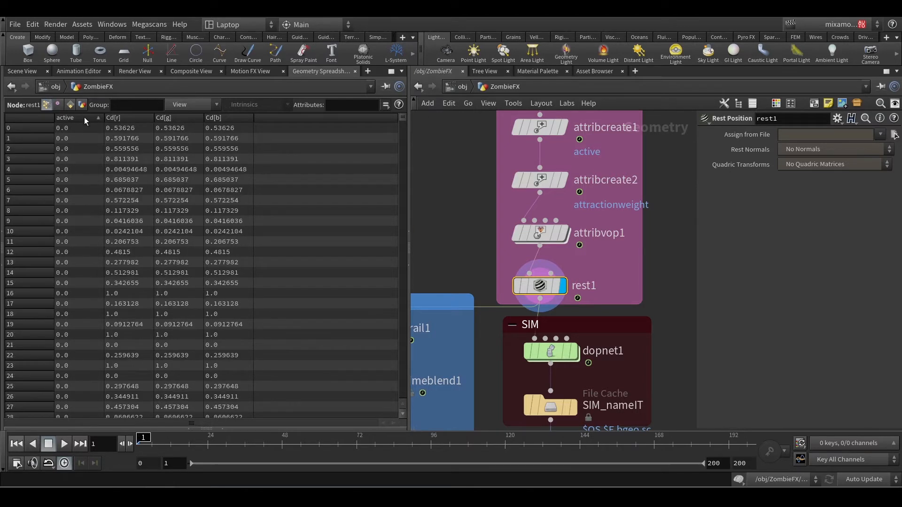
click(200, 442)
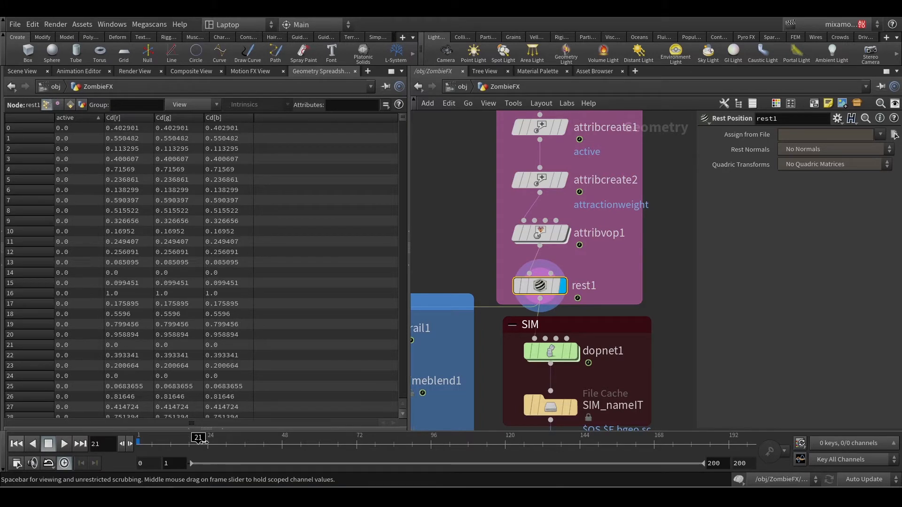
drag(202, 442, 238, 454)
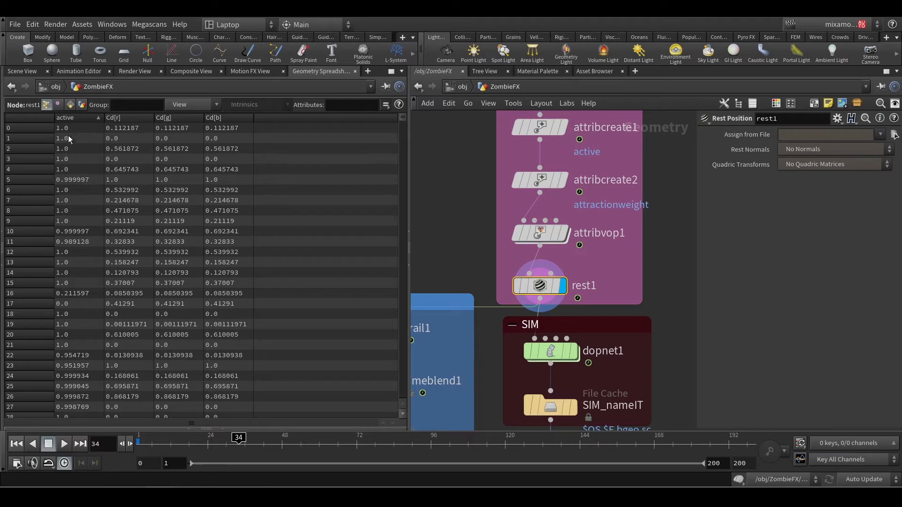
click(87, 117)
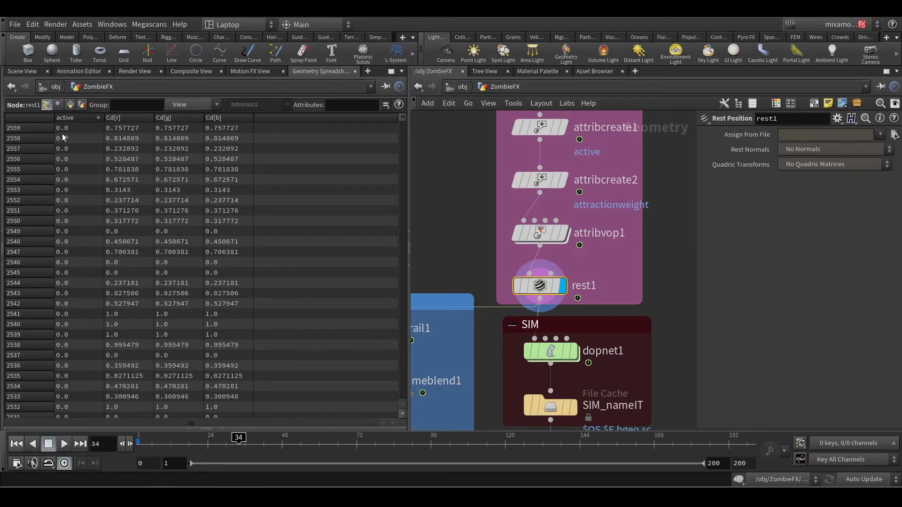
click(82, 118)
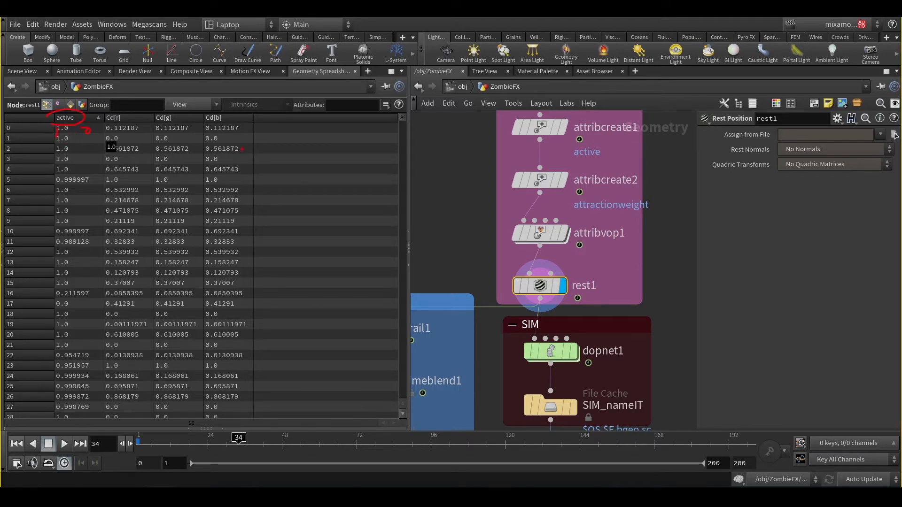
key(Escape)
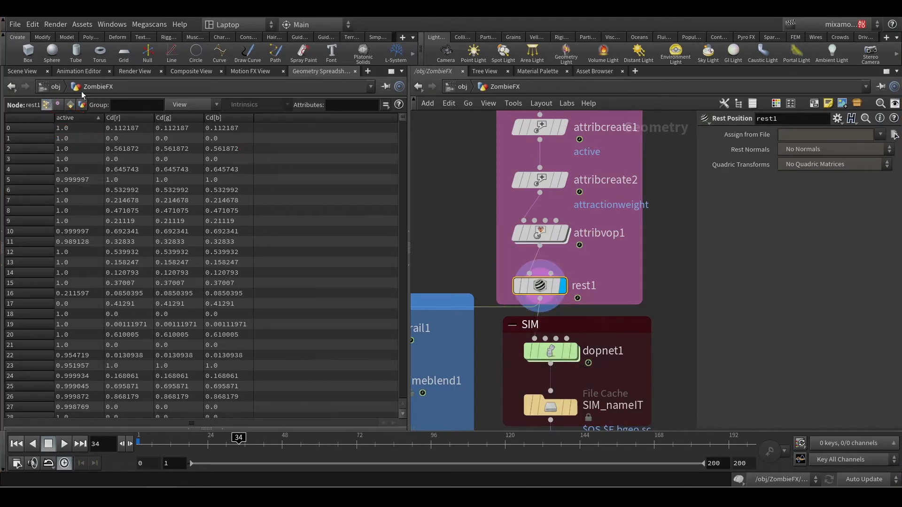
Return to frame 1 and the 3D scene, and reopen the dopnet1 network at popforce1
click(16, 444)
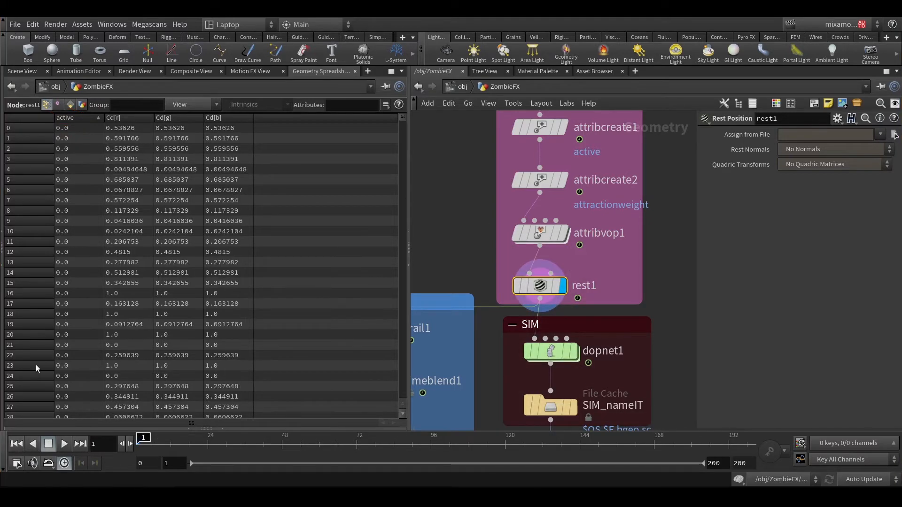
click(23, 71)
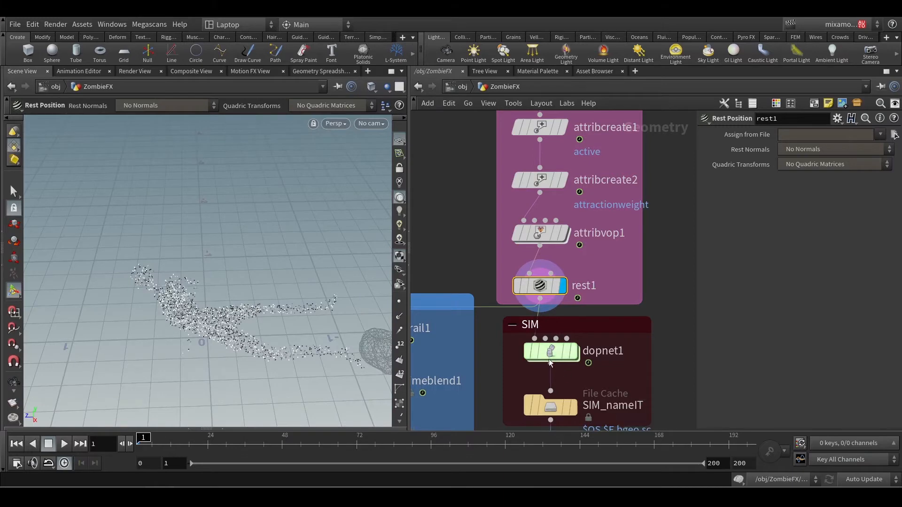
double_click(551, 361)
scroll(660, 292, up, 2)
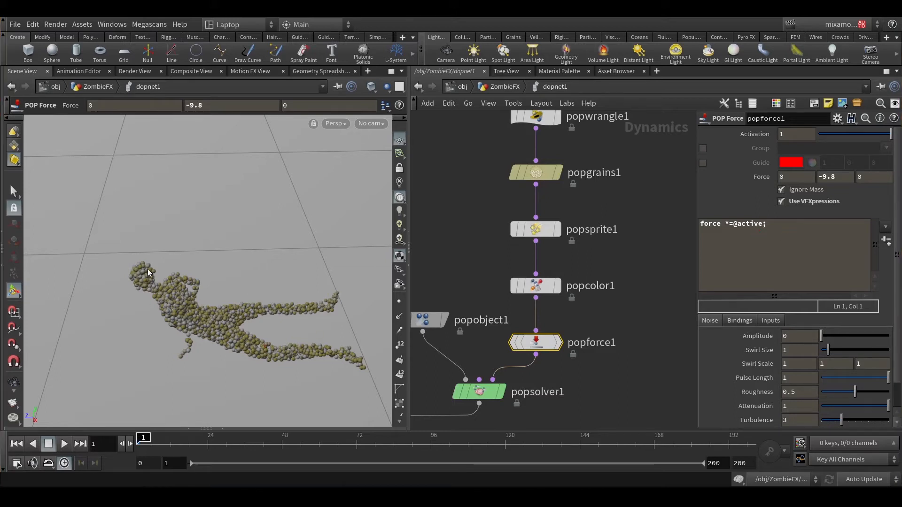
Annotate a point on the figure's head with a temporary handwritten note linking ptnum 1 and ID to active
mouse_move(140, 260)
mouse_down()
mouse_move(259, 219)
mouse_move(259, 229)
mouse_move(296, 223)
mouse_move(338, 201)
mouse_up()
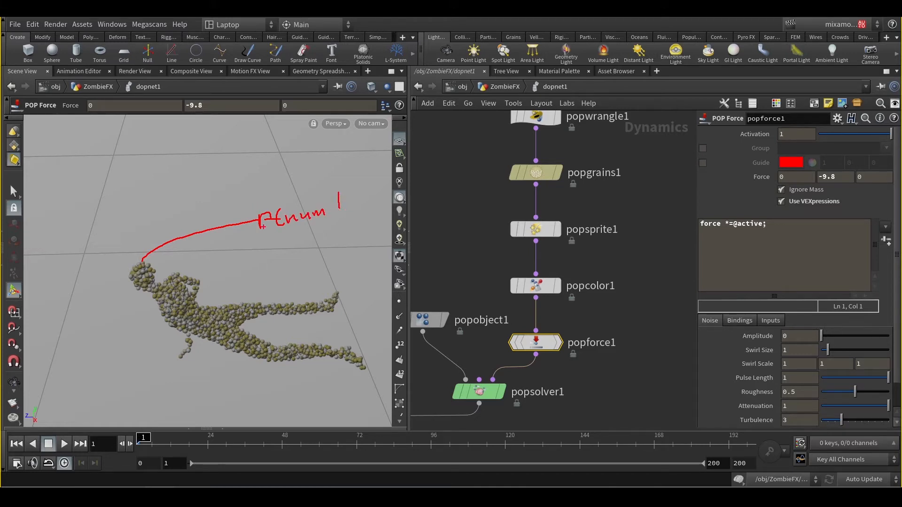
mouse_move(291, 234)
mouse_down()
mouse_move(292, 252)
mouse_move(307, 249)
mouse_up()
mouse_move(306, 235)
mouse_down()
mouse_move(316, 237)
mouse_move(311, 248)
mouse_up()
drag(338, 194, 343, 223)
drag(151, 260, 150, 265)
mouse_move(347, 212)
mouse_down()
mouse_move(364, 225)
mouse_move(348, 243)
mouse_up()
mouse_move(384, 211)
mouse_down()
mouse_move(392, 214)
mouse_move(413, 193)
mouse_up()
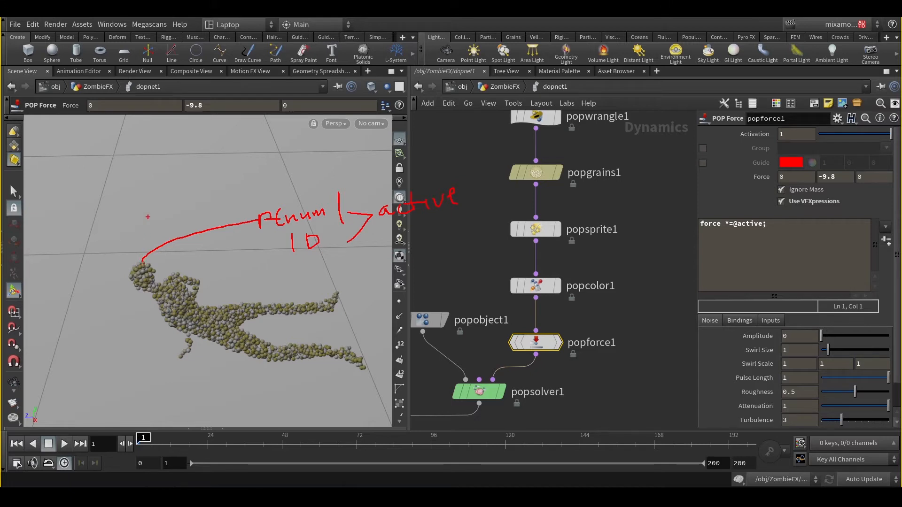
drag(139, 217, 140, 230)
text(force (pt)
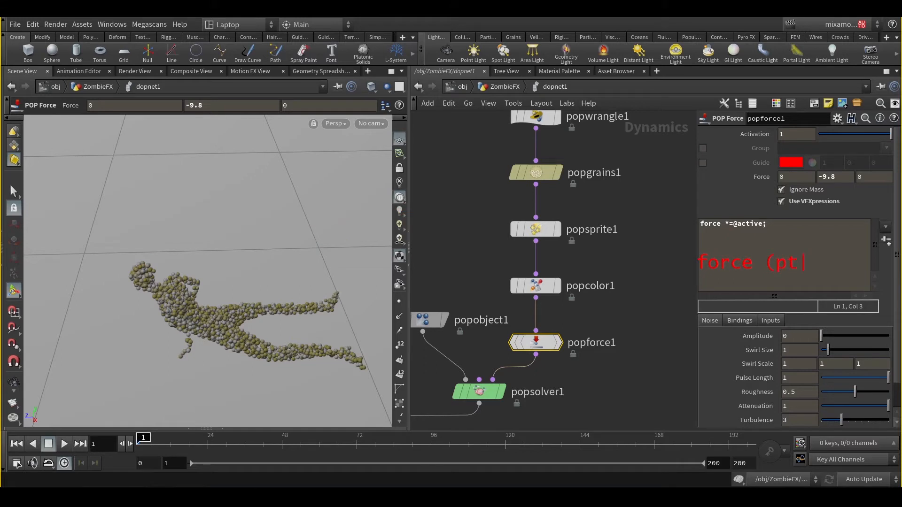
text(num=1)=1)
drag(734, 233, 873, 244)
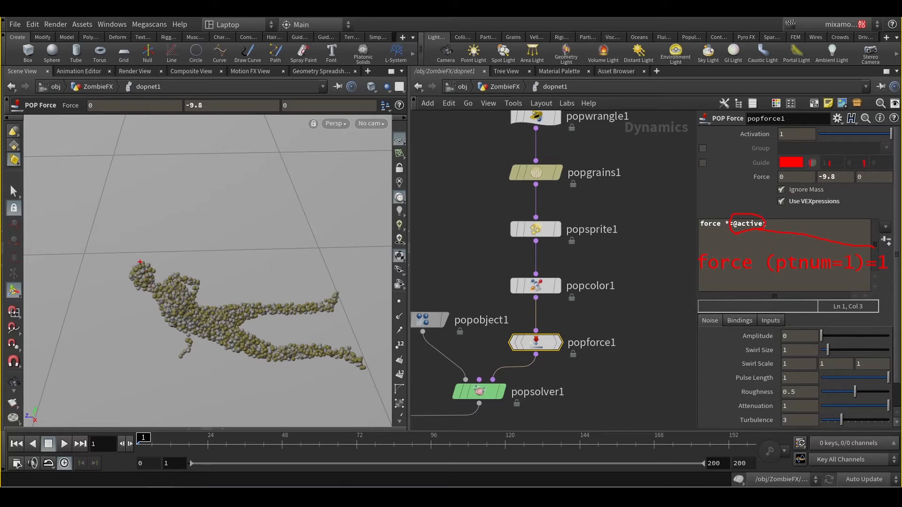
Mark the figure's head point and the link from popforce1's VEXpression to its force values, and clear the annotations
drag(140, 263, 324, 126)
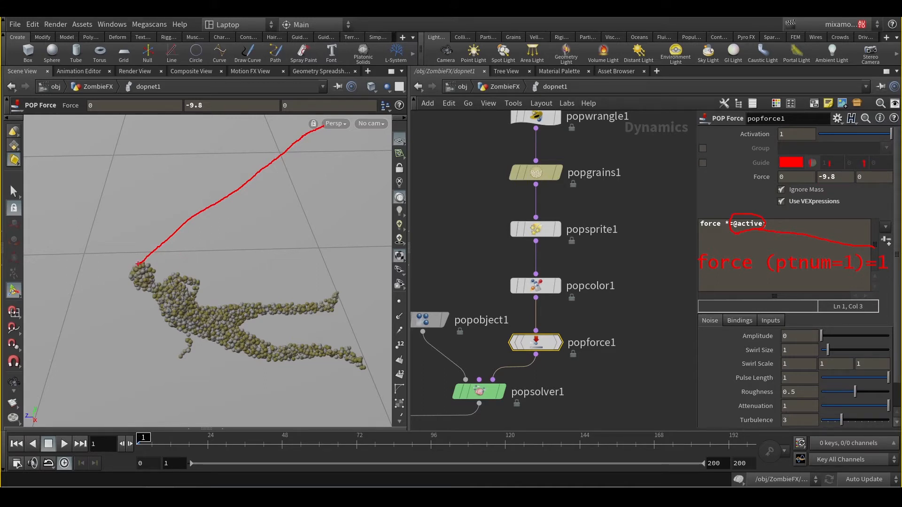
mouse_move(141, 262)
mouse_down()
mouse_move(115, 321)
mouse_move(140, 320)
mouse_up()
drag(721, 220, 820, 184)
key(Escape)
Illustrate an active value of 1 multiplying each popforce1 force component to 0, -9.8, 0 at the head with temporary annotations
key(ctrl+2)
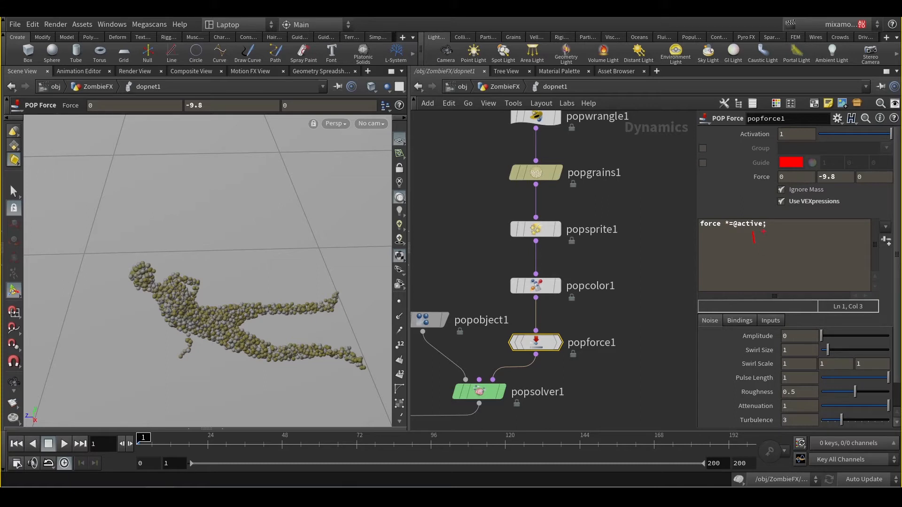
mouse_move(763, 231)
mouse_down()
mouse_move(741, 237)
mouse_move(773, 226)
mouse_up()
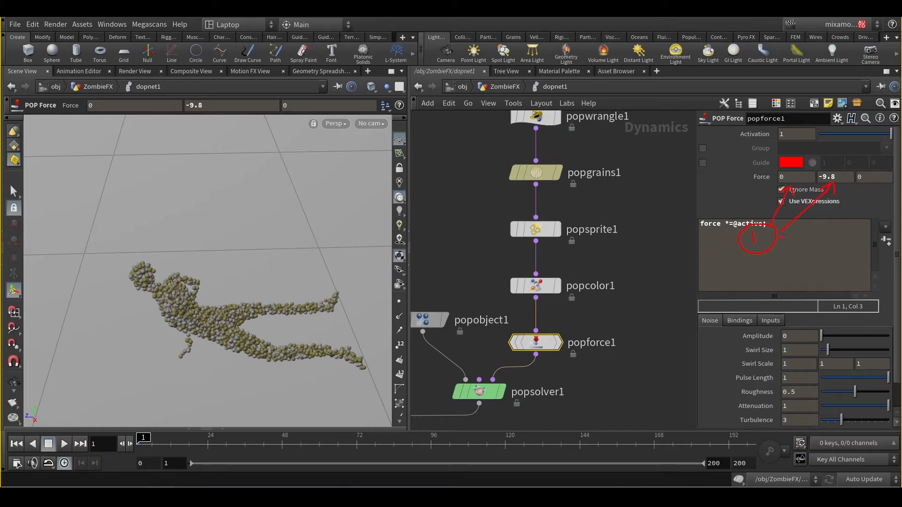
drag(781, 239, 844, 207)
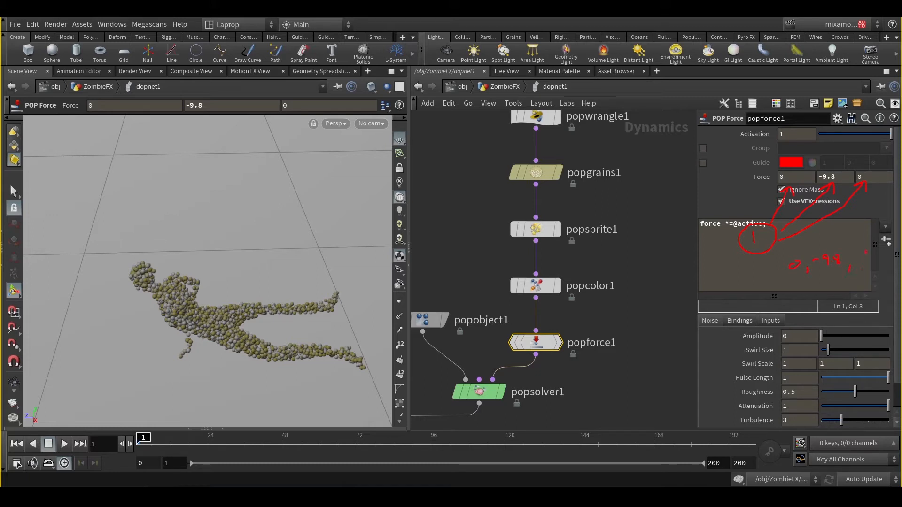
drag(865, 257, 866, 260)
mouse_move(140, 263)
mouse_down()
mouse_move(129, 307)
mouse_move(118, 299)
mouse_move(153, 297)
mouse_up()
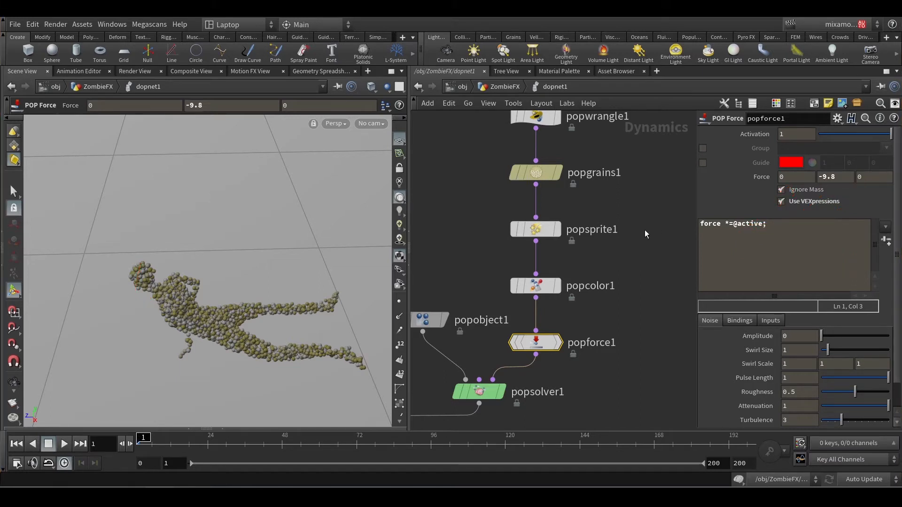
Select popwrangle1 and inspect its VEXpression for the bonepoints group
mouse_move(644, 232)
middle_down()
mouse_move(636, 298)
mouse_move(644, 303)
middle_up()
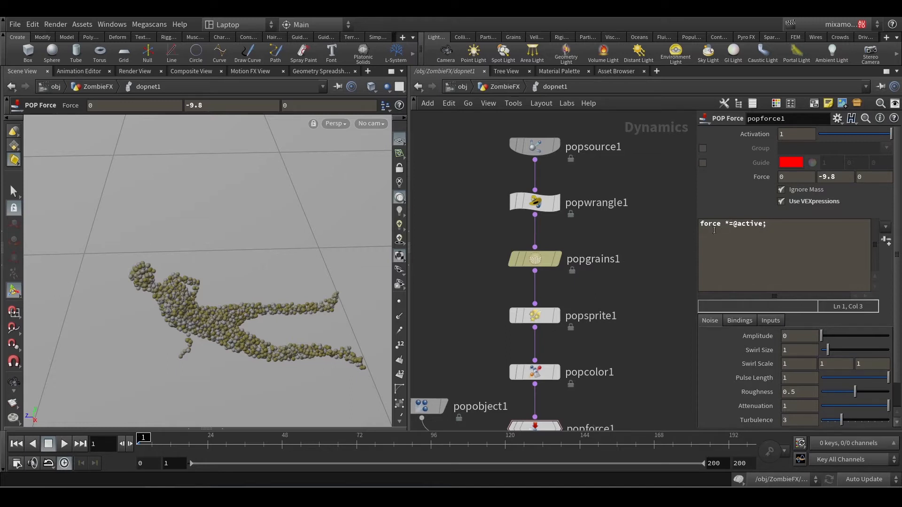
drag(539, 223, 483, 184)
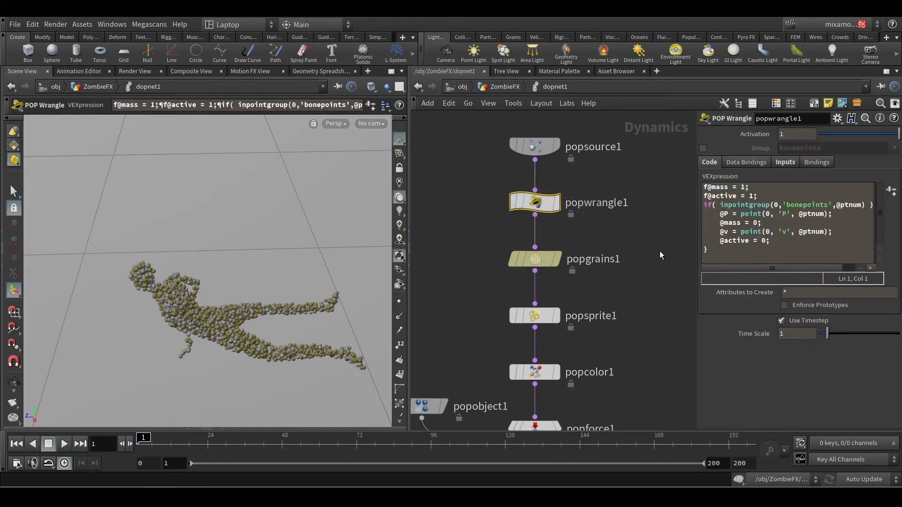
Read popwrangle1's full SOP input path and locate the OUT_Dance null it references in the ZombieFX network
click(785, 163)
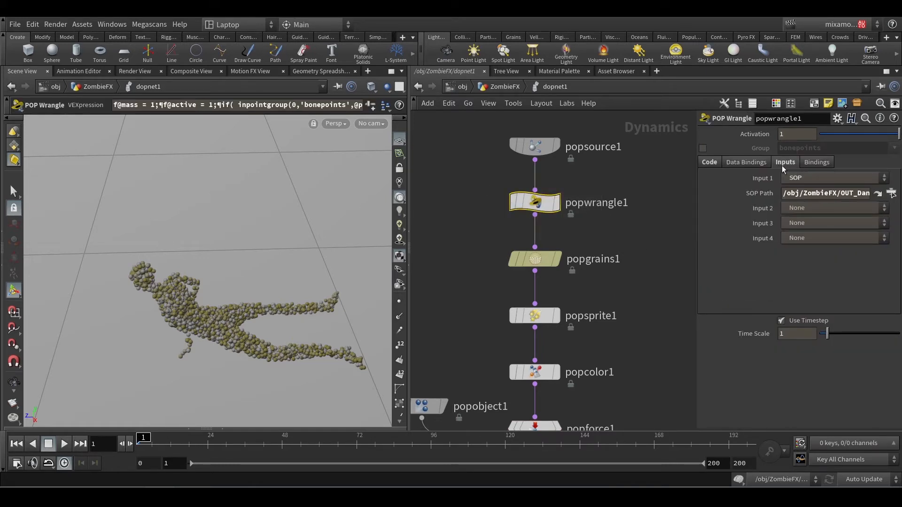
drag(697, 184, 652, 176)
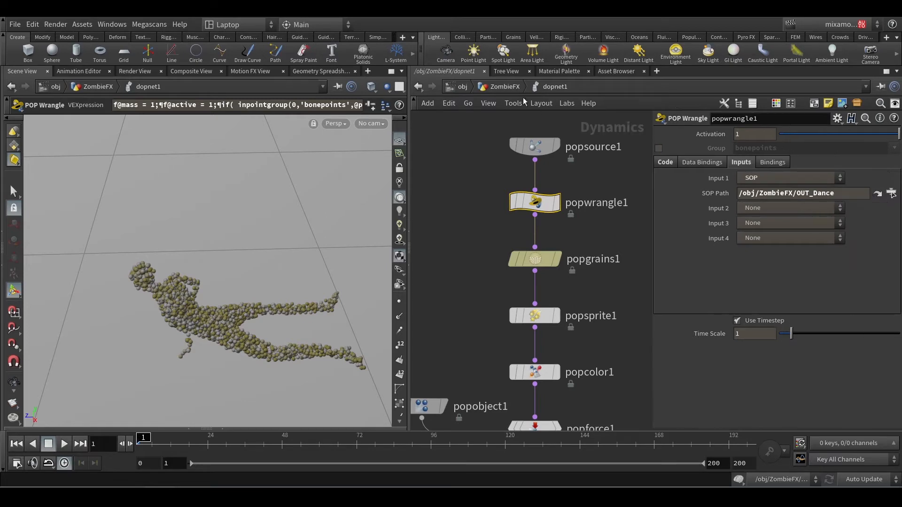
click(509, 88)
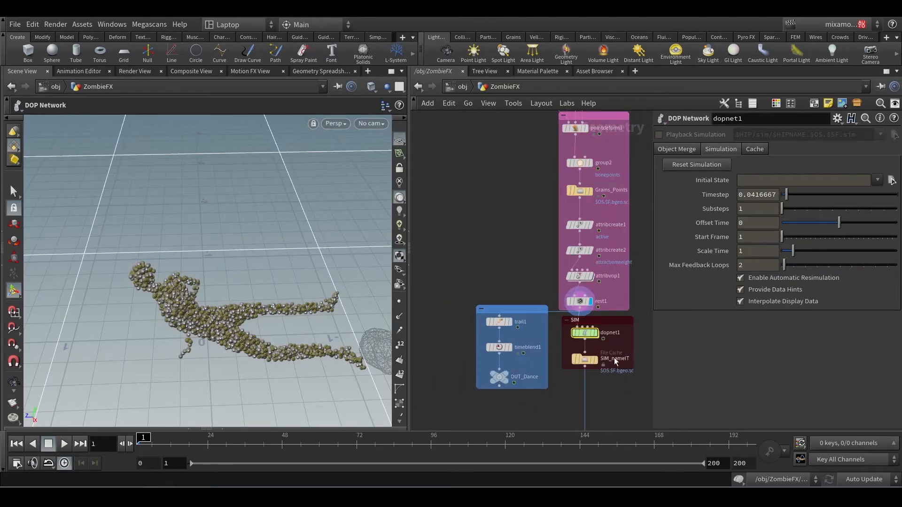
middle_drag(612, 382, 617, 287)
scroll(527, 305, up, 2)
middle_drag(527, 305, 559, 344)
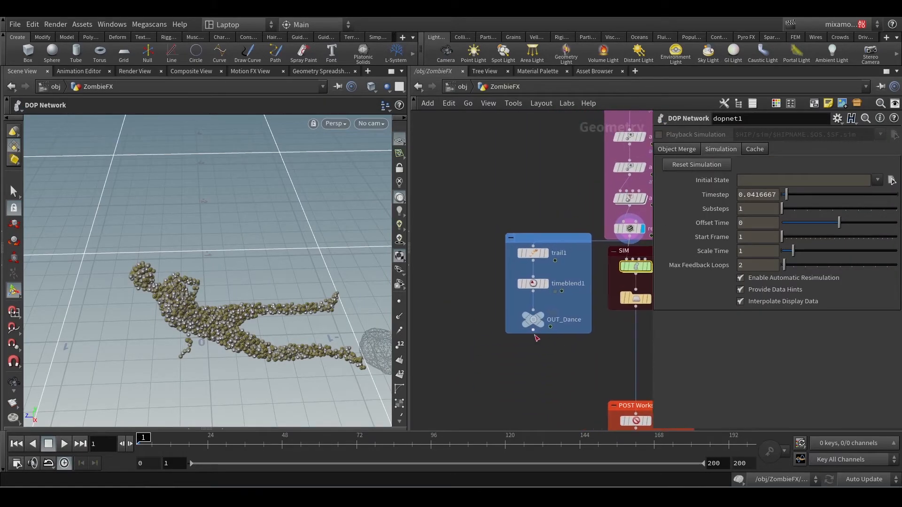
scroll(534, 336, up, 3)
middle_drag(459, 229, 455, 272)
scroll(455, 271, down, 2)
scroll(475, 262, up, 2)
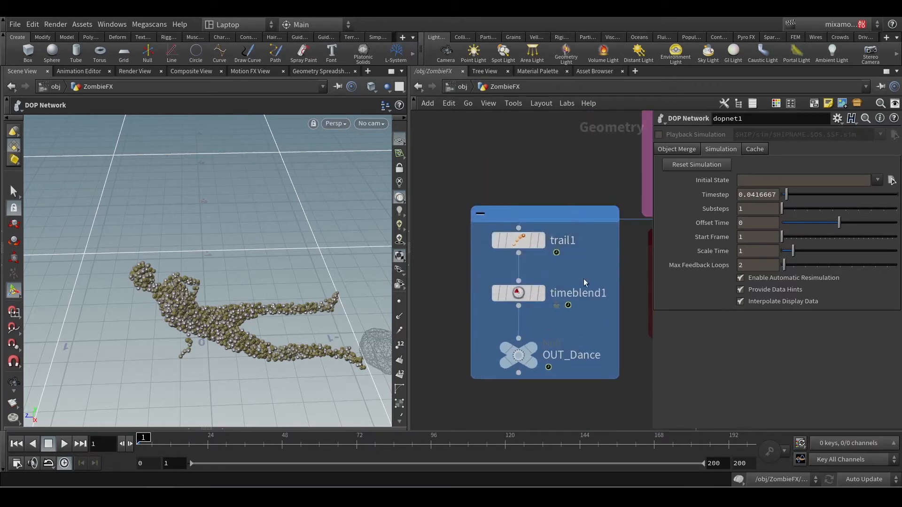
scroll(605, 324, down, 2)
scroll(607, 332, up, 1)
middle_drag(613, 322, 572, 335)
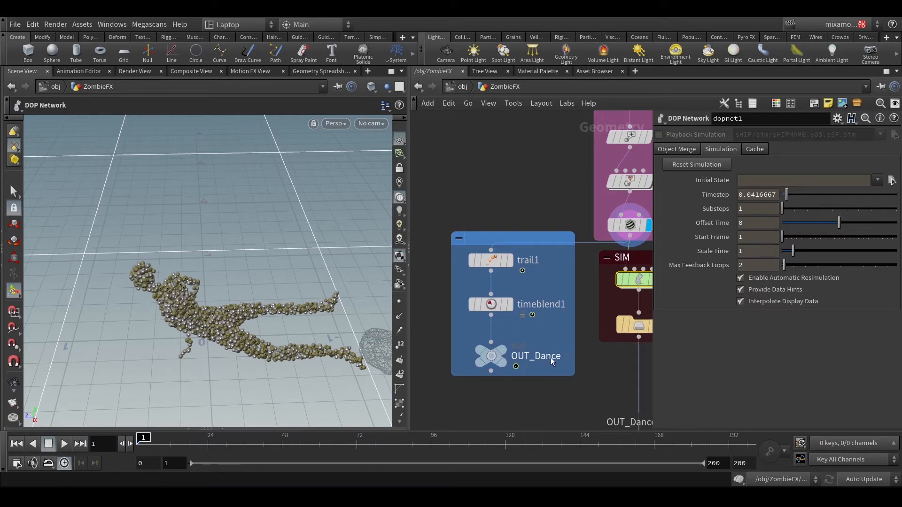
mouse_move(521, 361)
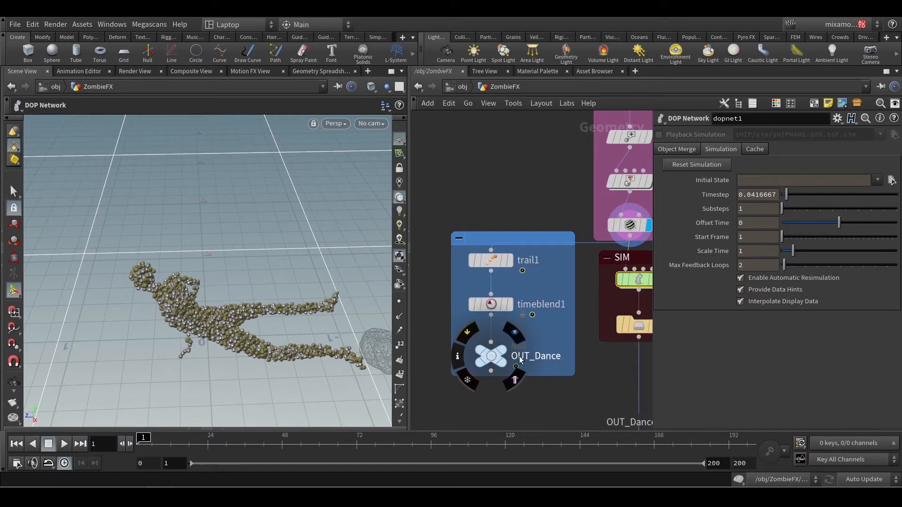
middle_drag(589, 350, 596, 371)
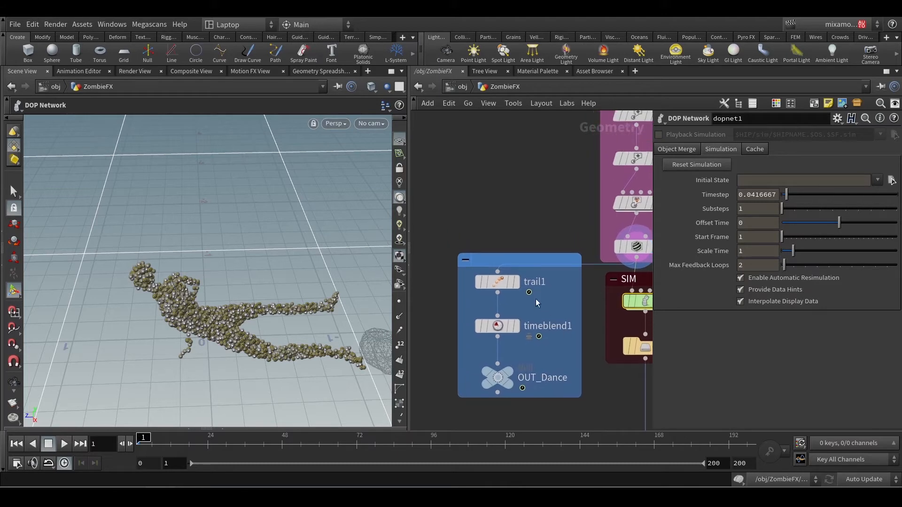
Display trail1 and examine its velocity settings and its connection from rest1
click(498, 283)
middle_drag(562, 224, 516, 250)
scroll(517, 249, down, 3)
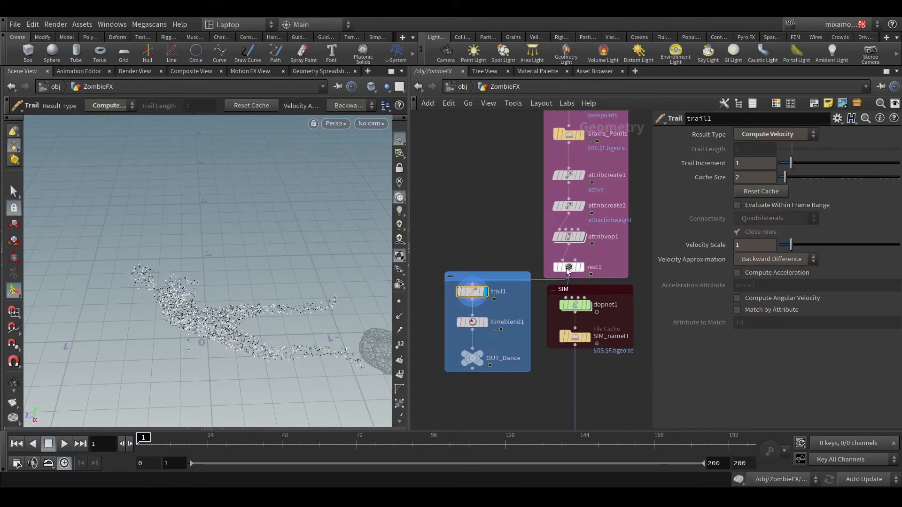
mouse_move(571, 270)
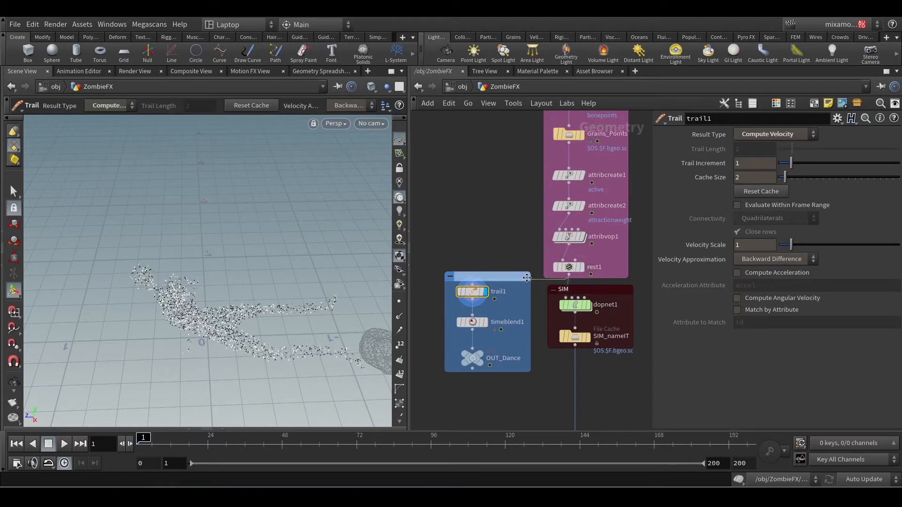
mouse_move(478, 296)
Enter dopnet1, shift the view of the grain figure and select popwrangle1 to examine its VEXpression
double_click(575, 306)
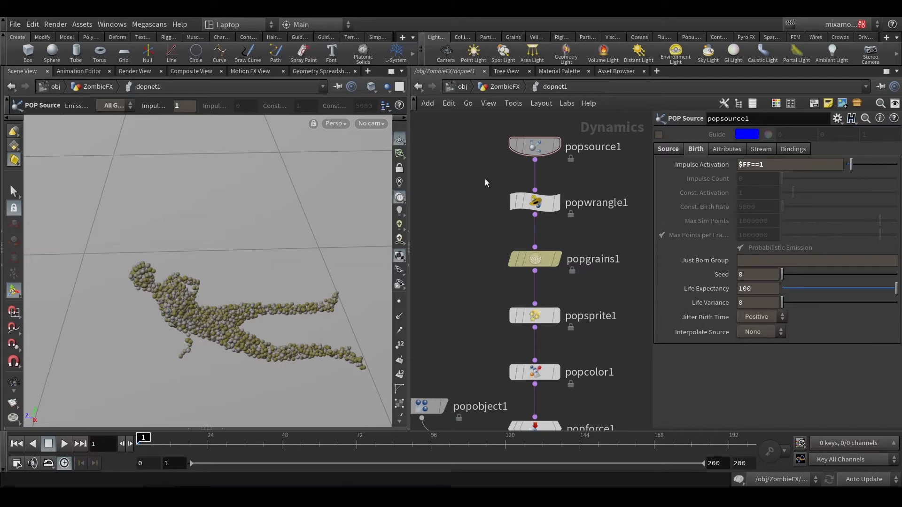
drag(304, 353, 344, 364)
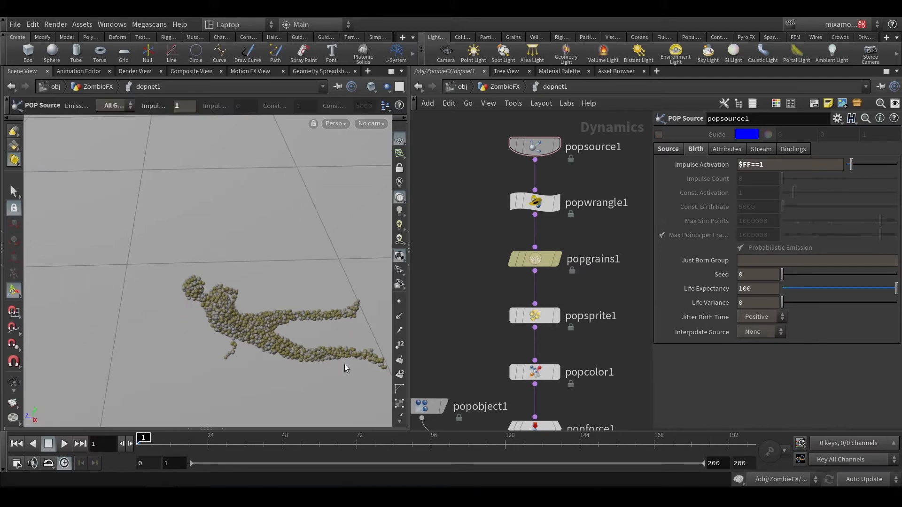
click(534, 202)
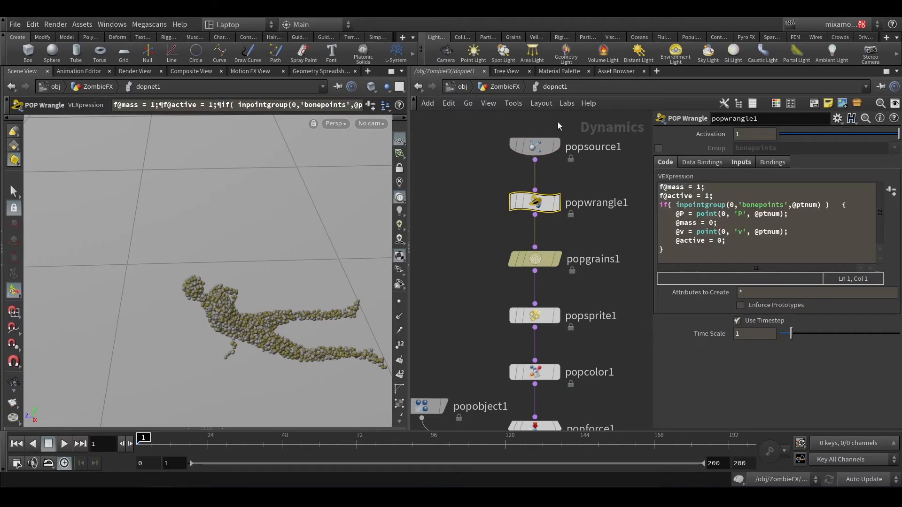
Return to the ZombieFX network and inspect the trail1, timeblend1 and OUT_Dance nodes, ending with OUT_Dance displayed
click(501, 86)
scroll(505, 300, up, 3)
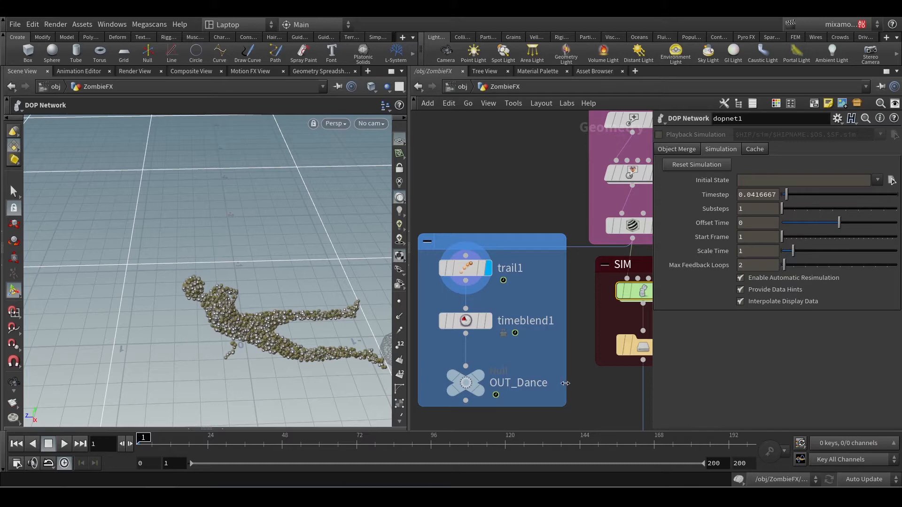
middle_drag(557, 374, 593, 362)
click(502, 257)
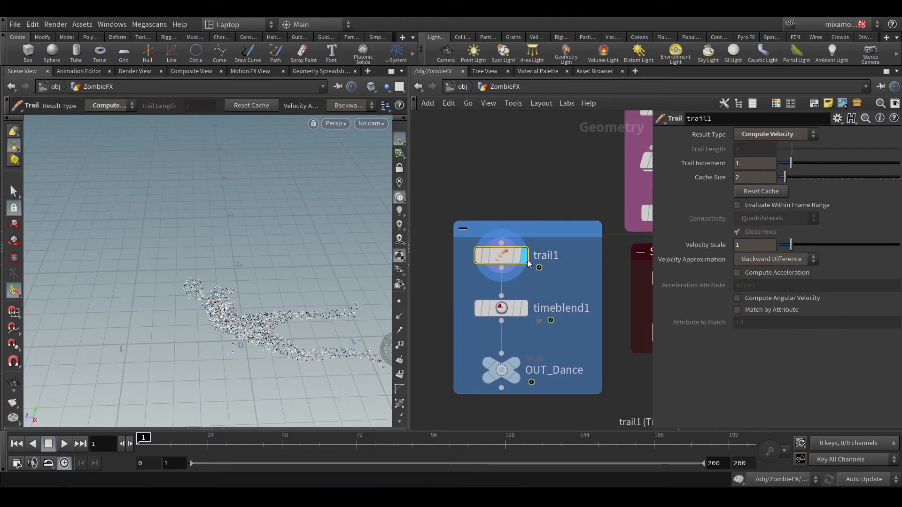
click(505, 311)
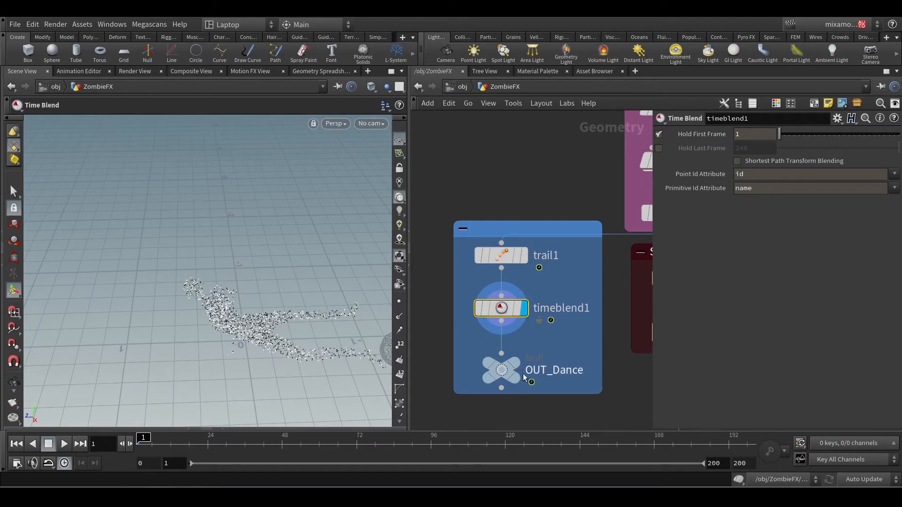
click(501, 370)
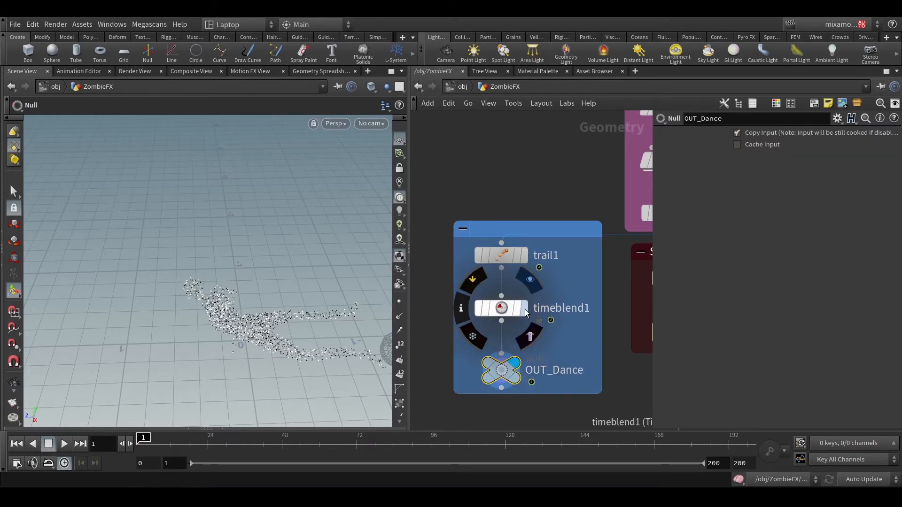
click(501, 309)
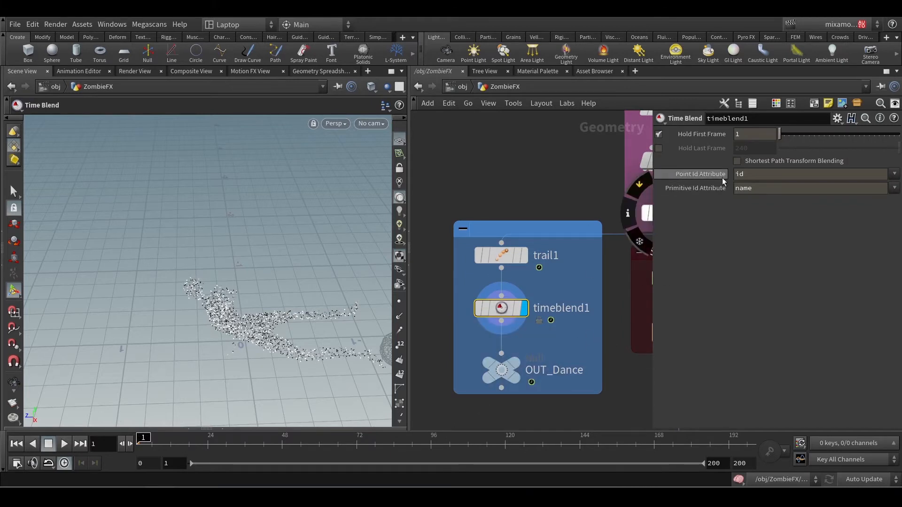
click(512, 370)
scroll(554, 376, right, 5)
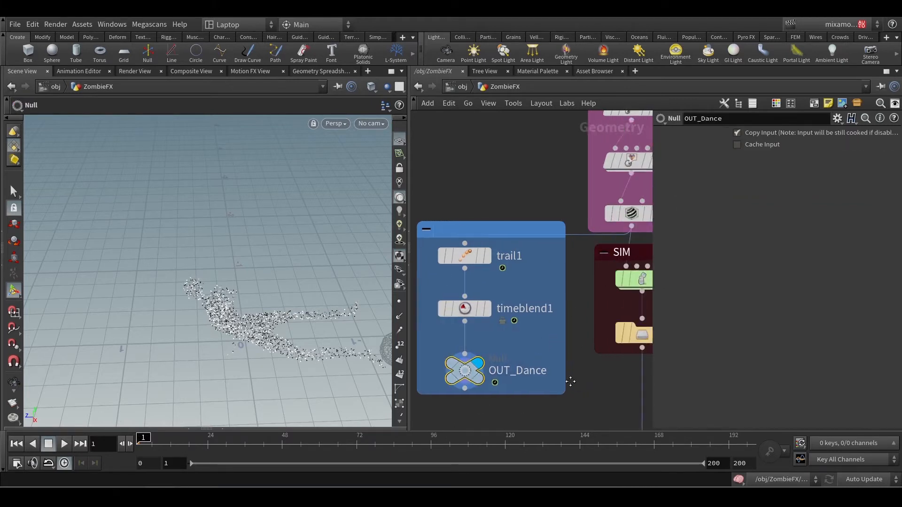
Reopen dopnet1 and examine the inpointgroup condition for bonepoints in popwrangle1's VEXpression
double_click(573, 274)
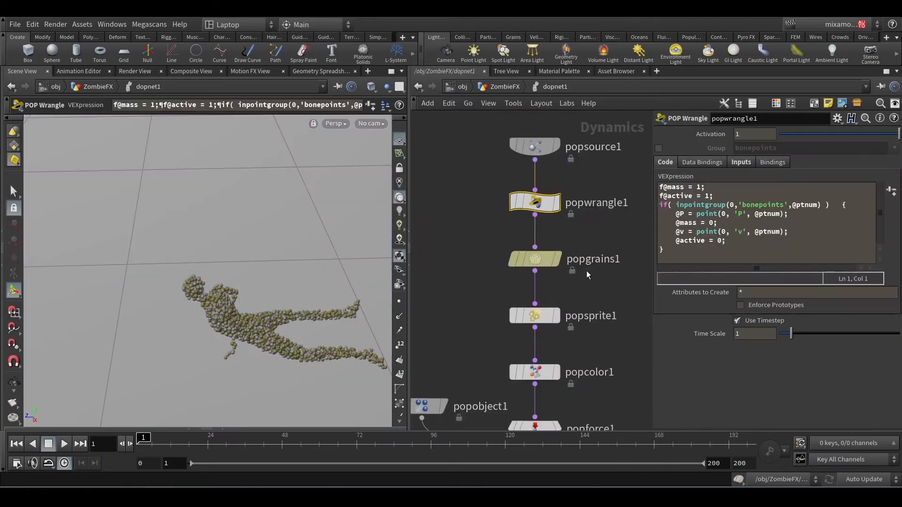
middle_drag(590, 214, 579, 245)
drag(578, 268, 481, 220)
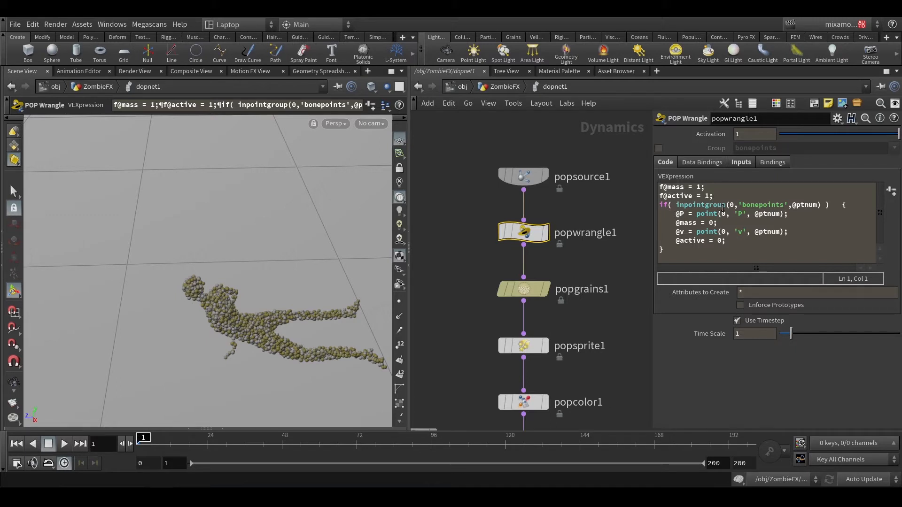
Go back to the ZombieFX network and inspect group2's bonepoints group name and base group expression
click(502, 91)
middle_drag(478, 166, 465, 352)
middle_drag(480, 230, 462, 343)
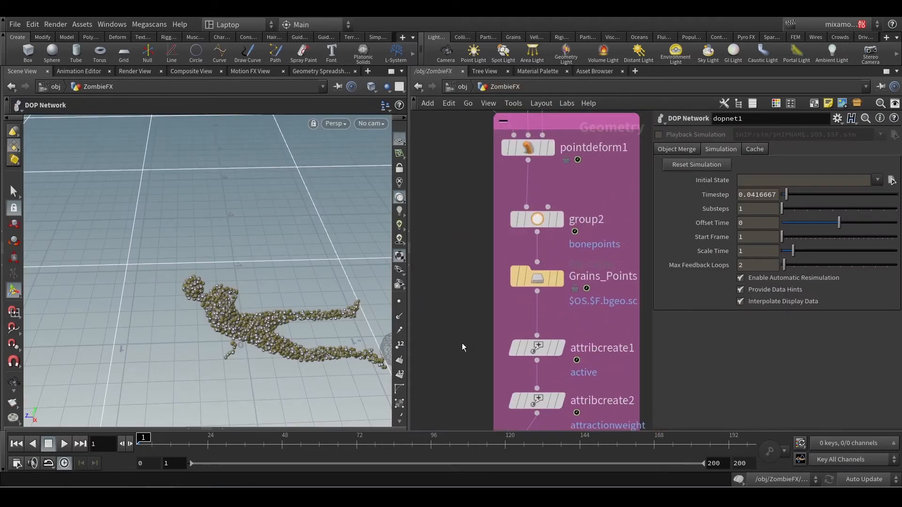
click(551, 219)
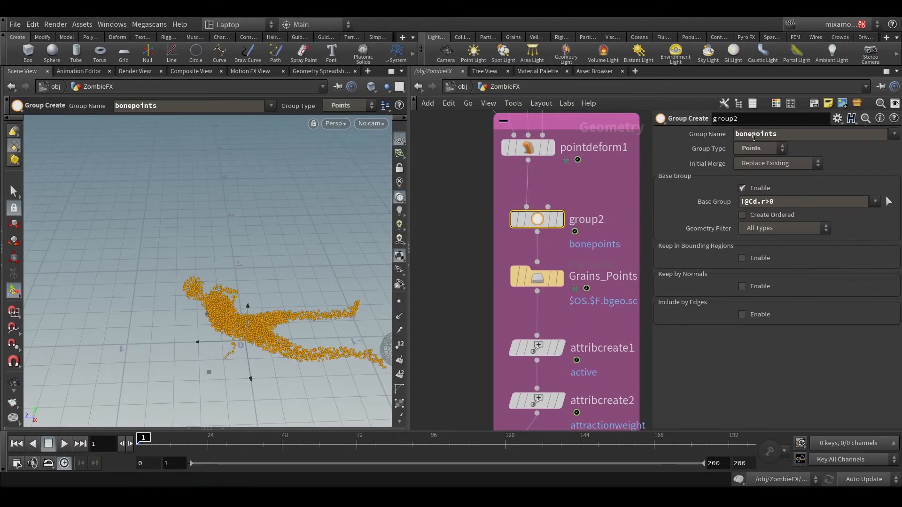
middle_drag(453, 363, 474, 357)
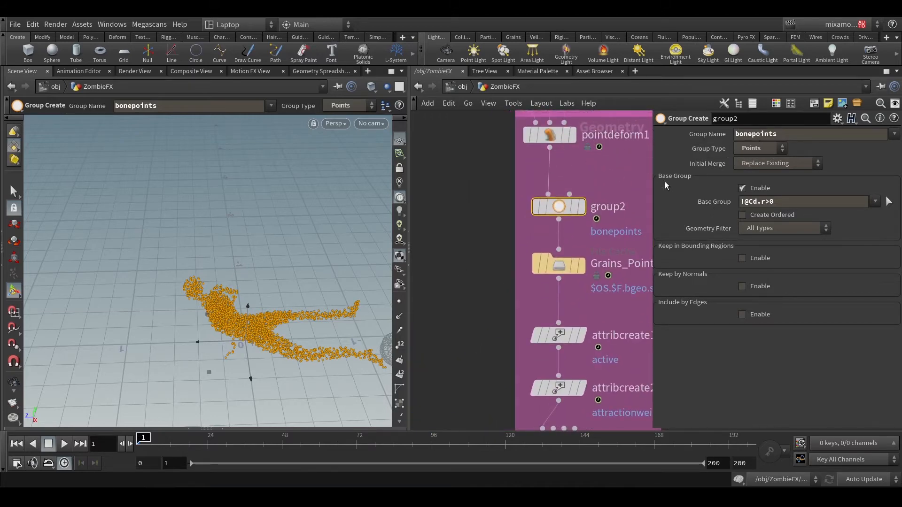
middle_drag(483, 382, 484, 168)
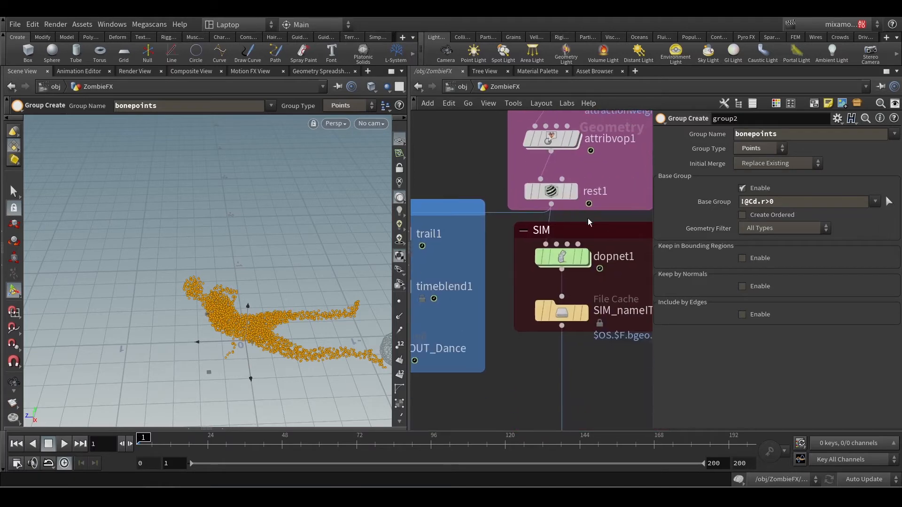
double_click(563, 256)
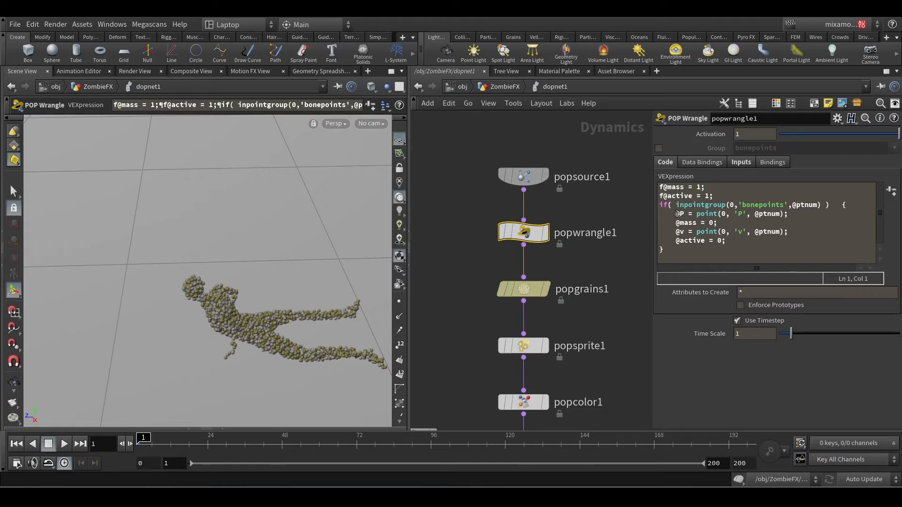
drag(676, 214, 790, 212)
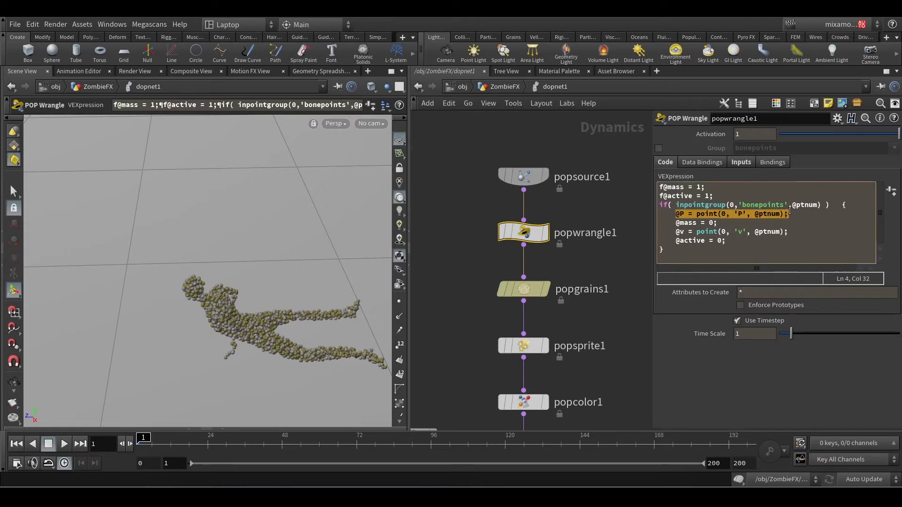
click(675, 222)
drag(675, 222, 779, 223)
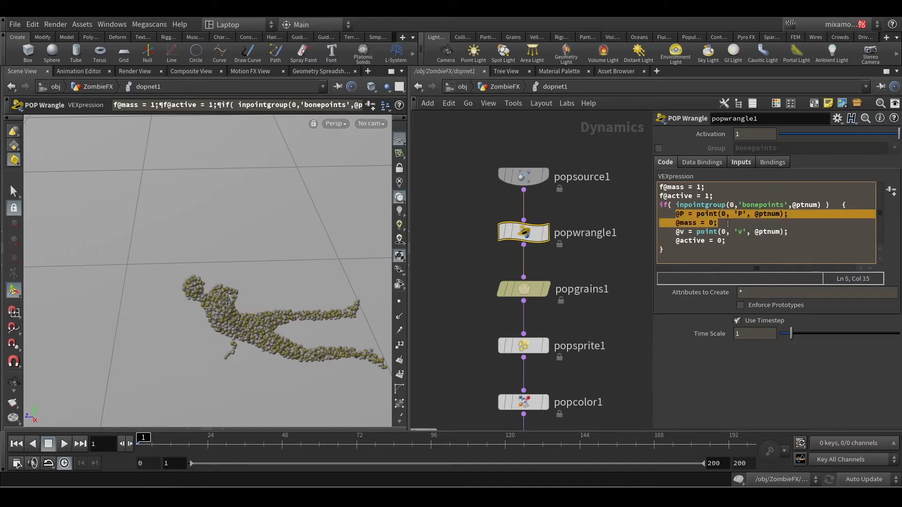
drag(677, 232, 725, 240)
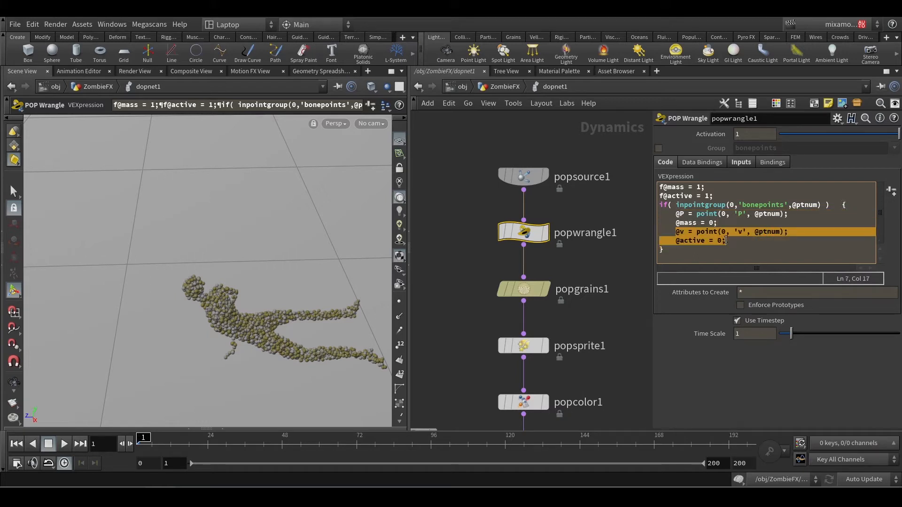
click(739, 256)
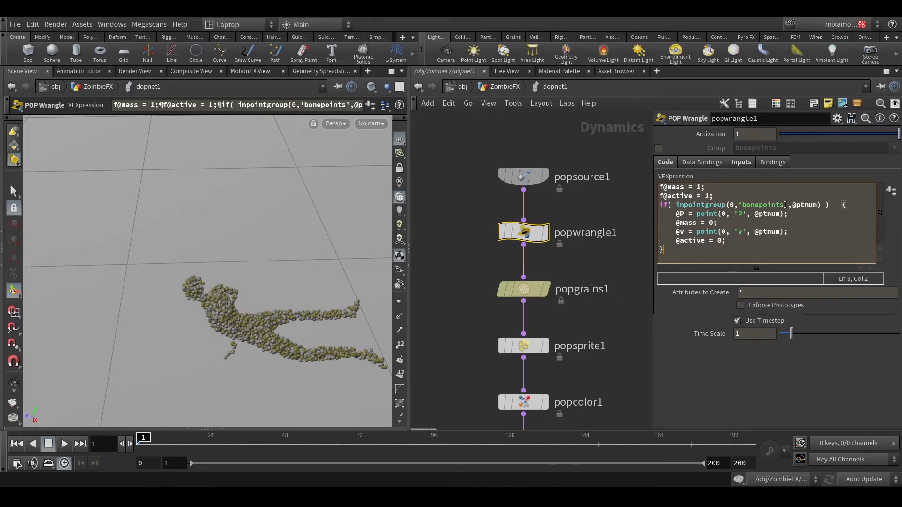
Return to the ZombieFX network and display group2 to show its bonepoints group
click(505, 86)
middle_drag(602, 118, 610, 372)
click(545, 190)
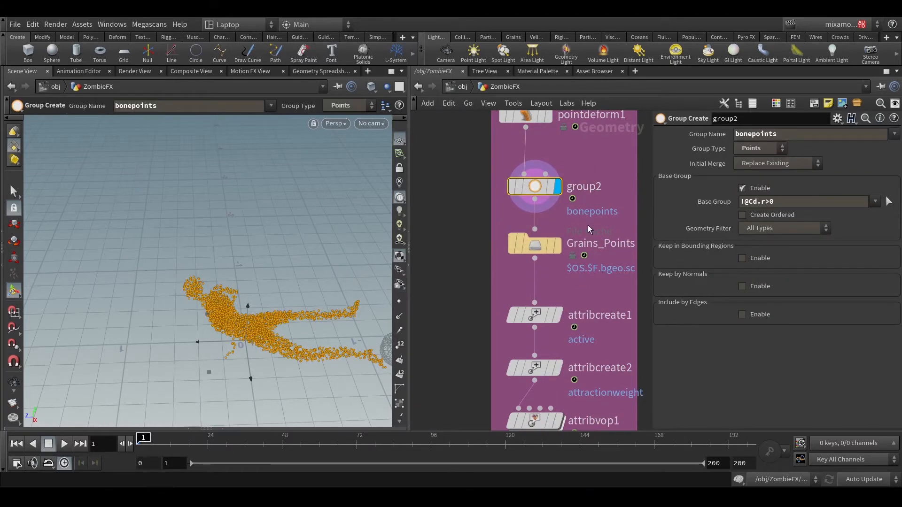
scroll(479, 366, down, 5)
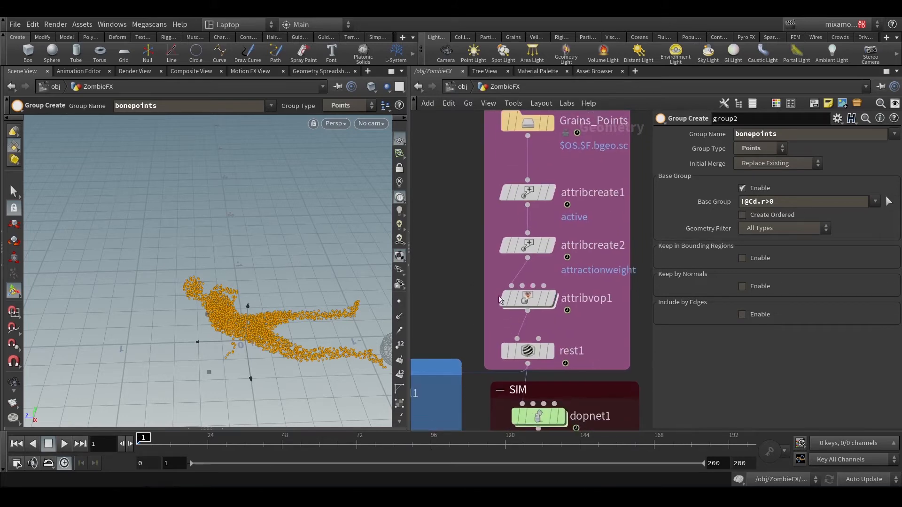
scroll(569, 332, down, 3)
double_click(527, 346)
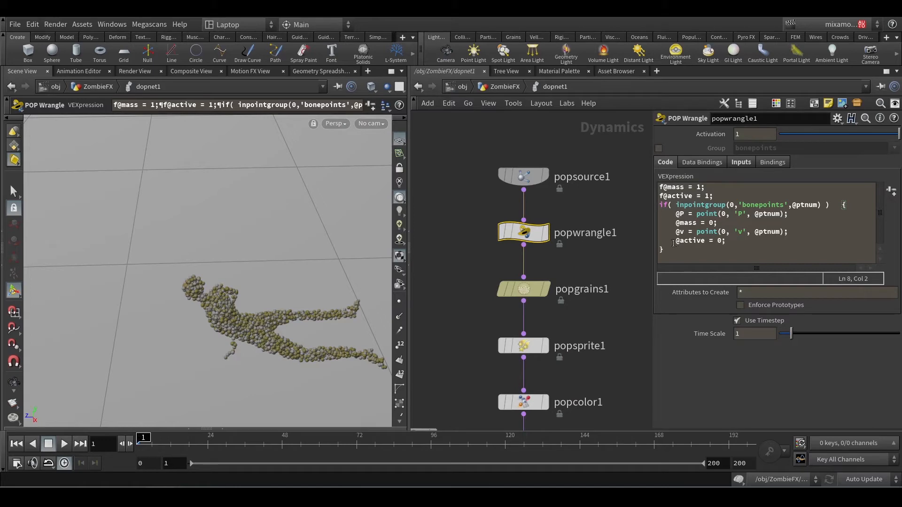
drag(675, 241, 720, 242)
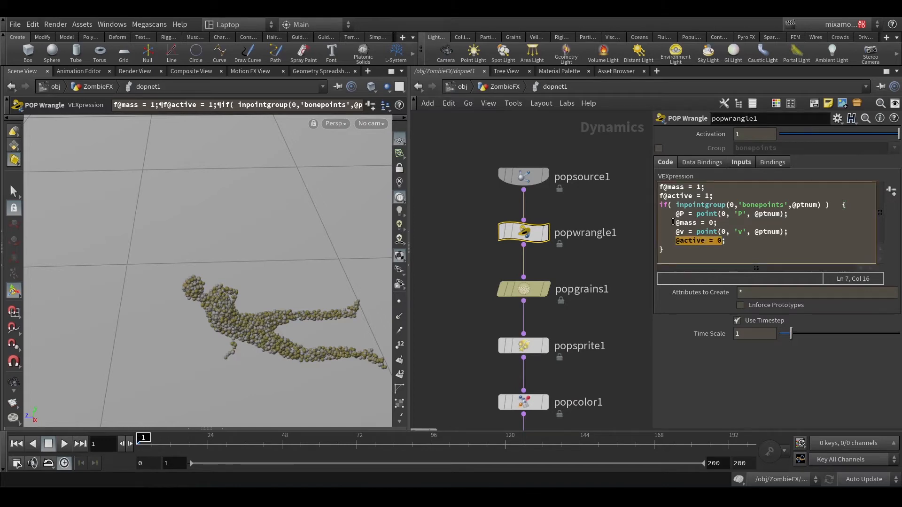
drag(674, 222, 715, 223)
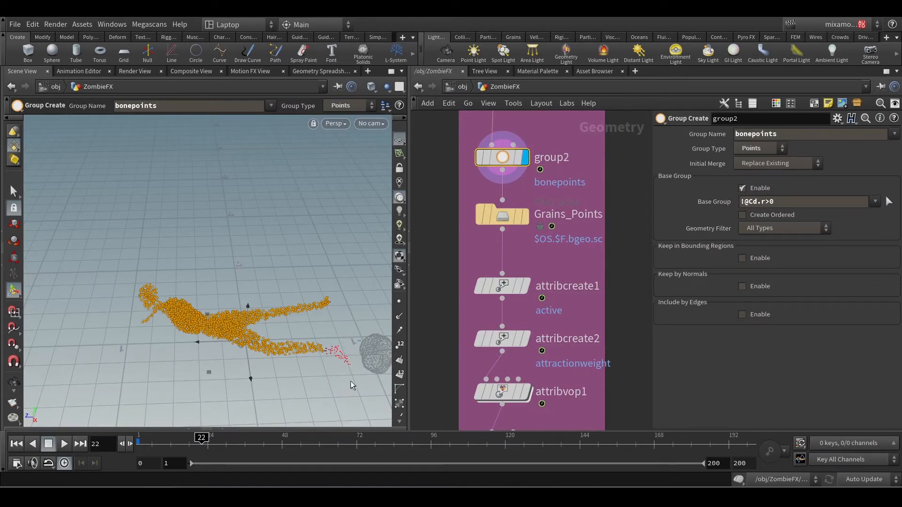
Rewind the animation to frame 1 and reopen dopnet1 to show popwrangle1's VEXpression
middle_drag(564, 382, 574, 255)
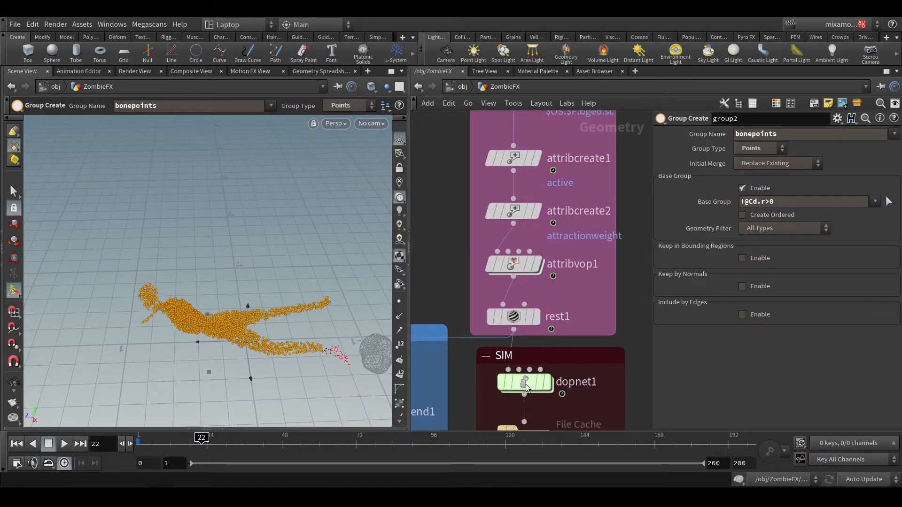
click(21, 444)
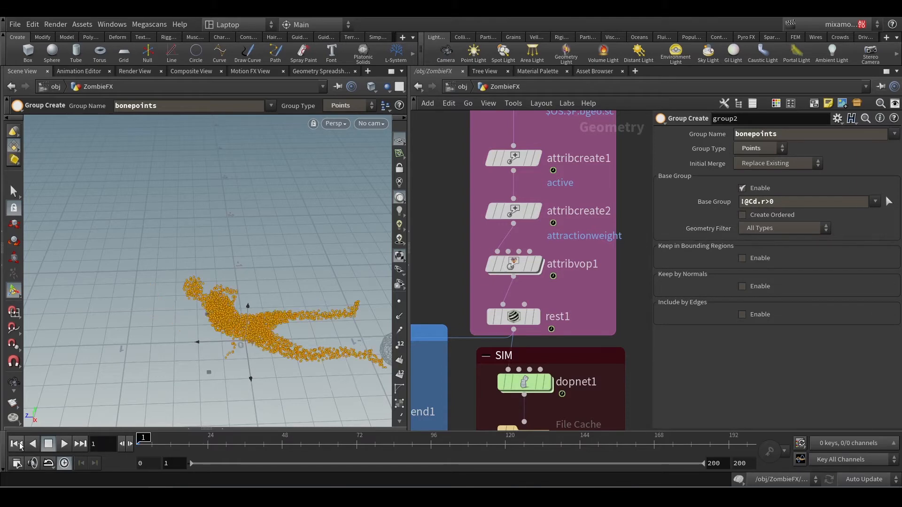
double_click(527, 386)
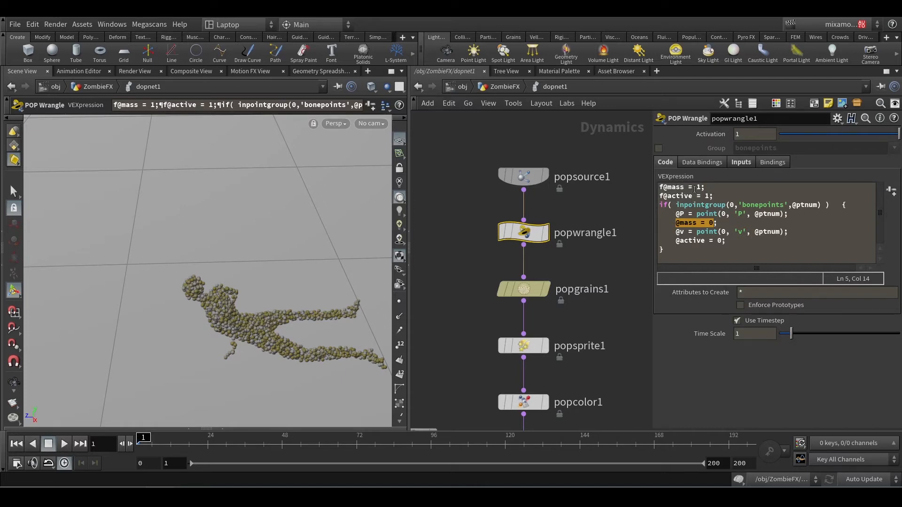
click(639, 277)
drag(583, 208, 459, 253)
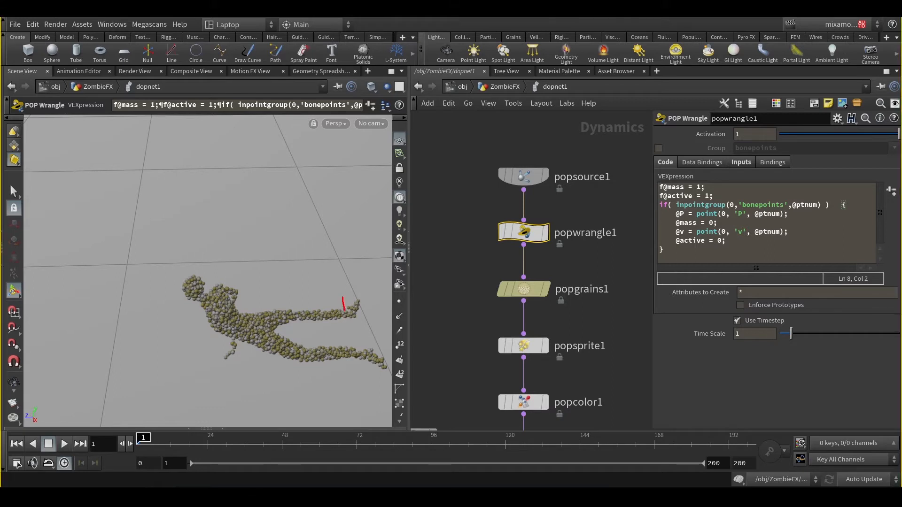
mouse_move(345, 310)
mouse_down()
mouse_move(350, 360)
mouse_move(170, 329)
mouse_move(284, 258)
mouse_move(338, 299)
mouse_move(548, 240)
mouse_move(650, 222)
mouse_up()
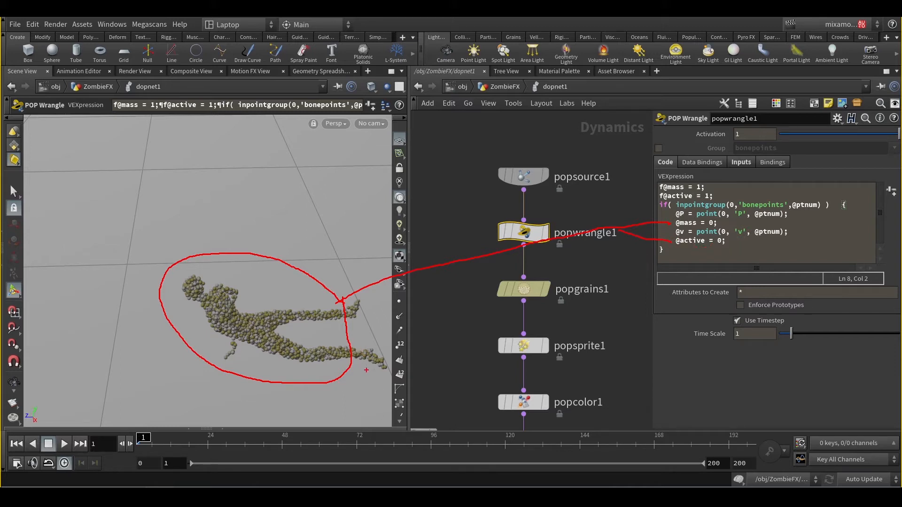
drag(366, 371, 388, 374)
drag(458, 306, 583, 207)
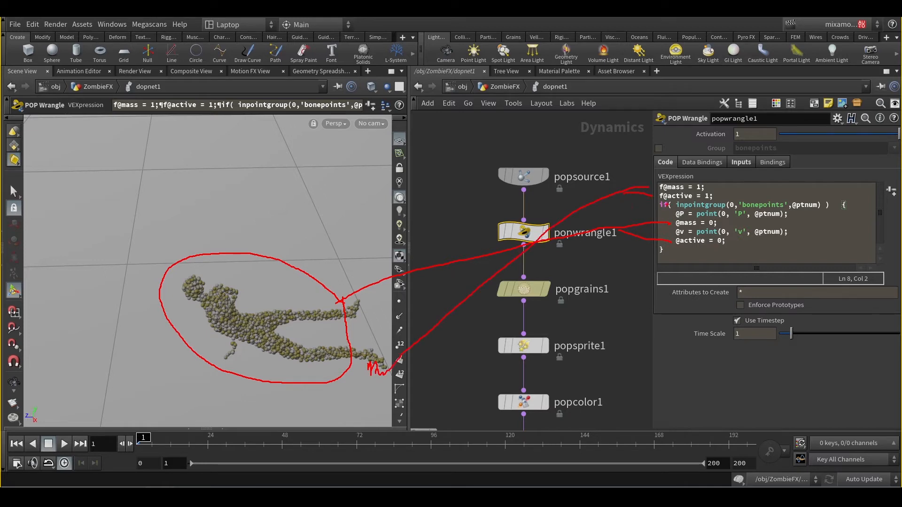
key(Escape)
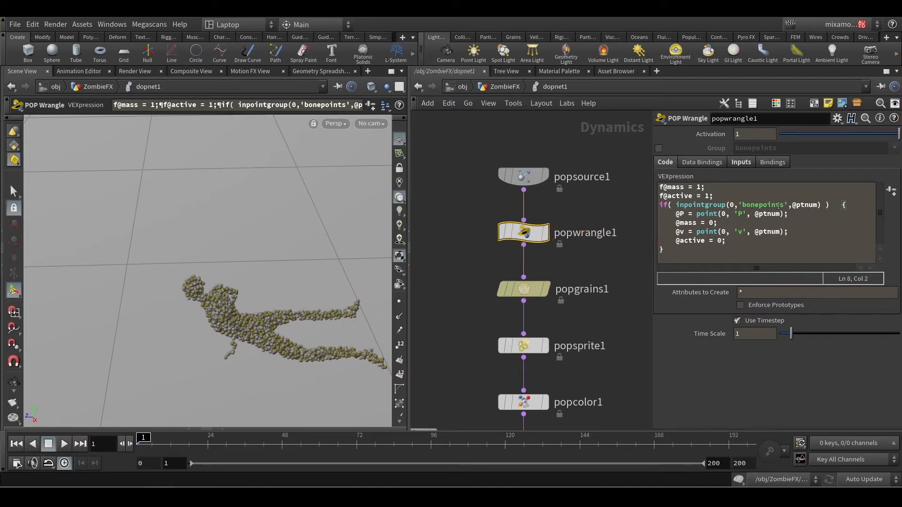
Highlight bonepoints in popwrangle1's VEXpression, and compare it with group2's Group Name in the ZombieFX network
double_click(757, 205)
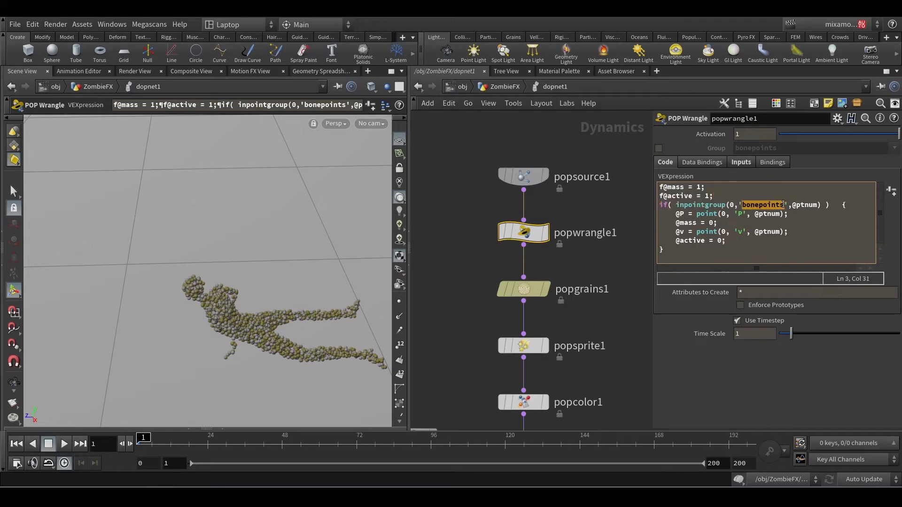
click(827, 251)
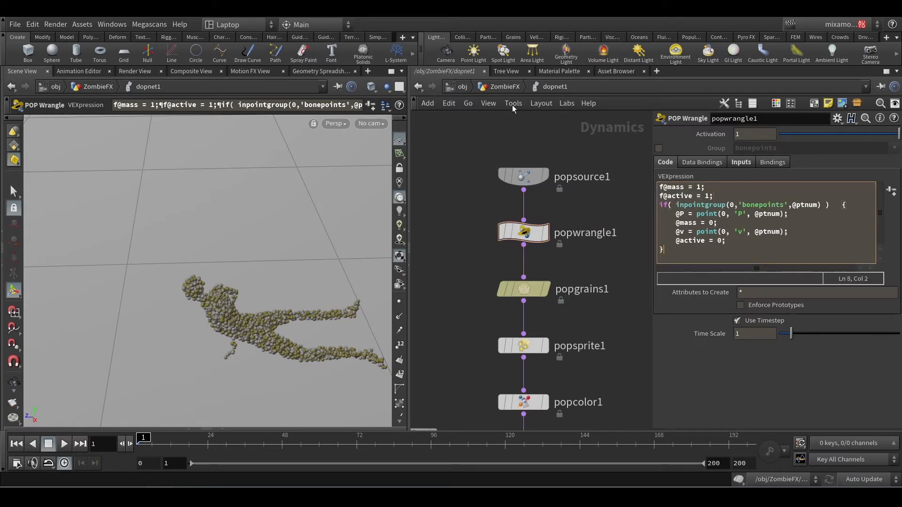
click(501, 87)
scroll(587, 282, up, 5)
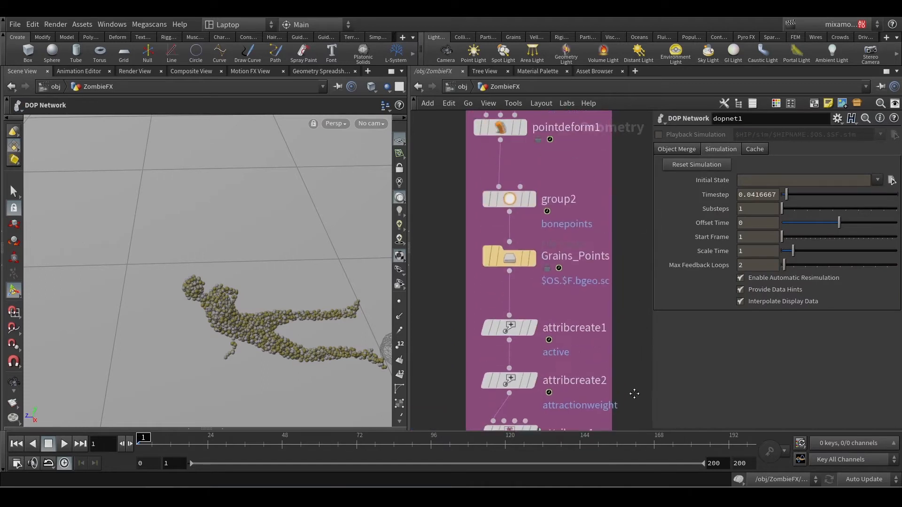
click(521, 209)
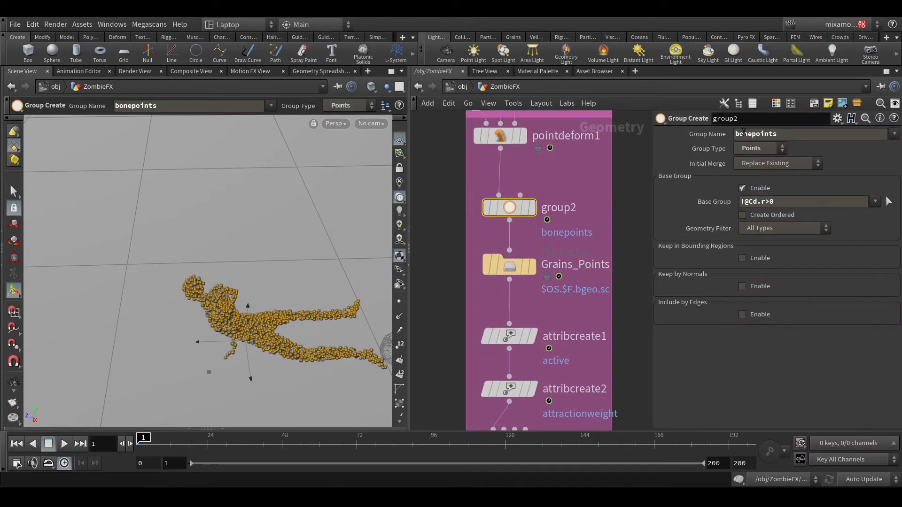
Re-enter dopnet1 and follow the POP node chain down to popsolver1
scroll(630, 331, down, 5)
click(522, 383)
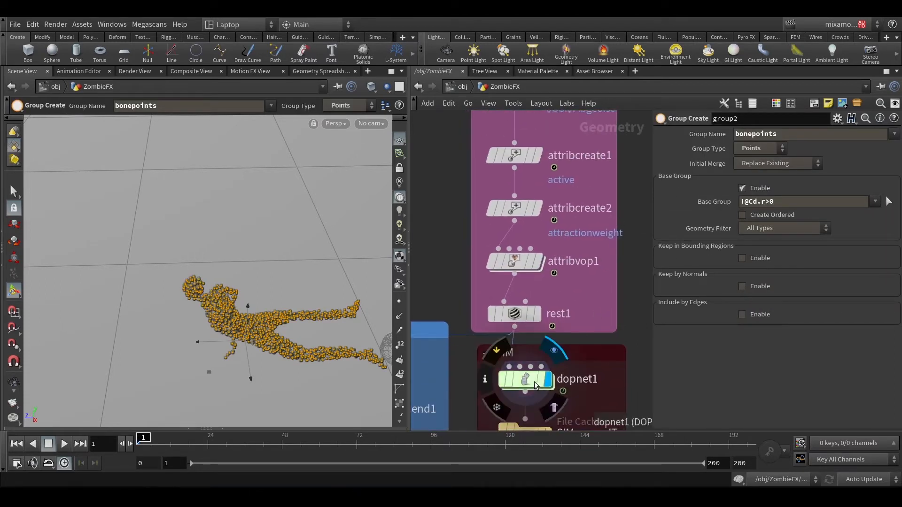
double_click(523, 384)
scroll(593, 182, down, 2)
scroll(593, 259, down, 2)
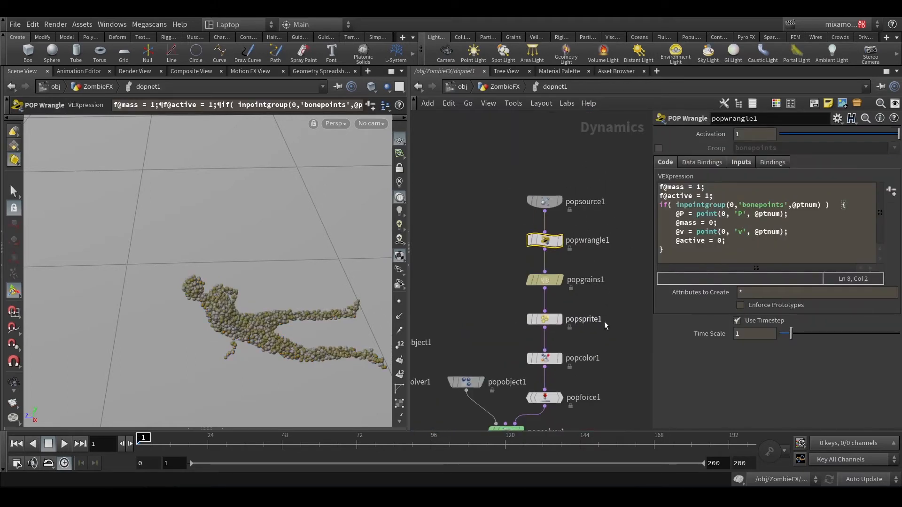
middle_drag(604, 321, 617, 253)
middle_drag(580, 362, 614, 353)
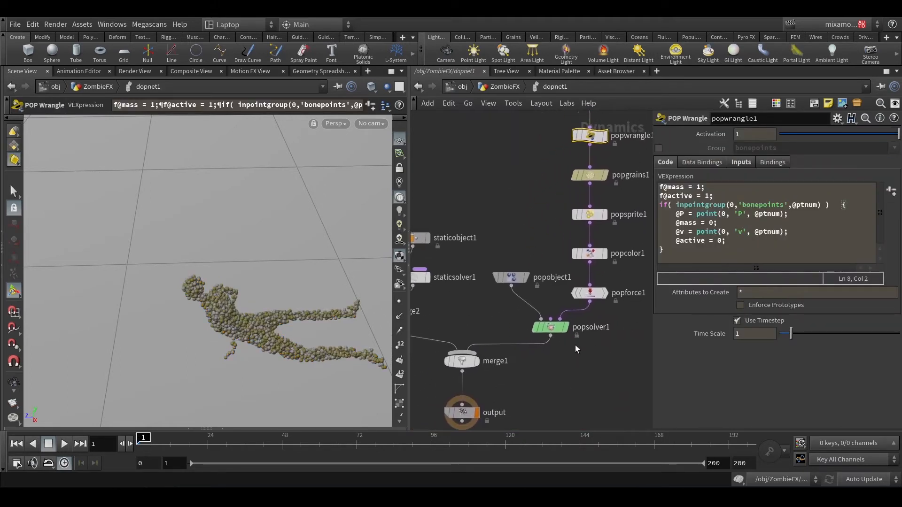
click(538, 327)
Inspect popsource1's source and birth settings, followed by popwrangle1's VEXpression
middle_drag(583, 155, 503, 287)
scroll(507, 253, up, 2)
click(510, 219)
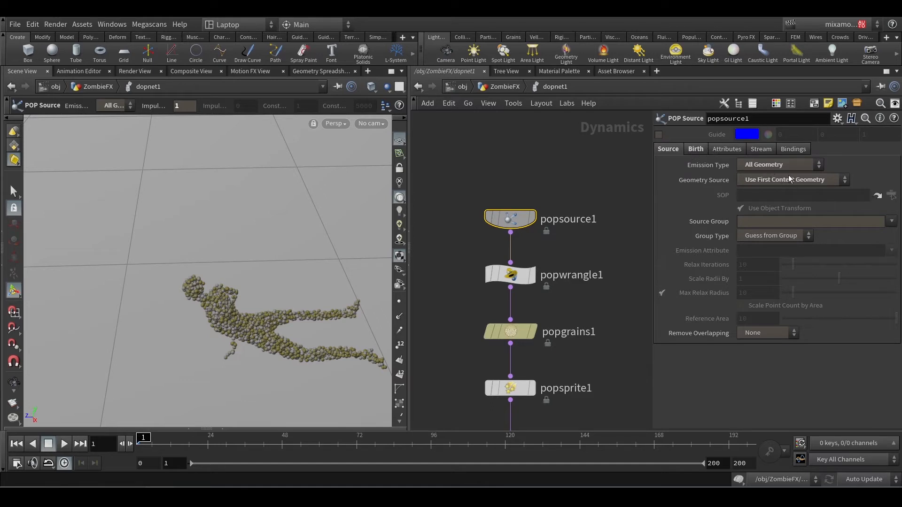
click(696, 149)
click(509, 285)
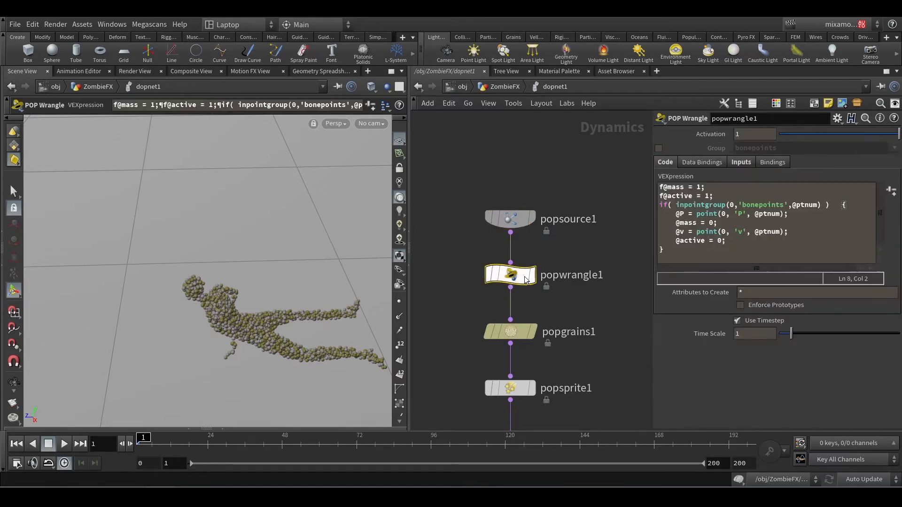
Select popgrains1 and check the expression behind its Particle Separation value
middle_drag(611, 283, 615, 201)
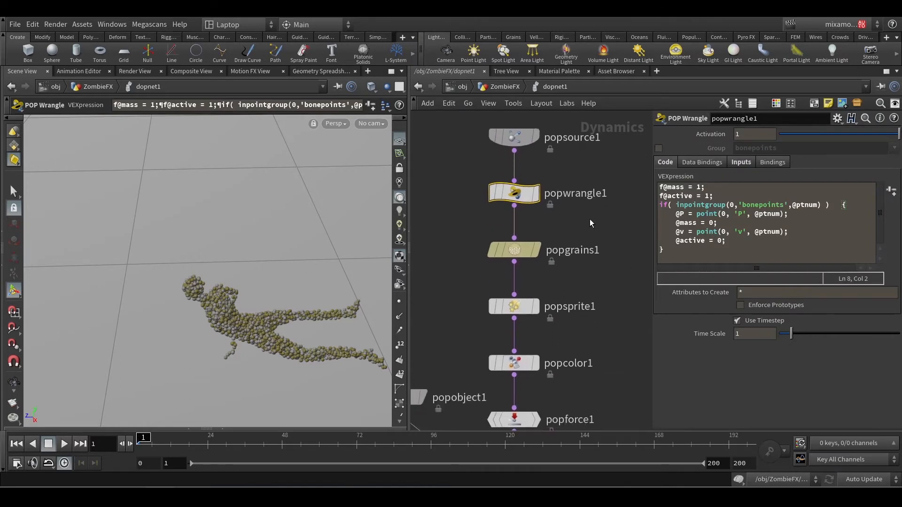
click(517, 251)
scroll(770, 148, up, 5)
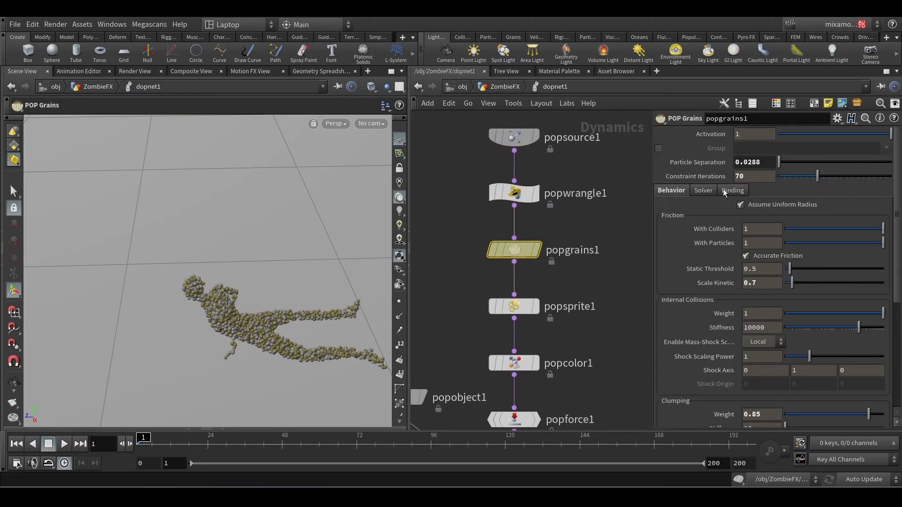
click(693, 165)
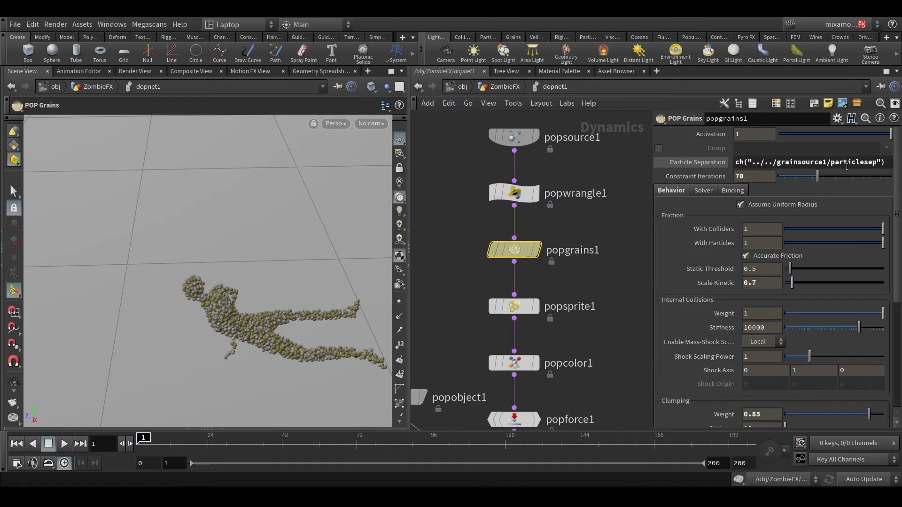
click(702, 163)
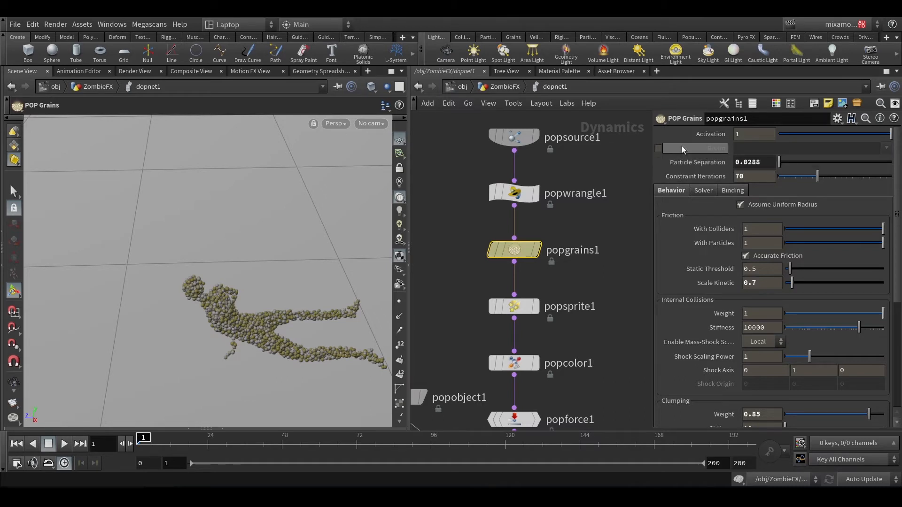
Go up to the ZombieFX network and inspect the Point Separation expression of grainsource1 in Grain Sourcing
click(516, 86)
scroll(568, 232, up, 5)
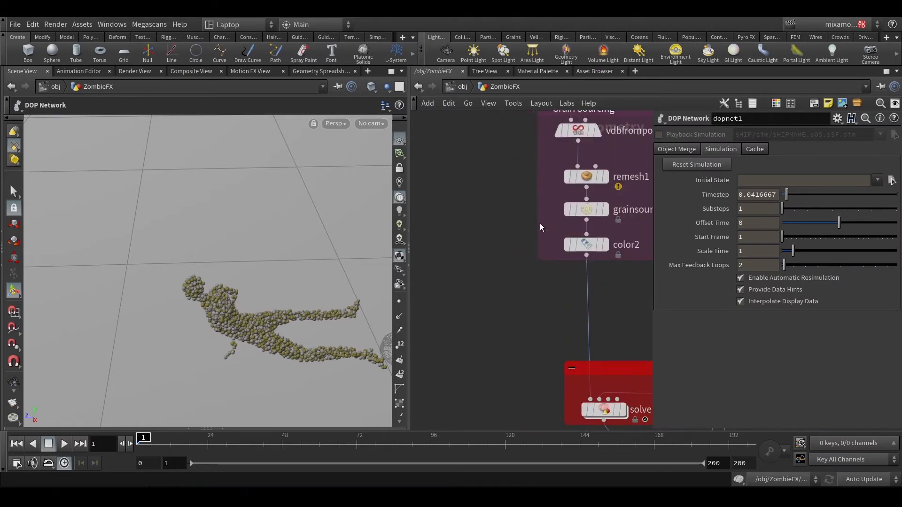
middle_drag(539, 224, 503, 297)
click(539, 284)
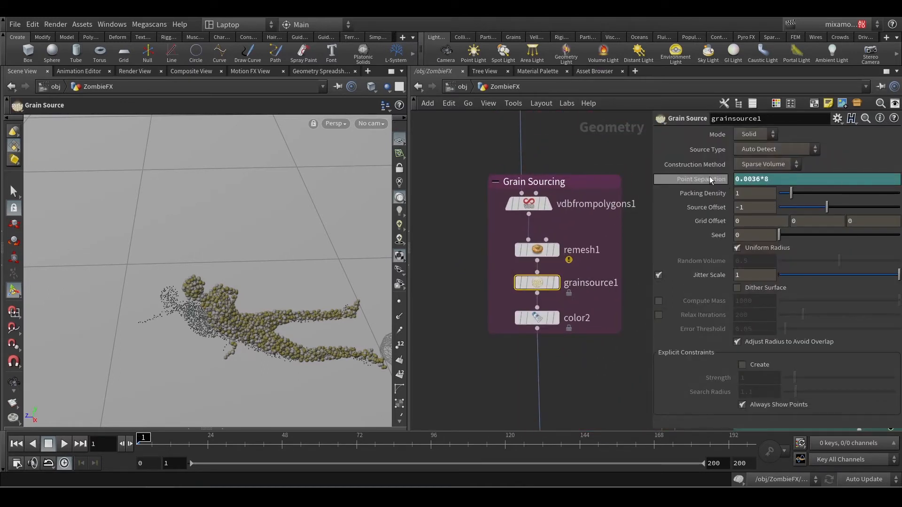
key(Return)
Follow the network down to dopnet1 and reopen it to view popgrains1's Particle Separation
middle_drag(607, 366, 567, 151)
scroll(567, 152, down, 5)
middle_drag(614, 405, 576, 316)
scroll(576, 317, up, 5)
double_click(553, 269)
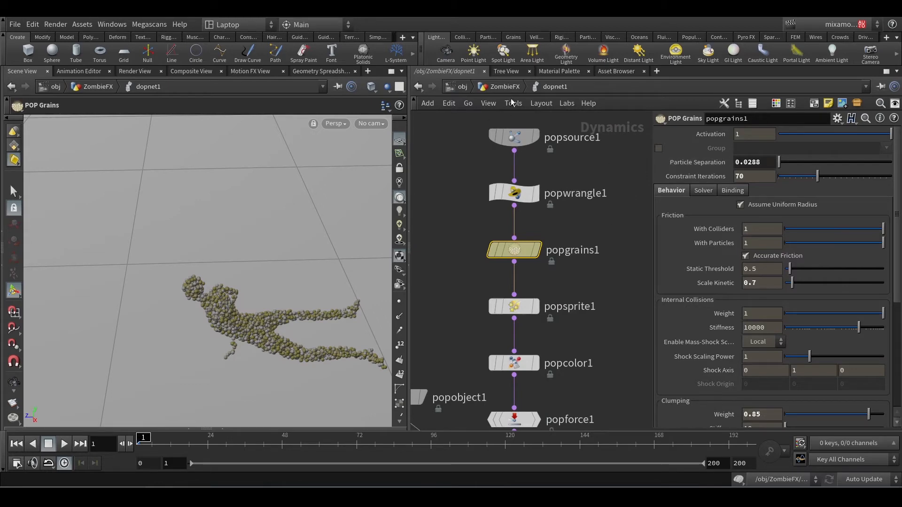
Trace the ZombieFX network from Grain Sourcing down to the SIM section and enter dopnet1 again
key(u)
middle_drag(454, 174, 533, 330)
middle_drag(509, 213, 523, 356)
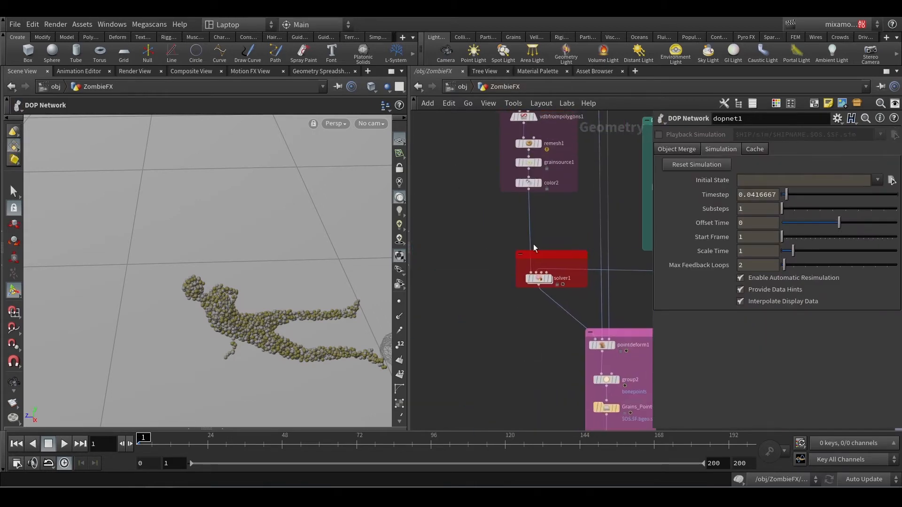
middle_drag(508, 169, 508, 226)
middle_drag(481, 336, 470, 164)
middle_drag(506, 339, 464, 186)
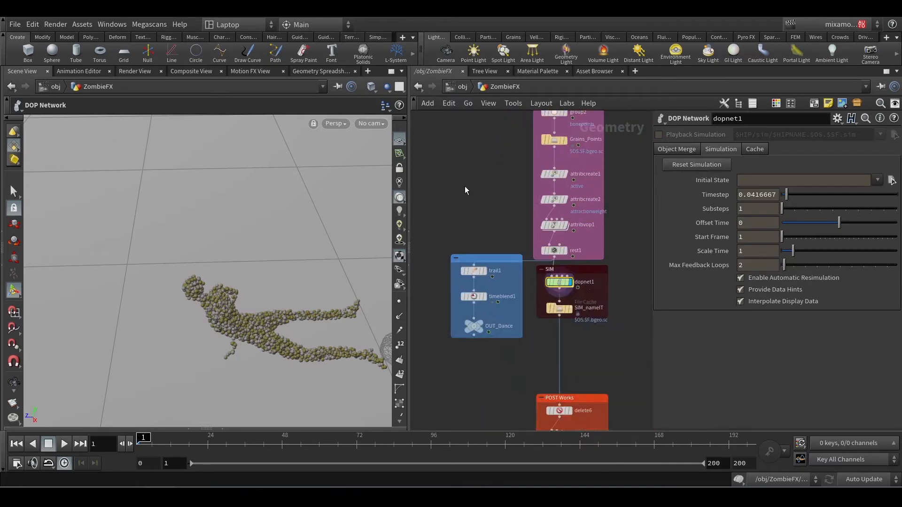
double_click(566, 279)
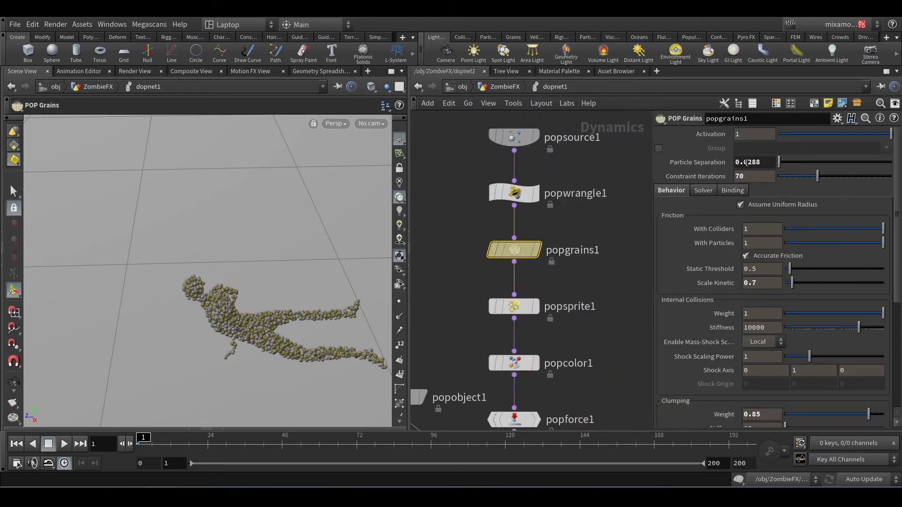
Examine popgrains1's friction, internal collision, clumping, explicit constraint and target settings
scroll(823, 255, down, 5)
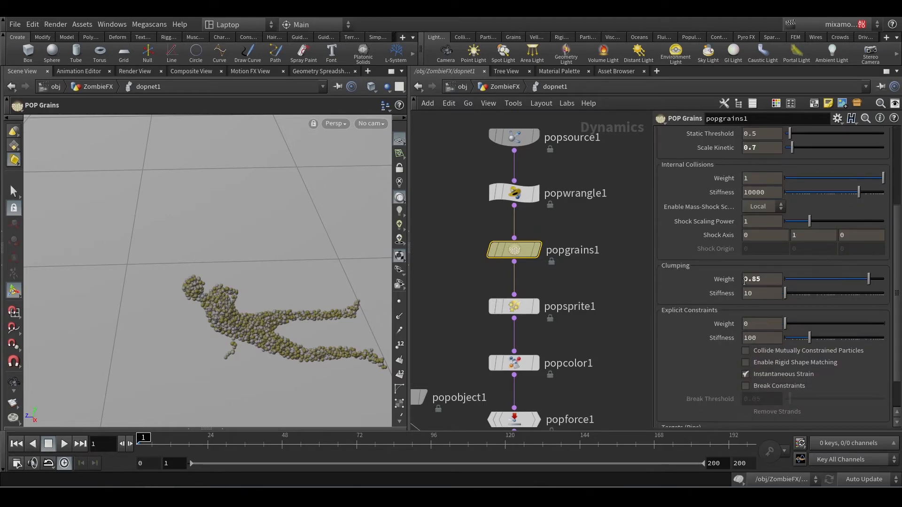
scroll(799, 319, down, 2)
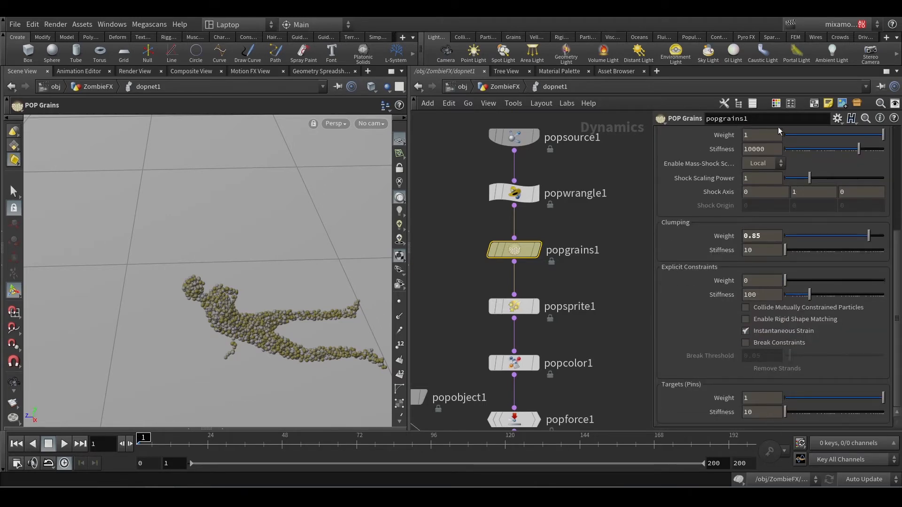
scroll(757, 223, up, 6)
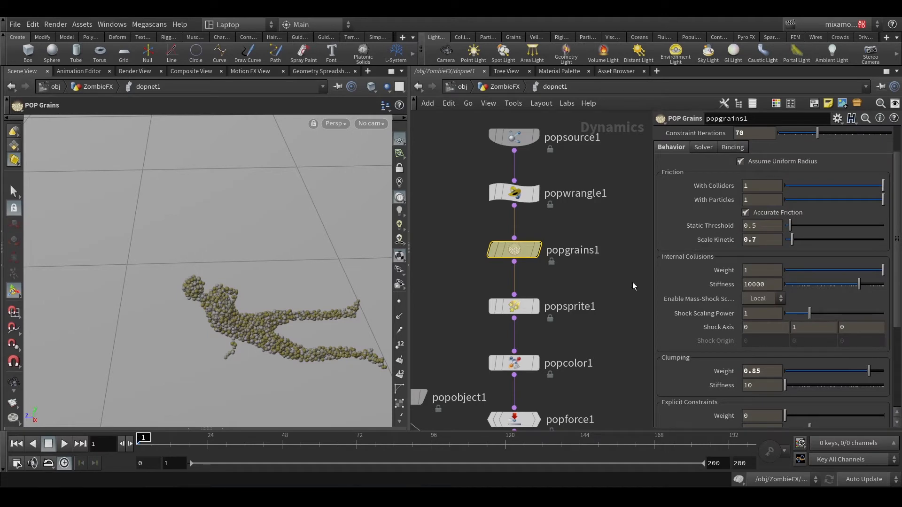
Inspect popsprite1's sprite map and popcolor1's attractionweight color ramp, with a close view of the colored grains
middle_drag(592, 346, 610, 235)
click(532, 194)
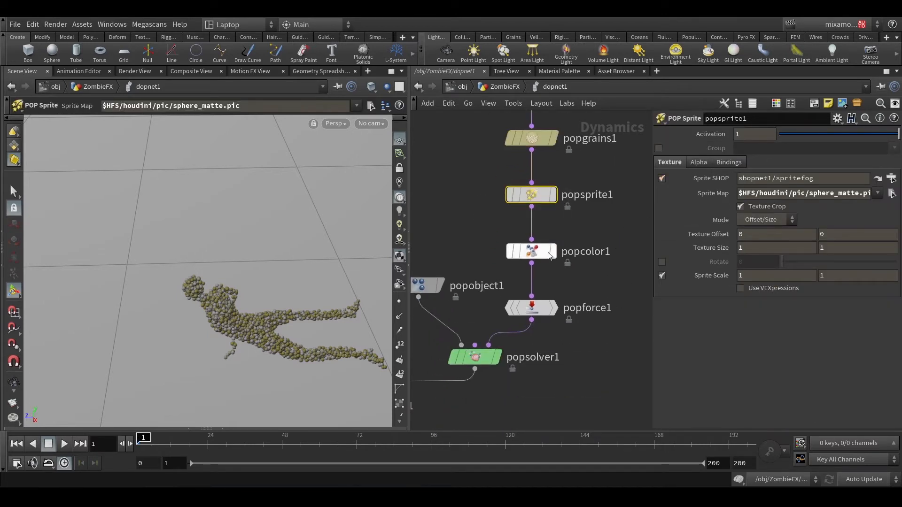
click(532, 252)
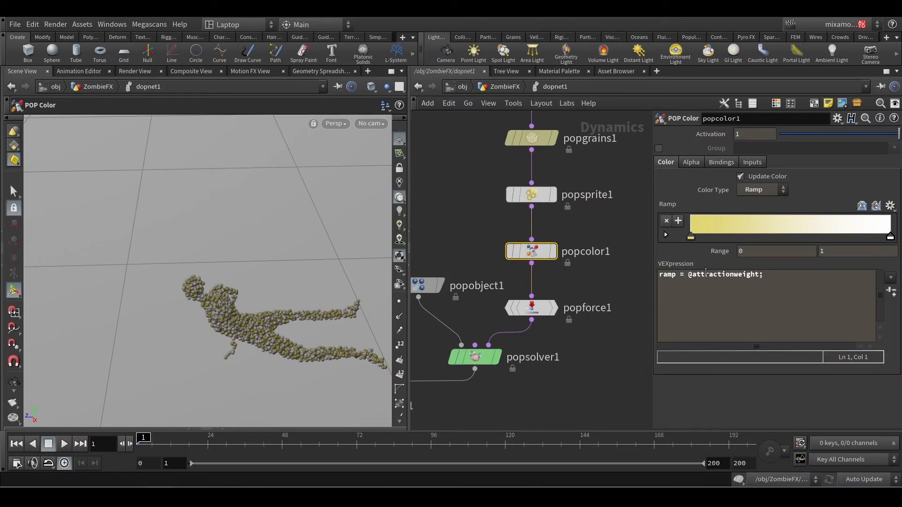
scroll(277, 332, up, 5)
alt+middle_drag(266, 334, 194, 305)
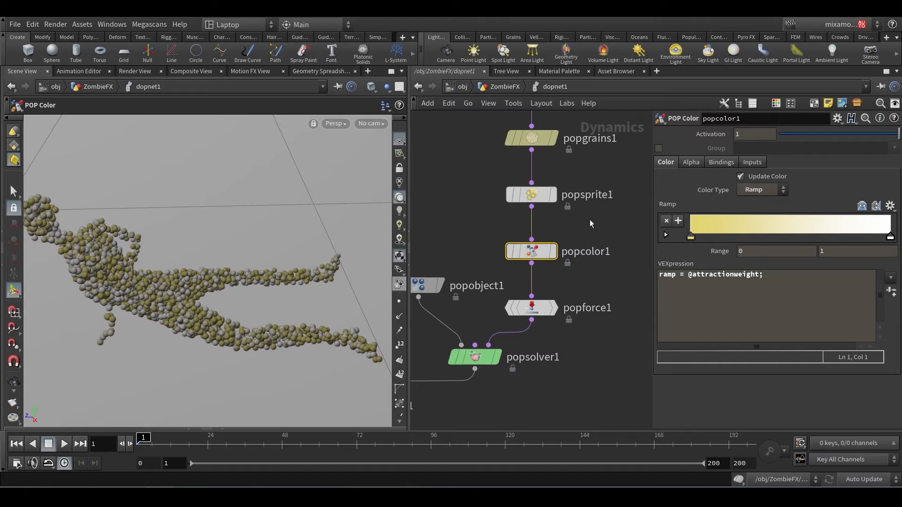
Select popsprite1 again, and inspect popforce1's force, active-based VEXpression and noise settings
click(531, 194)
middle_drag(581, 286, 594, 261)
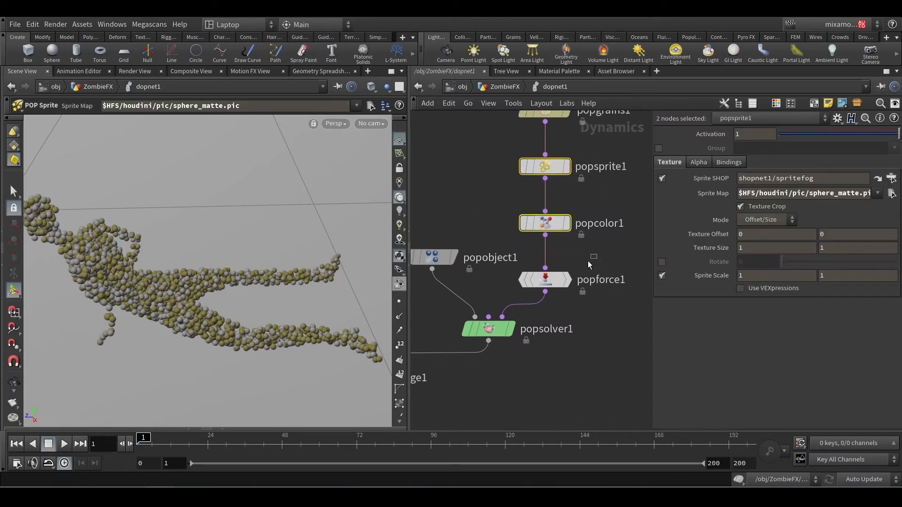
click(544, 280)
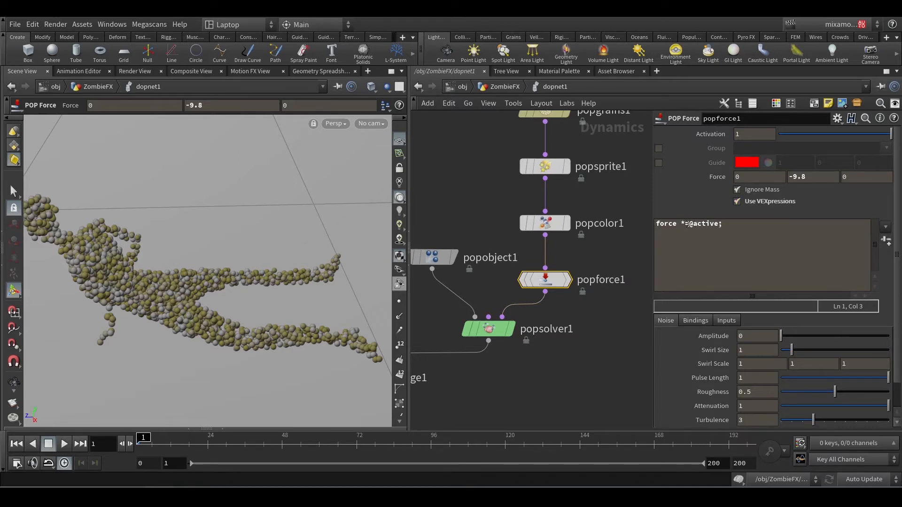
scroll(757, 396, down, 1)
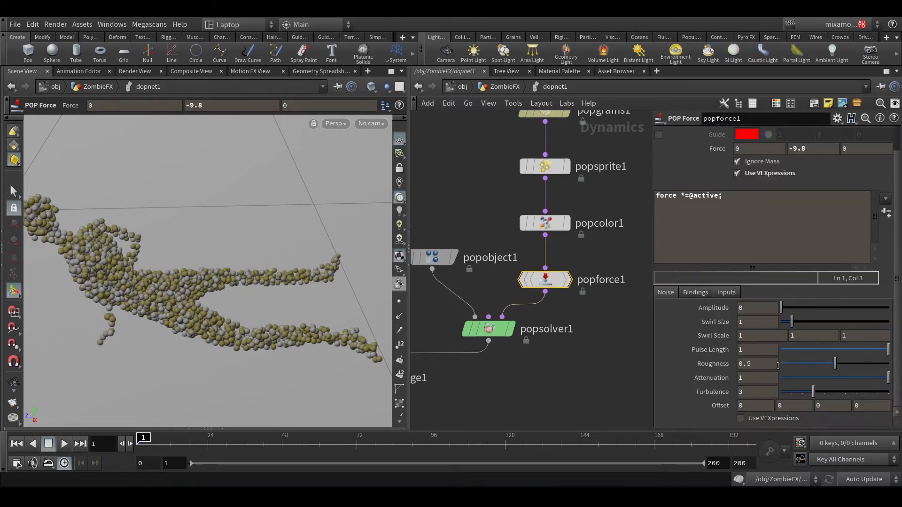
Inspect popsolver1's substep settings and popobject1's creation, guide and initial geometry settings
scroll(778, 364, up, 1)
middle_drag(613, 359, 585, 375)
click(540, 344)
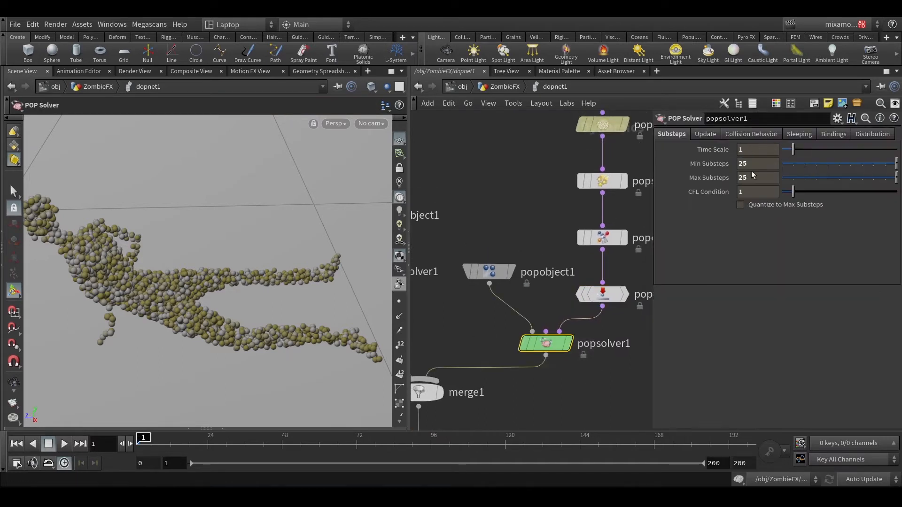
click(489, 272)
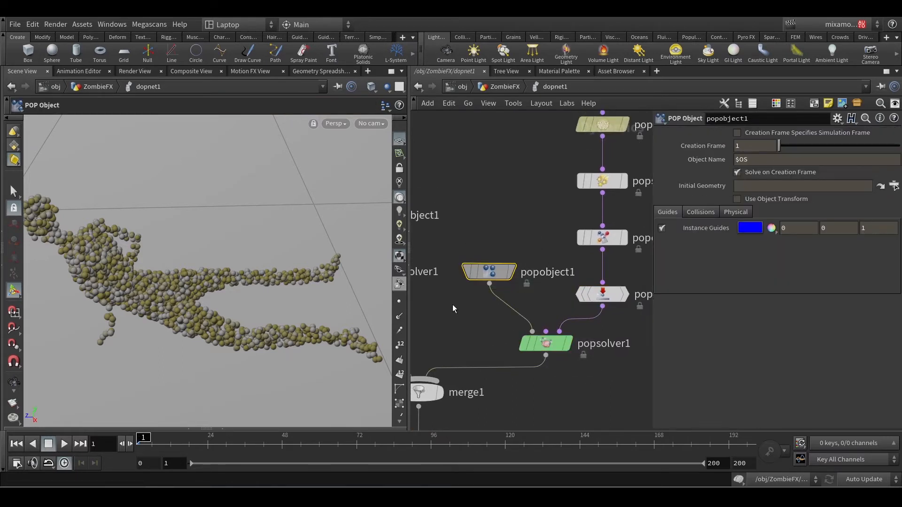
Delete staticobject1 and staticsolver1 from dopnet1, and move groundplane1 closer above merge2
middle_drag(460, 306, 546, 306)
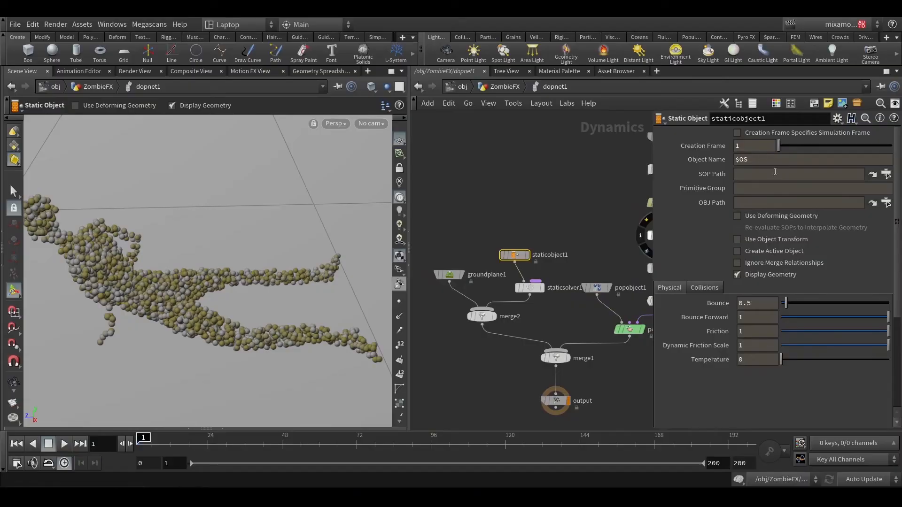
shift+click(530, 288)
key(Delete)
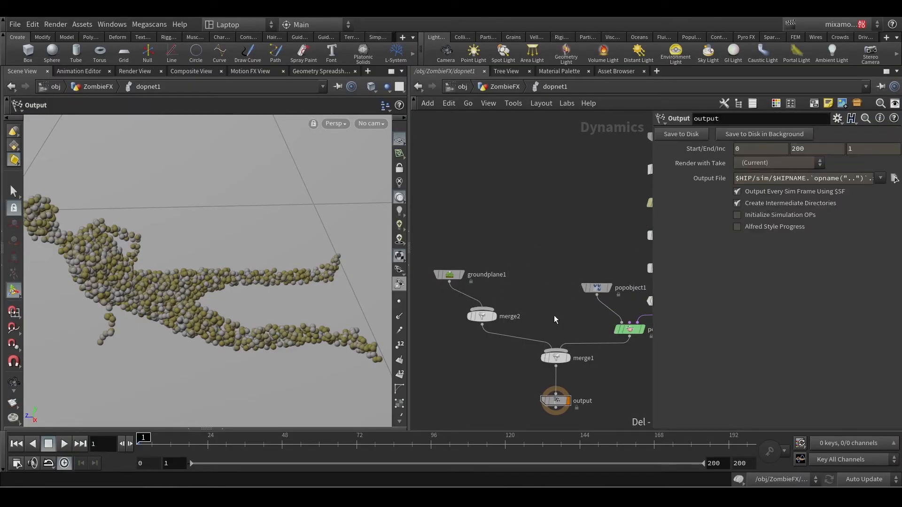
middle_drag(544, 311, 567, 277)
drag(470, 243, 491, 248)
key(h)
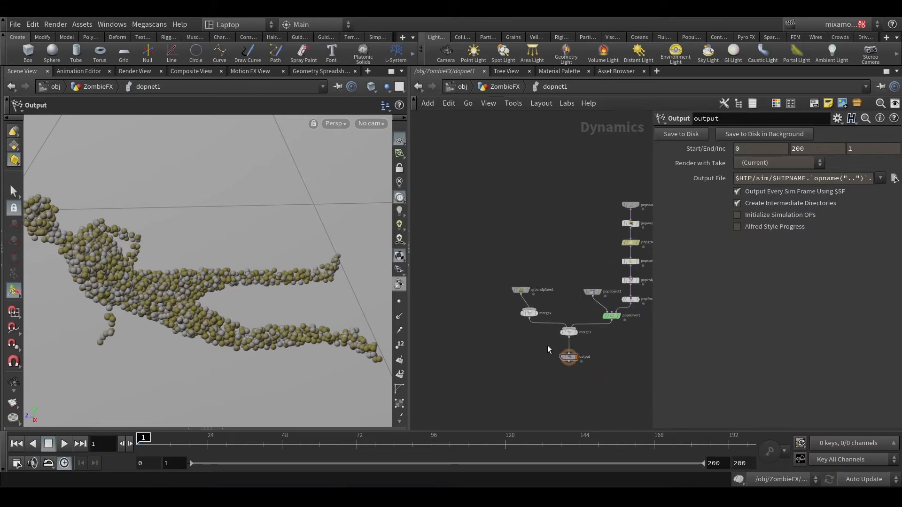
scroll(515, 353, up, 3)
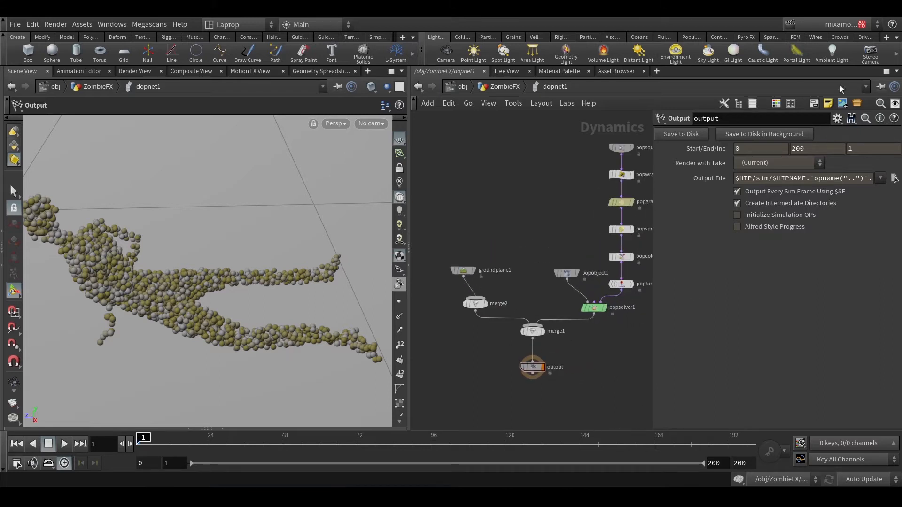
Examine the complete dopnet1 network in an enlarged view, and view the grain body from farther away in the scene
click(887, 71)
scroll(375, 212, up, 3)
scroll(376, 212, down, 3)
scroll(375, 218, up, 2)
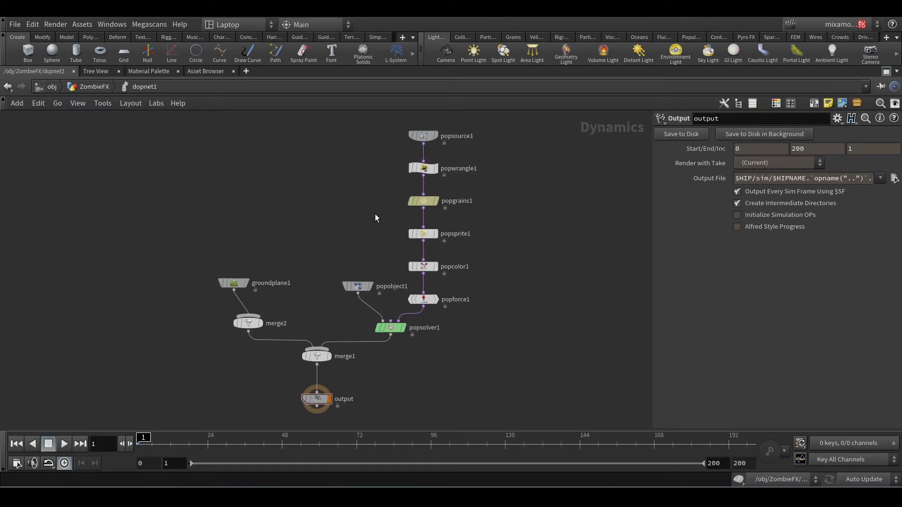
key(ctrl+b)
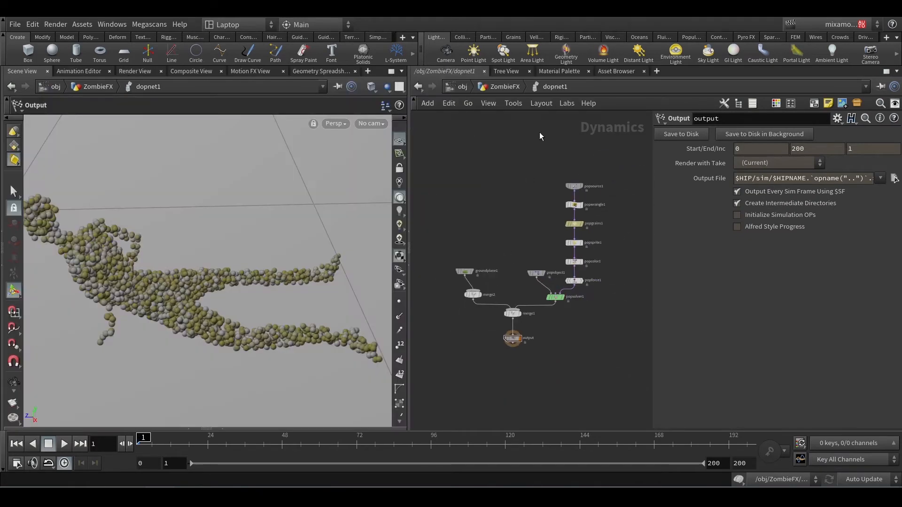
alt+scroll(145, 277, down, 5)
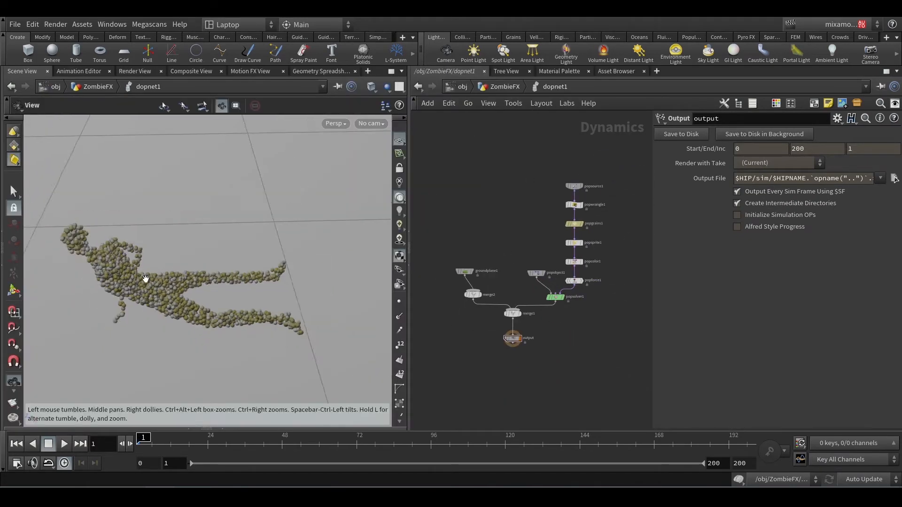
alt+middle_drag(145, 277, 222, 282)
alt+drag(207, 291, 206, 279)
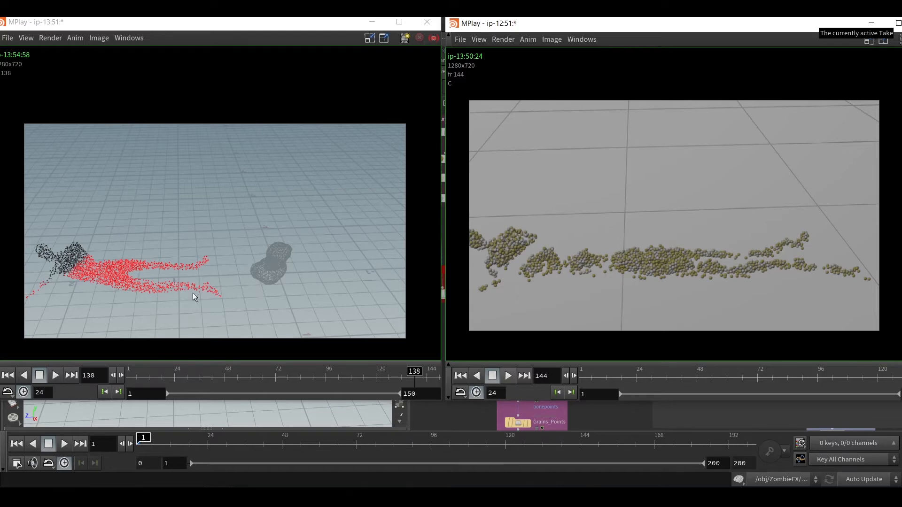
Play the grain simulation flipbook and the red point-spread flipbook in the two MPlay windows, and stop the latter
click(506, 378)
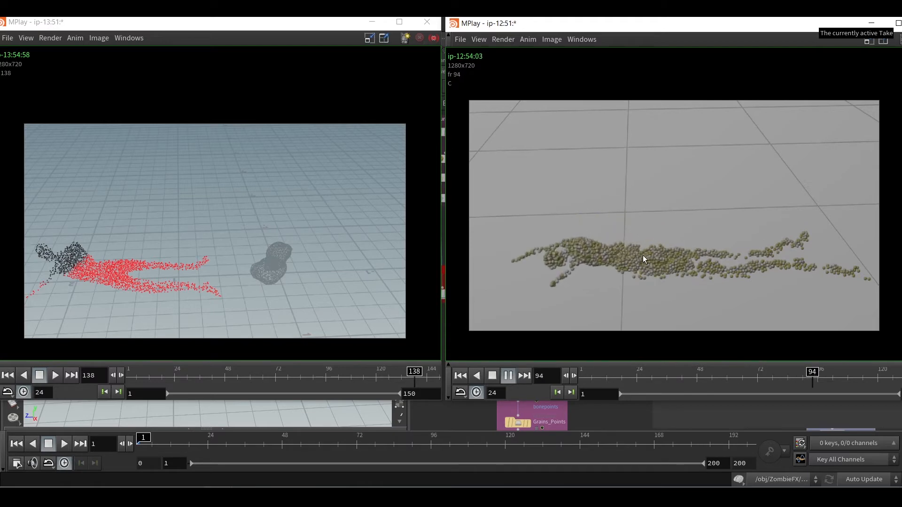
click(62, 375)
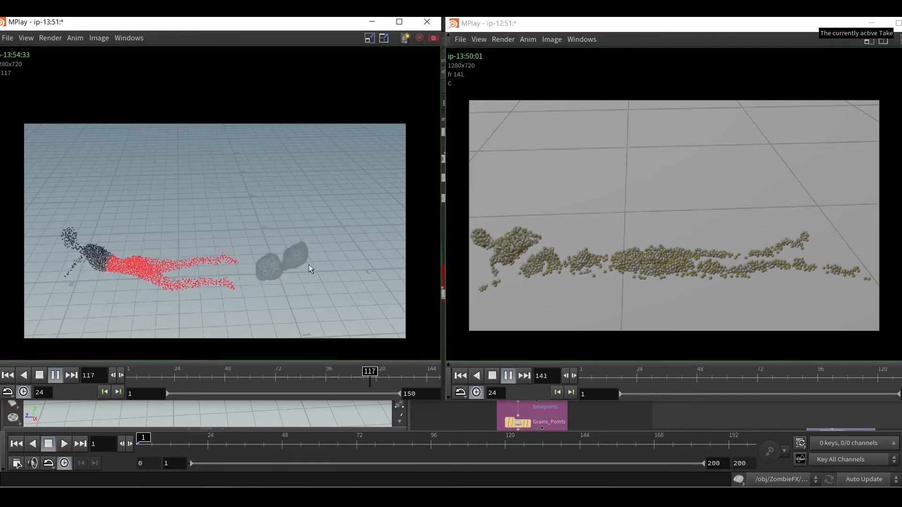
click(40, 375)
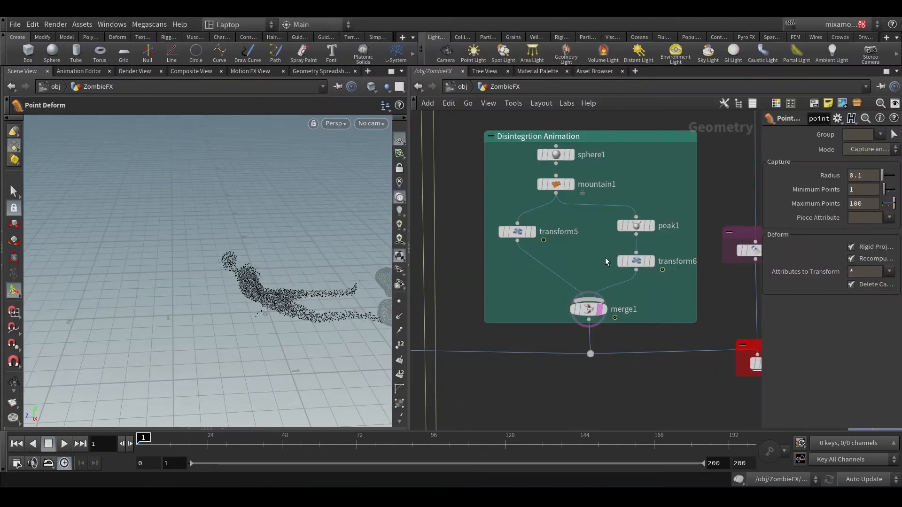
Select transform5 in the Disintegrtion Animation group and widen the parameter area to show its full transform values
scroll(605, 258, up, 2)
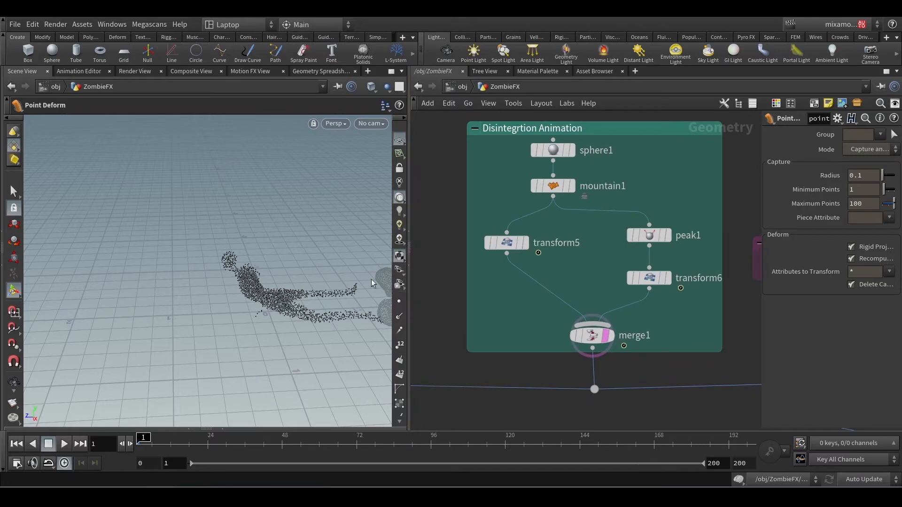
click(514, 242)
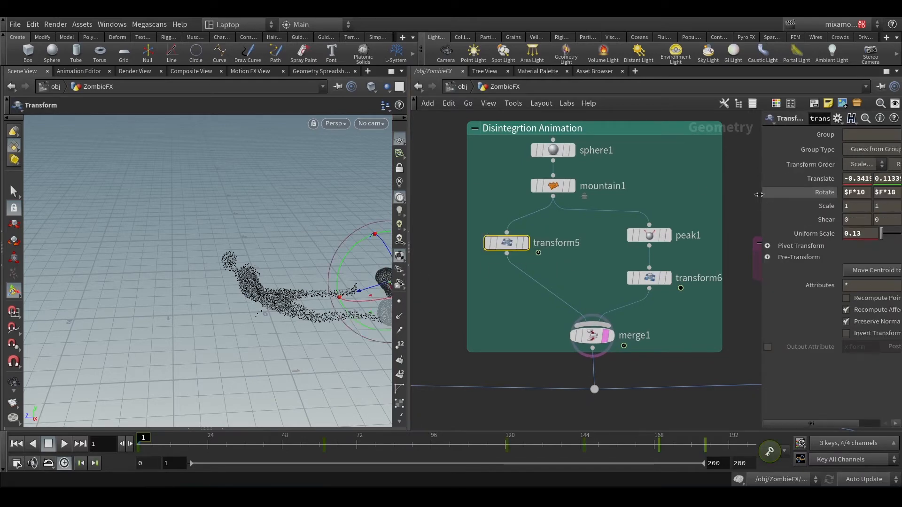
drag(759, 194, 603, 195)
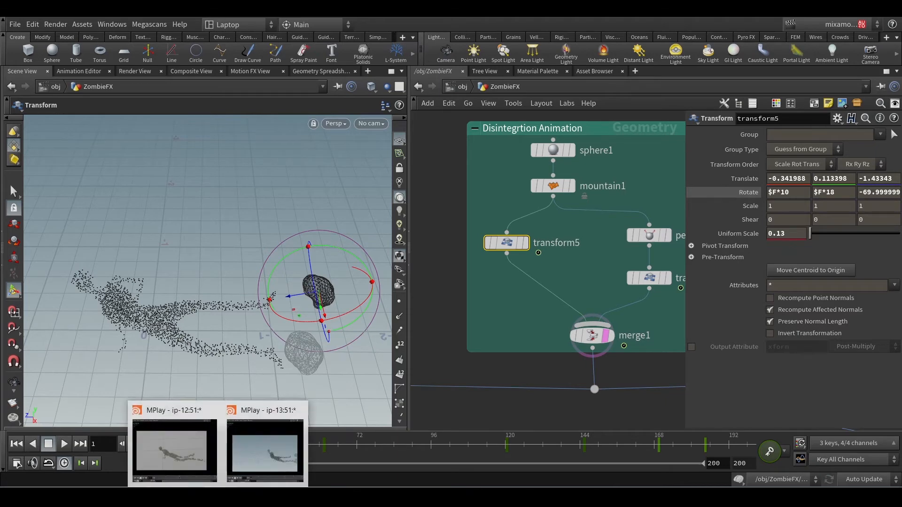
Play the point-spread flipbook in MPlay and scrub between earlier and later frames to study how the red area grows
click(267, 446)
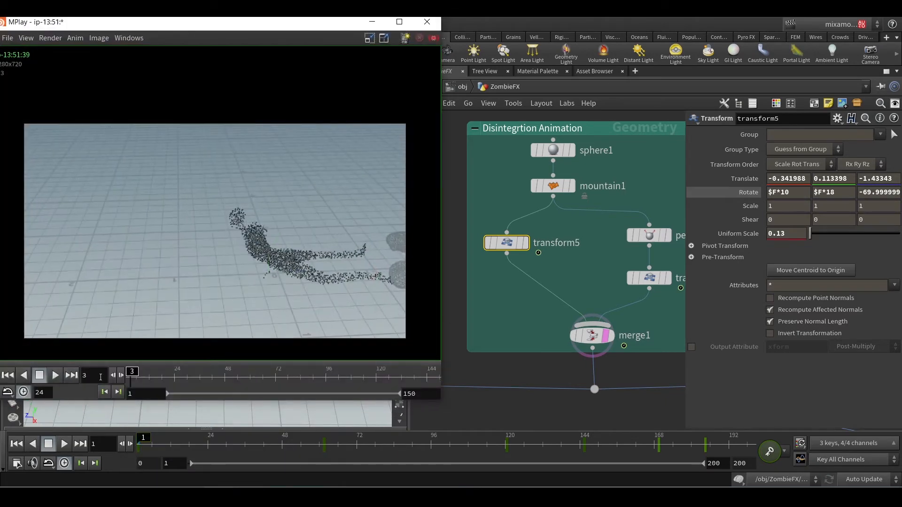
click(55, 375)
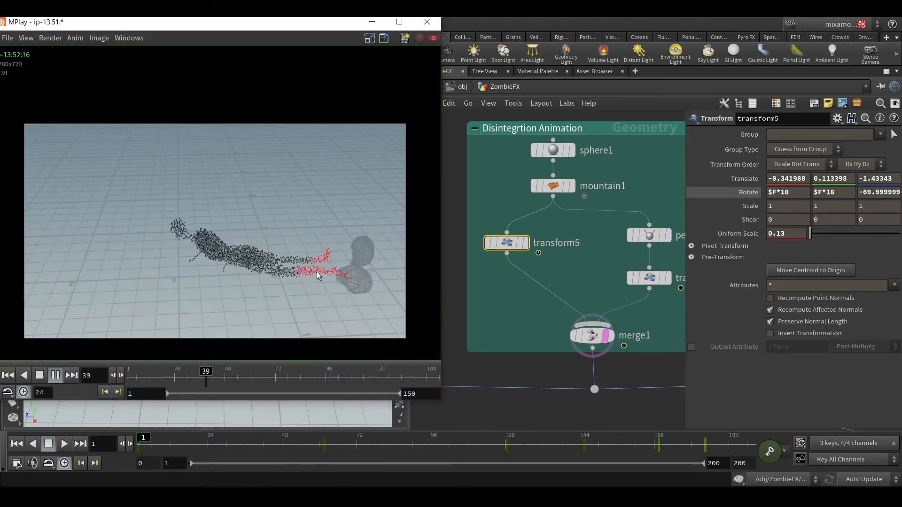
click(40, 375)
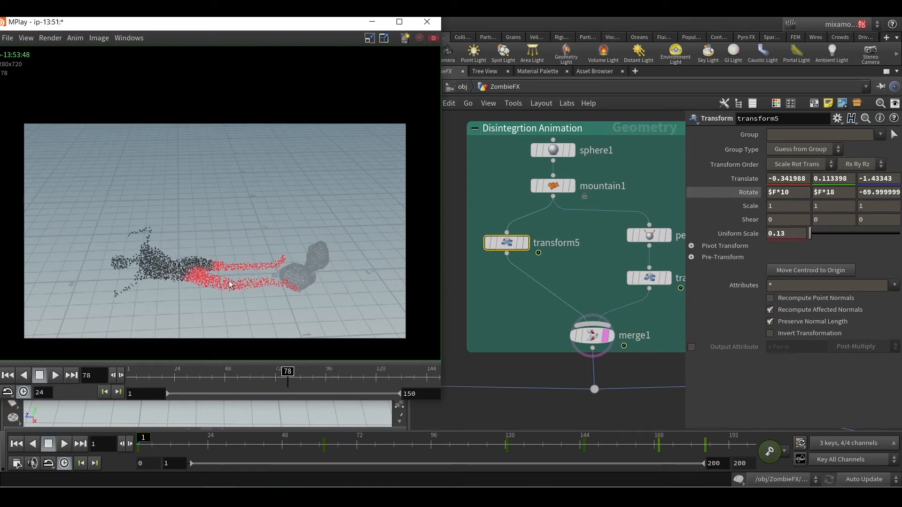
drag(277, 375, 234, 375)
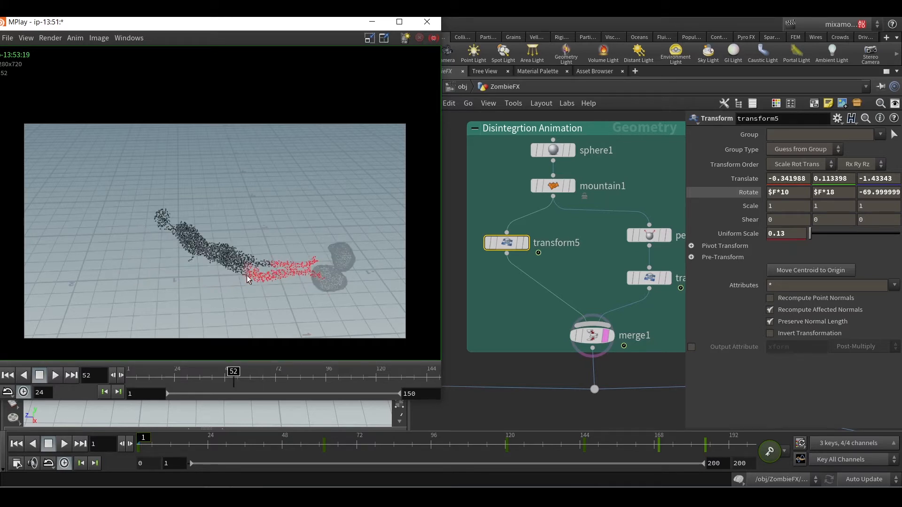
click(290, 376)
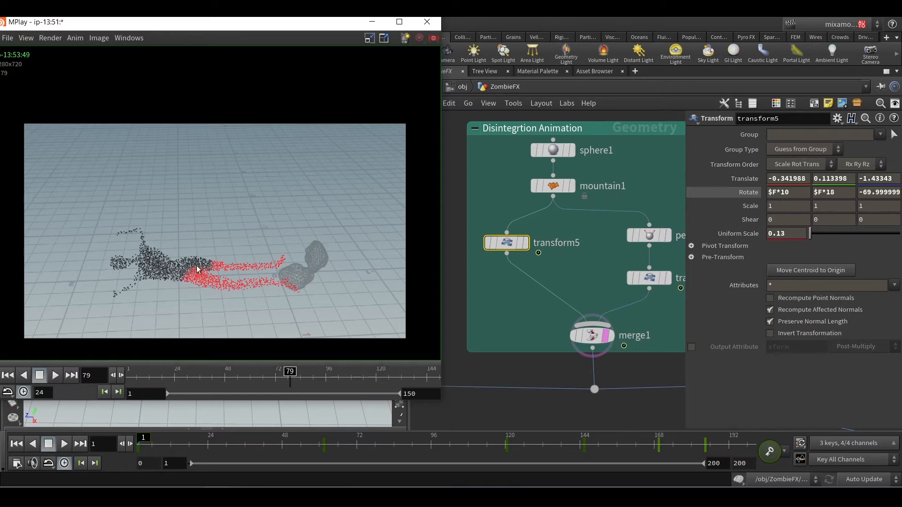
click(214, 378)
drag(213, 378, 206, 378)
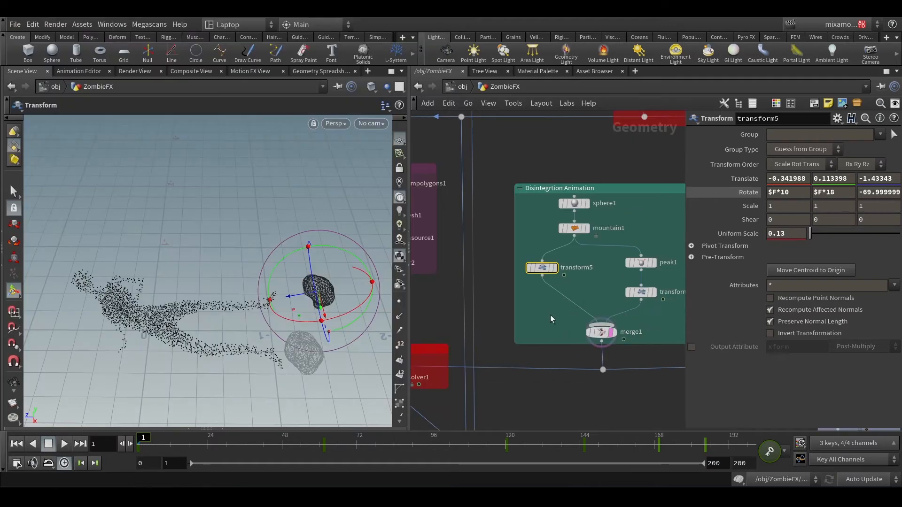
Trace how Grain Sourcing and the Disintegrtion Animation group's merge1 feed into solver1 and pointdeform1
middle_drag(545, 355, 588, 334)
scroll(630, 337, down, 2)
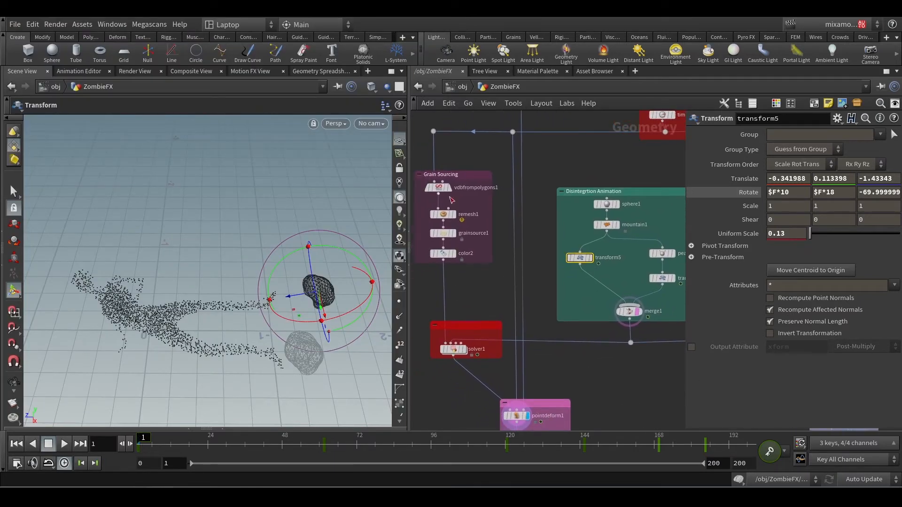
mouse_move(455, 239)
middle_drag(542, 359, 530, 314)
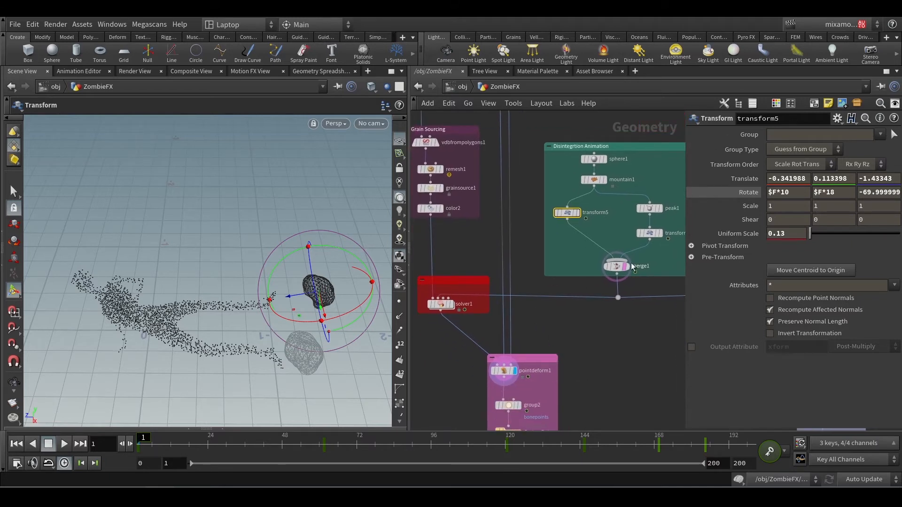
scroll(629, 267, up, 3)
mouse_move(628, 269)
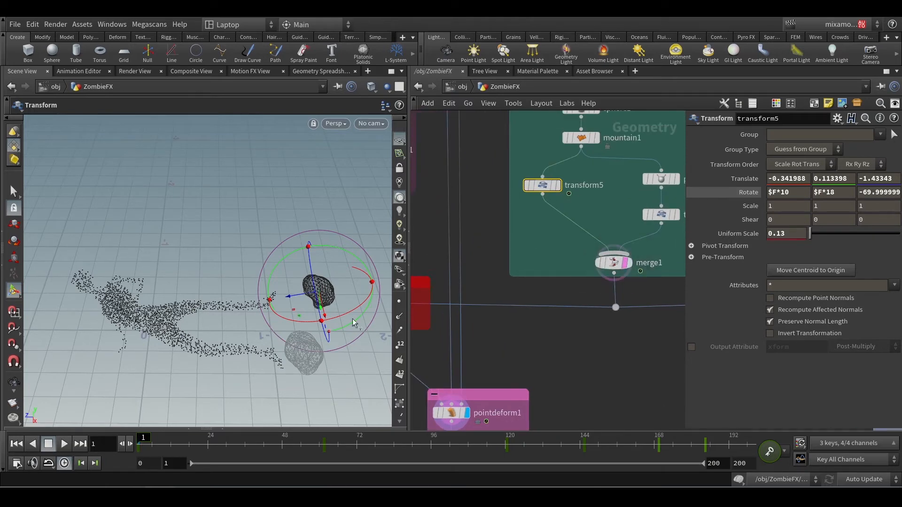
Bring the flipbook back and compare its two moving spheres with the Disintegrtion Animation nodes, and move the flipbook window aside
click(283, 453)
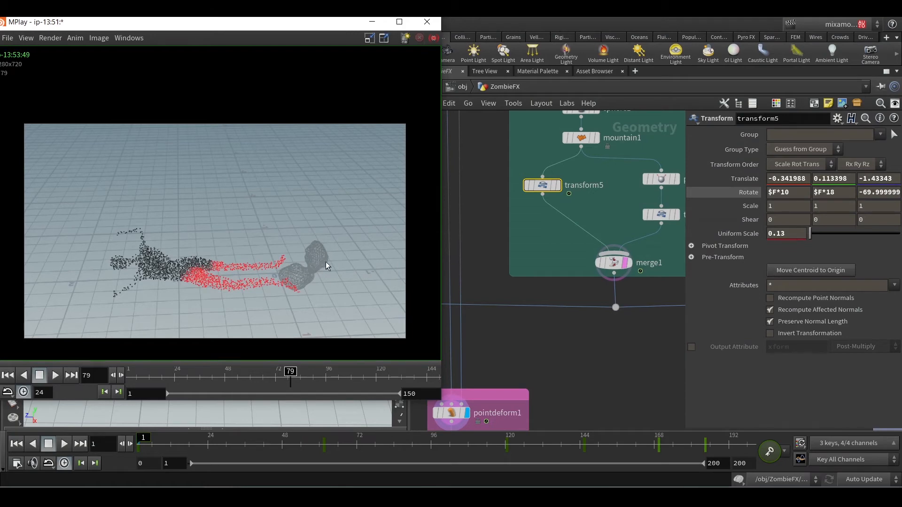
mouse_move(582, 116)
mouse_down()
mouse_move(520, 121)
mouse_move(669, 178)
mouse_move(554, 139)
mouse_up()
drag(517, 226, 337, 243)
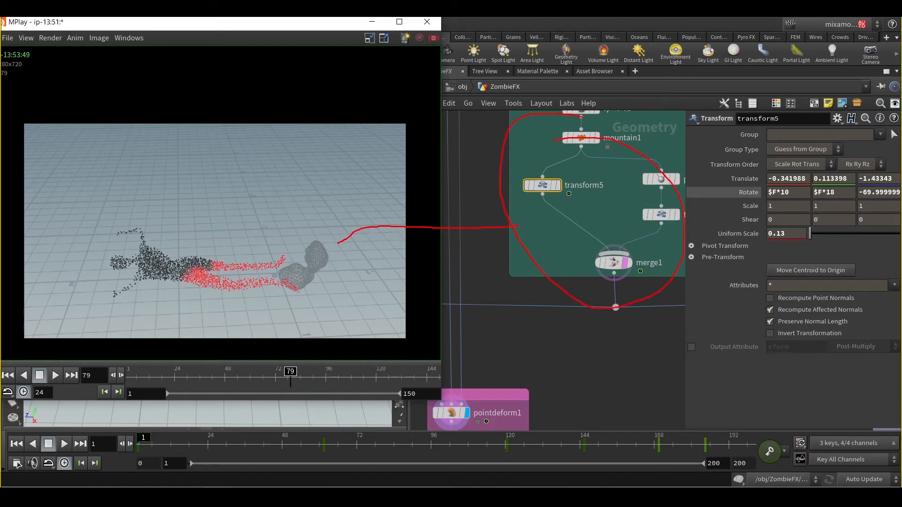
drag(540, 272, 317, 277)
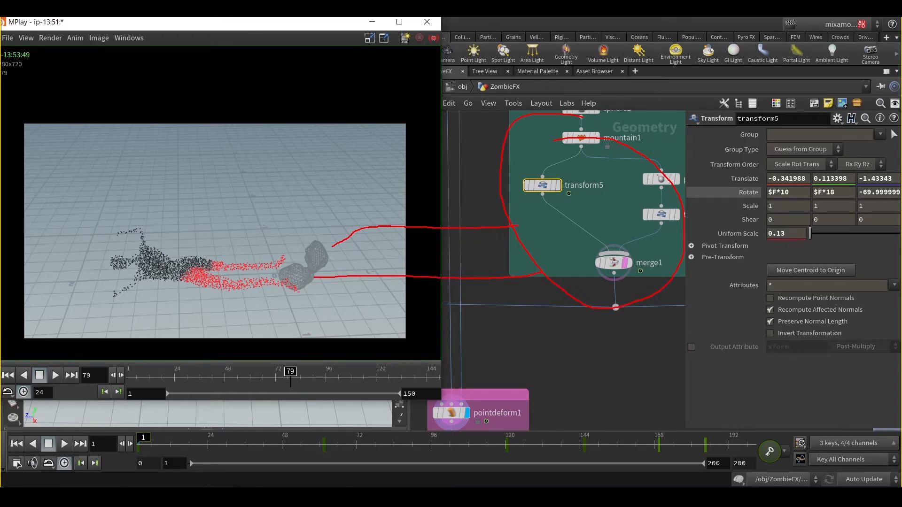
key(Escape)
drag(300, 25, 341, 286)
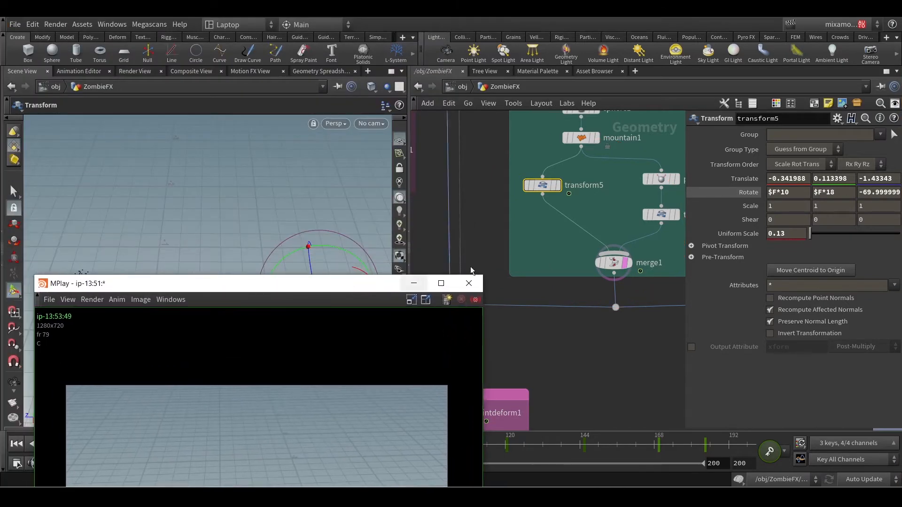
Review the ZombieFX network around Grain Sourcing, the time-related node above it and the branches running down on both sides
scroll(466, 219, down, 3)
middle_drag(466, 219, 553, 357)
scroll(519, 202, up, 3)
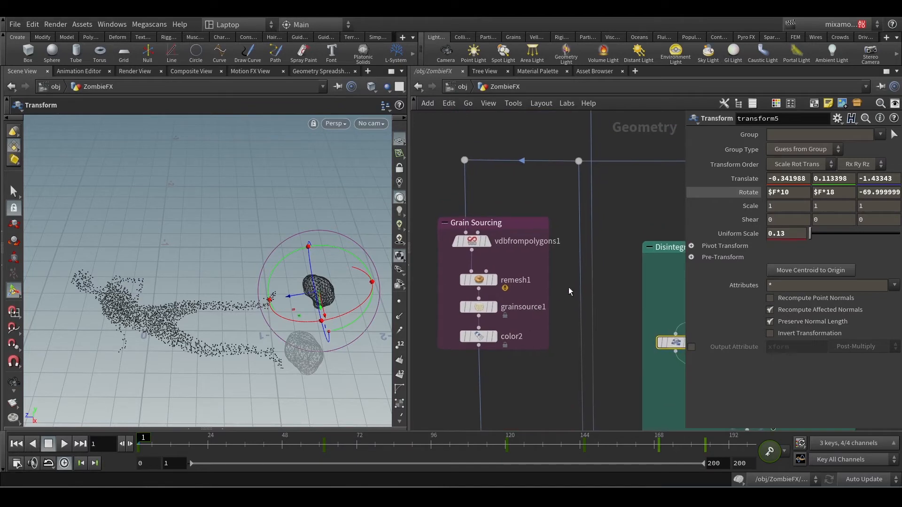
scroll(566, 288, down, 3)
middle_drag(547, 298, 487, 344)
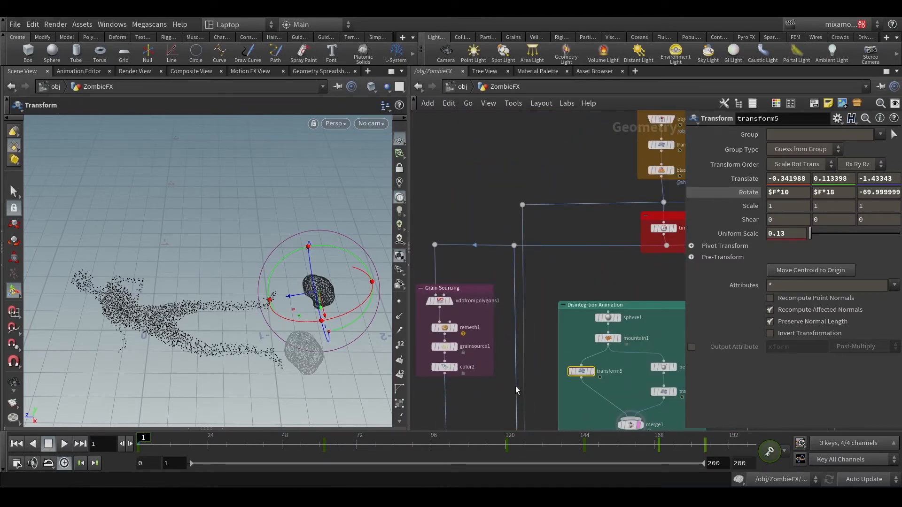
scroll(514, 386, down, 2)
middle_drag(515, 386, 510, 312)
scroll(510, 312, down, 3)
middle_drag(567, 324, 506, 320)
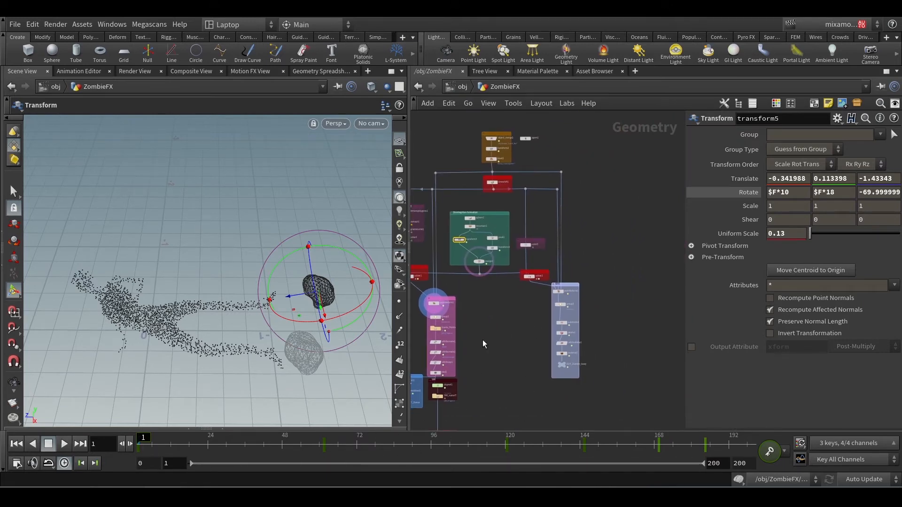
middle_drag(492, 317, 563, 354)
scroll(557, 314, up, 1)
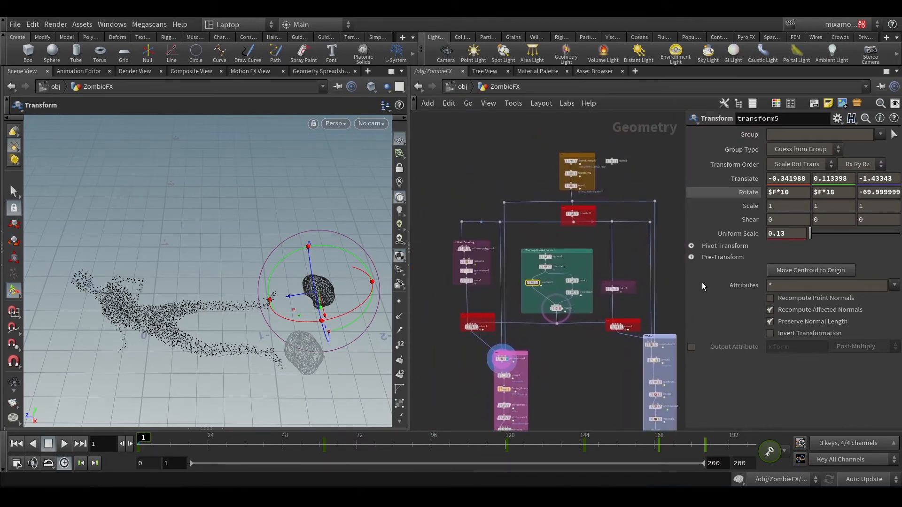
Enlarge the network editor to full width and frame the Disintegrtion Animation group with color3 beside it
click(887, 72)
scroll(364, 274, up, 6)
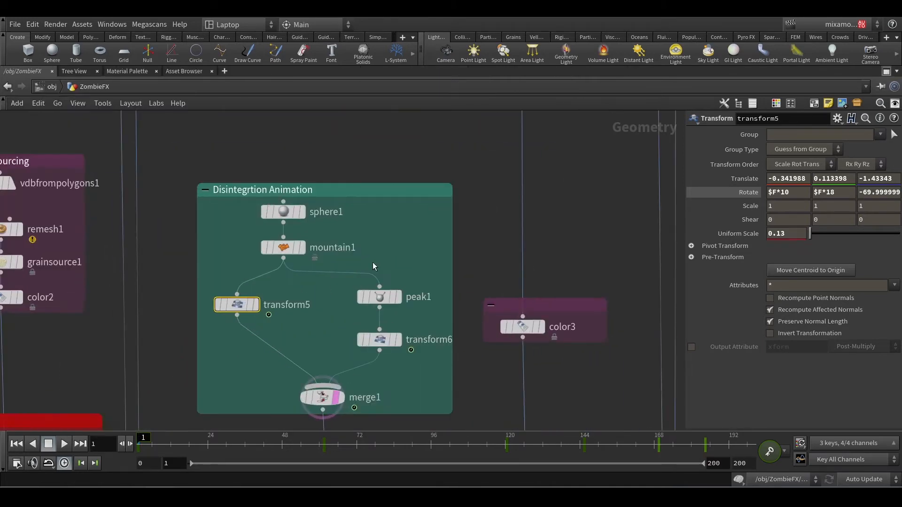
middle_drag(463, 245, 491, 255)
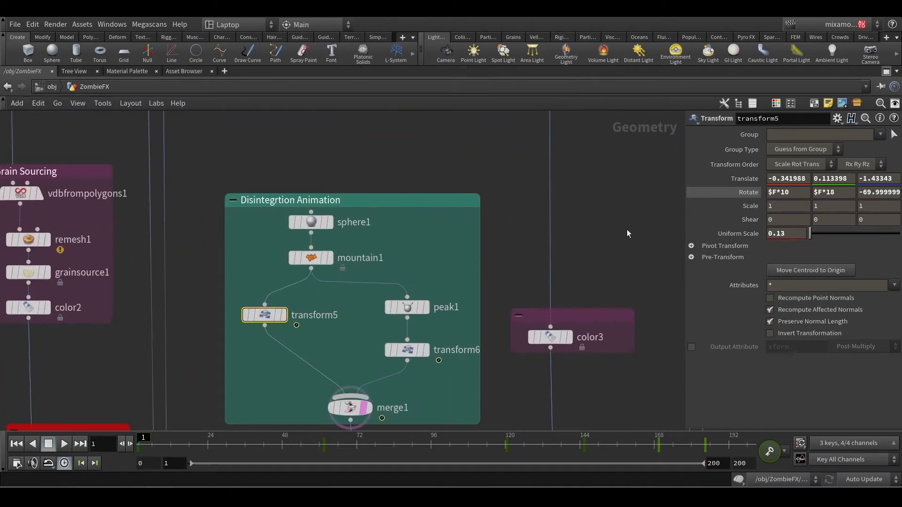
Examine the parameters of sphere1, mountain1, transform5, peak1 and transform6 in the Disintegrtion Animation group
click(318, 226)
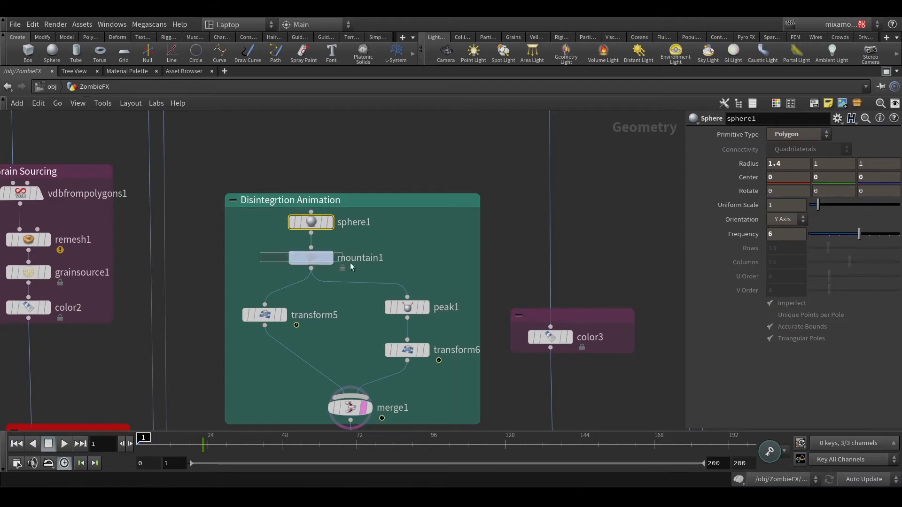
click(308, 258)
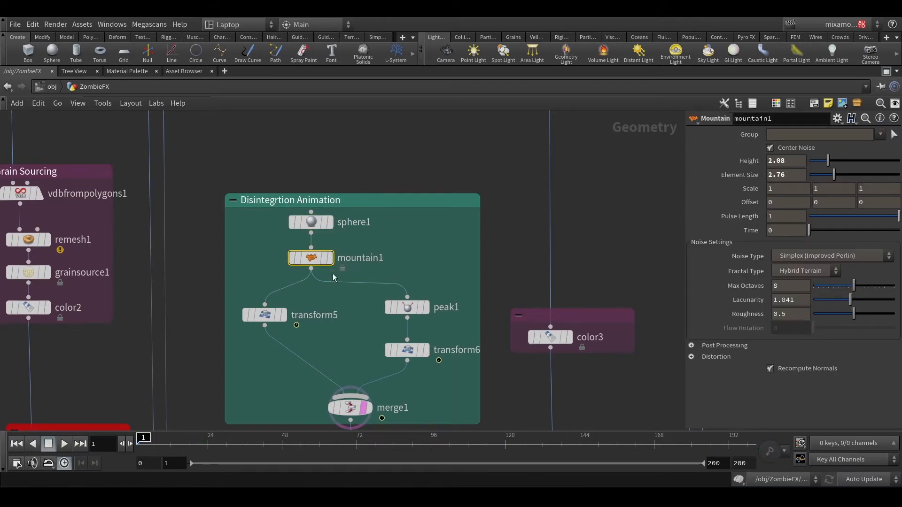
click(256, 314)
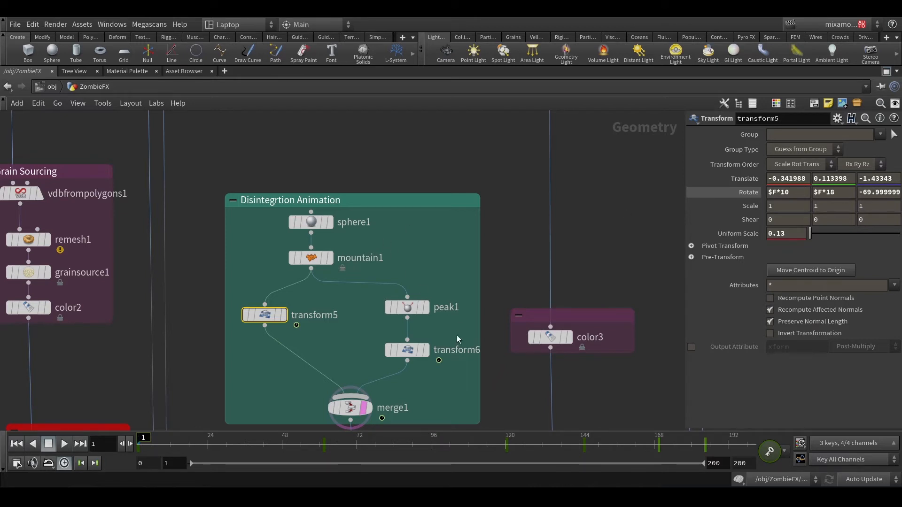
click(413, 308)
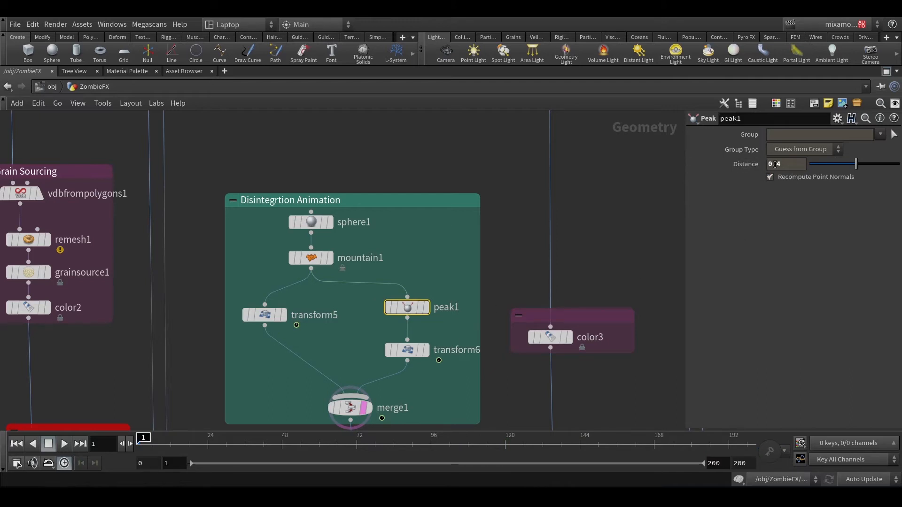
click(407, 348)
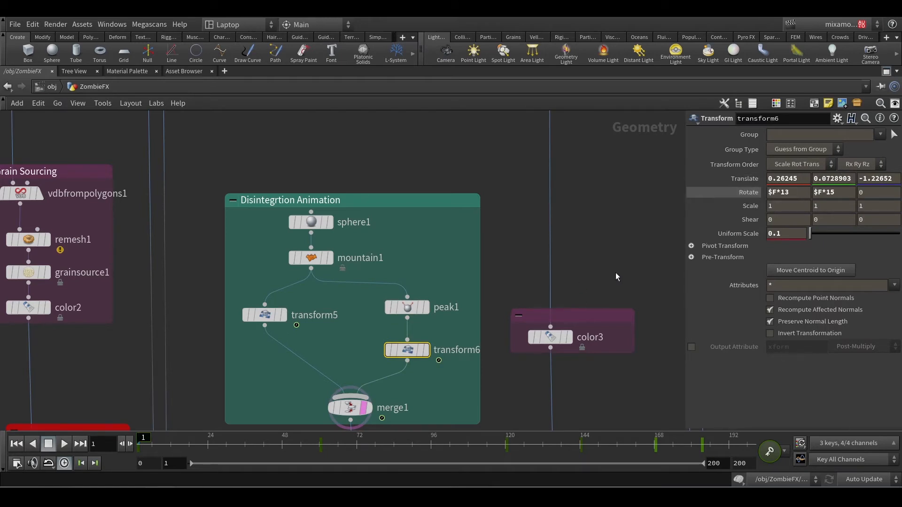
Check merge1's input operators and follow its output to solver1 and solver2
middle_drag(617, 276, 623, 172)
middle_drag(391, 329, 426, 339)
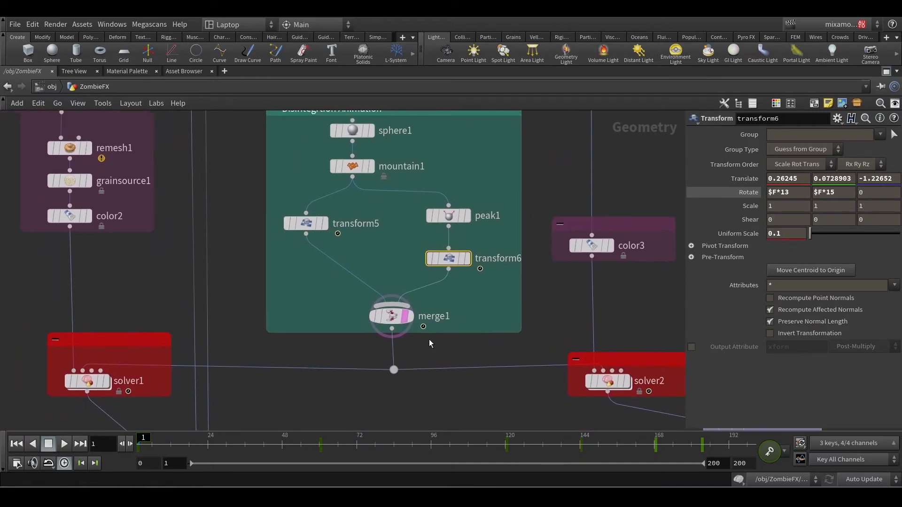
drag(425, 339, 368, 308)
middle_drag(248, 302, 351, 322)
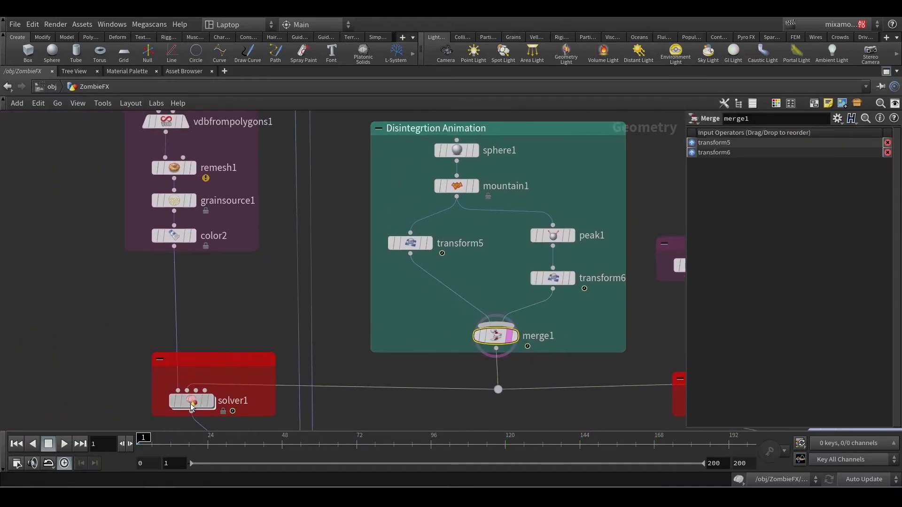
Look inside solver1 at attribtransfer1's conditions and transferred point attributes, and return to the ZombieFX network
click(195, 403)
middle_drag(244, 268, 279, 229)
click(227, 361)
double_click(227, 360)
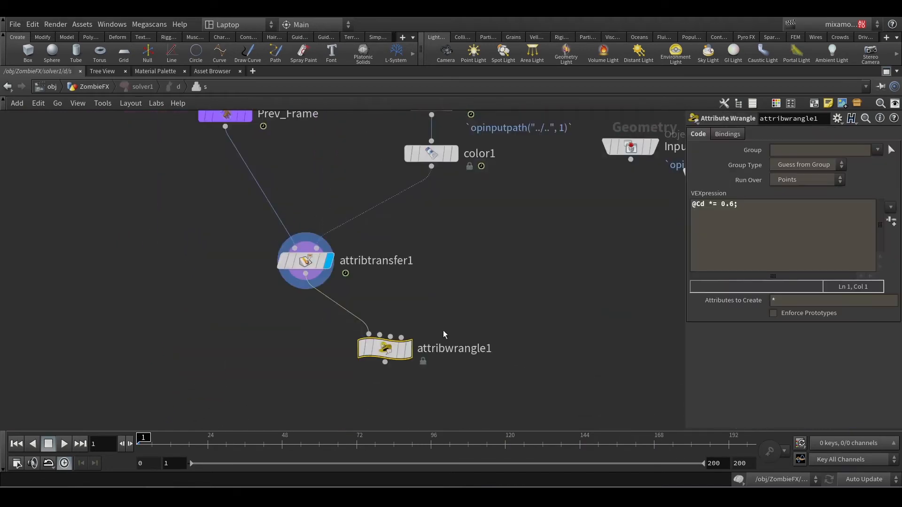
middle_drag(444, 331, 489, 413)
click(341, 345)
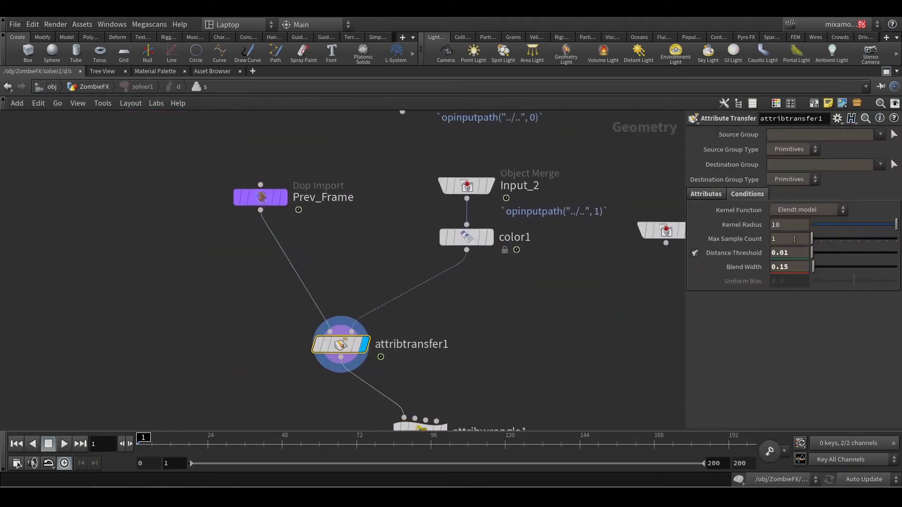
click(721, 193)
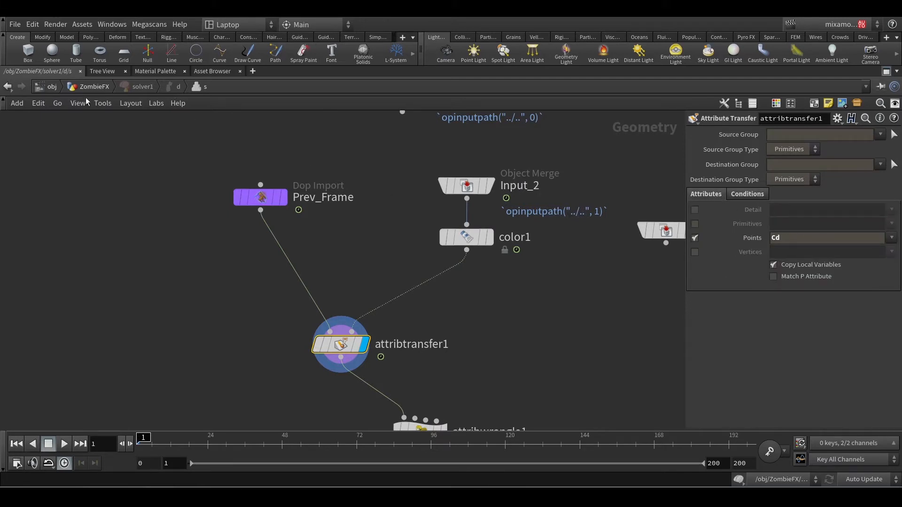
click(92, 87)
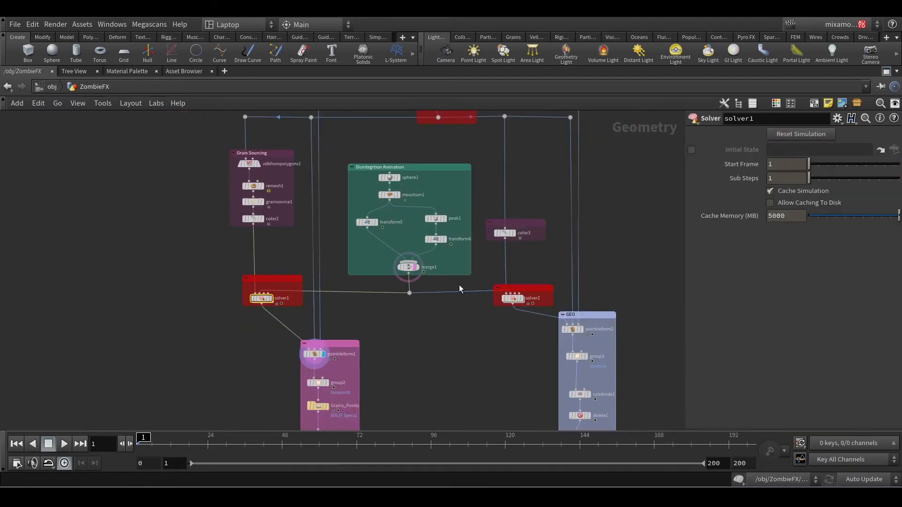
Follow solver1's output into pointdeform1 and inspect the bonepoints group settings on group2
middle_drag(459, 285, 486, 290)
middle_drag(483, 338, 520, 281)
scroll(465, 332, up, 4)
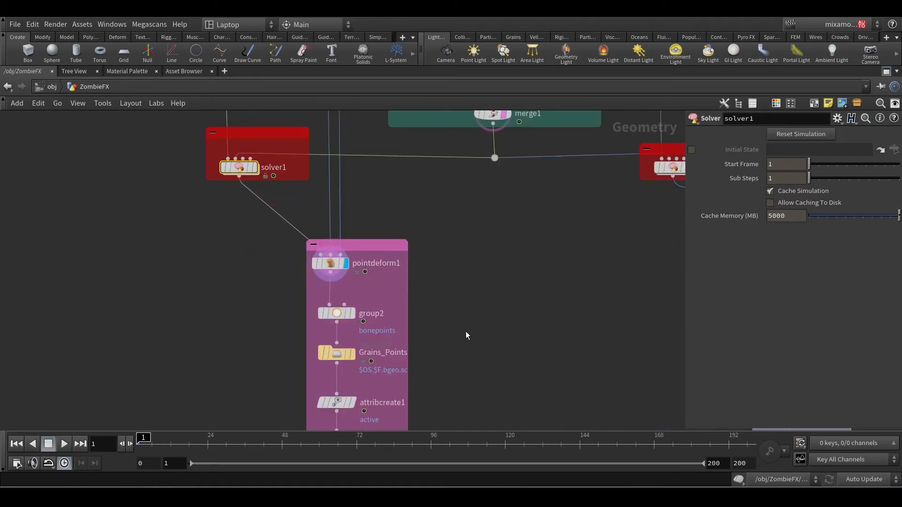
click(352, 288)
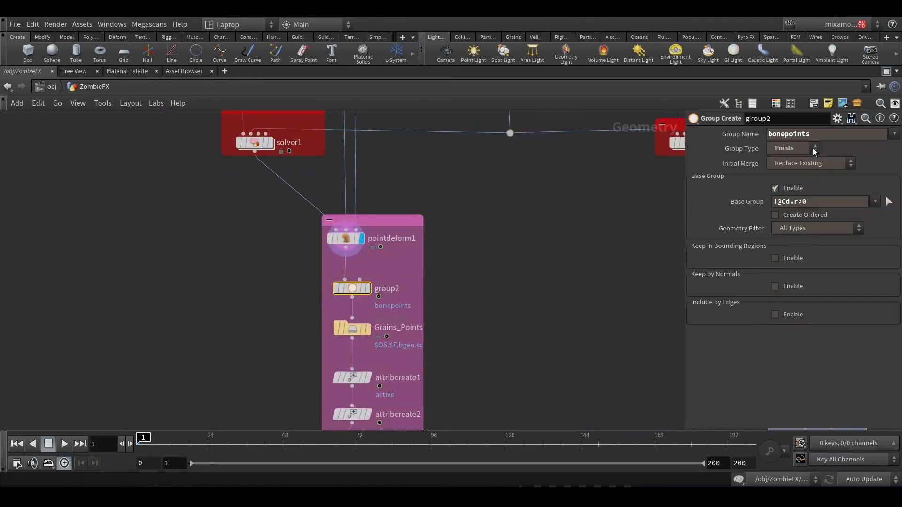
Inspect how attribcreate1 and attribcreate2 define the active and attractionweight point attributes
middle_drag(528, 376, 562, 303)
drag(508, 296, 349, 303)
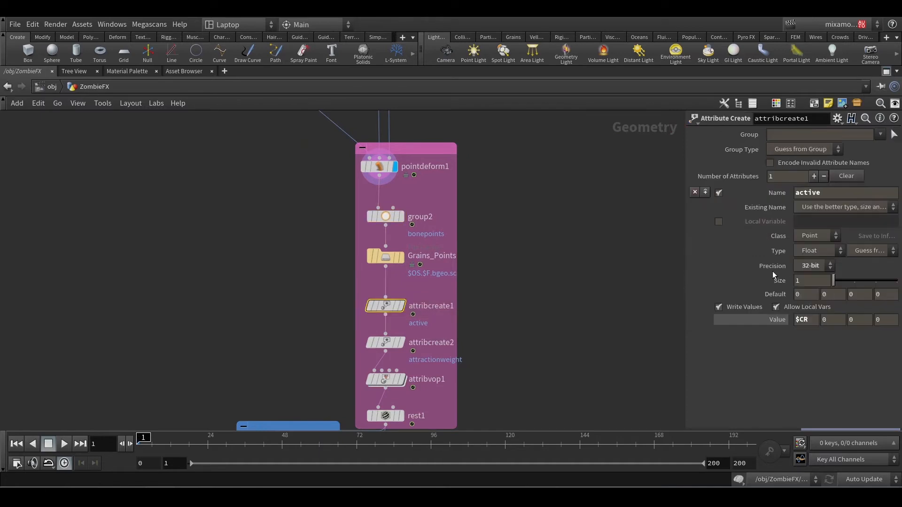
middle_drag(543, 341, 568, 288)
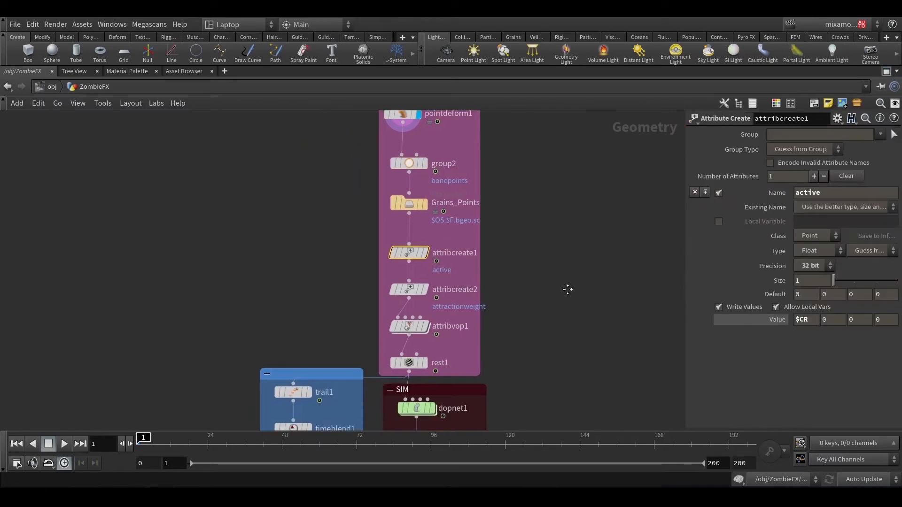
drag(491, 275, 344, 294)
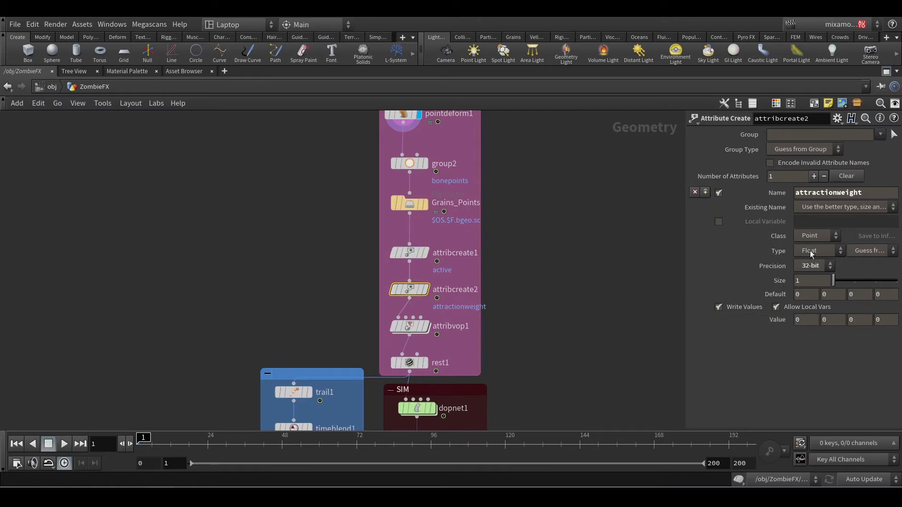
mouse_move(412, 293)
mouse_move(413, 330)
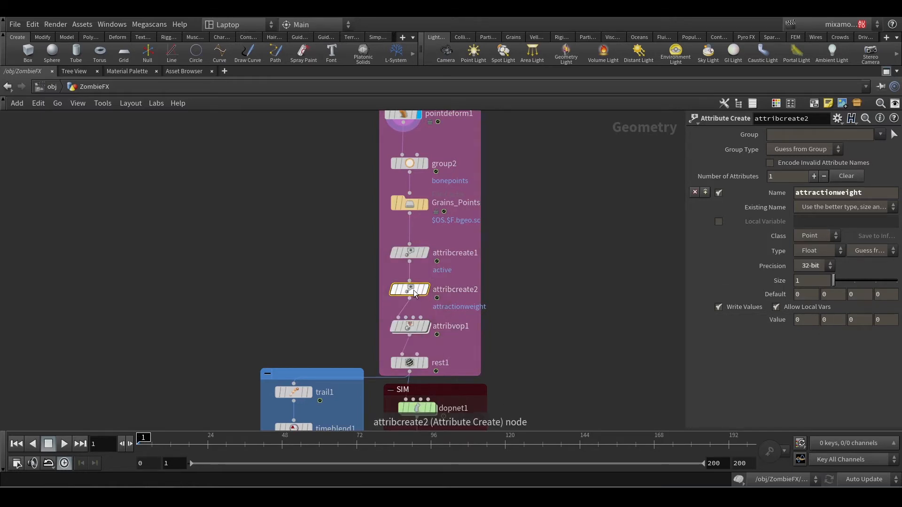
Inspect attribvop1's settings and the trail1 and timeblend1 settings in the OUT_Dance branch
scroll(513, 327, up, 2)
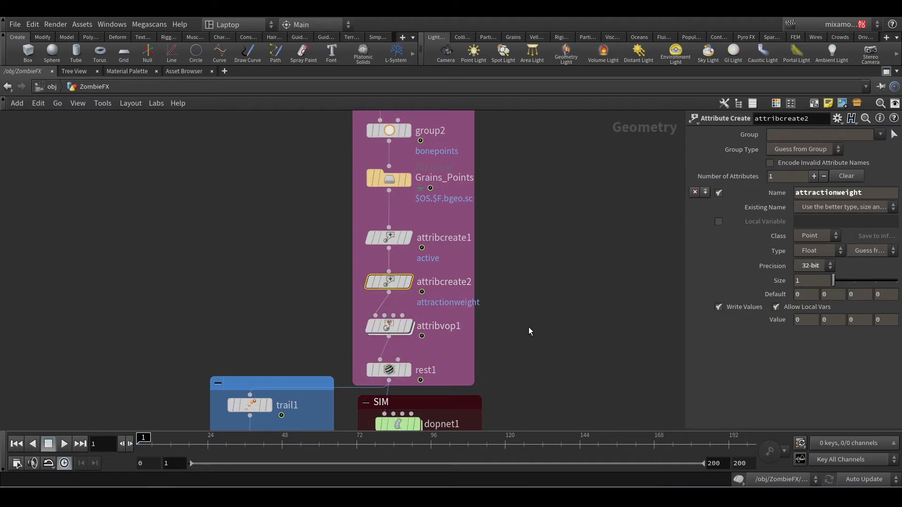
click(389, 328)
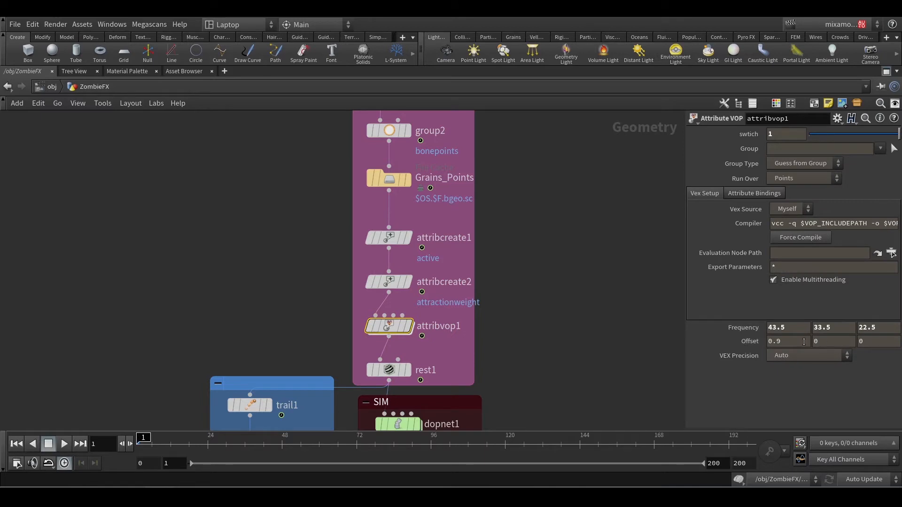
middle_drag(534, 345, 578, 262)
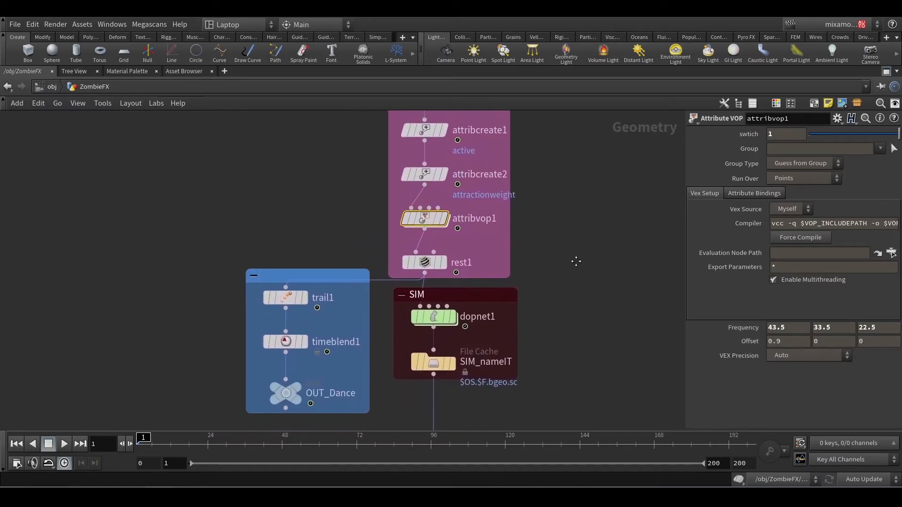
drag(217, 291, 374, 322)
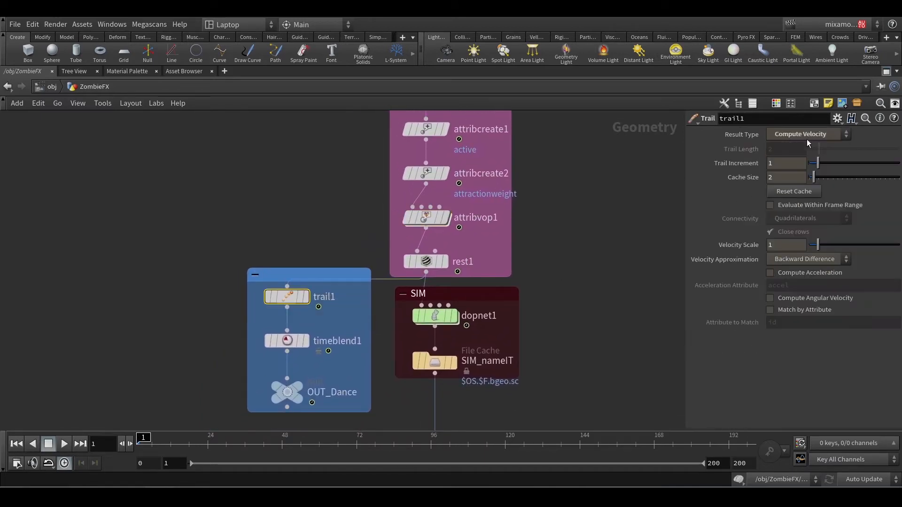
drag(211, 329, 344, 362)
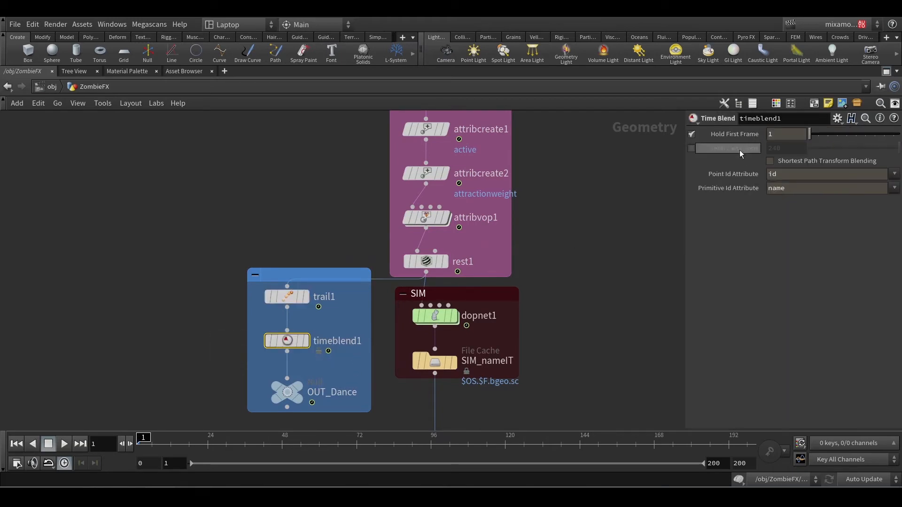
Go back up the network to timeshift1 and restore the split layout with the scene view beside it
scroll(554, 329, down, 5)
middle_drag(592, 288, 517, 374)
middle_drag(554, 269, 476, 341)
middle_drag(590, 342, 556, 340)
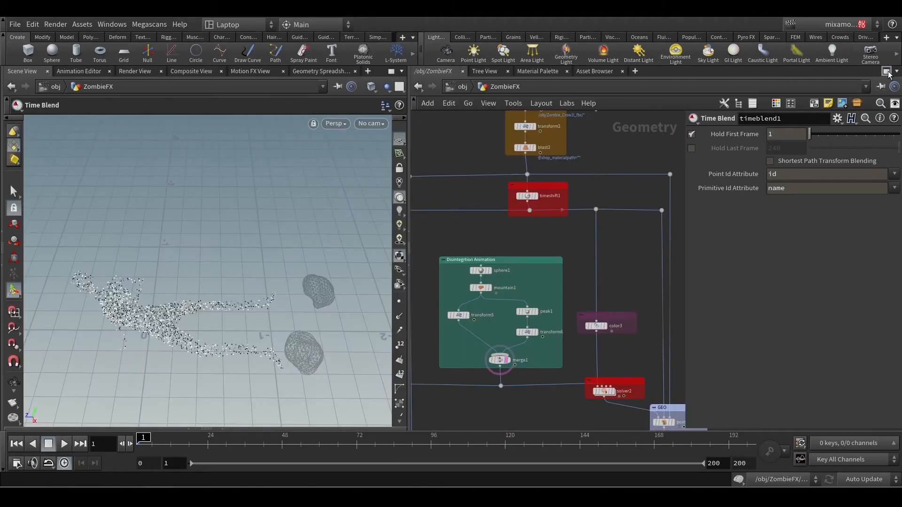
click(886, 71)
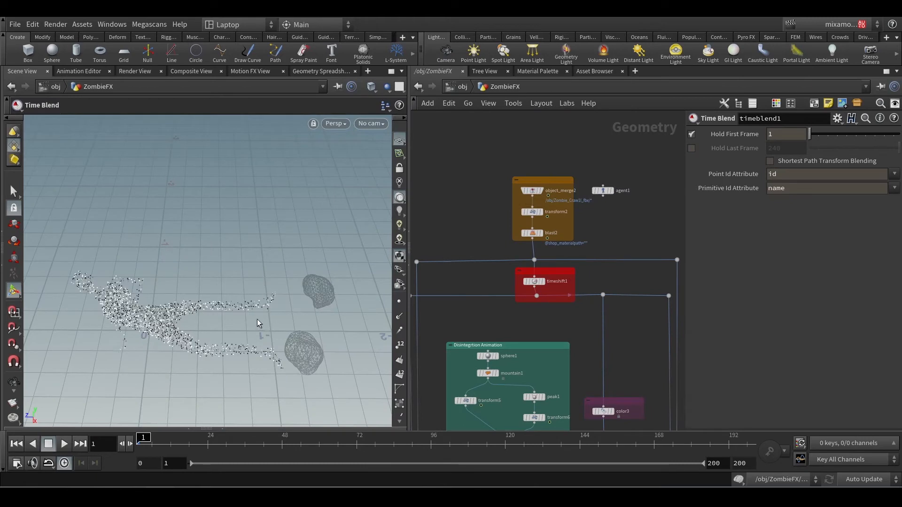
Display the textured zombie from blast2 in the scene view and set the timeline to frame 51
scroll(511, 336, up, 2)
middle_drag(540, 319, 504, 366)
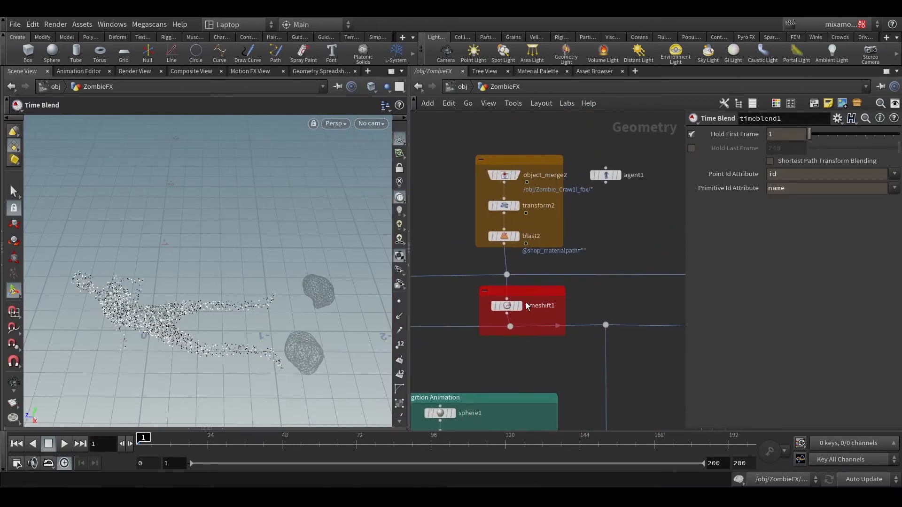
click(520, 219)
click(503, 236)
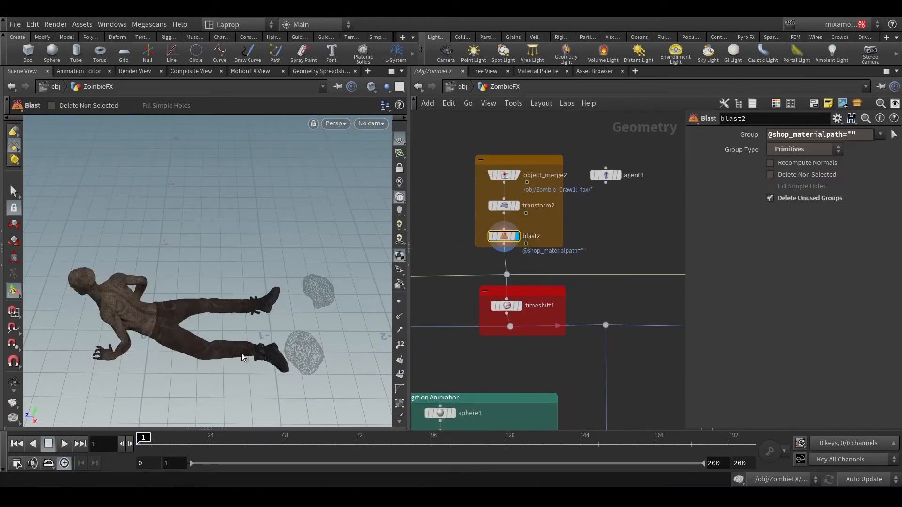
click(291, 441)
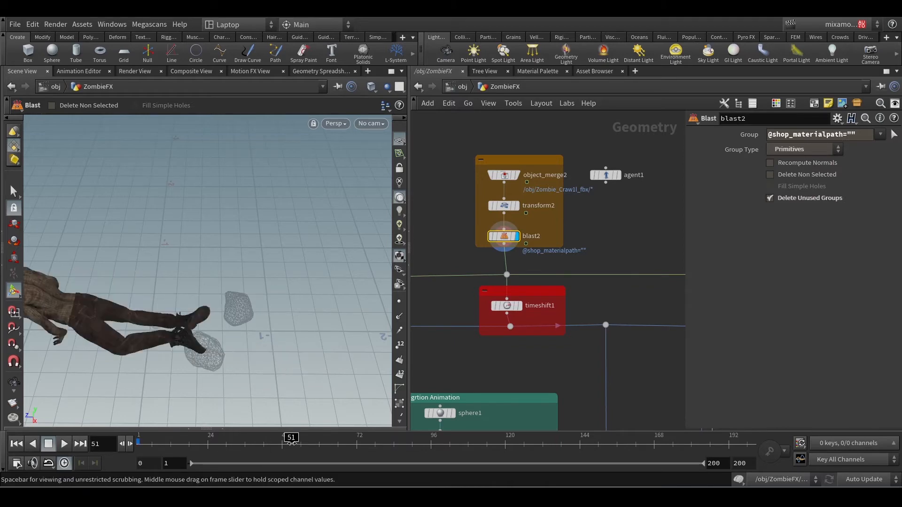
key(Escape)
Frame the zombie's boots up close and examine where the toe meets the wireframe sphere
drag(202, 368, 240, 340)
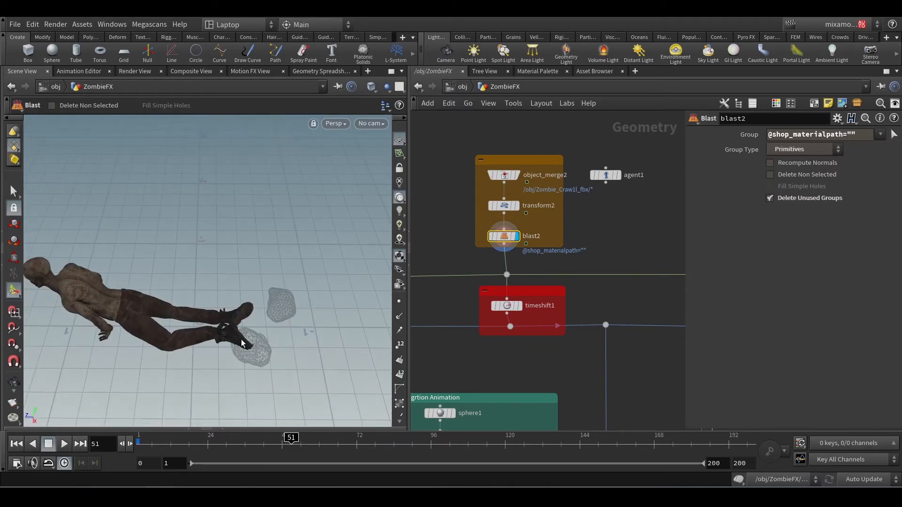
mouse_move(241, 340)
alt+right_down()
mouse_move(231, 345)
mouse_move(238, 330)
alt+right_up()
alt+right_drag(173, 257, 230, 287)
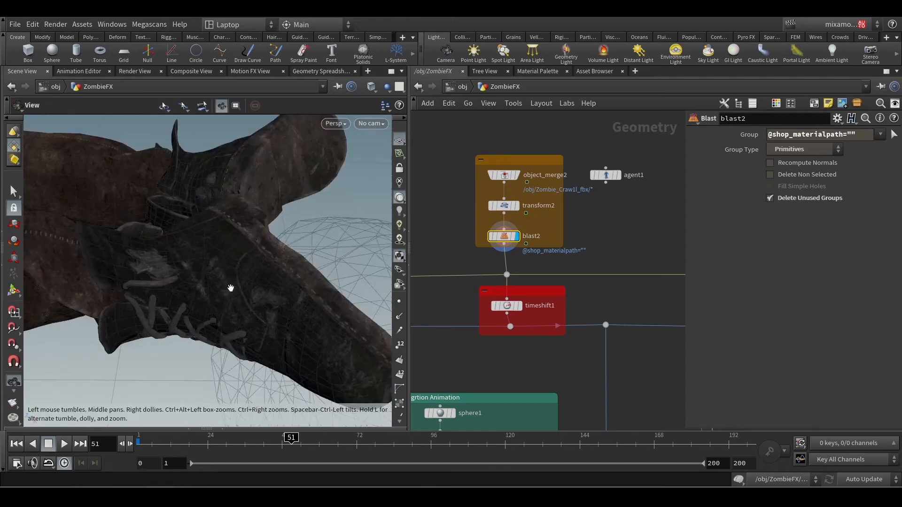
alt+right_drag(282, 334, 306, 344)
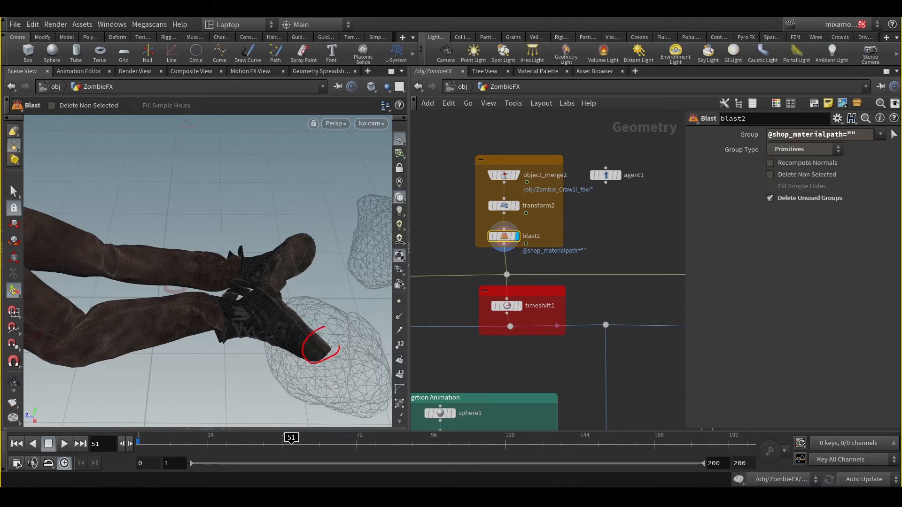
drag(322, 352, 332, 374)
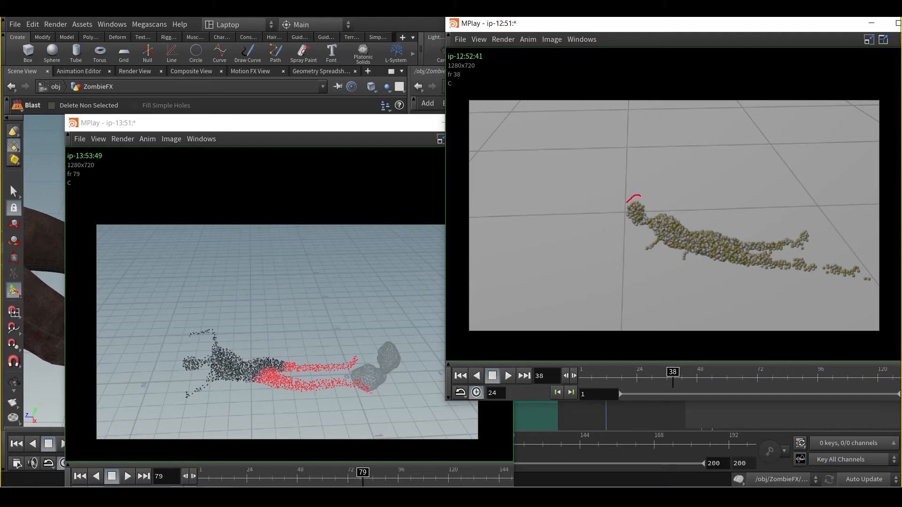
Examine the grain body at frame 38 in the flipbook, minimize both flipbook windows and return to timeshift1
mouse_move(626, 202)
mouse_down()
mouse_move(642, 249)
mouse_move(714, 270)
mouse_move(773, 274)
mouse_up()
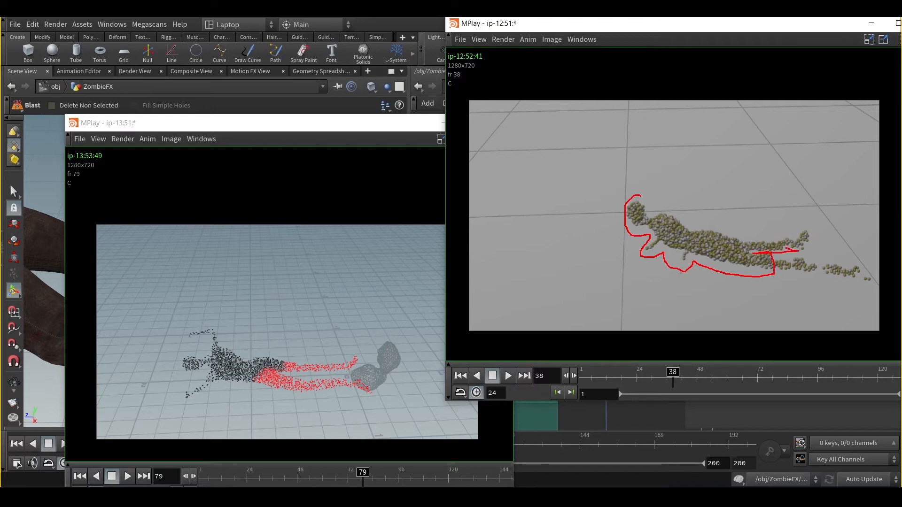
drag(748, 233, 696, 224)
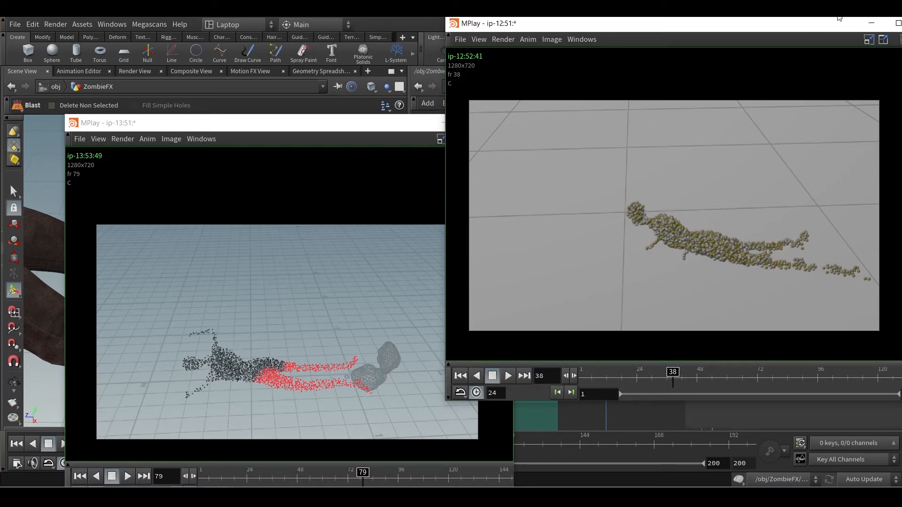
click(872, 23)
click(449, 126)
scroll(566, 267, down, 2)
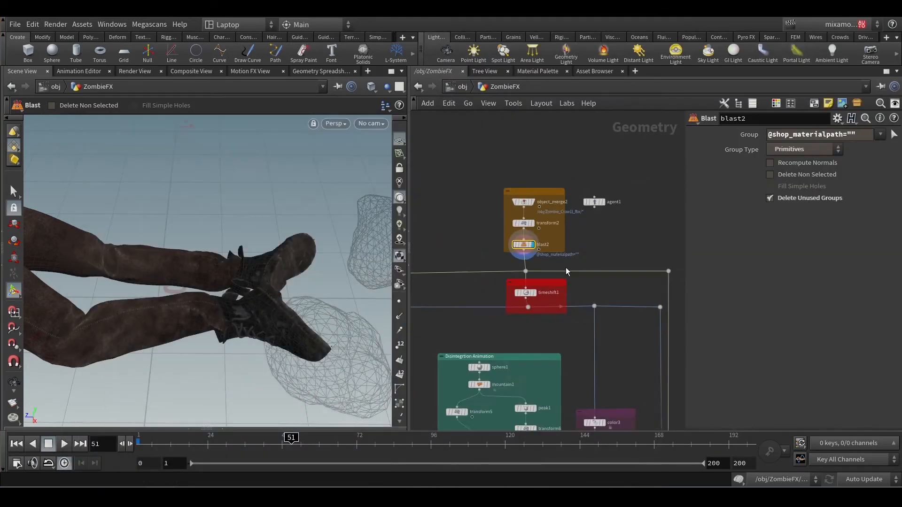
scroll(590, 333, up, 3)
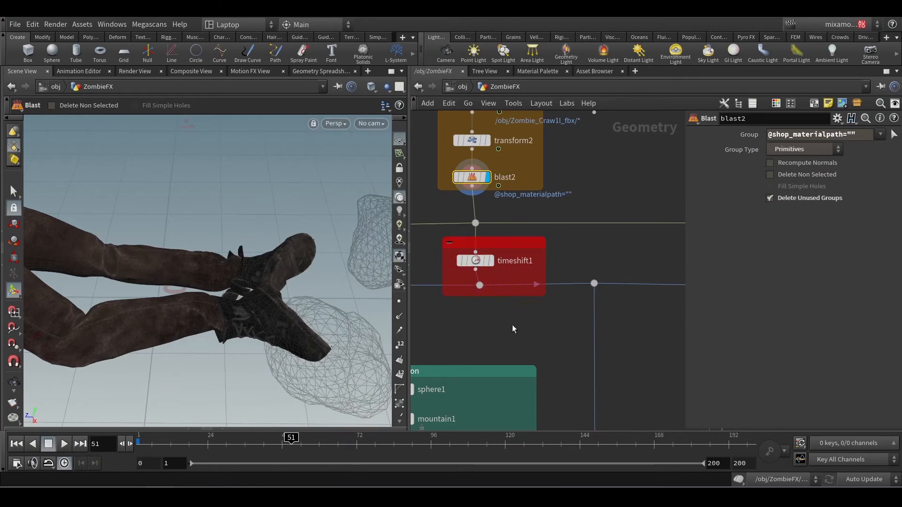
Widen the network editor beside the scene view and bring the Disintegration Animation group into view
scroll(457, 229, down, 3)
scroll(560, 356, up, 3)
middle_drag(509, 401, 537, 365)
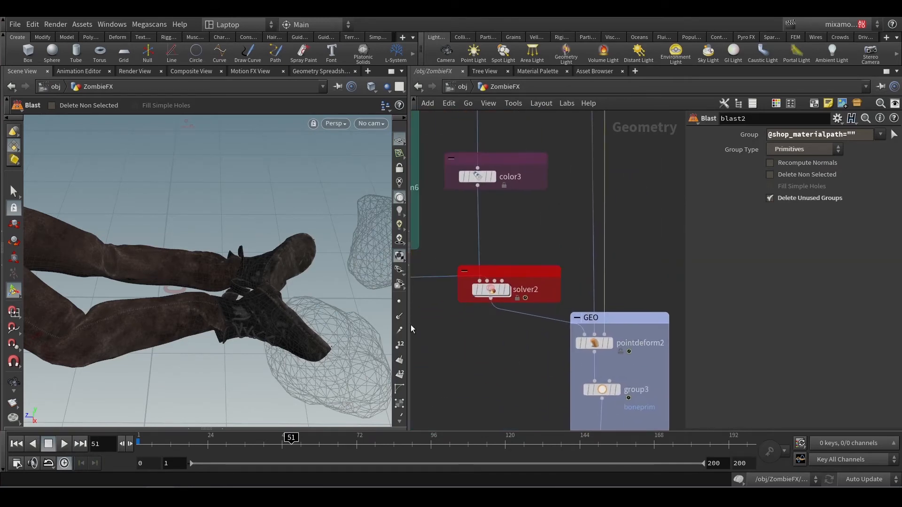
drag(409, 325, 310, 328)
middle_drag(374, 326, 530, 374)
scroll(459, 358, down, 2)
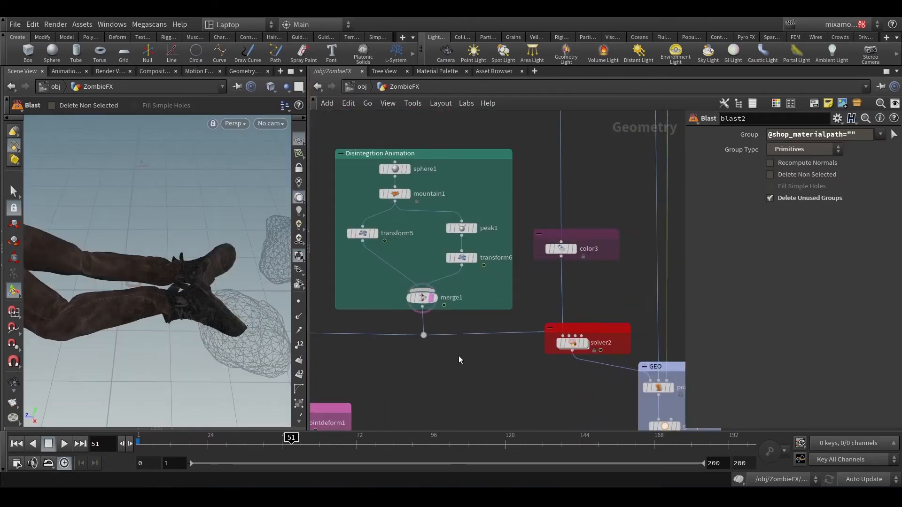
middle_drag(456, 354, 453, 371)
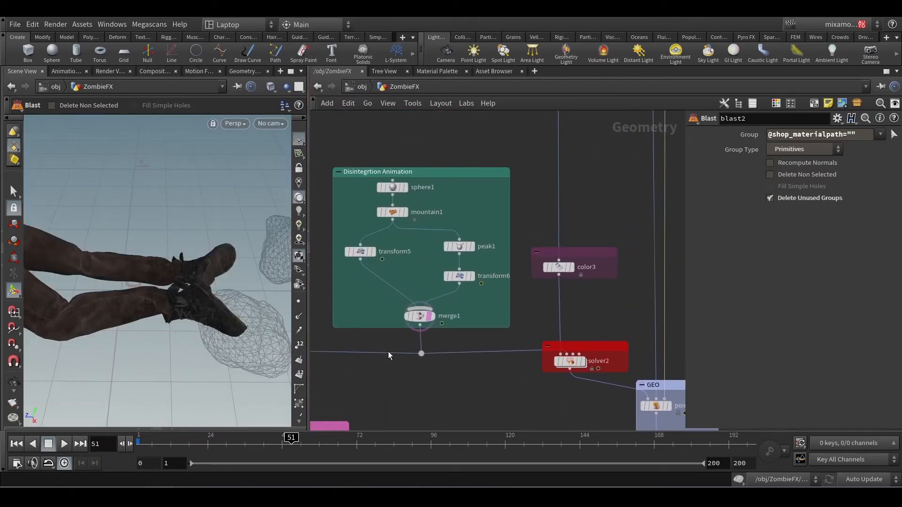
Examine how the Disintegration Animation group connects to solver1 and solver2, and follow the color3 branch up to timeshift1 and blast2
middle_drag(394, 365, 536, 351)
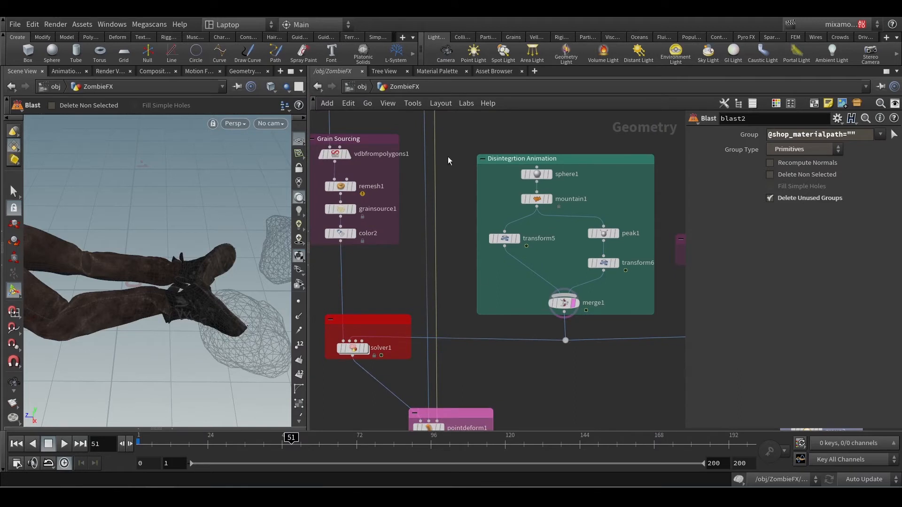
middle_drag(574, 197, 482, 193)
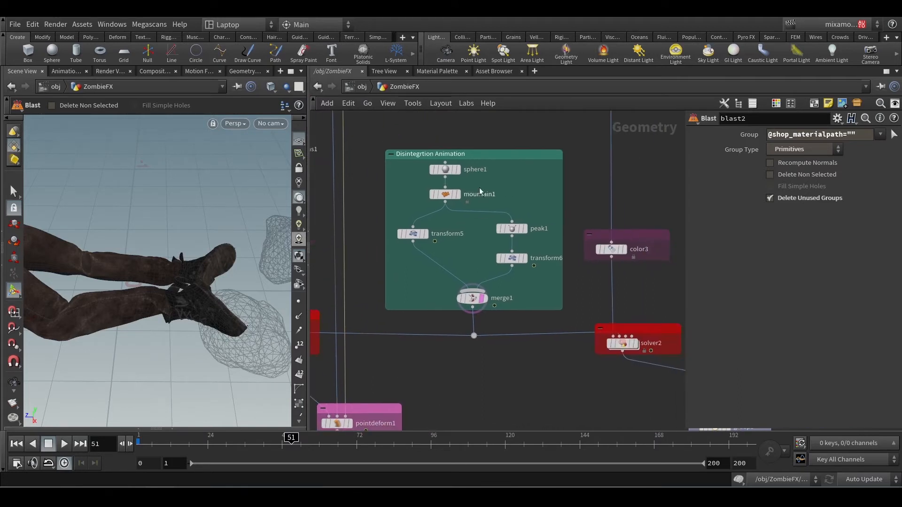
middle_drag(543, 371, 458, 366)
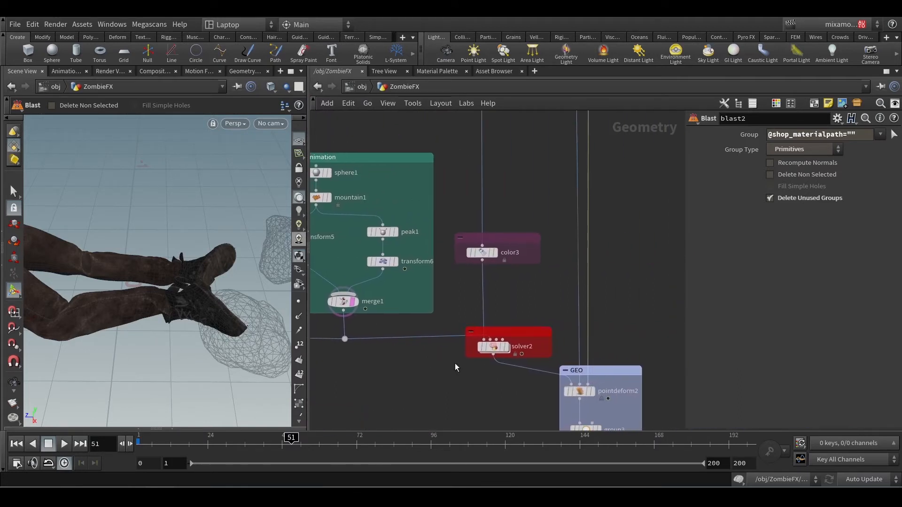
middle_drag(526, 326, 506, 375)
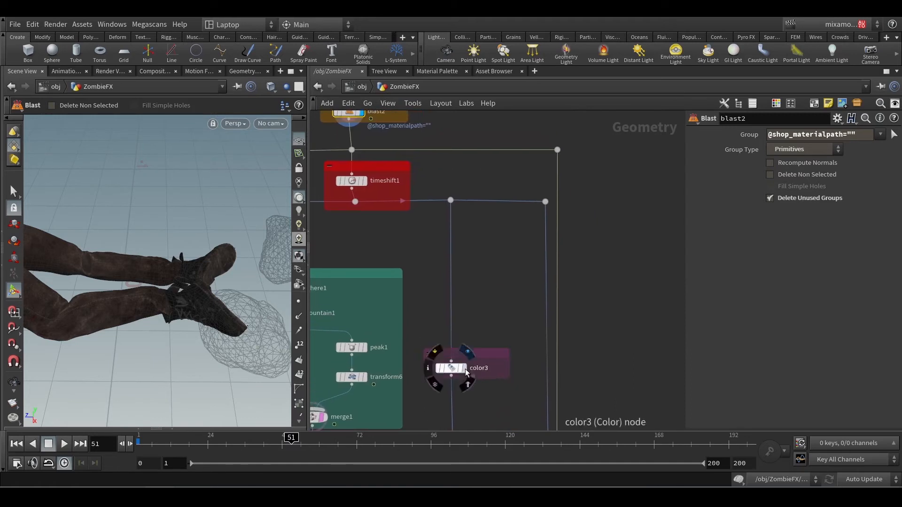
middle_drag(469, 282, 475, 312)
mouse_move(360, 172)
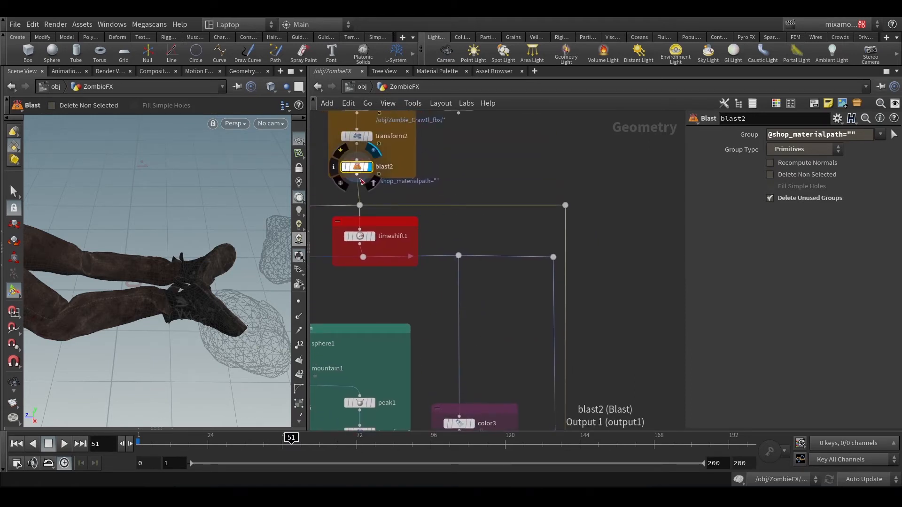
Maximize the network editor and trace the blast2 and timeshift1 outputs down to pointdeform2
click(886, 72)
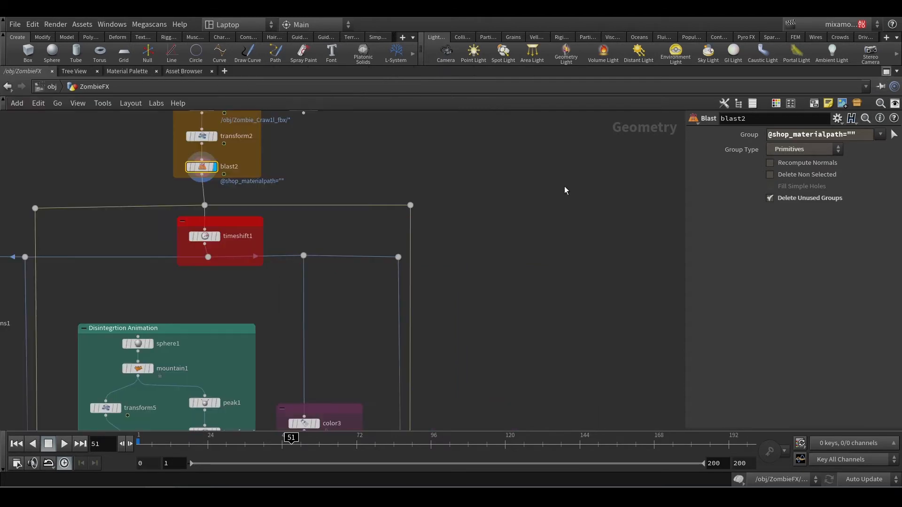
scroll(293, 266, up, 1)
scroll(298, 276, down, 3)
middle_drag(301, 283, 280, 217)
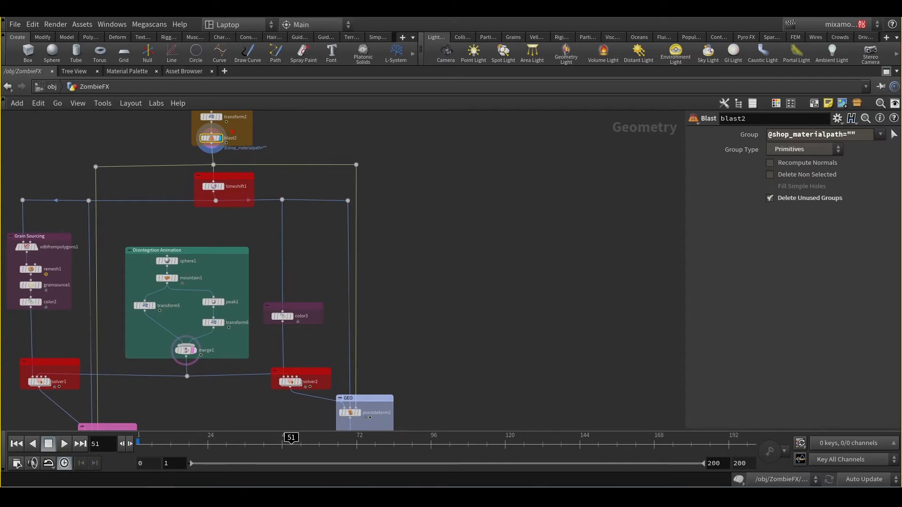
mouse_move(232, 132)
mouse_down()
mouse_move(206, 128)
mouse_move(238, 133)
mouse_up()
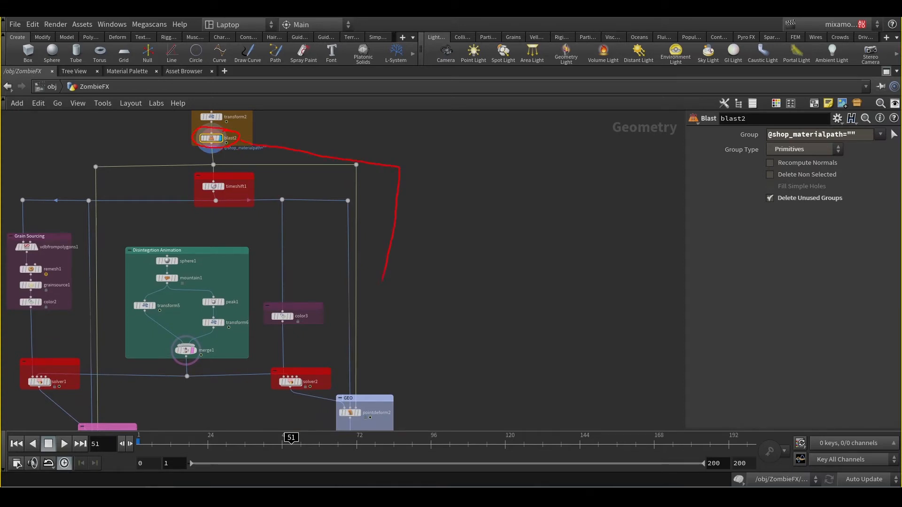
drag(358, 390, 355, 407)
drag(216, 199, 334, 201)
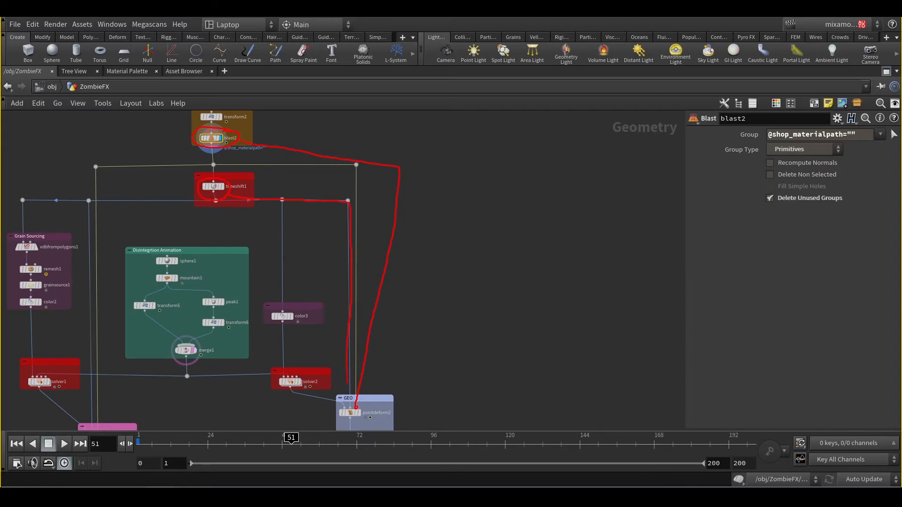
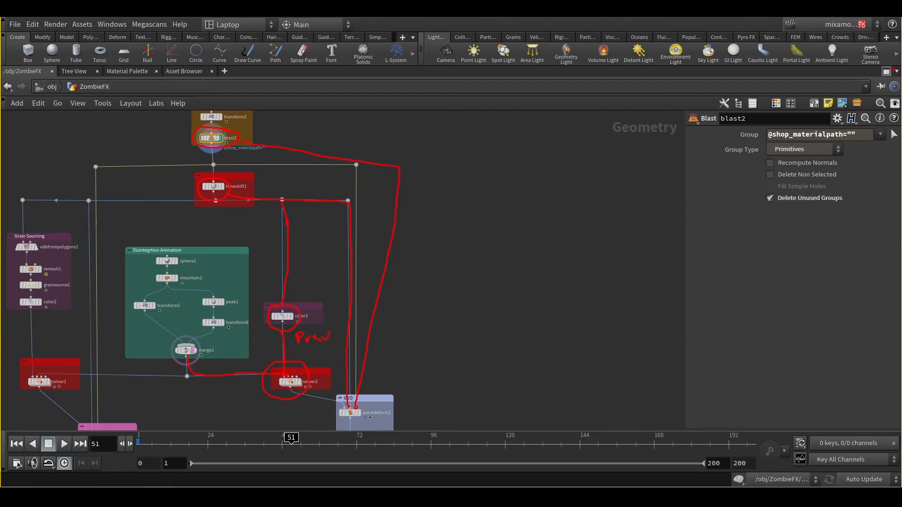
Restore the split layout, display timeshift1 and scrub the timeline to frame 47 to check its pose
key(Escape)
click(886, 71)
scroll(549, 270, down, 5)
scroll(518, 263, up, 5)
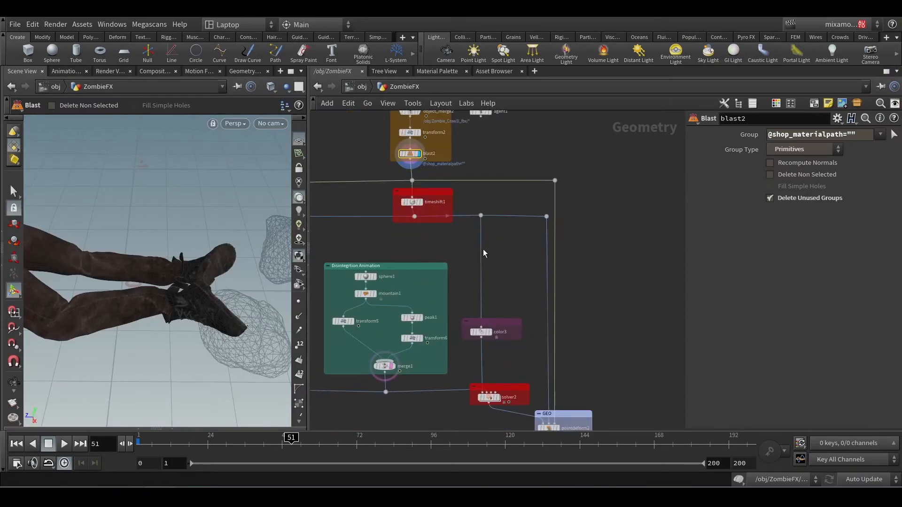
click(421, 202)
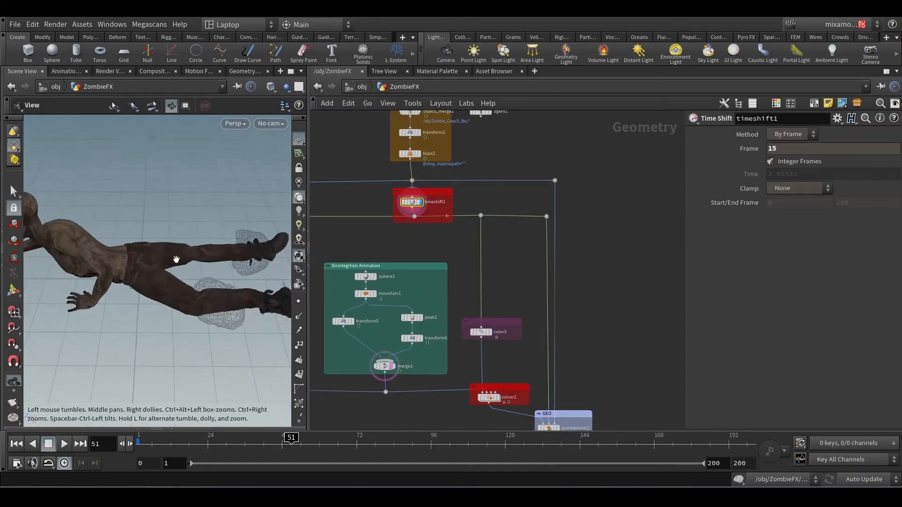
drag(177, 260, 139, 266)
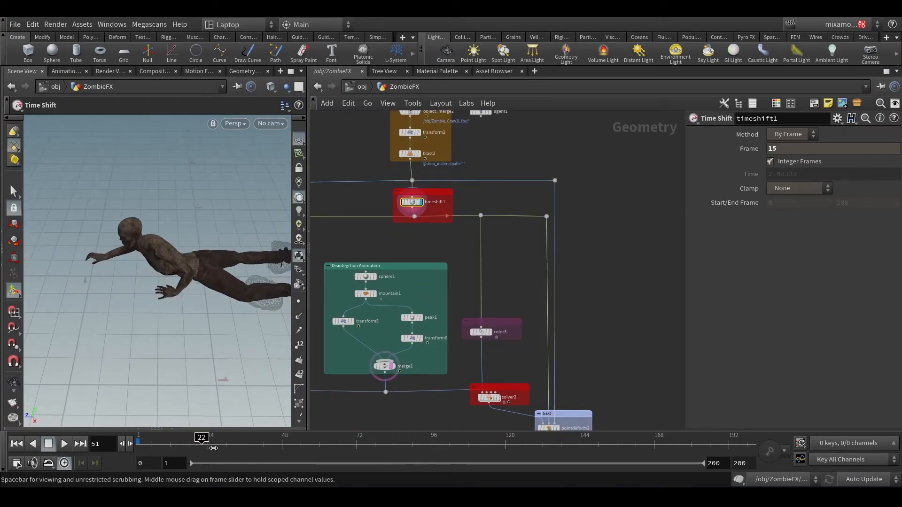
click(197, 444)
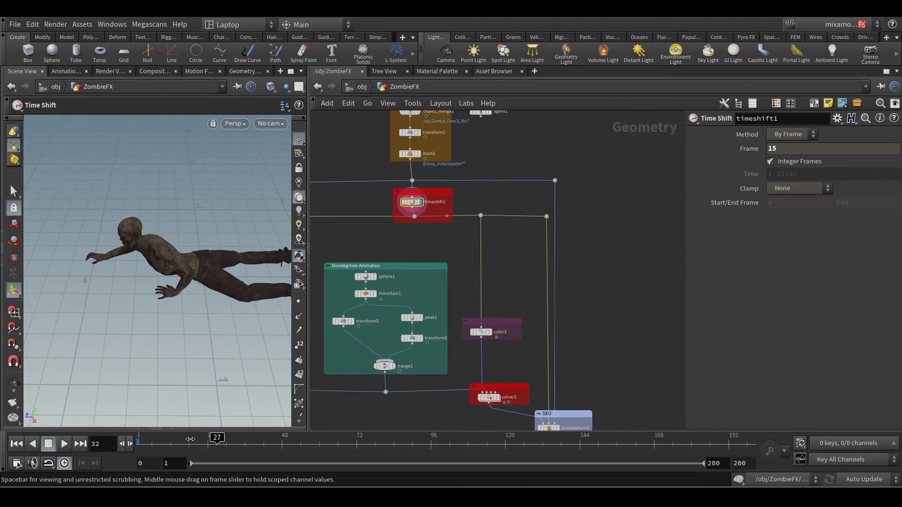
drag(190, 439, 169, 437)
drag(266, 444, 279, 443)
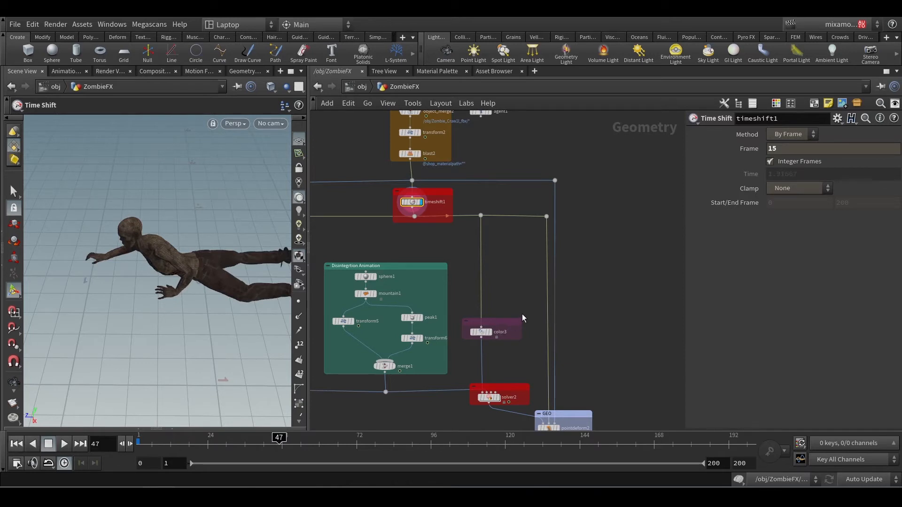
Display color3 at frame 1 and bring the whole body into the scene view
scroll(513, 338, up, 2)
click(474, 332)
click(485, 332)
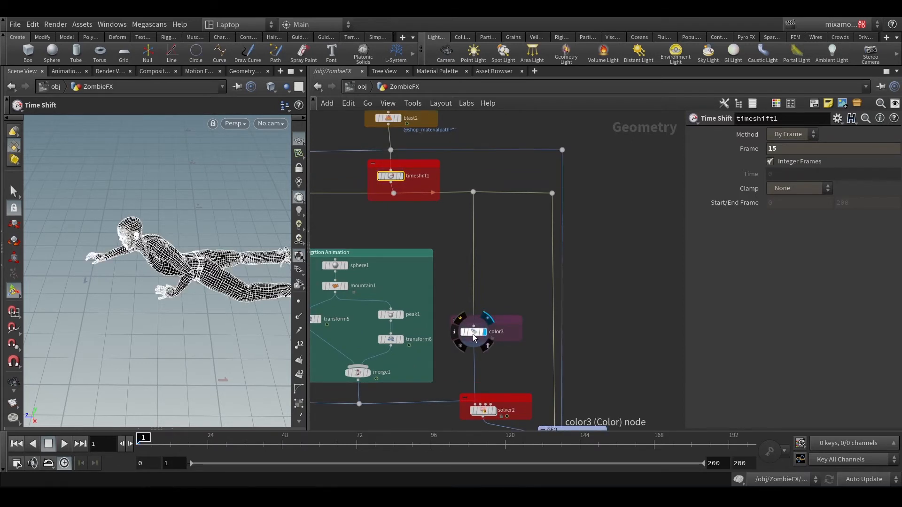
drag(277, 301, 238, 289)
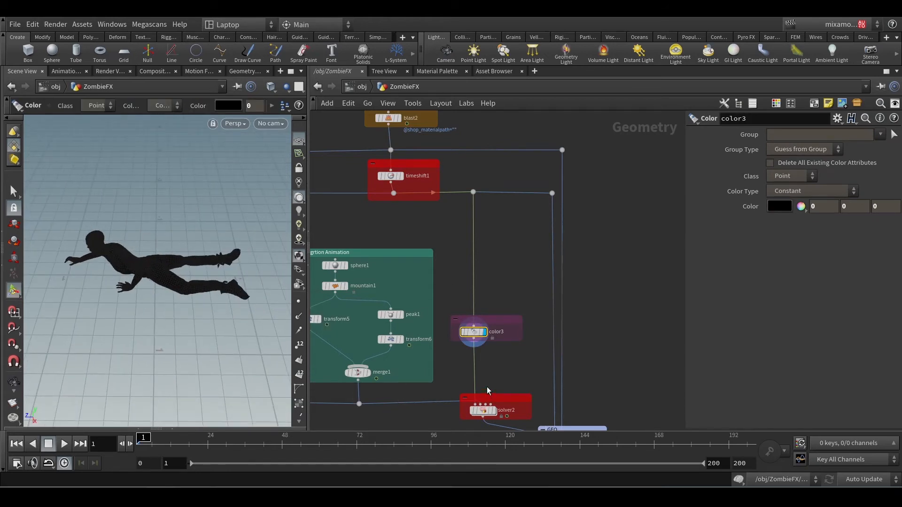
Display solver2, inspect the attribtransfer1 conditions inside it and return to the ZombieFX network
middle_drag(493, 417, 513, 382)
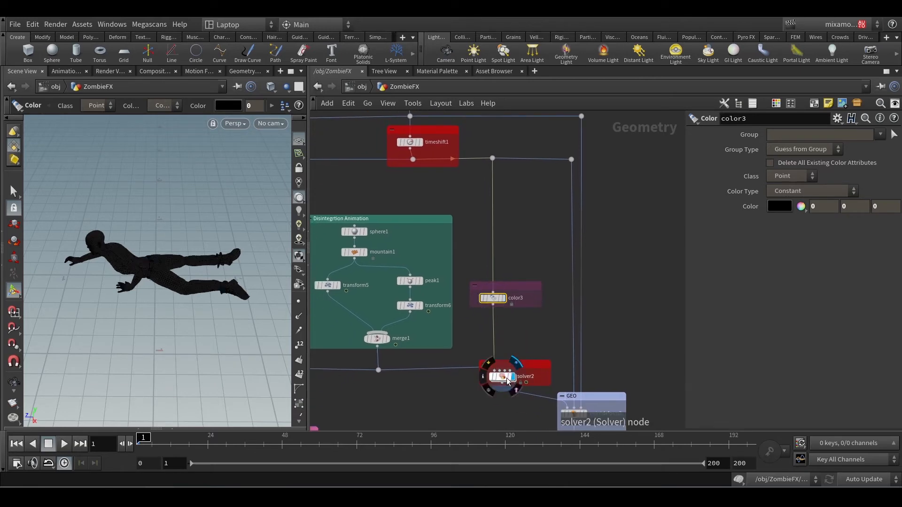
click(504, 381)
double_click(504, 380)
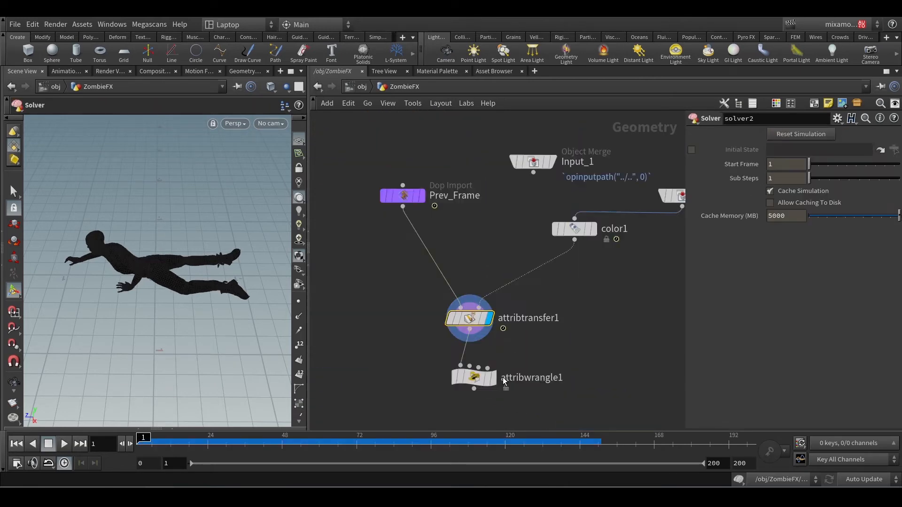
click(471, 319)
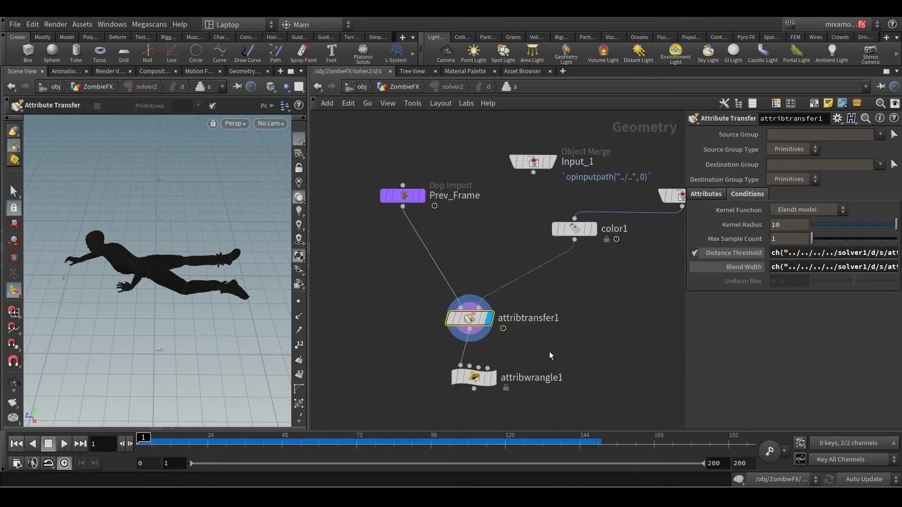
click(401, 86)
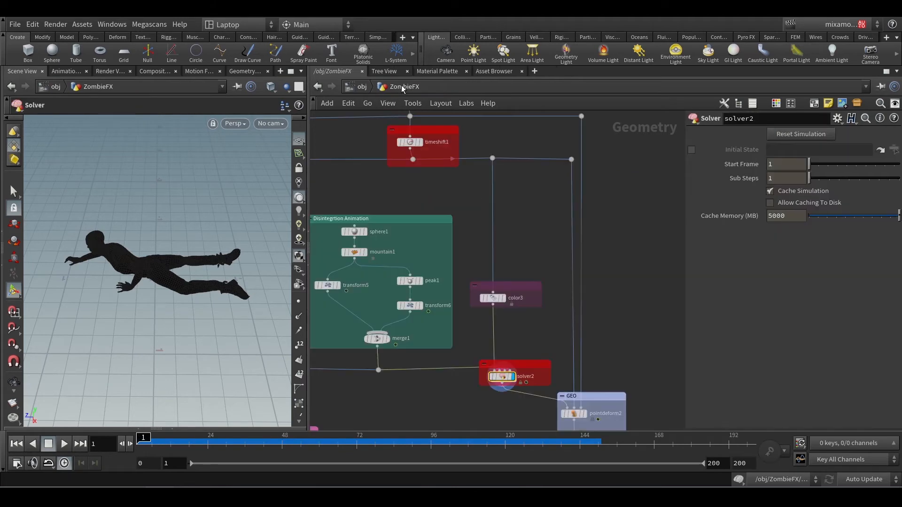
Set the timeline to frame 39 and examine the red colour on the zombie's legs up close in solver2's output
click(213, 439)
click(255, 446)
scroll(230, 291, up, 5)
alt+drag(130, 295, 152, 284)
alt+middle_drag(152, 295, 217, 280)
scroll(202, 293, down, 3)
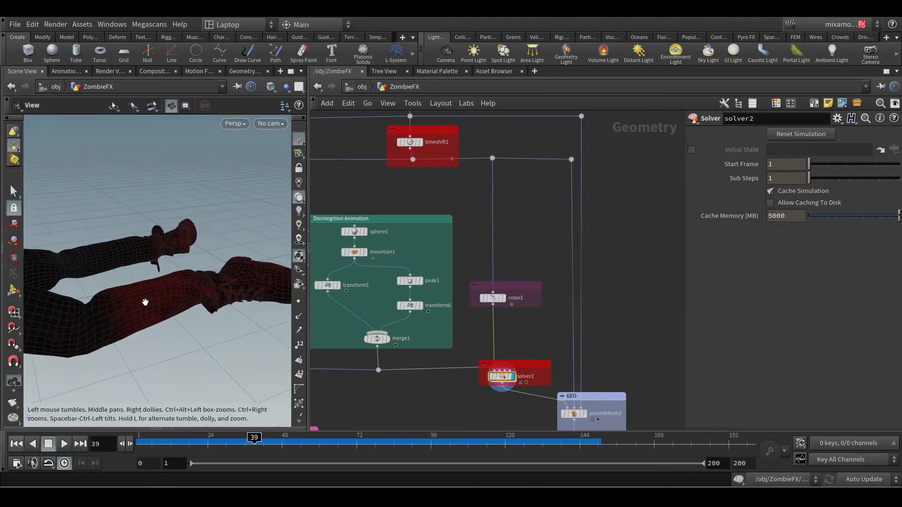
alt+drag(135, 305, 137, 328)
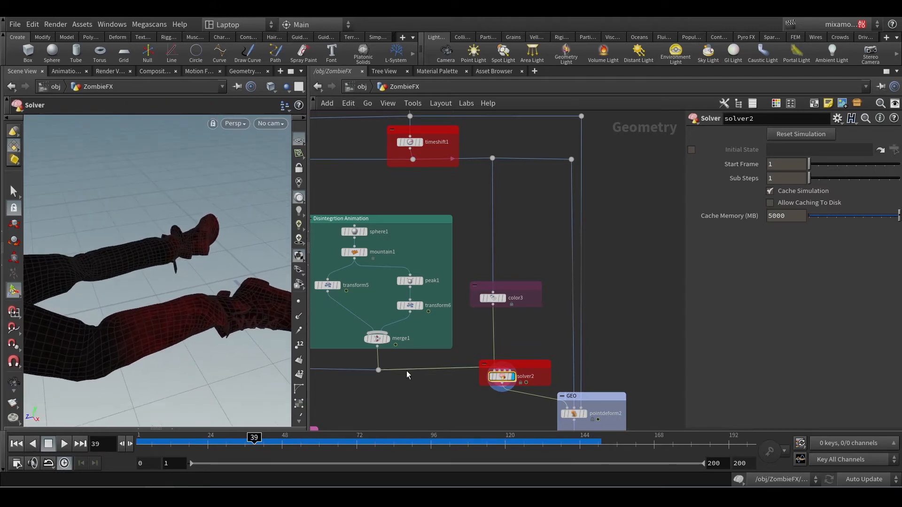
Review how merge1 feeds both solver1 and solver2, ending on solver2 and the GEO group
scroll(393, 357, down, 2)
middle_drag(393, 357, 518, 358)
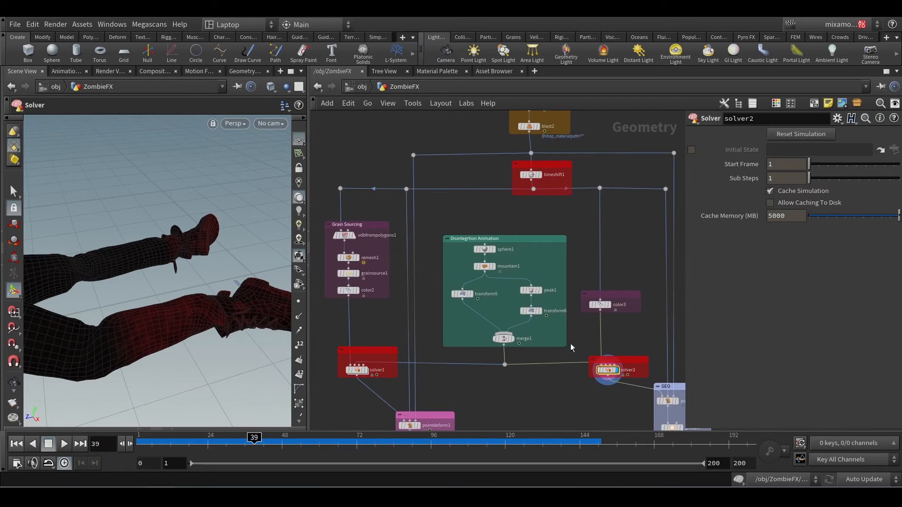
middle_drag(578, 367, 509, 289)
scroll(522, 360, up, 4)
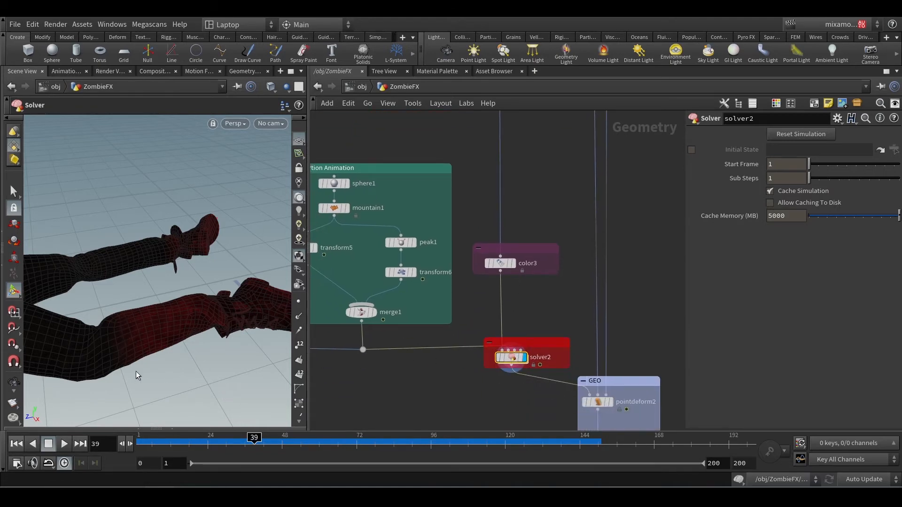
Frame the whole body and advance the timeline to frame 85 to examine how the red colour spreads
key(Escape)
scroll(119, 324, down, 2)
middle_drag(119, 324, 201, 302)
scroll(190, 308, down, 4)
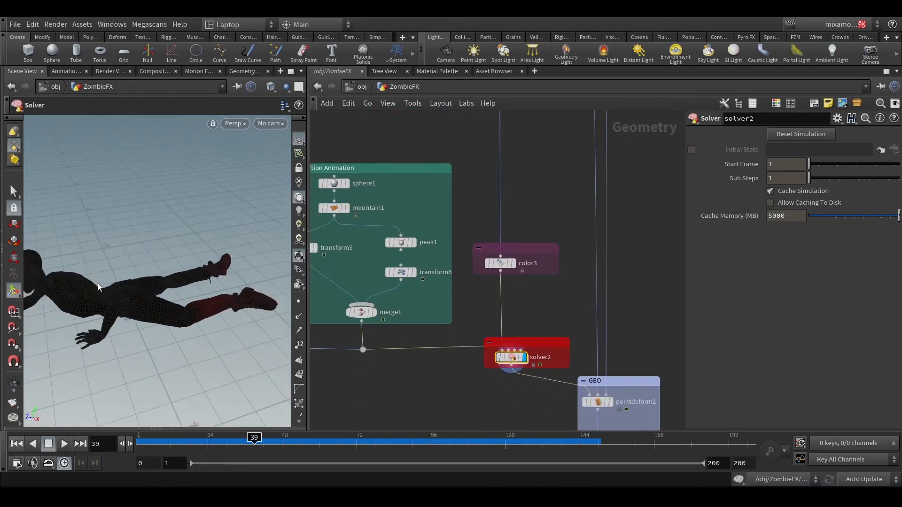
middle_drag(105, 295, 164, 300)
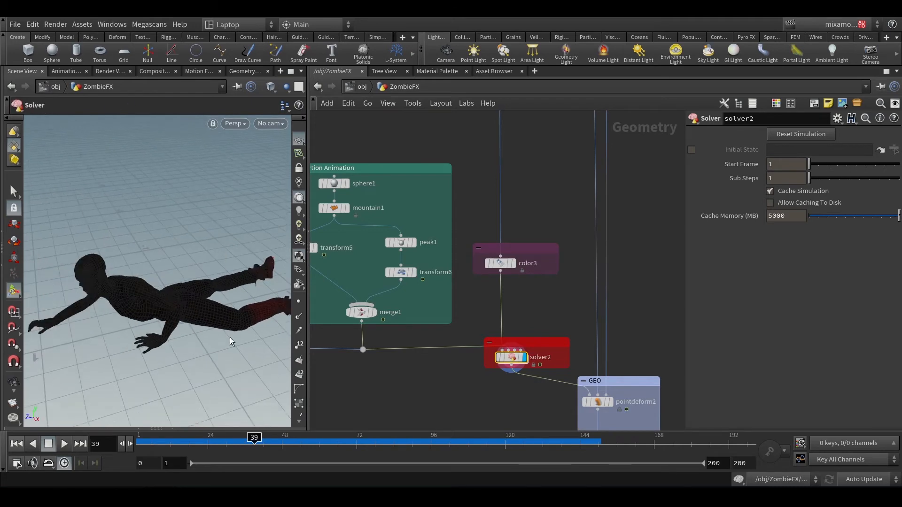
click(292, 439)
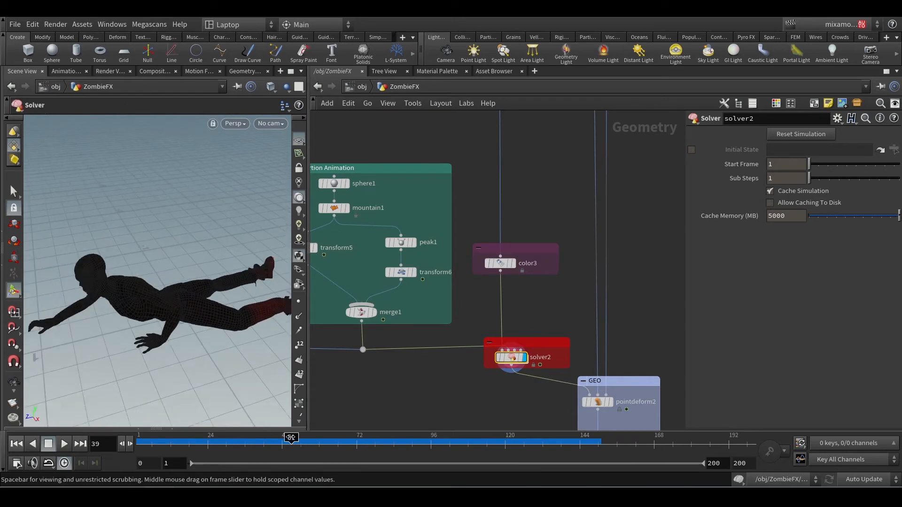
click(353, 440)
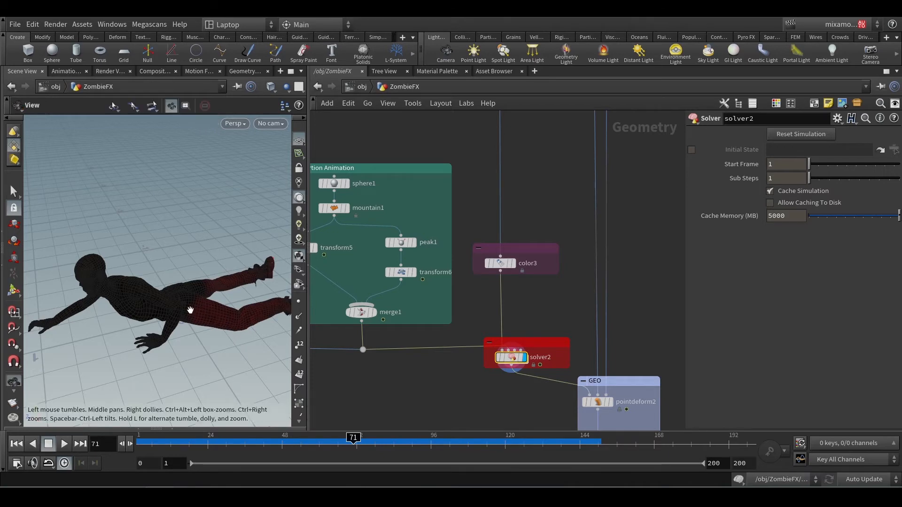
scroll(191, 311, up, 5)
scroll(202, 336, down, 5)
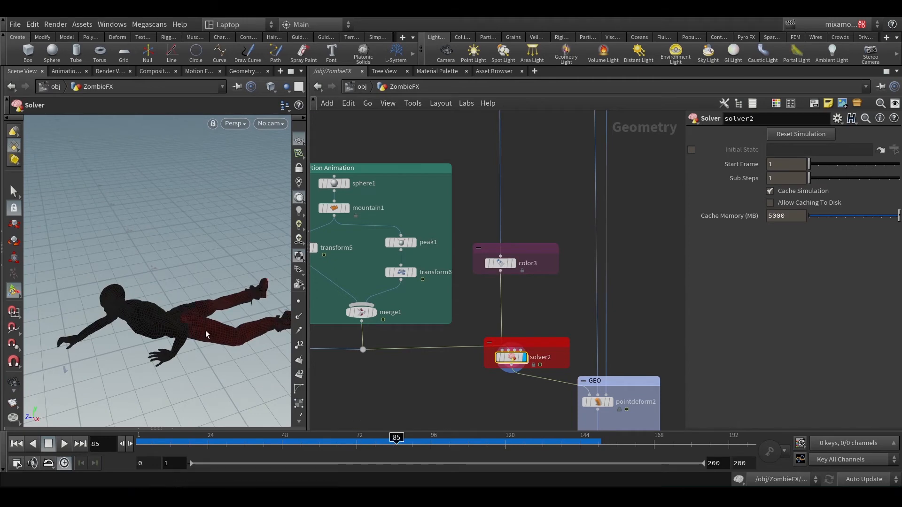
Display pointdeform2 in the GEO group to view the coloured body's deformed pose at frame 85
middle_drag(475, 401, 433, 378)
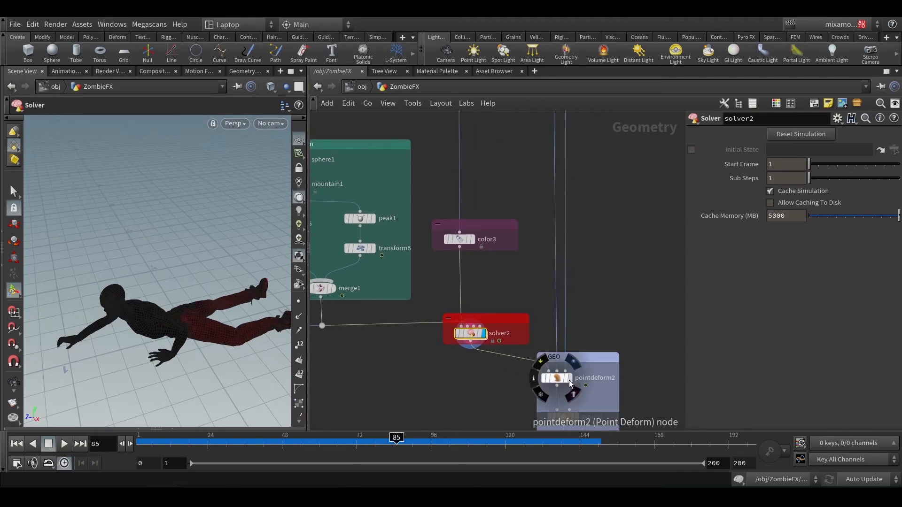
click(570, 384)
key(Return)
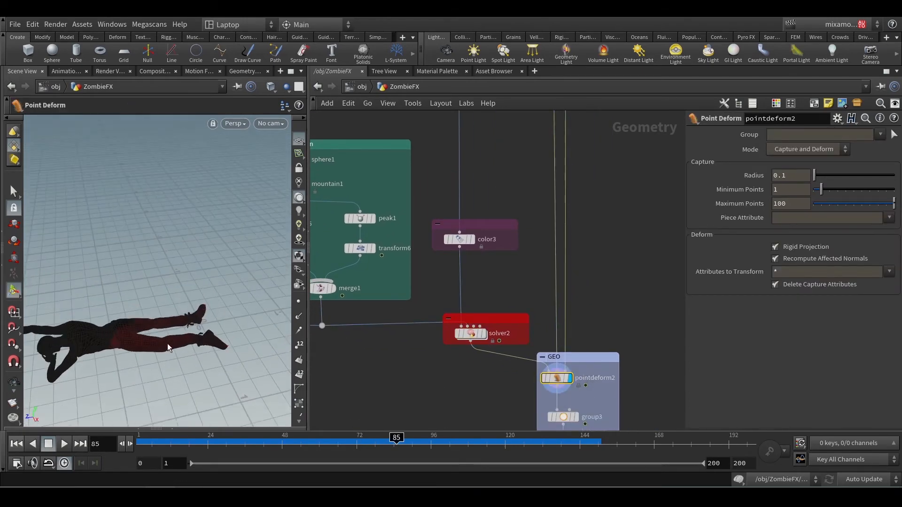
Examine the coloured legs in pointdeform2's output up close at frame 64, along with its inputs in the GEO group
key(Escape)
drag(134, 328, 141, 359)
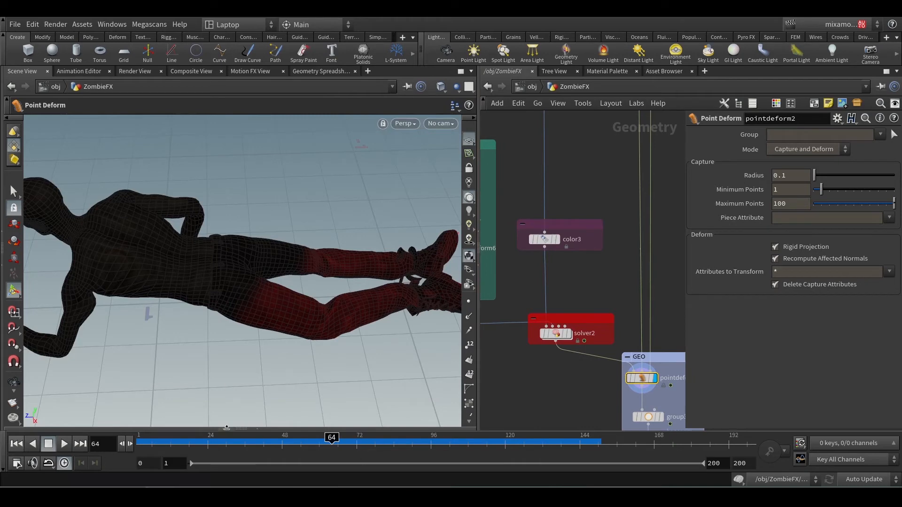
middle_drag(619, 378, 576, 381)
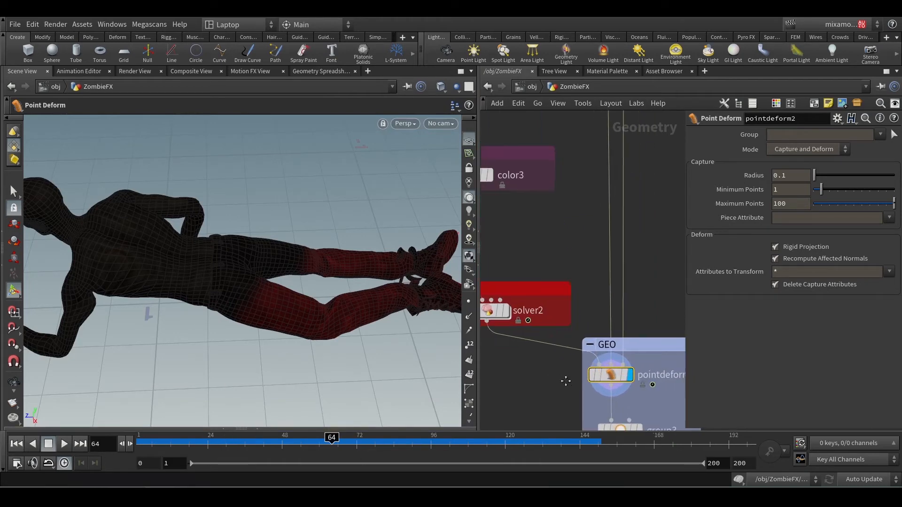
scroll(587, 372, up, 2)
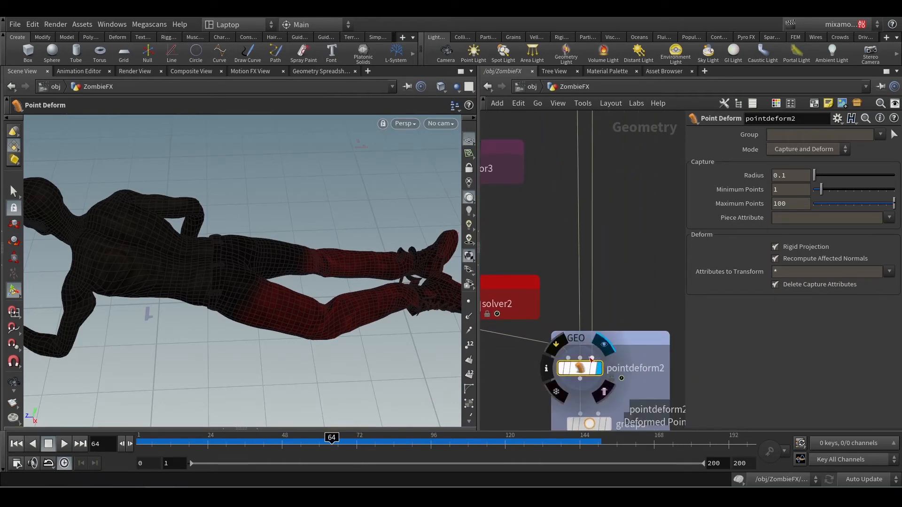
middle_drag(512, 373, 573, 374)
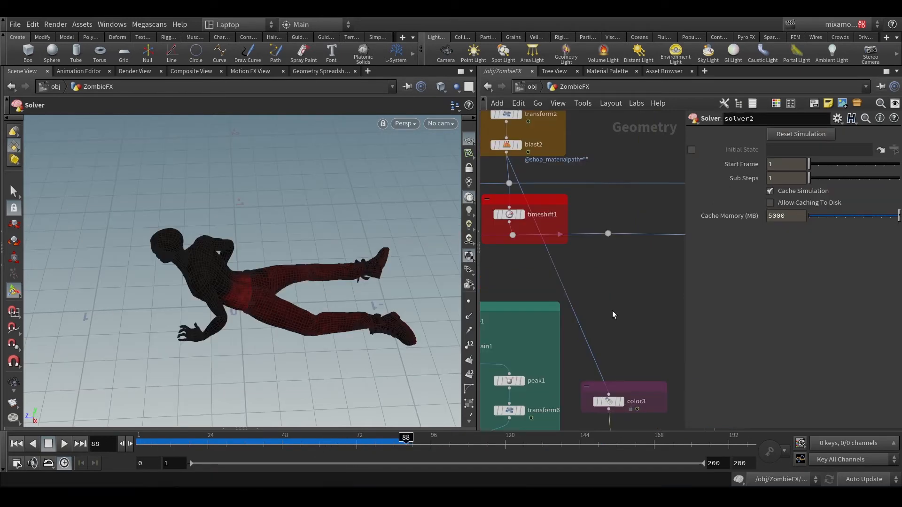
Follow the network chain from blast2 through color3 and solver2 to pointdeform2
scroll(613, 311, down, 3)
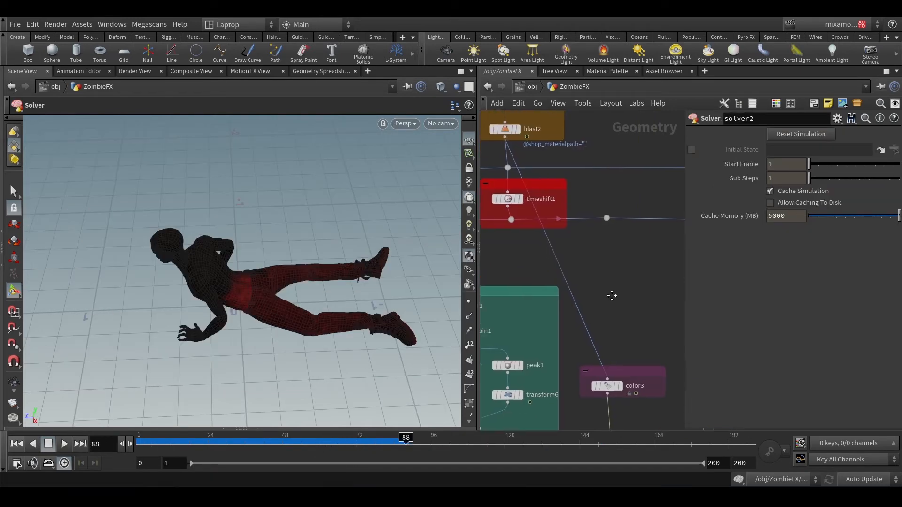
middle_drag(613, 312, 561, 255)
scroll(626, 418, up, 3)
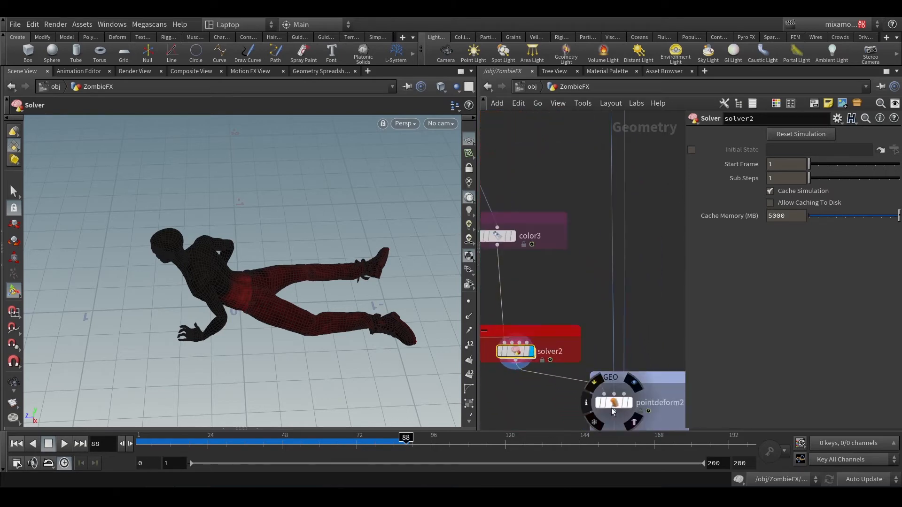
middle_drag(596, 202, 595, 283)
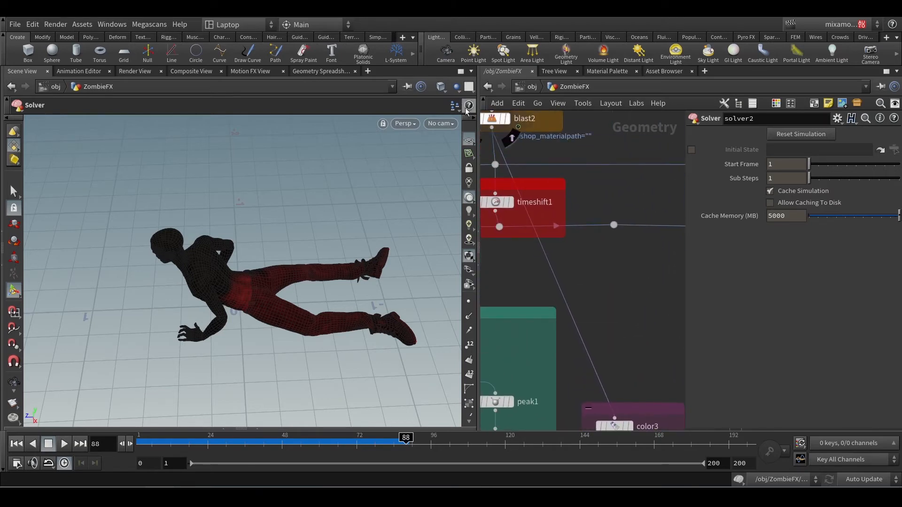
Display blast2's animated zombie at frame 57 and compare it with color3's output
click(506, 119)
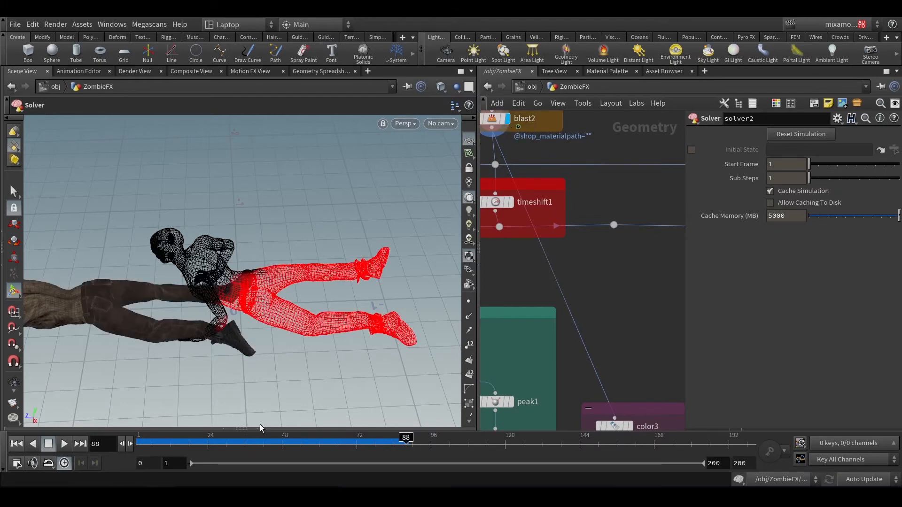
click(248, 438)
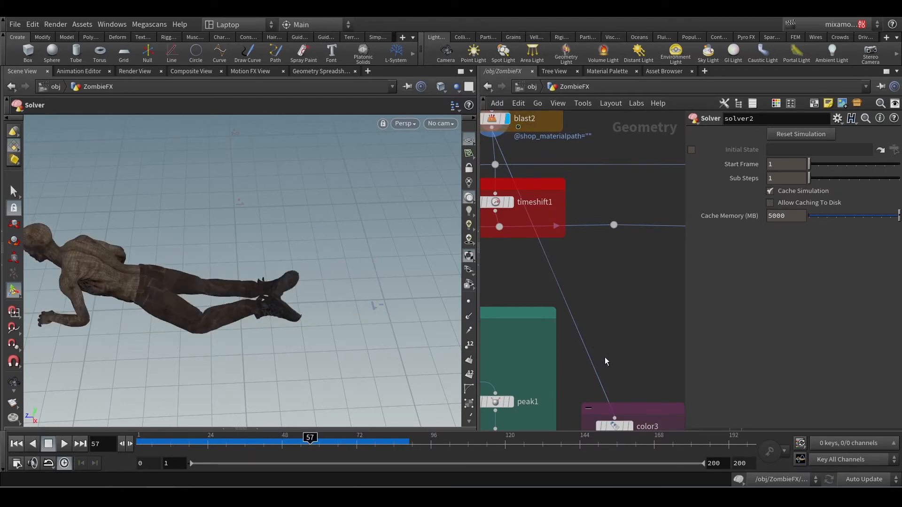
middle_drag(622, 388, 622, 299)
click(629, 346)
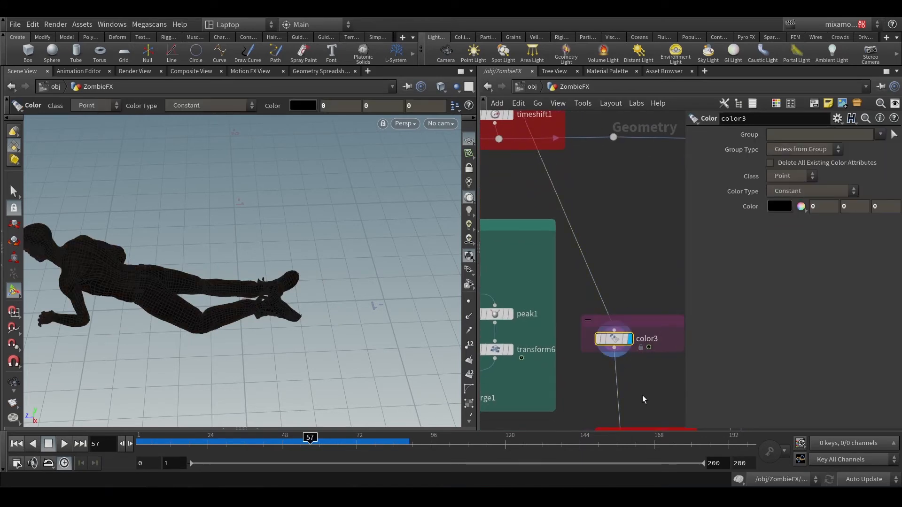
Trace how color3 and merge1 feed solver2, and open solver2's internal network
middle_drag(642, 395, 625, 291)
scroll(628, 296, down, 2)
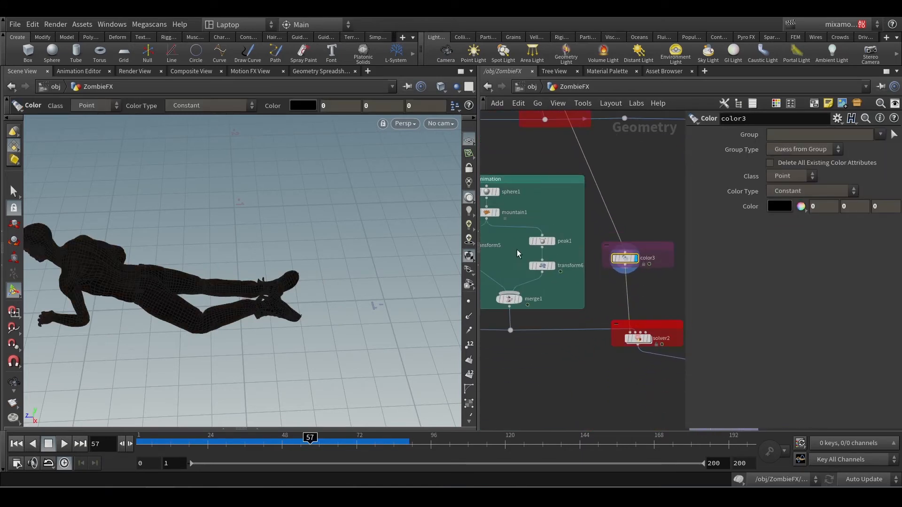
middle_drag(517, 249, 530, 264)
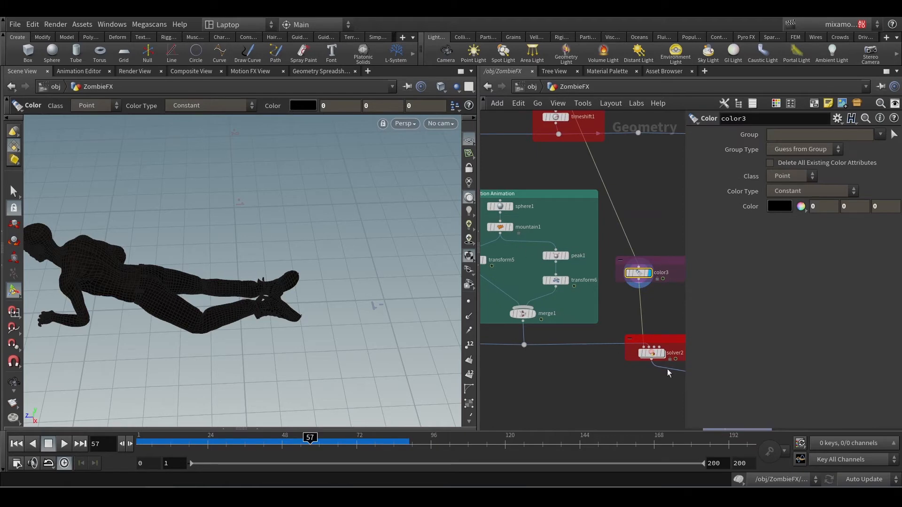
middle_drag(594, 378, 543, 368)
scroll(554, 370, up, 3)
double_click(640, 323)
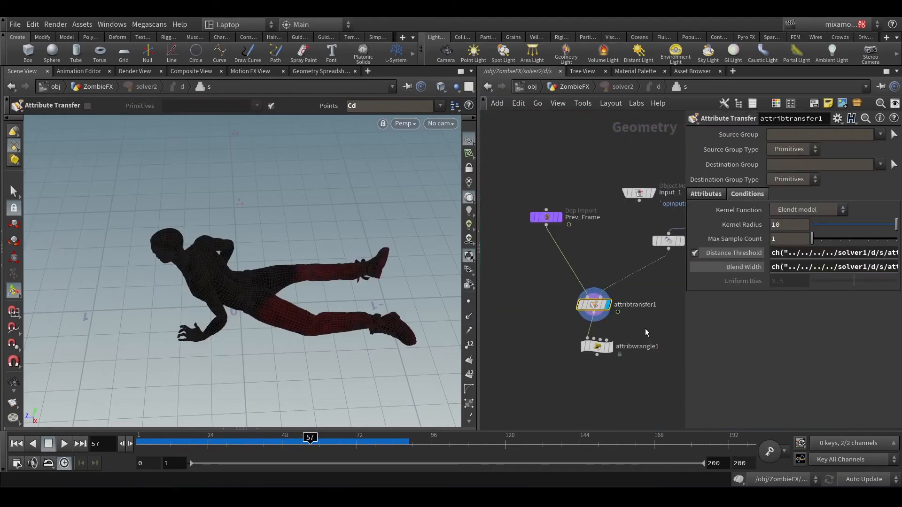
Move the Input_1 node up out of the way and place Input_2 directly above color1
scroll(646, 327, up, 3)
middle_drag(646, 315, 593, 387)
middle_drag(621, 329, 555, 375)
scroll(554, 375, down, 4)
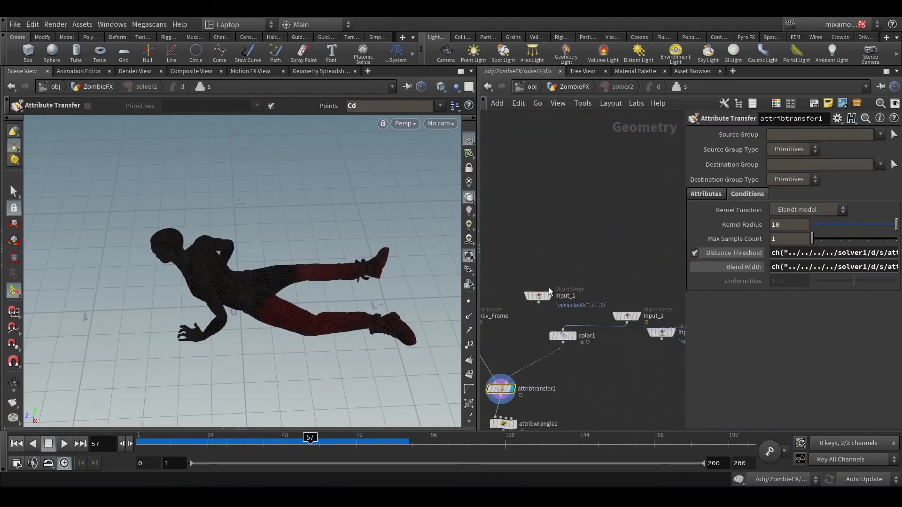
drag(538, 296, 539, 257)
drag(629, 320, 568, 321)
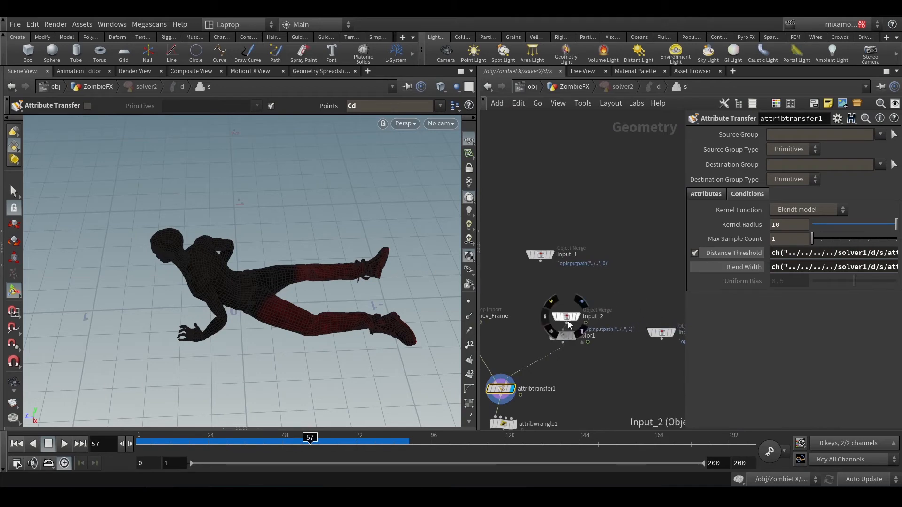
Inspect color1 and attribtransfer1, switching Distance Threshold and Blend Width from their channel references to evaluated values
scroll(566, 370, up, 2)
middle_drag(565, 371, 721, 329)
click(605, 313)
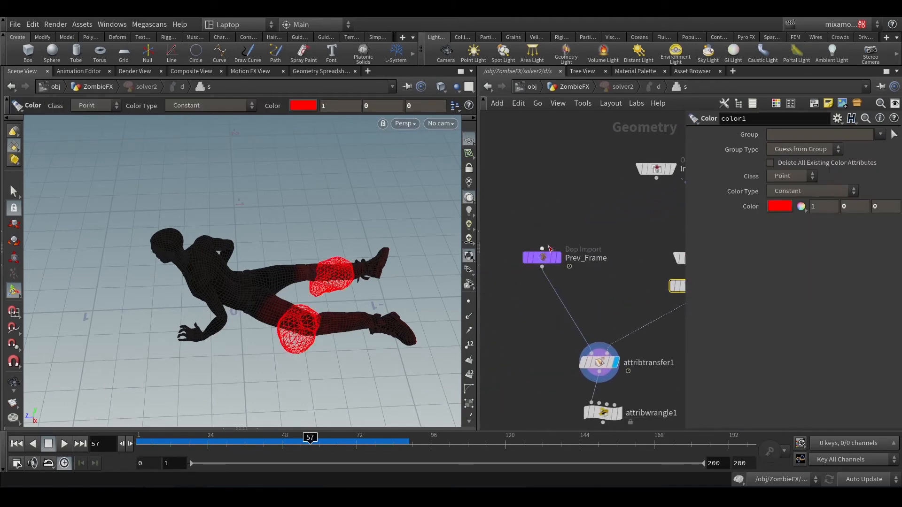
middle_drag(654, 388, 599, 369)
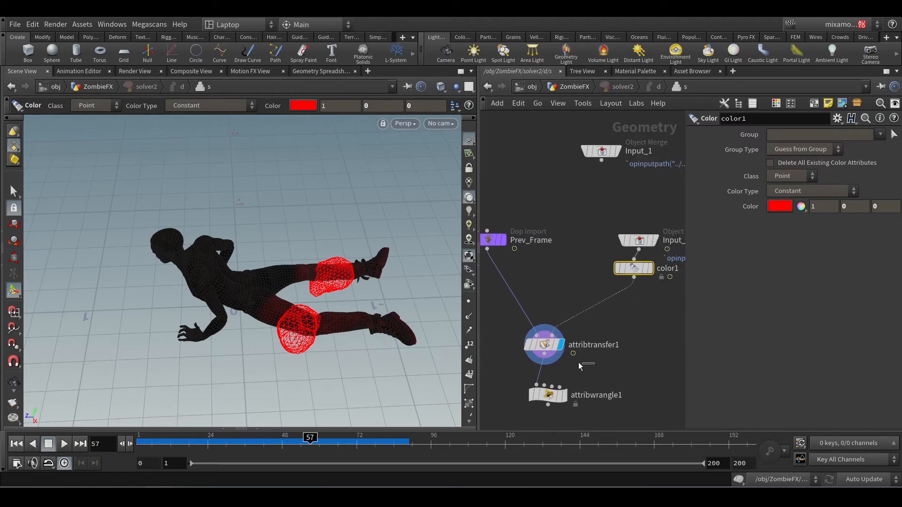
click(542, 345)
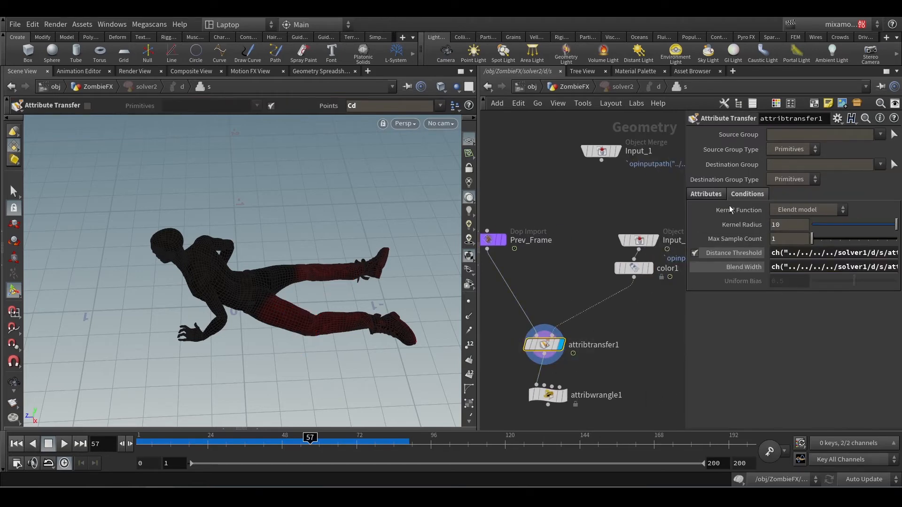
click(725, 253)
click(736, 266)
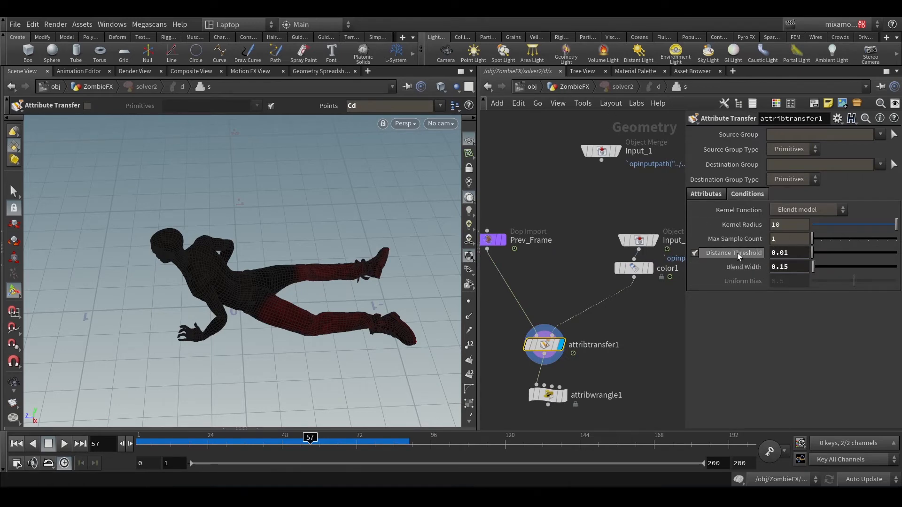
Return to the ZombieFX network and compare solver1's connections with those of solver2
click(572, 89)
middle_drag(572, 335, 669, 338)
middle_drag(523, 339, 646, 342)
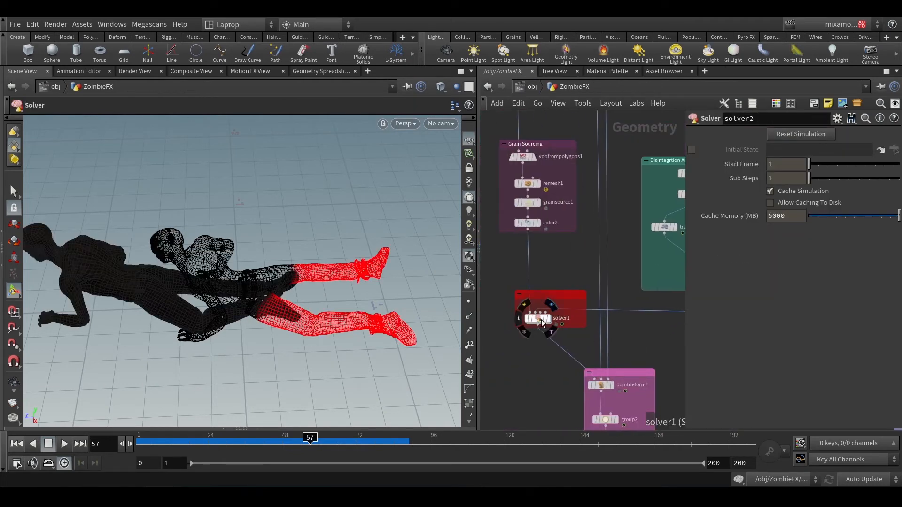
scroll(541, 321, up, 2)
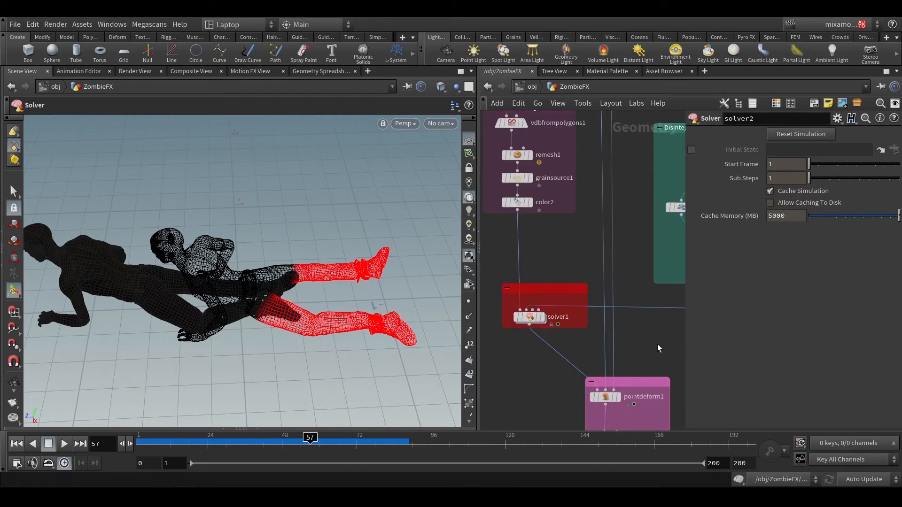
middle_drag(660, 341, 539, 347)
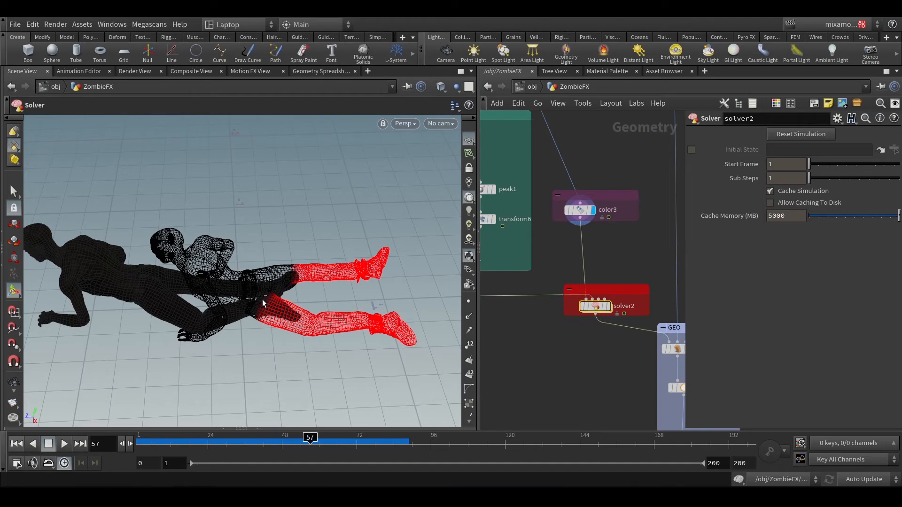
scroll(572, 342, up, 1)
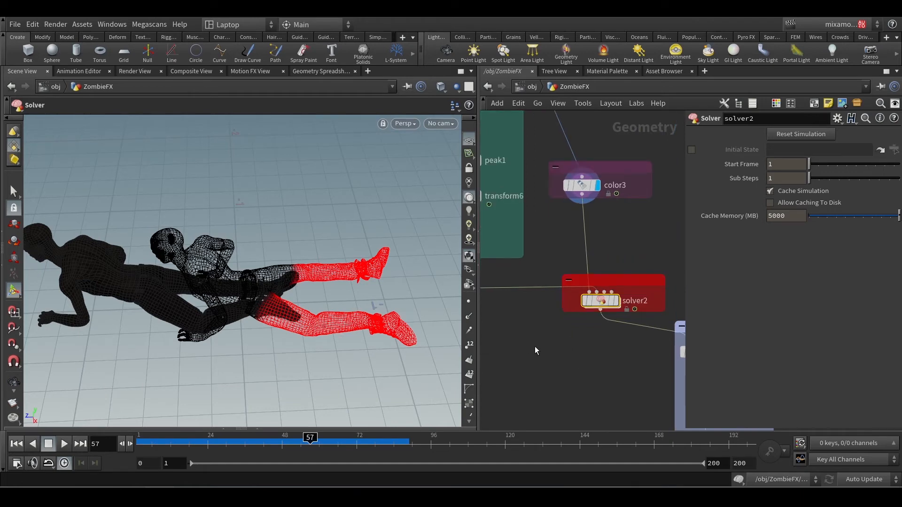
Reopen solver2's internal network and inspect the VEX expression of attribwrangle1
middle_drag(535, 349, 562, 352)
scroll(658, 365, down, 3)
scroll(561, 348, up, 3)
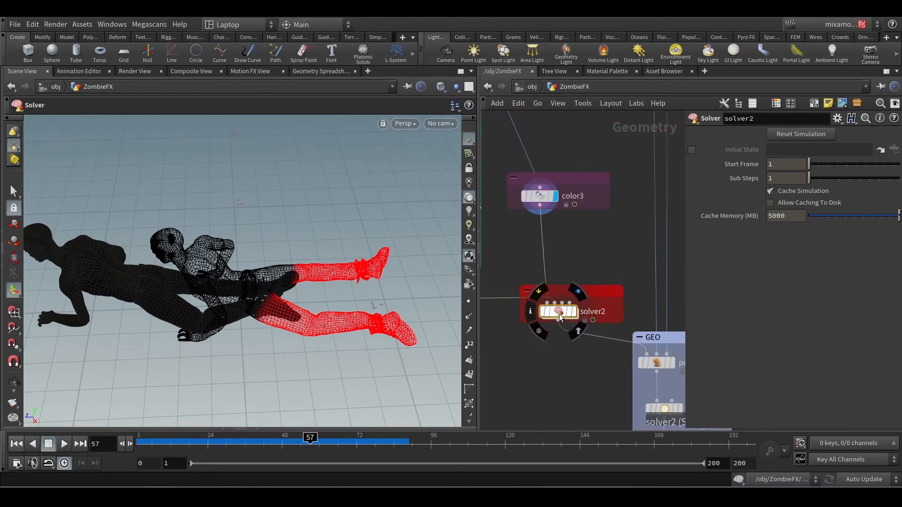
double_click(559, 313)
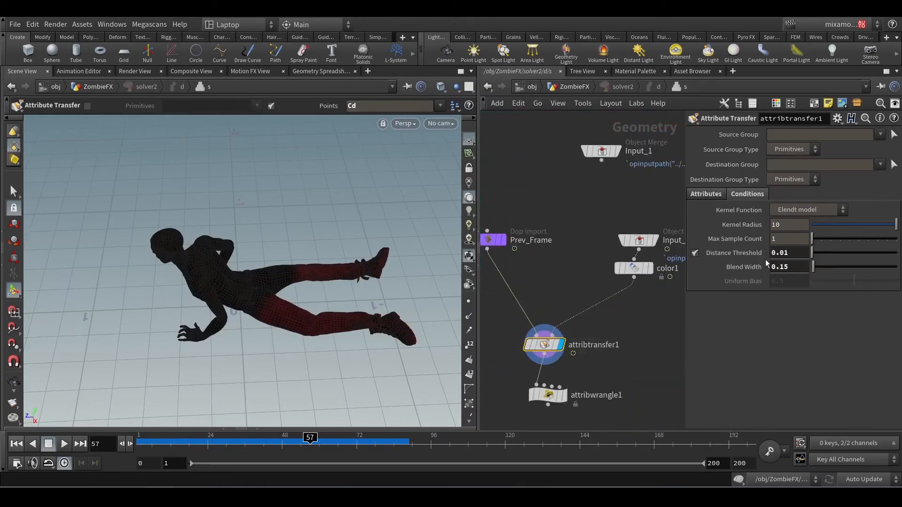
click(548, 394)
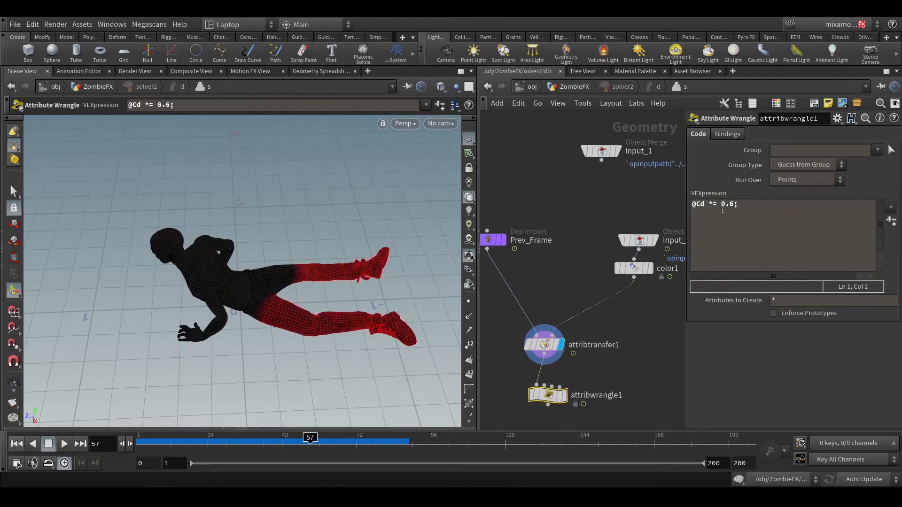
Return to the ZombieFX network, display solver2, and trace its inputs back to timeshift1 and blast2
click(574, 86)
click(573, 312)
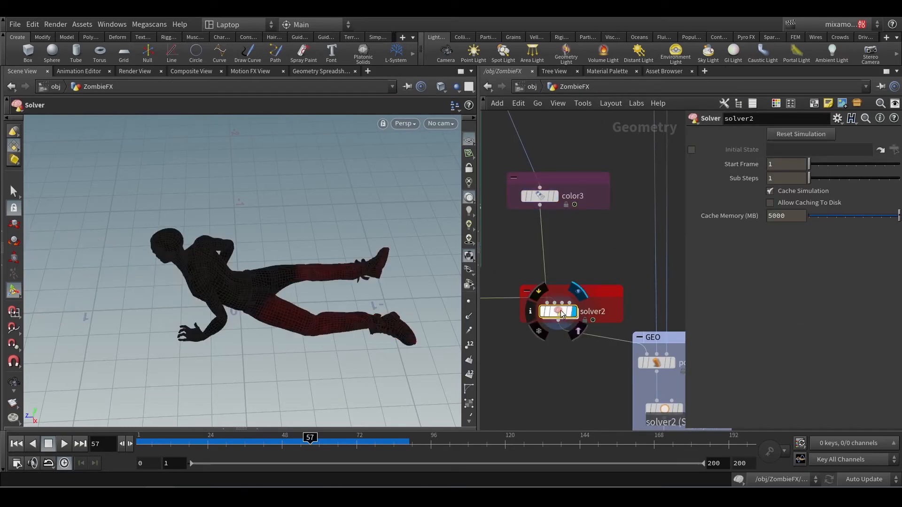
middle_drag(578, 253, 599, 293)
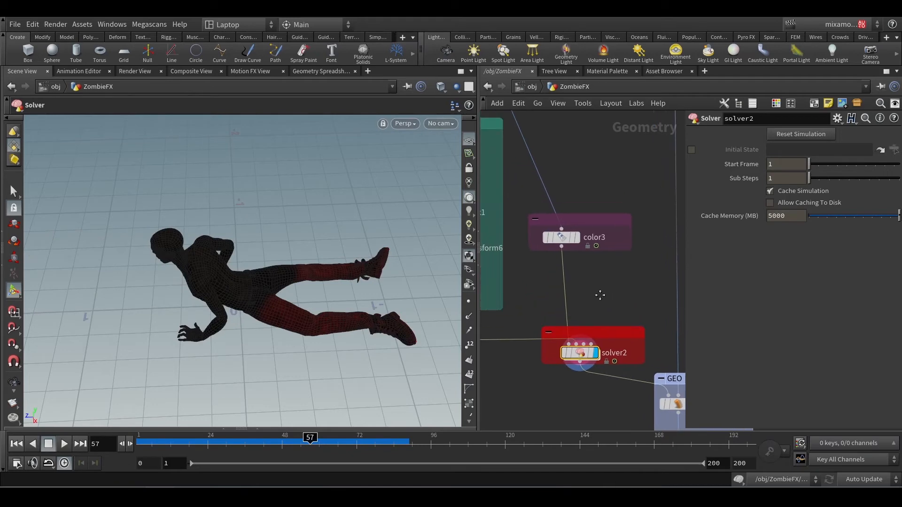
scroll(599, 293, down, 1)
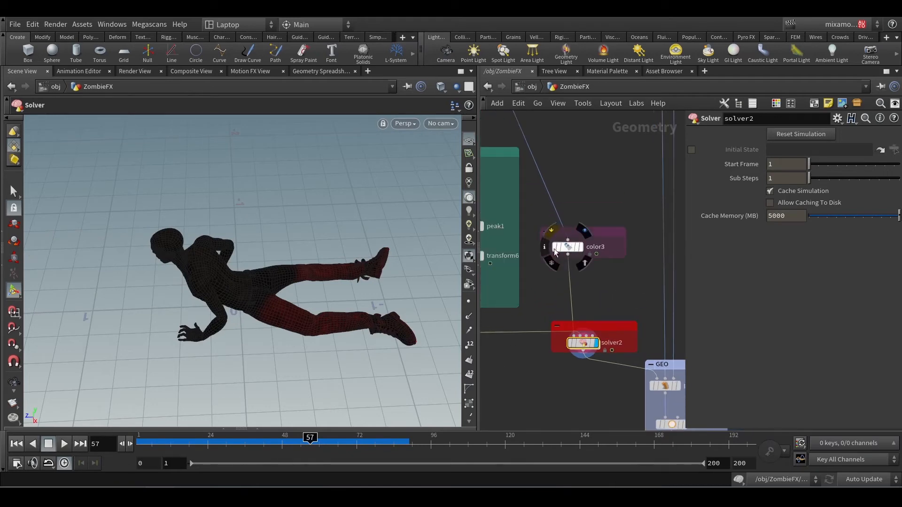
middle_drag(570, 149, 592, 222)
scroll(591, 222, down, 2)
middle_drag(532, 159, 543, 190)
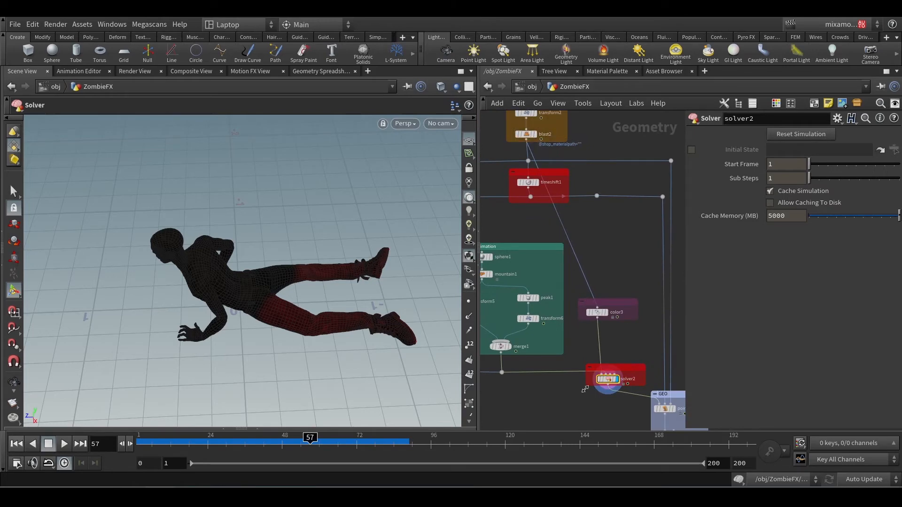
Set the timeline to frame 73 to examine the colour around the hips, and connect color3 to timeshift1's output
drag(138, 441, 155, 443)
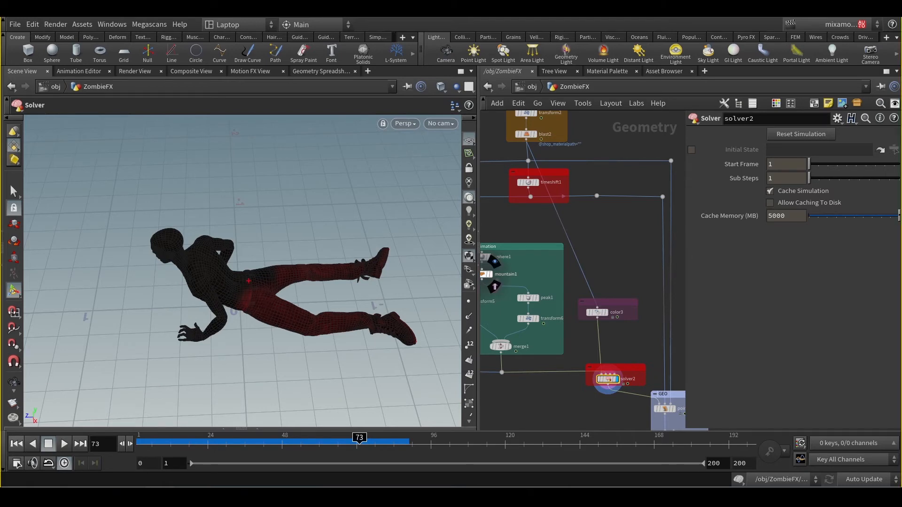
drag(218, 279, 267, 305)
mouse_move(244, 301)
mouse_down()
mouse_move(334, 404)
mouse_move(464, 423)
mouse_up()
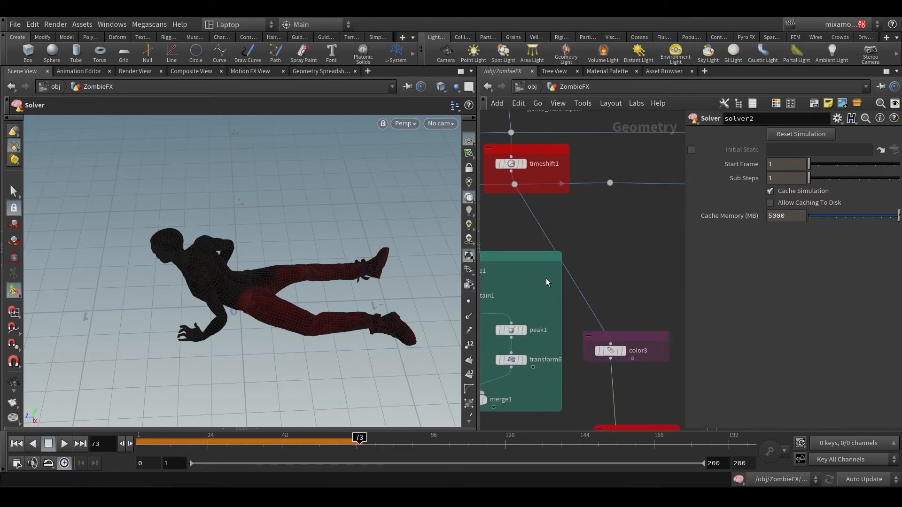
Follow solver2's output to pointdeform2 in the GEO group and return the timeline to frame 1
scroll(580, 278, down, 5)
scroll(592, 270, up, 3)
middle_drag(599, 261, 565, 190)
scroll(594, 307, up, 2)
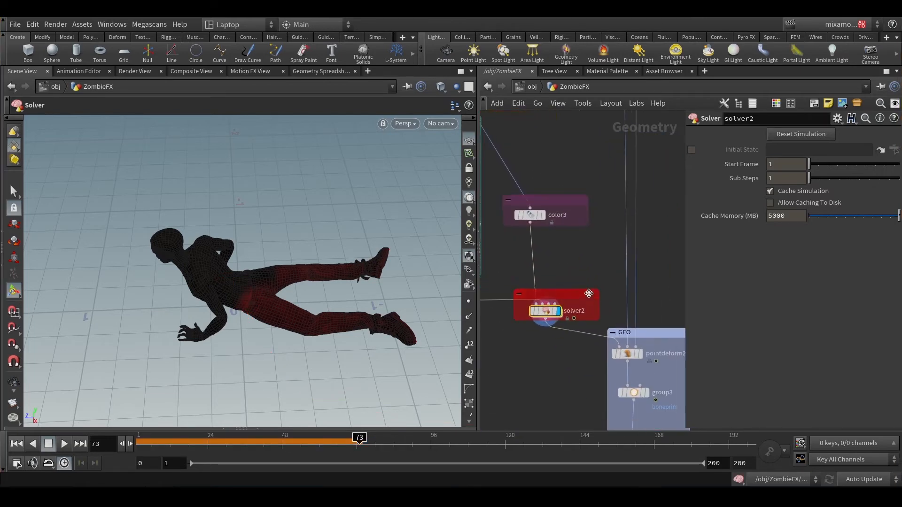
middle_drag(596, 310, 572, 267)
mouse_move(574, 325)
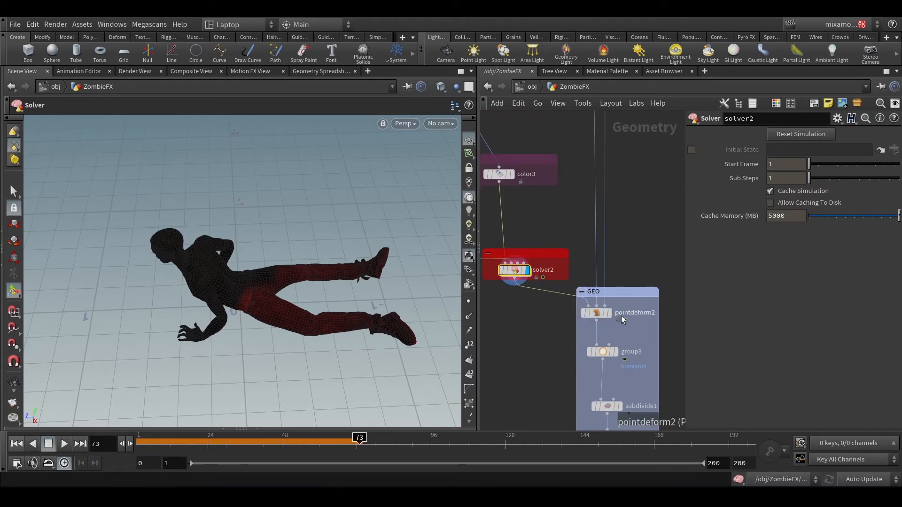
key(ctrl+Up)
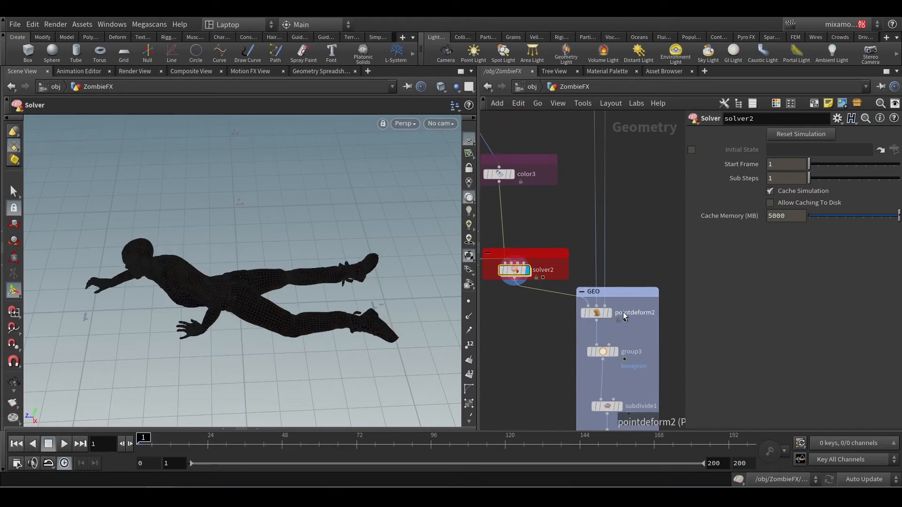
Display pointdeform2 at frame 59 and inspect group3's boneprim point group and its base group expression
click(609, 313)
click(598, 315)
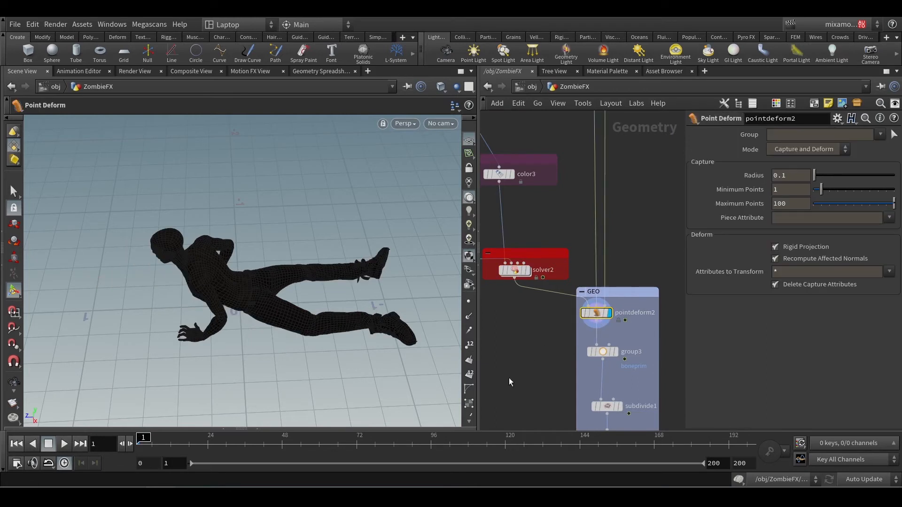
key(Up)
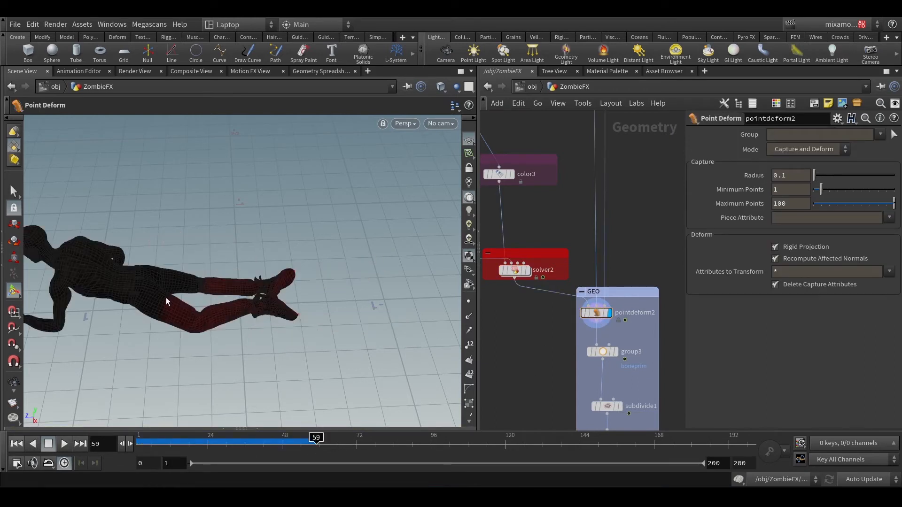
click(614, 352)
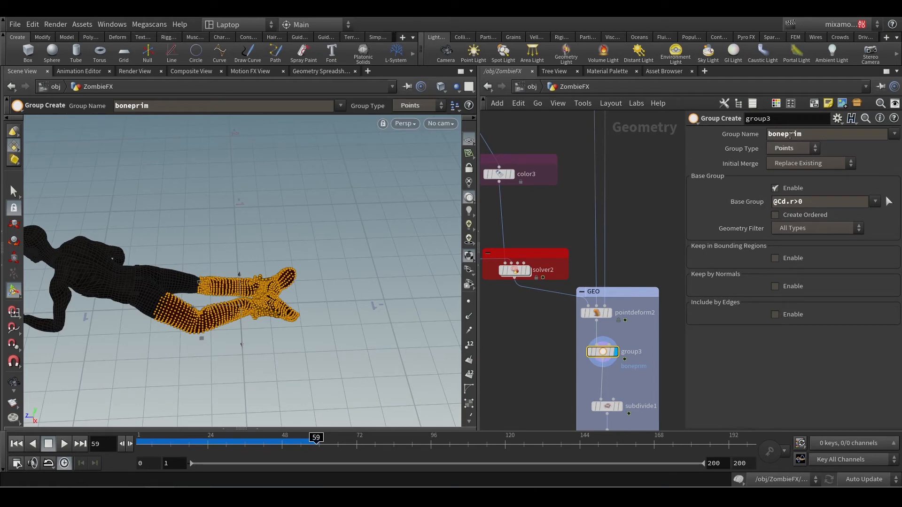
middle_drag(664, 348, 657, 160)
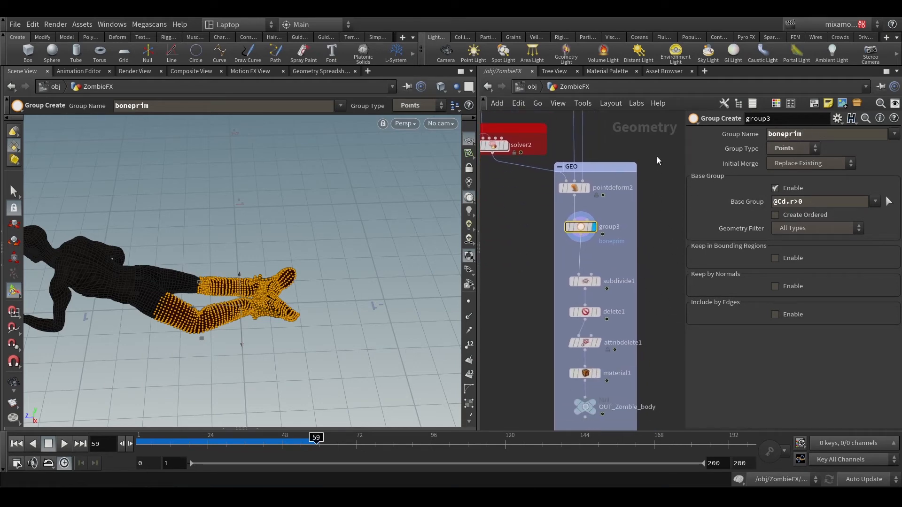
Bypass subdivide1 and display delete1 to examine the cut edges of the legs without subdivision
click(597, 281)
scroll(627, 320, up, 2)
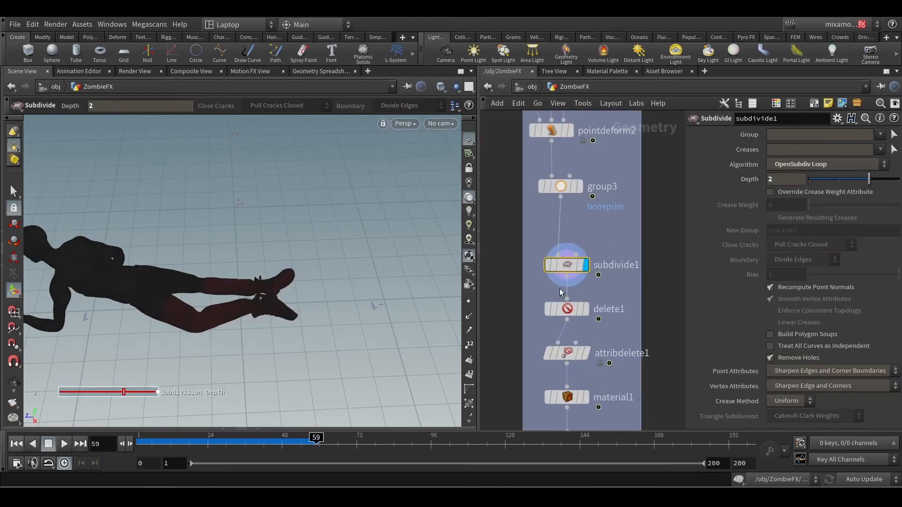
mouse_move(550, 268)
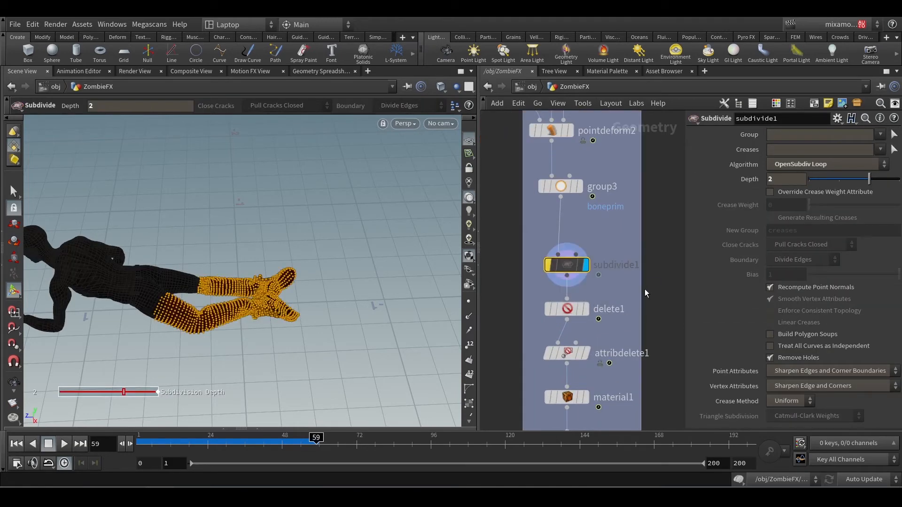
click(588, 311)
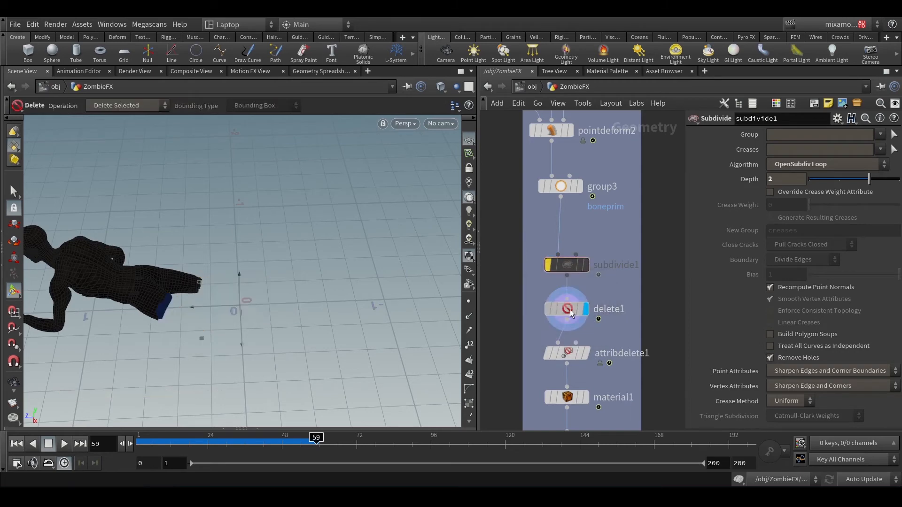
scroll(146, 308, up, 5)
scroll(147, 308, up, 3)
drag(199, 313, 216, 292)
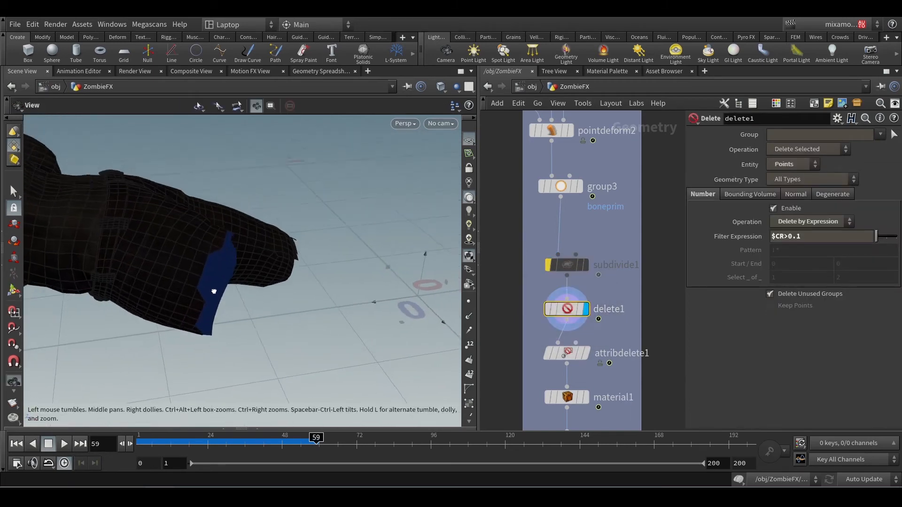
Re-enable subdivide1 and examine the cut leg edges with subdivision from close up and from farther away
scroll(143, 260, up, 3)
drag(143, 261, 255, 247)
key(Return)
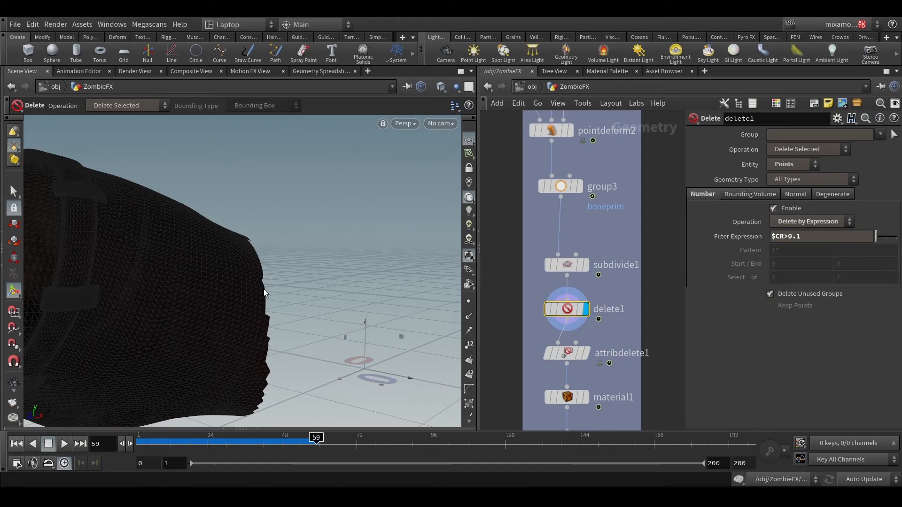
click(567, 265)
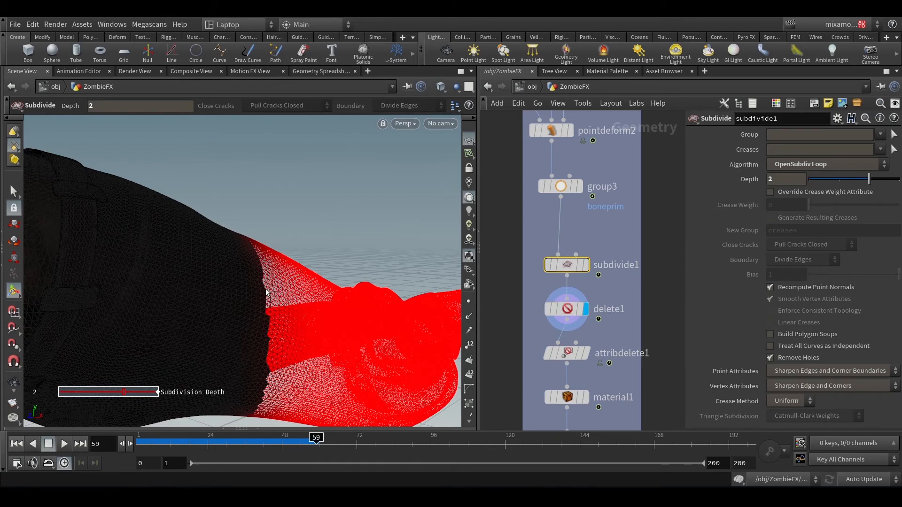
click(530, 302)
alt+scroll(325, 244, down, 5)
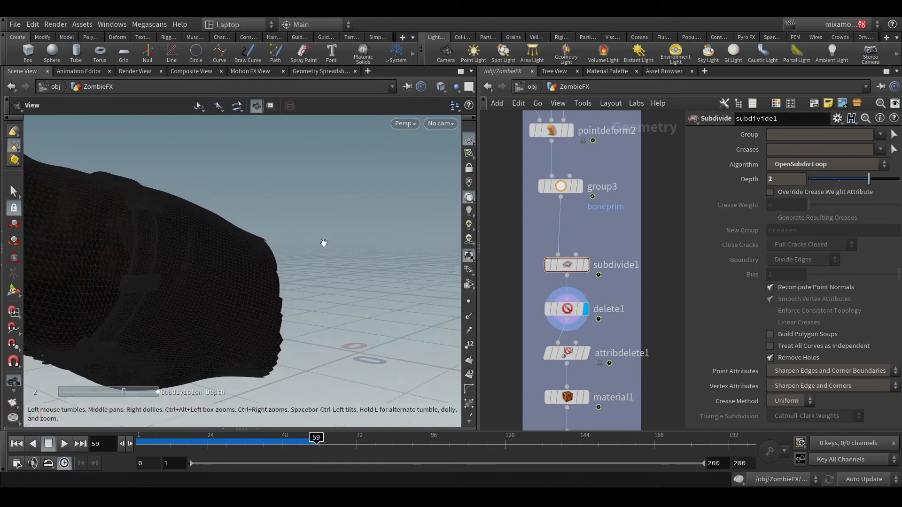
alt+drag(329, 244, 294, 291)
alt+scroll(297, 298, down, 4)
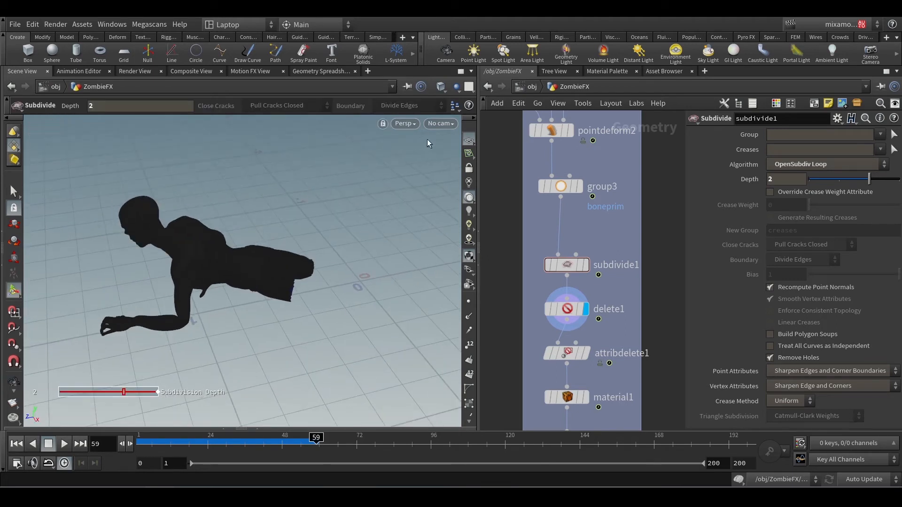
View the zombie through cam3 and review group3, subdivide1 and the filter expression of delete1
click(442, 126)
click(449, 178)
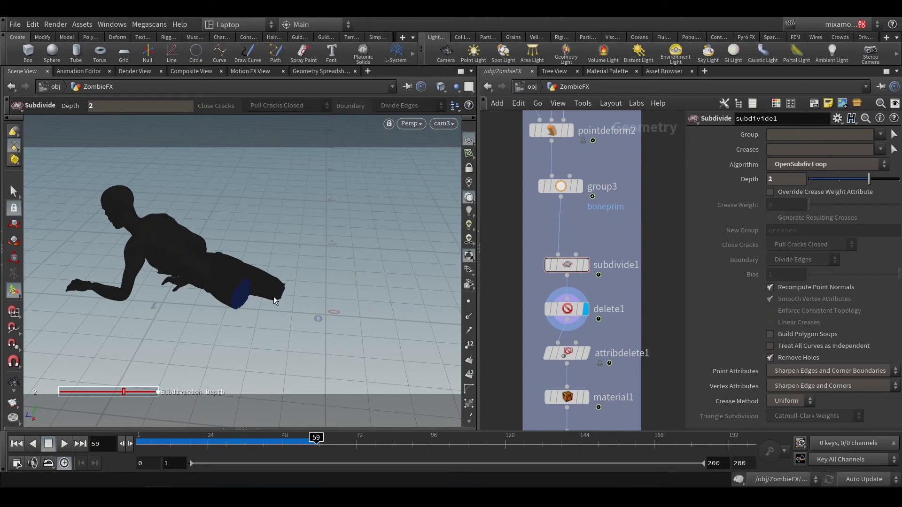
click(568, 190)
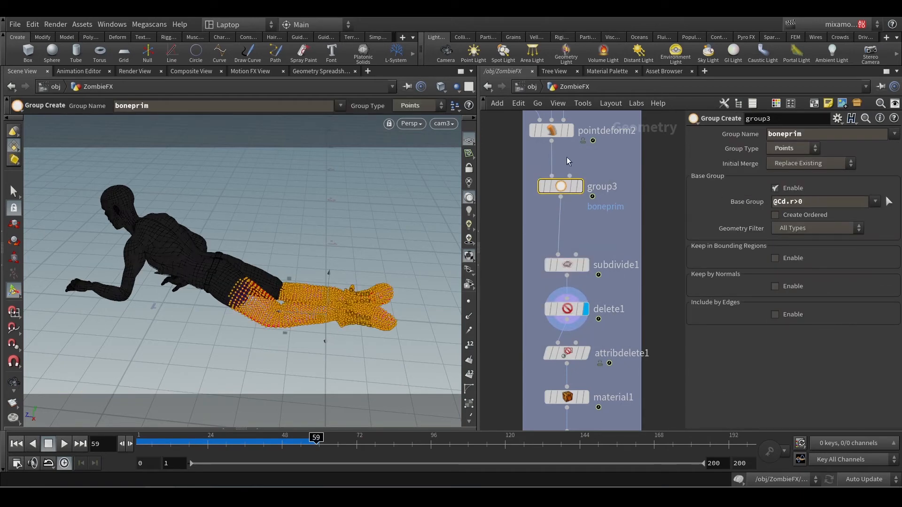
click(568, 264)
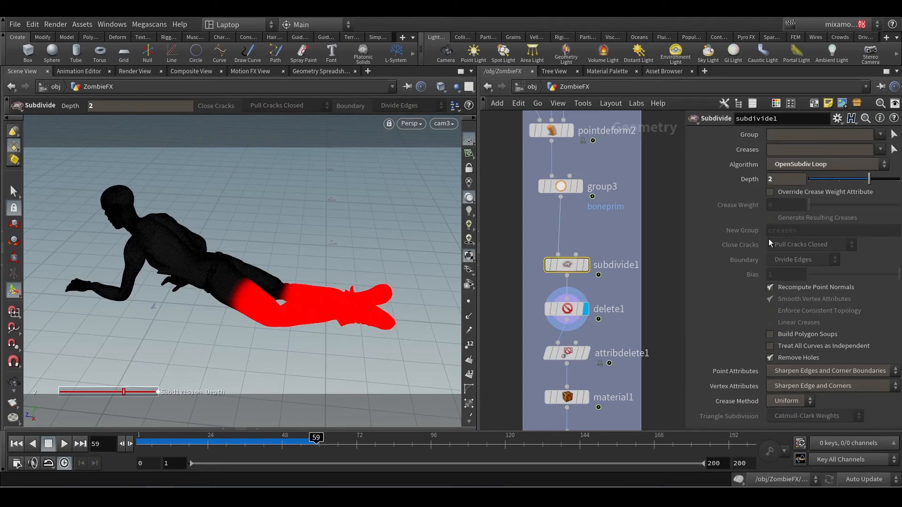
click(583, 312)
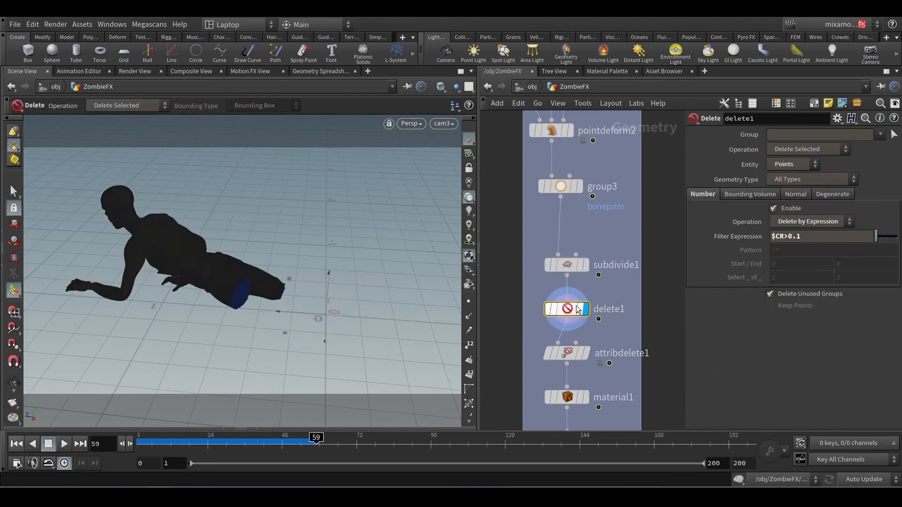
triple_click(799, 236)
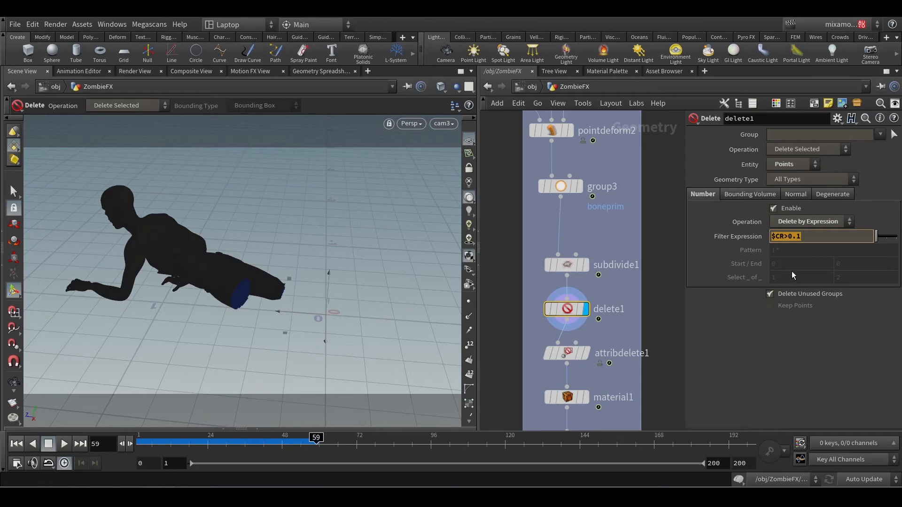
Survey the GEO chain down to OUT_Zombie_body, then trace the network back up to solver2 and color3
click(669, 324)
middle_drag(670, 338, 682, 271)
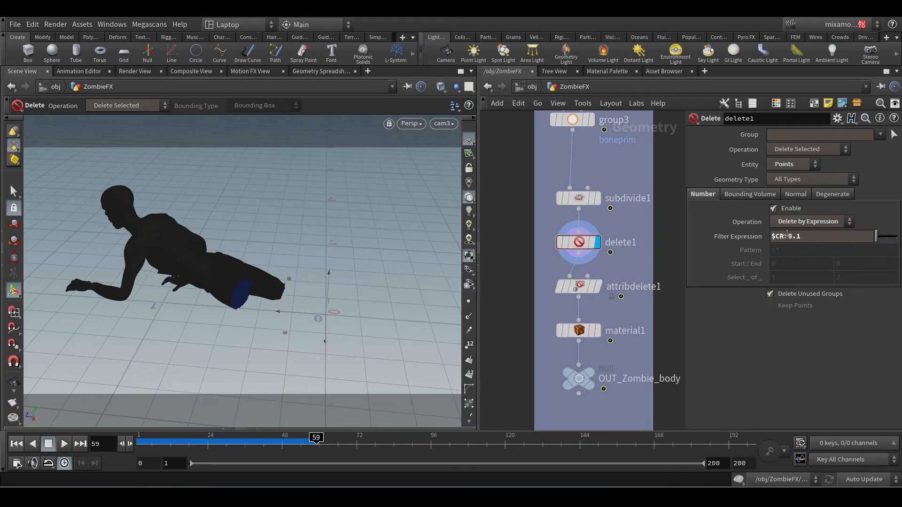
mouse_move(591, 291)
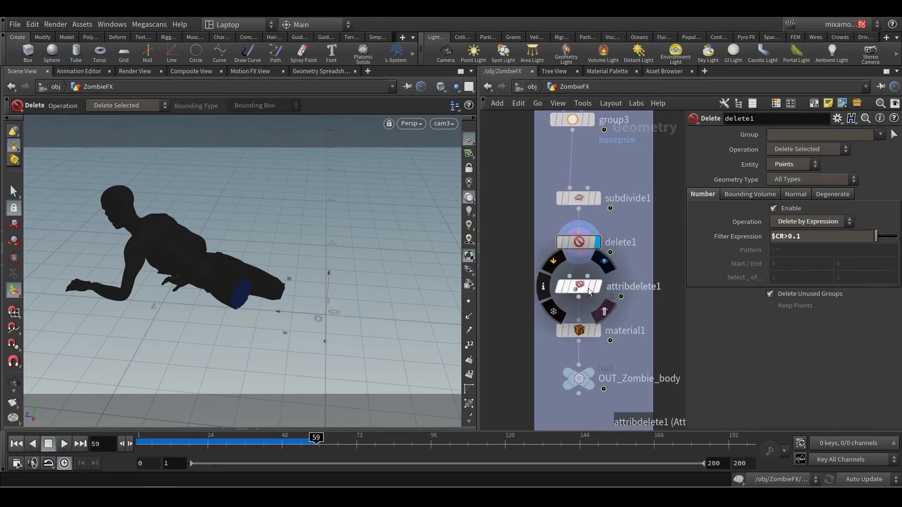
alt+drag(161, 269, 202, 284)
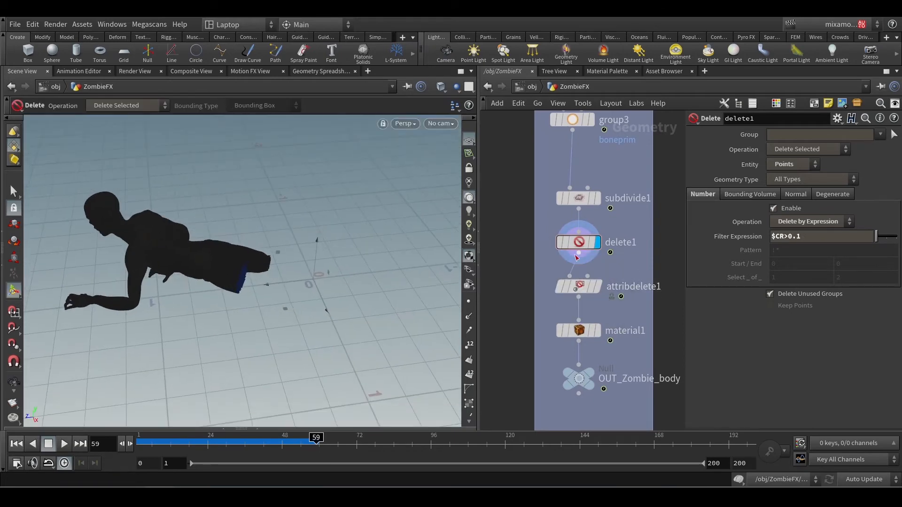
middle_click(577, 249)
scroll(500, 203, down, 4)
middle_drag(511, 166, 560, 271)
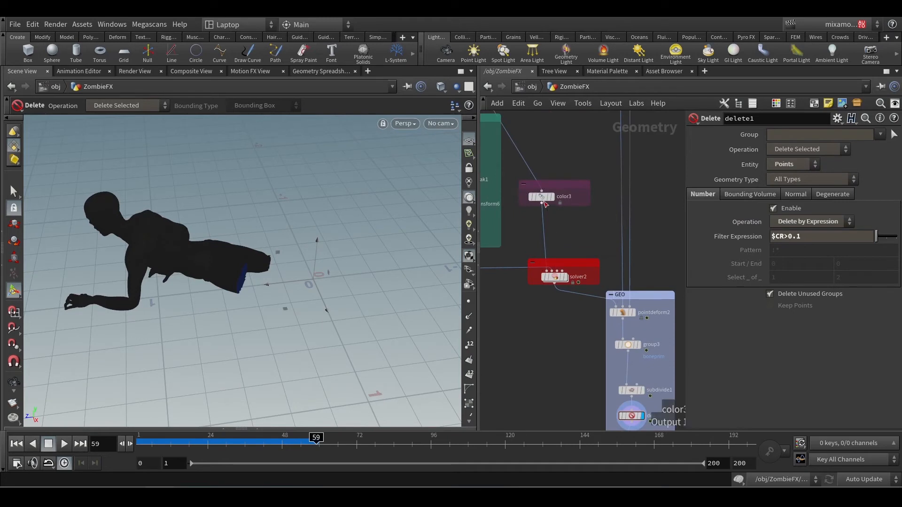
Display the result of attribdelete1 in the GEO network box and inspect the zombie body more closely
middle_drag(558, 332, 506, 273)
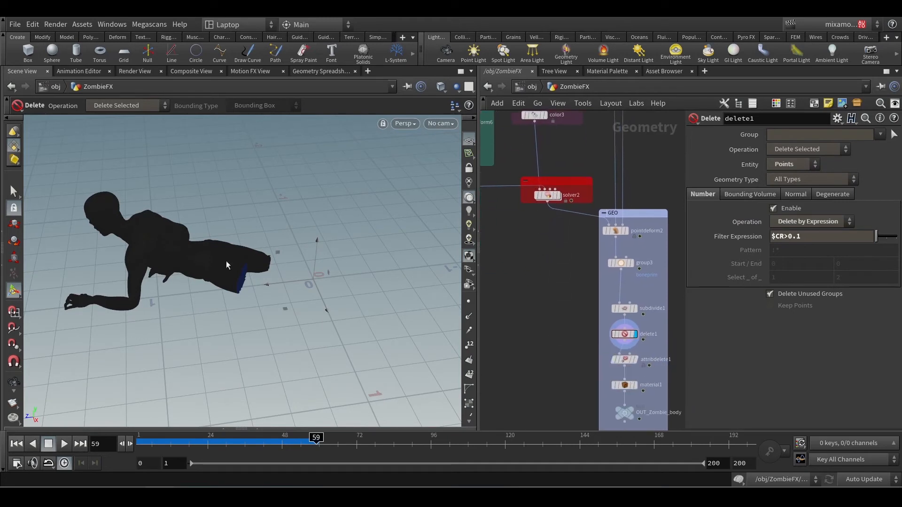
middle_drag(584, 373, 557, 306)
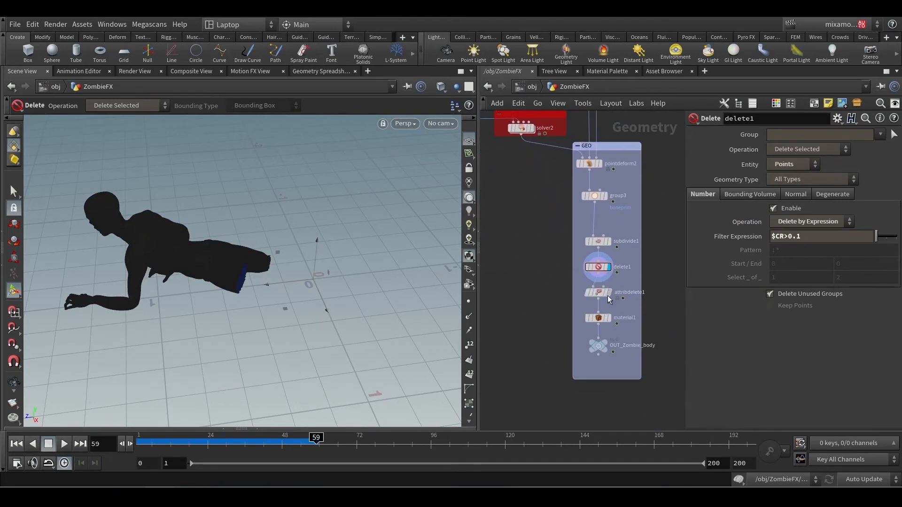
click(600, 295)
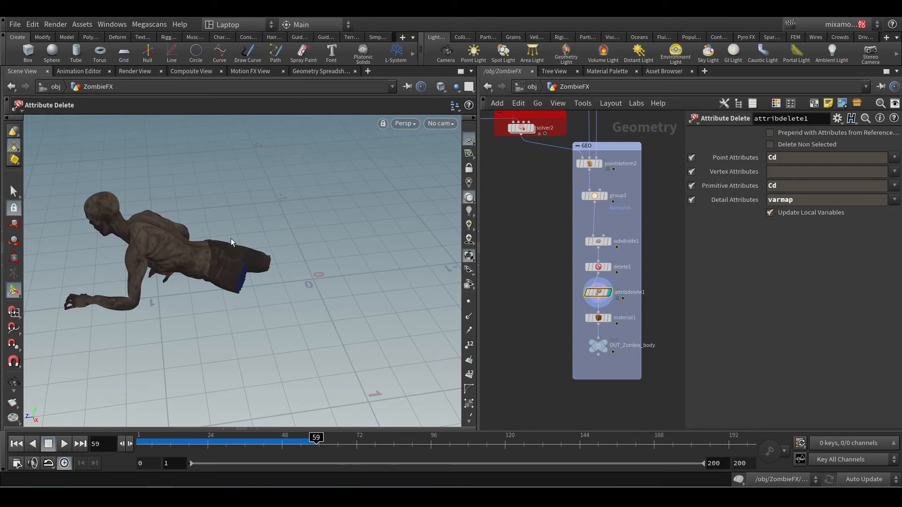
key(Escape)
mouse_move(184, 237)
mouse_down()
mouse_move(147, 242)
mouse_move(169, 199)
mouse_move(247, 201)
mouse_move(276, 213)
mouse_move(198, 241)
mouse_up()
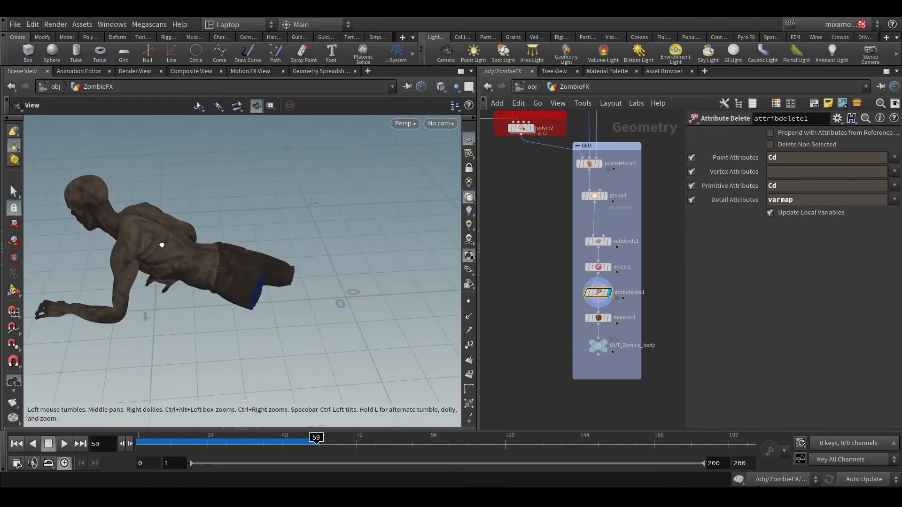
key(Return)
Display material1 and examine the group and material path of its first material entry
click(598, 319)
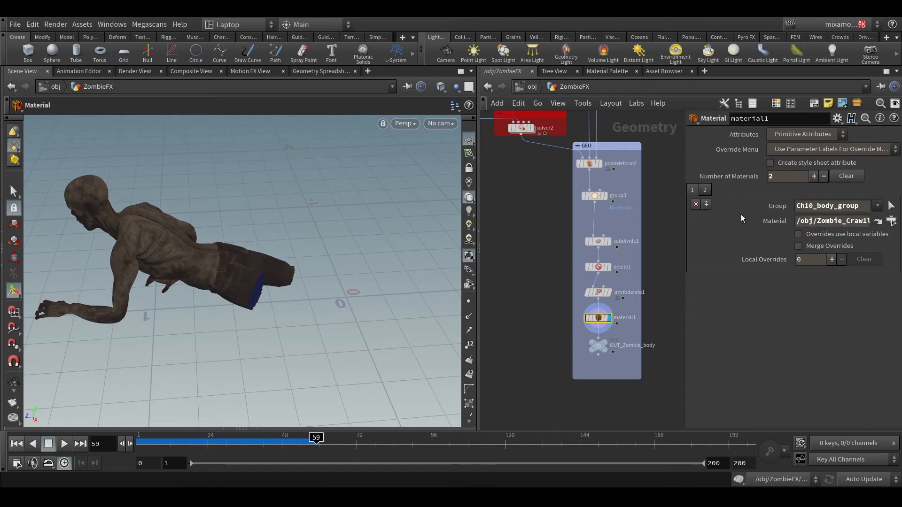
drag(686, 236, 556, 229)
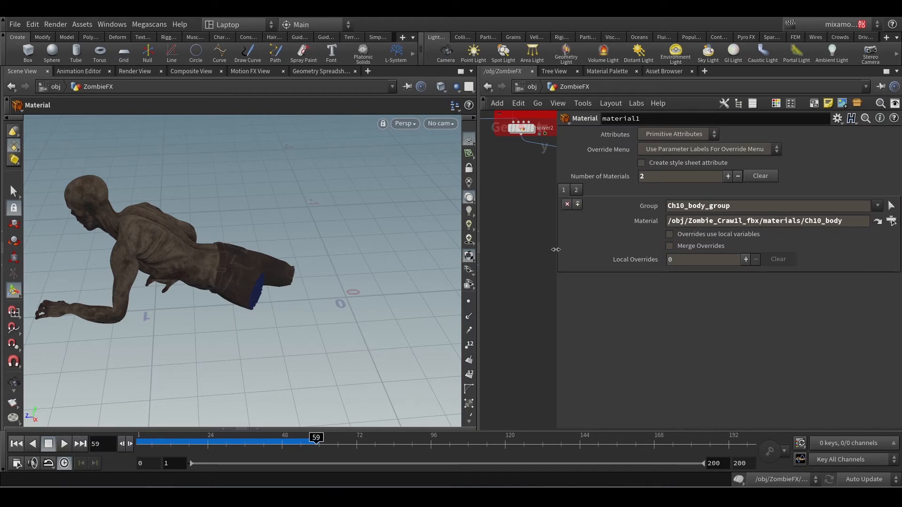
drag(556, 249, 734, 250)
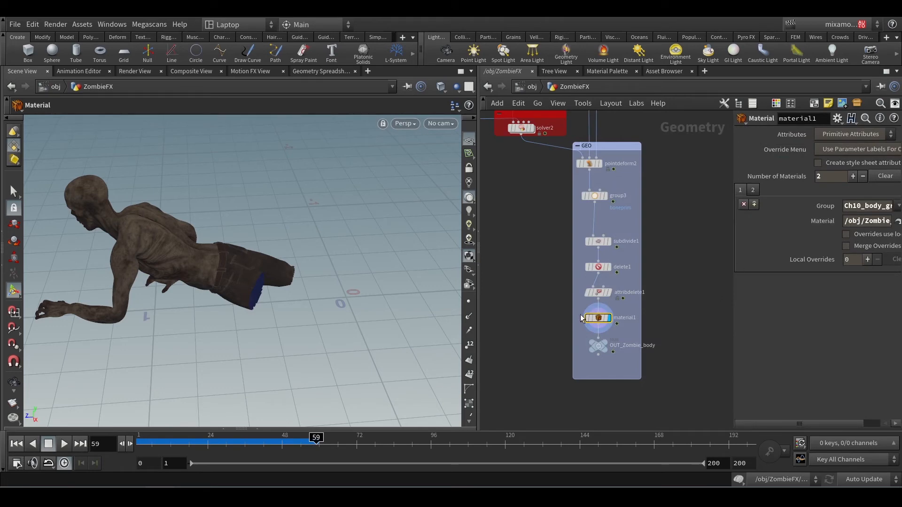
scroll(574, 314, up, 1)
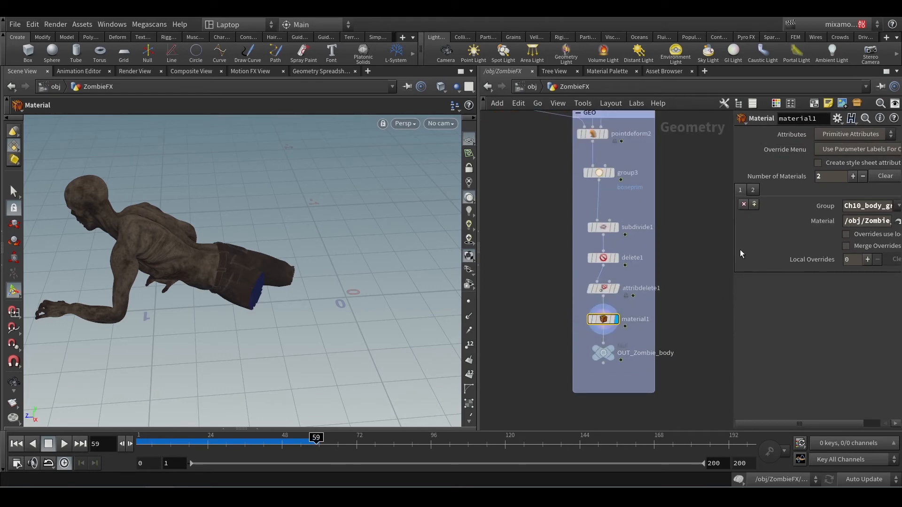
drag(734, 249, 639, 254)
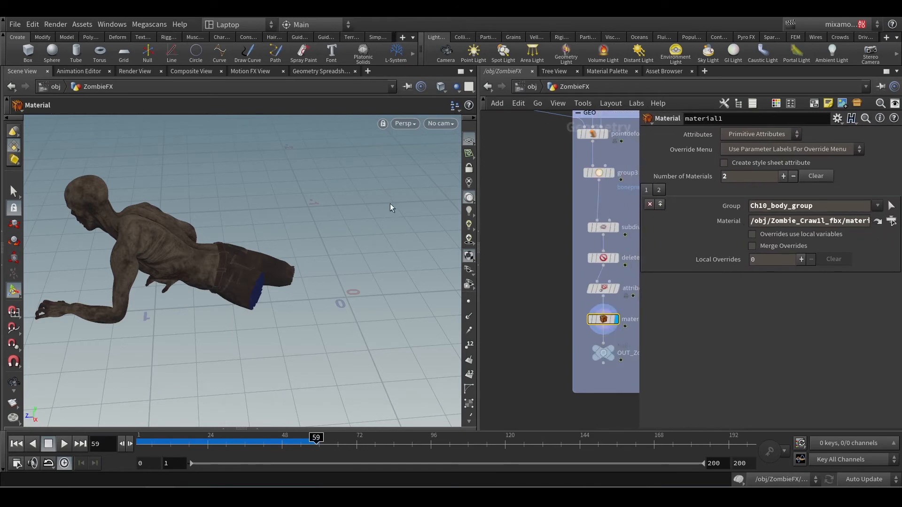
Show the viewport group list for material1 and switch it from material path attributes to primitive groups
key(Return)
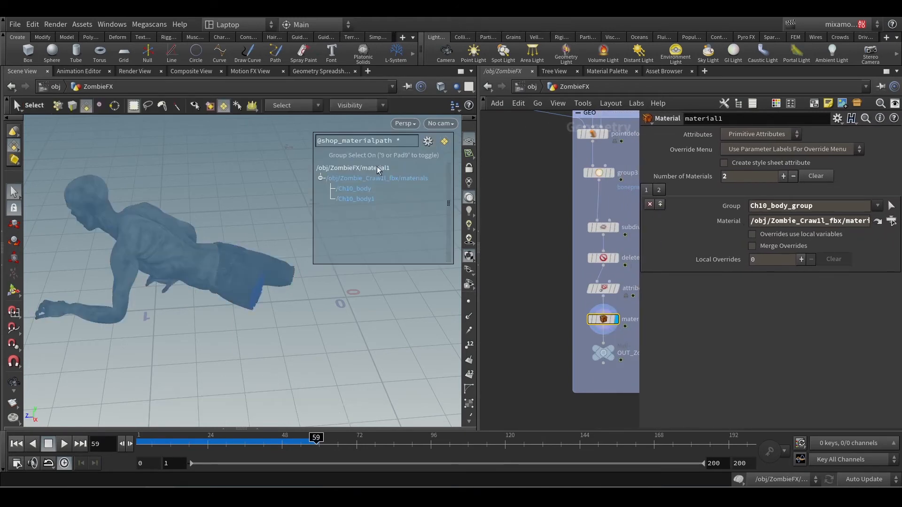
click(427, 141)
click(458, 275)
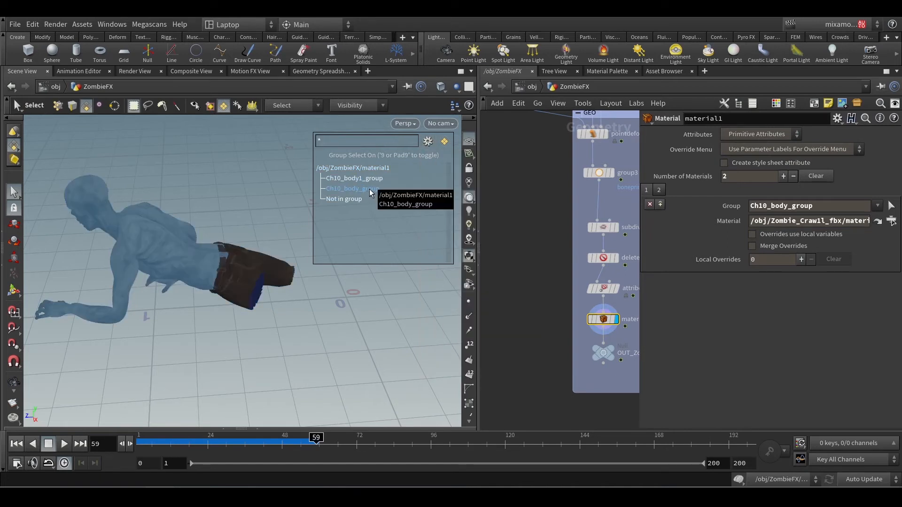
Compare the groups assigned in material1's two material entries with the body parts in the viewport group list
click(659, 191)
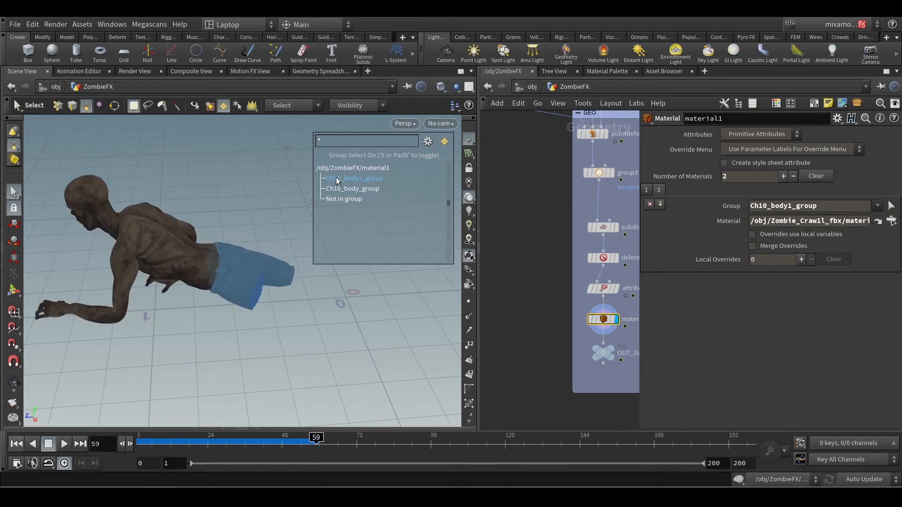
click(646, 190)
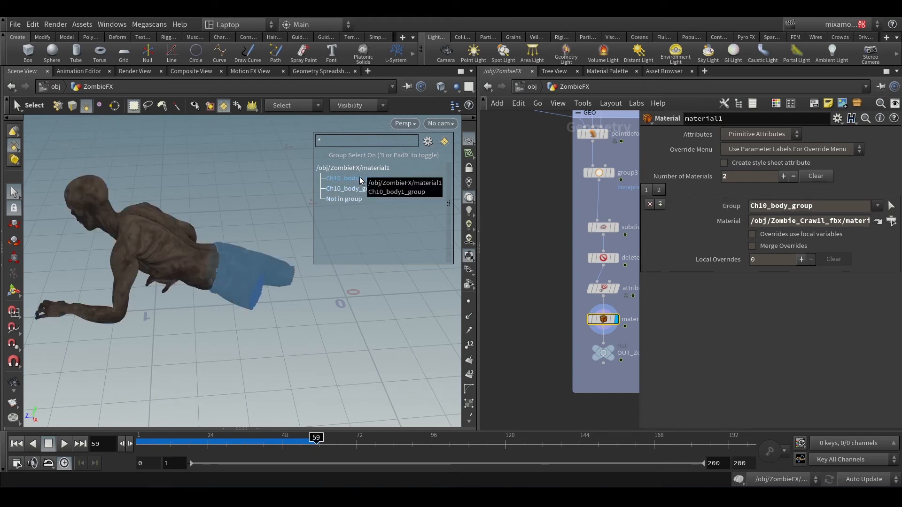
click(662, 190)
click(647, 190)
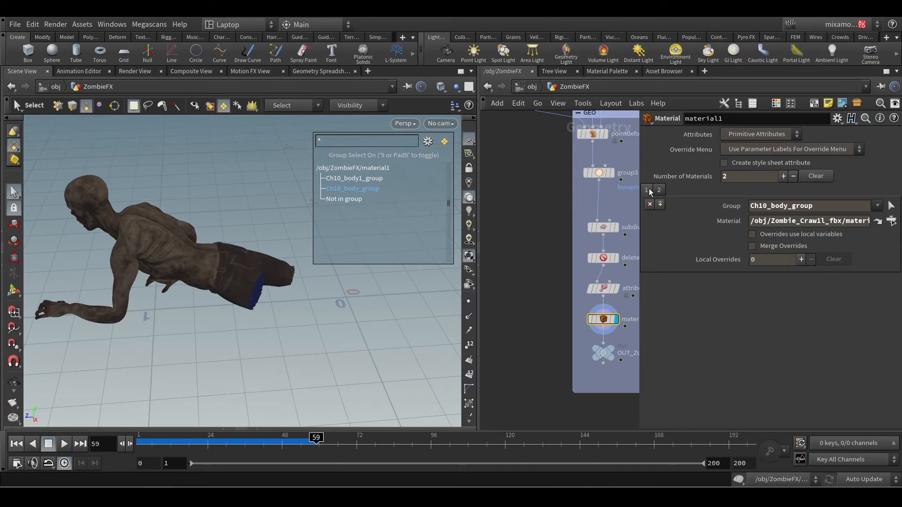
click(654, 190)
Follow the second entry's material path to the Ch10_body1 shader and examine it alongside the Ch10_body shader
drag(639, 238, 496, 238)
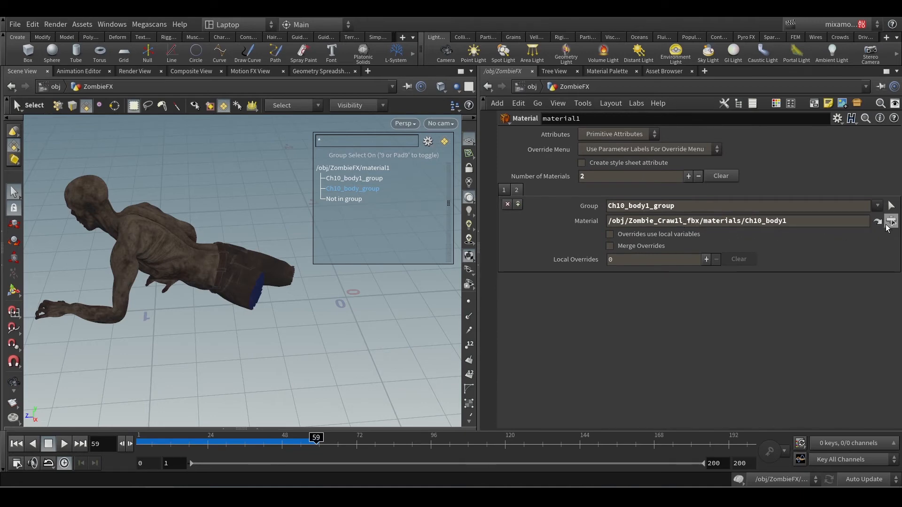
click(878, 222)
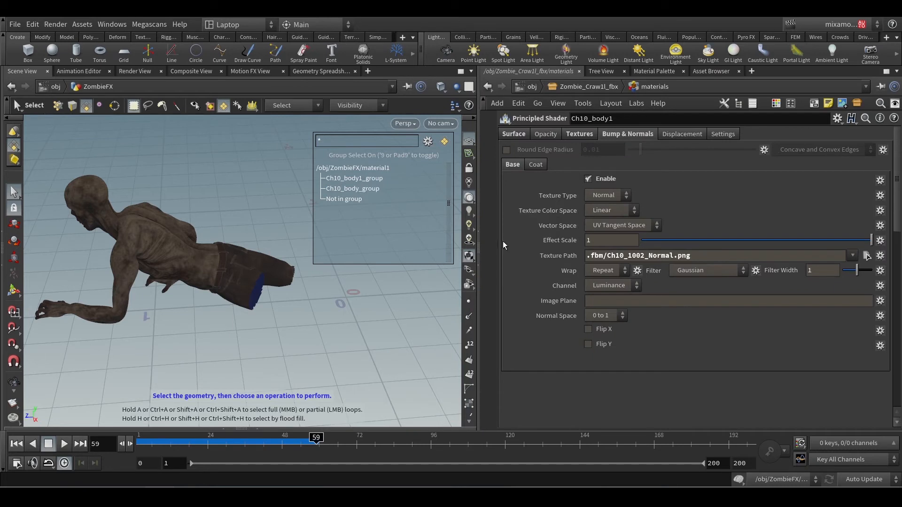
drag(496, 240, 649, 245)
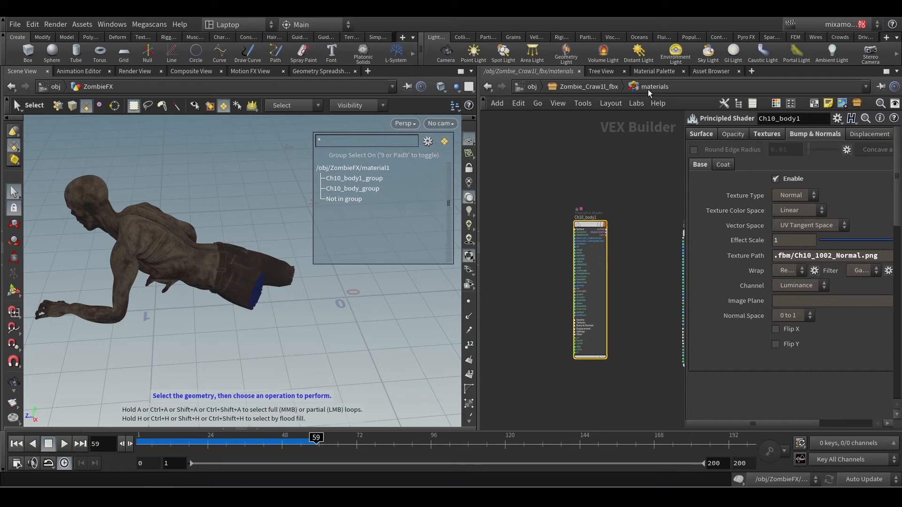
middle_drag(618, 254, 572, 274)
scroll(568, 264, up, 2)
drag(572, 193, 538, 273)
middle_drag(594, 285, 580, 283)
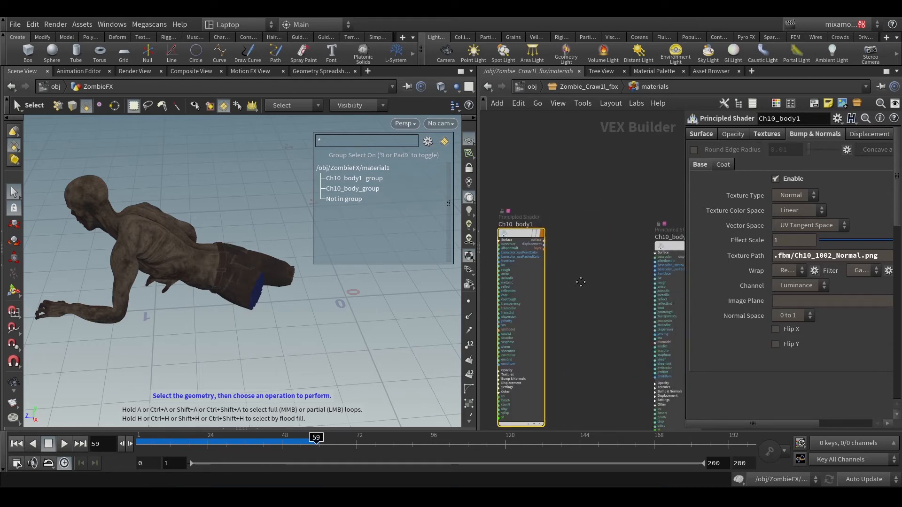
scroll(580, 282, down, 2)
click(644, 295)
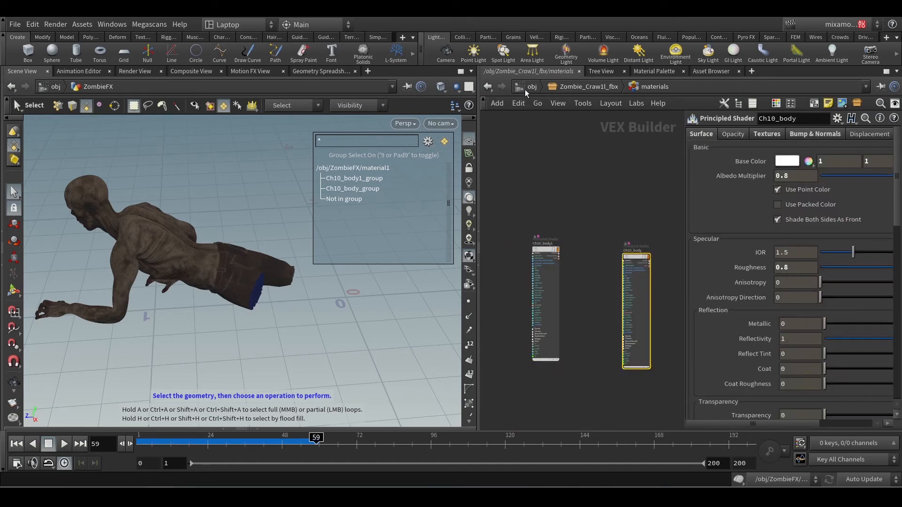
Go from the object level into the materials network of Zombie_Craw1l_fbx and view both body shaders
click(525, 89)
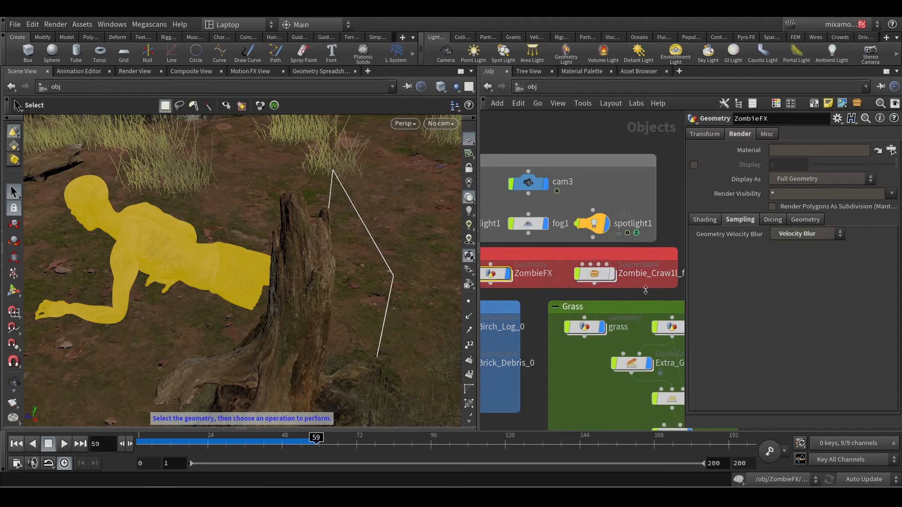
click(598, 281)
double_click(597, 281)
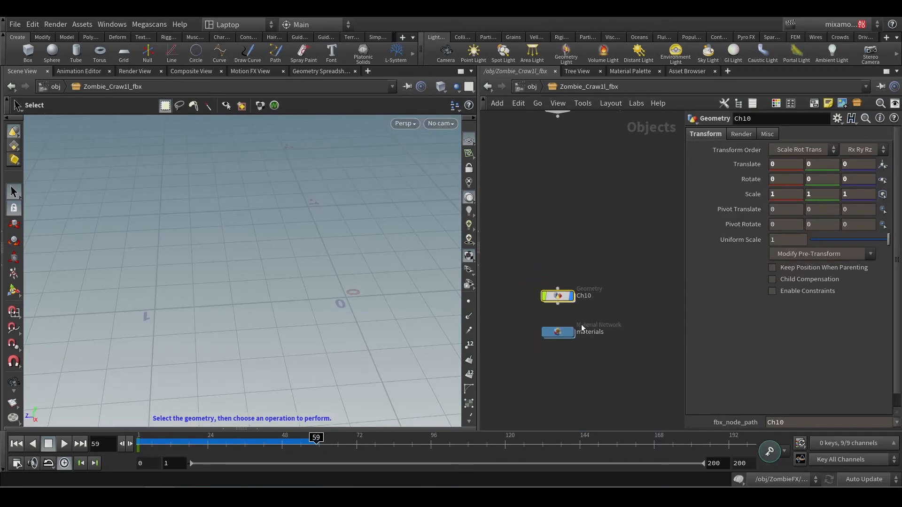
click(562, 334)
double_click(559, 333)
click(542, 289)
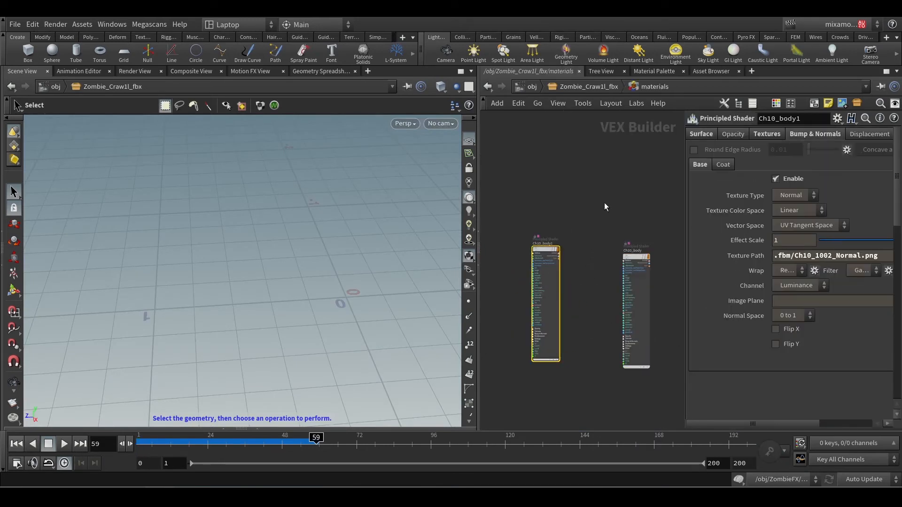
click(625, 312)
scroll(561, 250, up, 4)
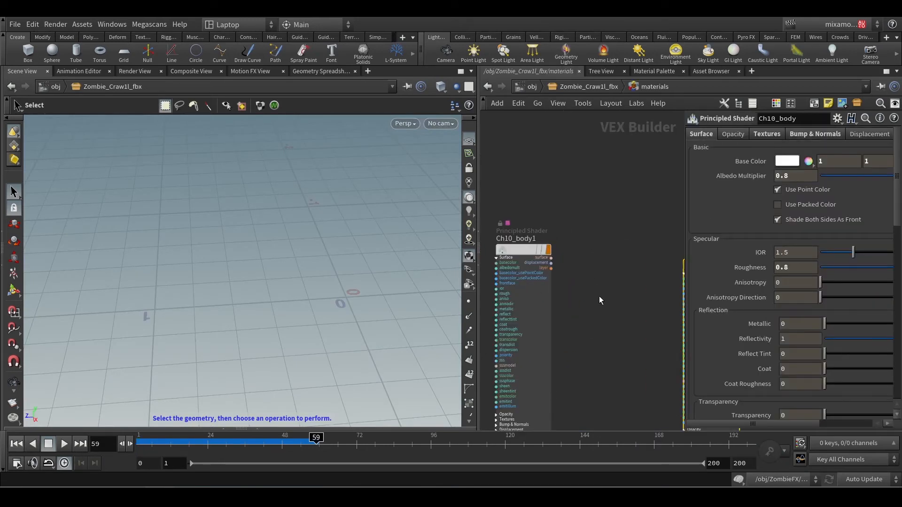
scroll(598, 299, down, 3)
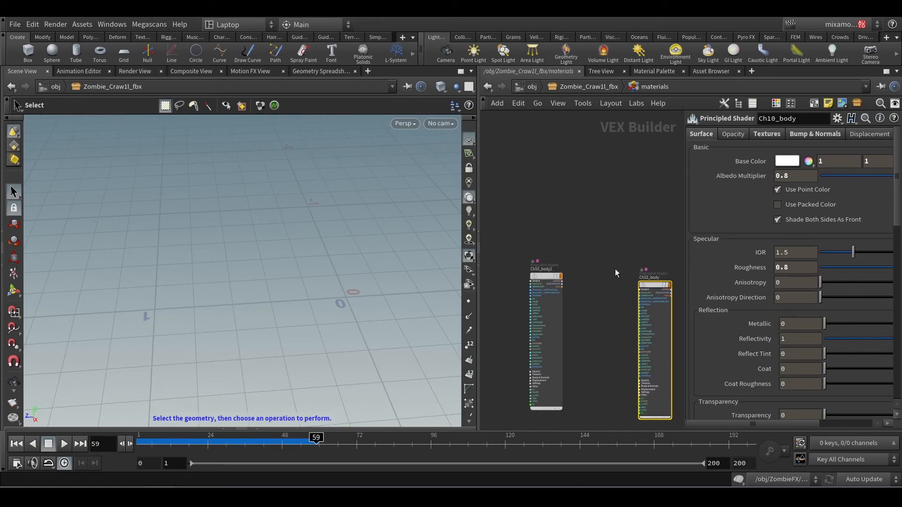
Return to the ZombieFX network and set the display flag on OUT_Zombie_body
click(532, 87)
middle_drag(496, 277, 544, 277)
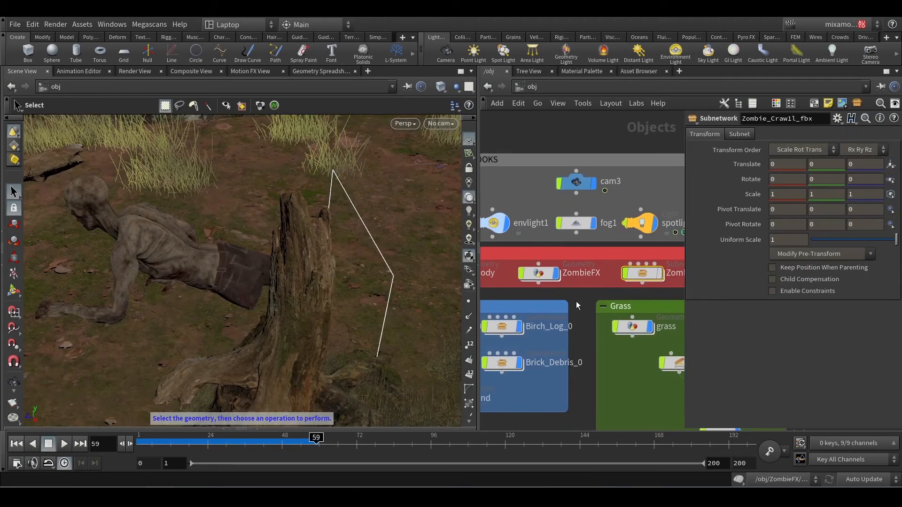
double_click(540, 273)
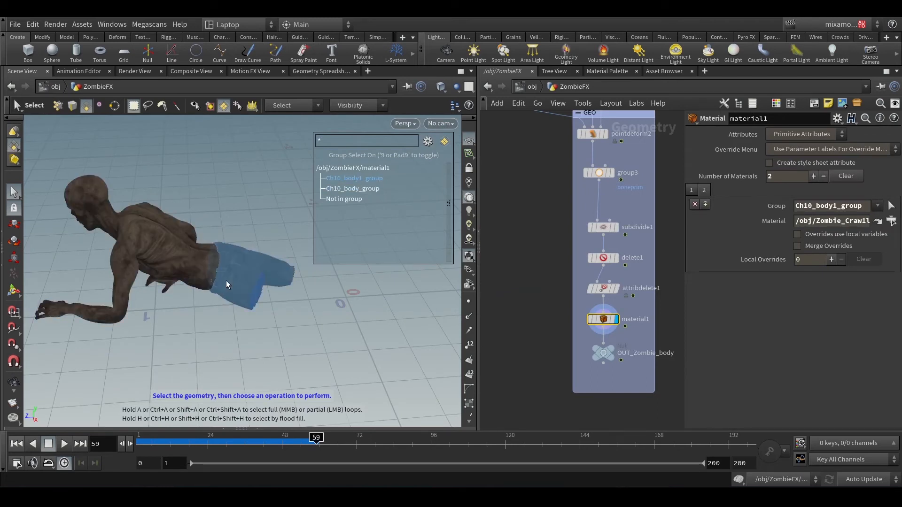
scroll(537, 352, down, 4)
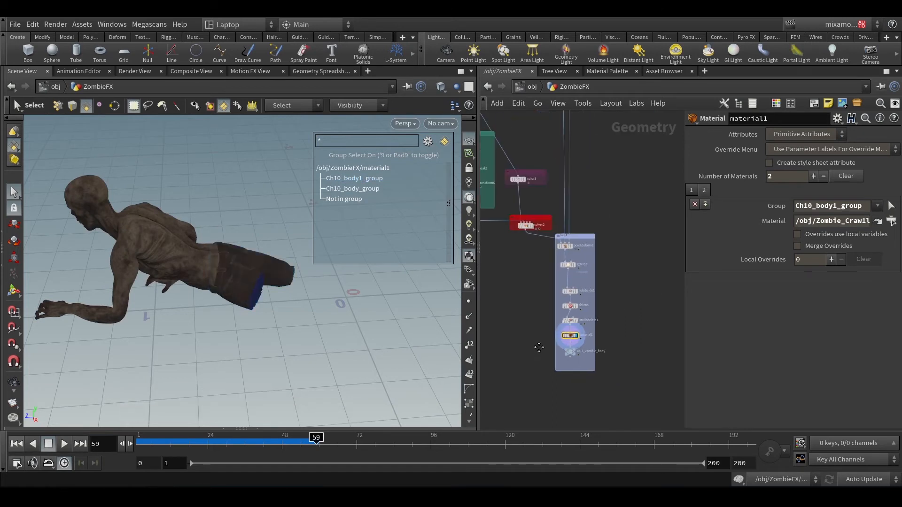
scroll(607, 327, up, 5)
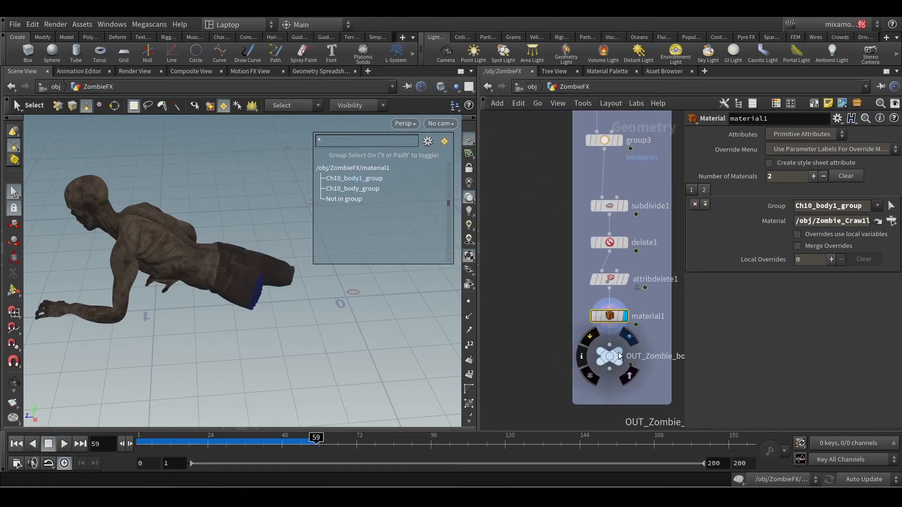
click(629, 337)
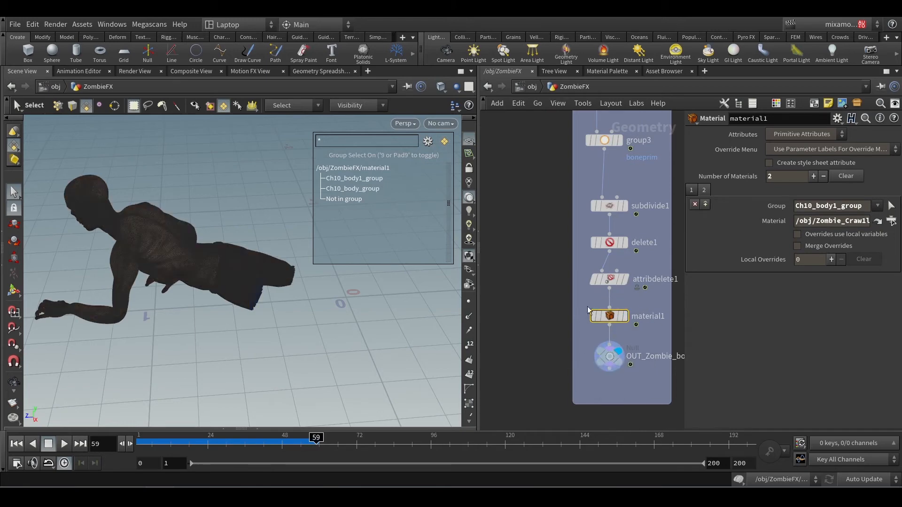
Add a third material entry to material1 and remove it again
scroll(546, 315, down, 3)
scroll(546, 315, up, 2)
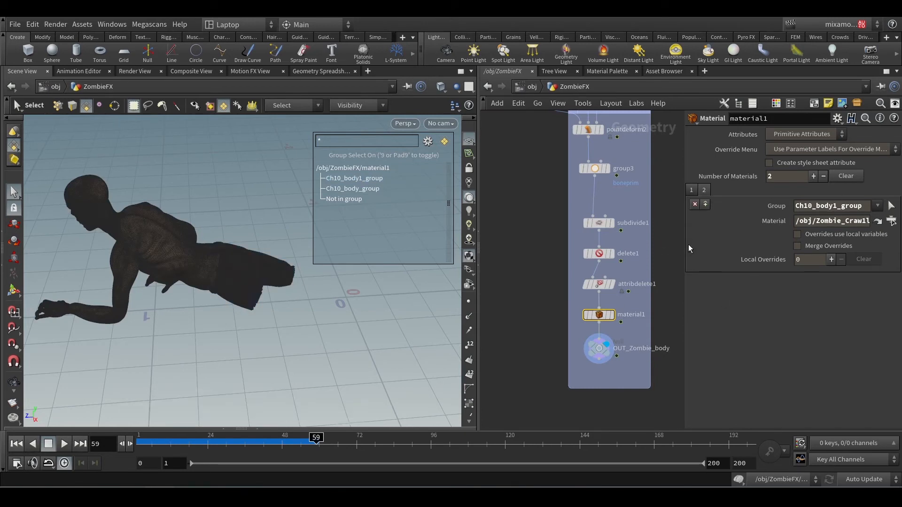
drag(683, 244, 582, 240)
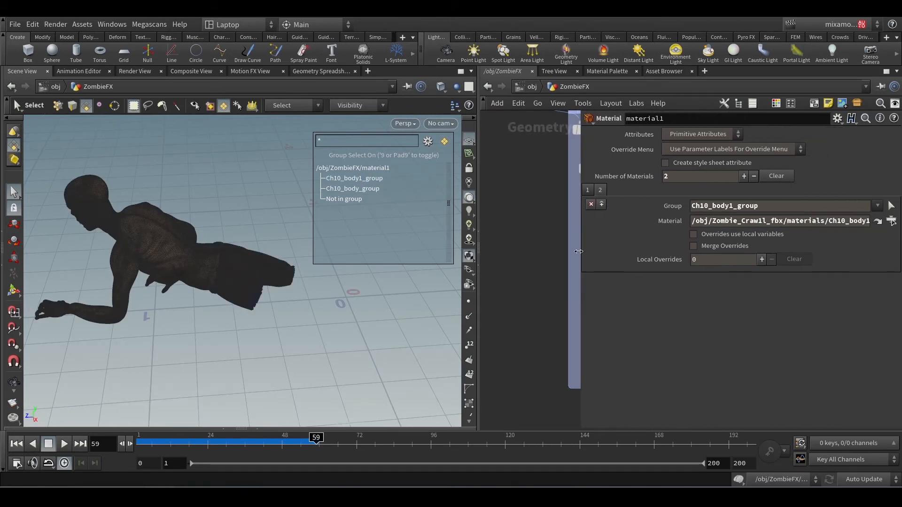
click(602, 206)
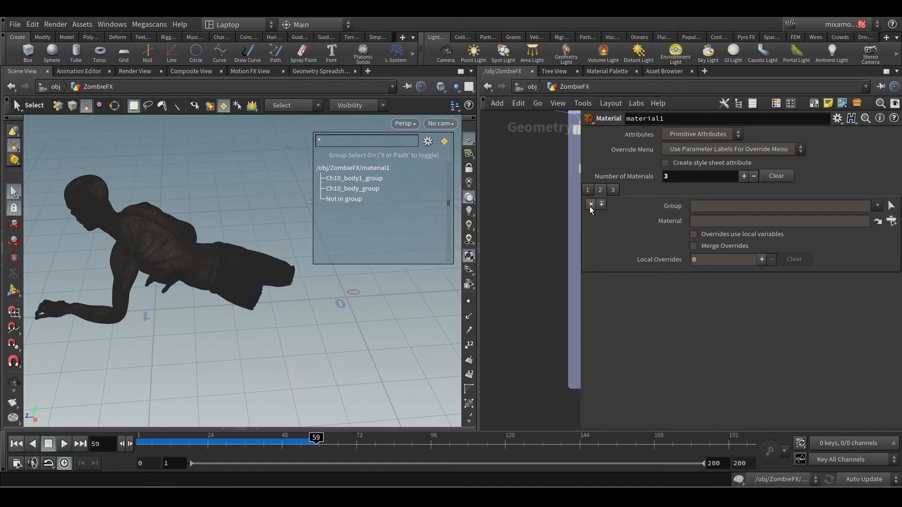
click(591, 205)
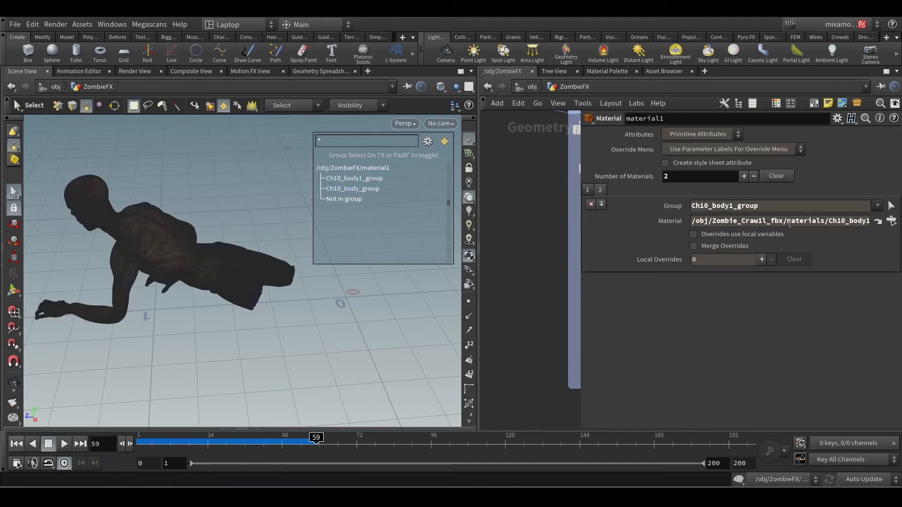
Jump to the Ch10_body1 shader from material1's second entry, and go back to the ZombieFX network
click(877, 221)
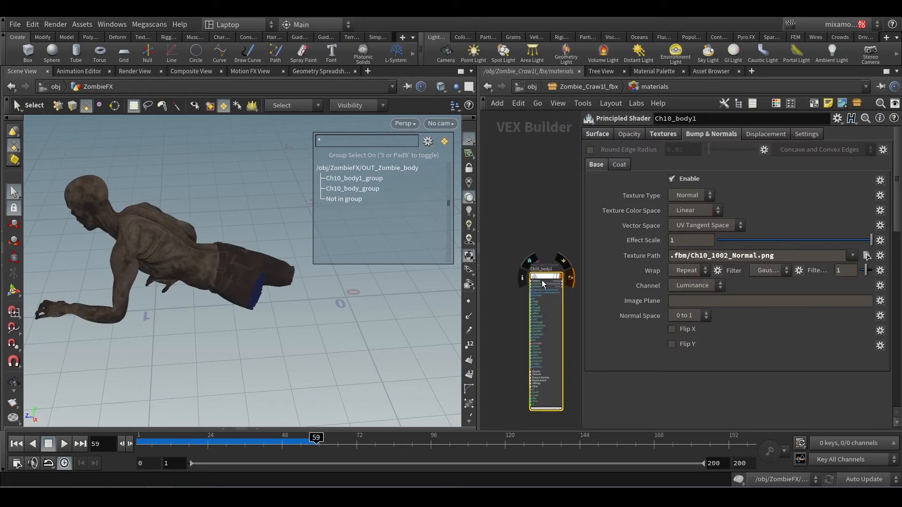
click(492, 88)
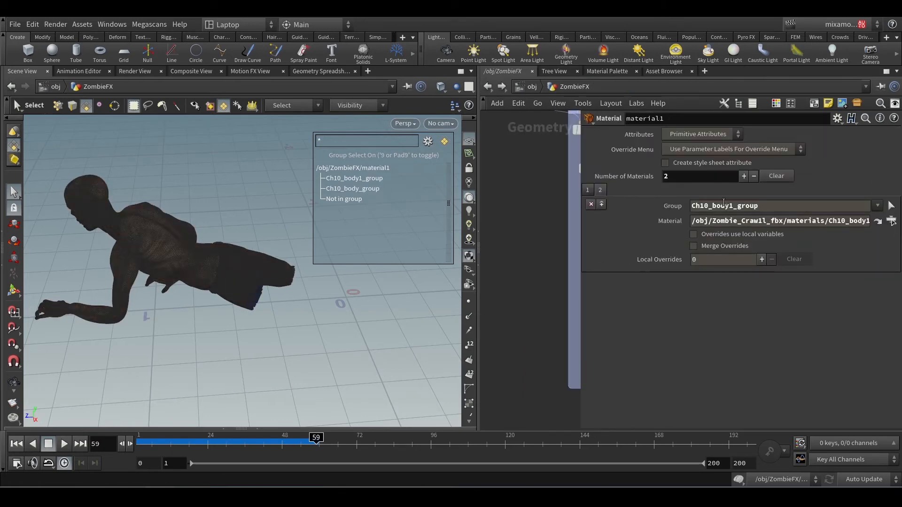
Open material1's second material entry and follow its assigned material path
click(600, 189)
click(878, 221)
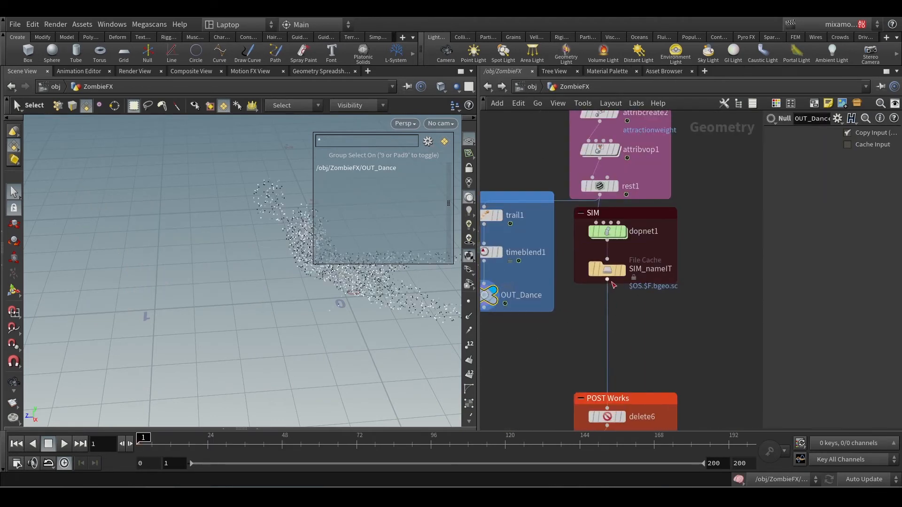
Hide the group list in the viewport and maximize the network view to show the whole ZombieFX node tree
click(224, 108)
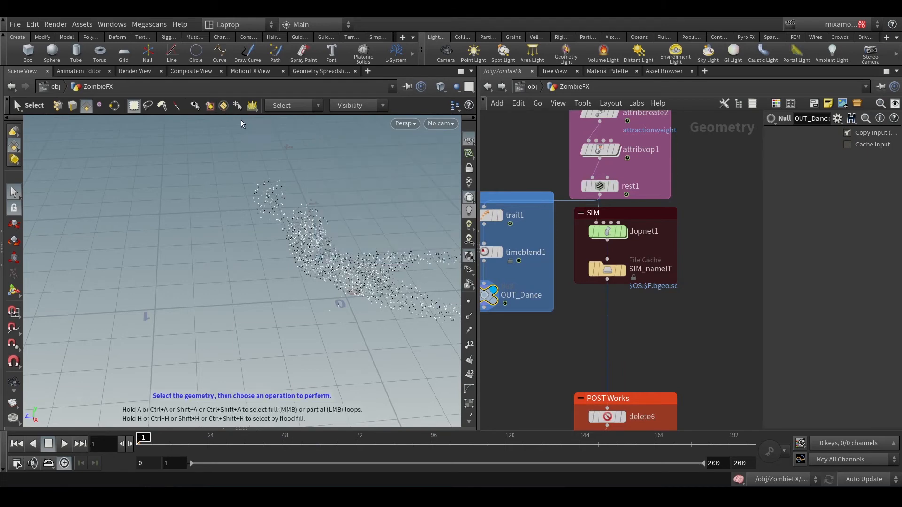
scroll(604, 227, down, 4)
middle_drag(636, 184, 621, 235)
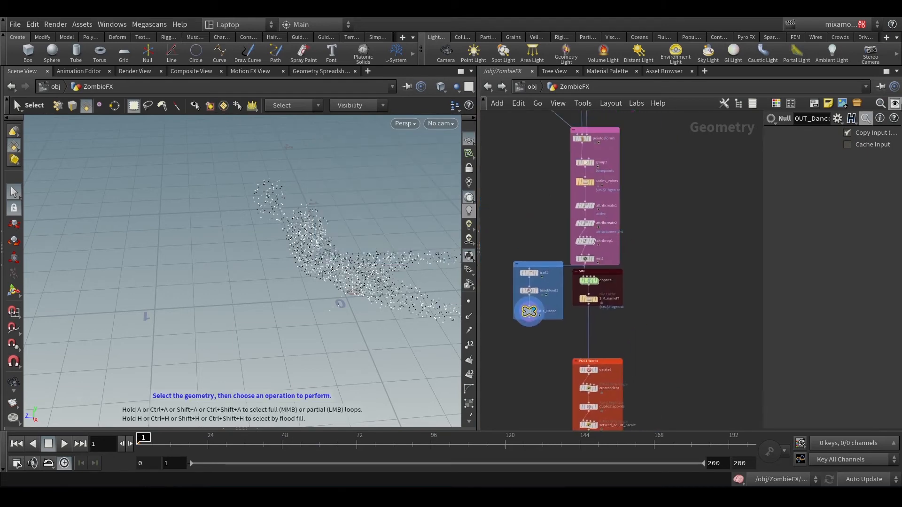
click(886, 73)
scroll(432, 201, up, 2)
middle_drag(433, 201, 493, 285)
scroll(493, 285, down, 5)
middle_drag(509, 244, 520, 287)
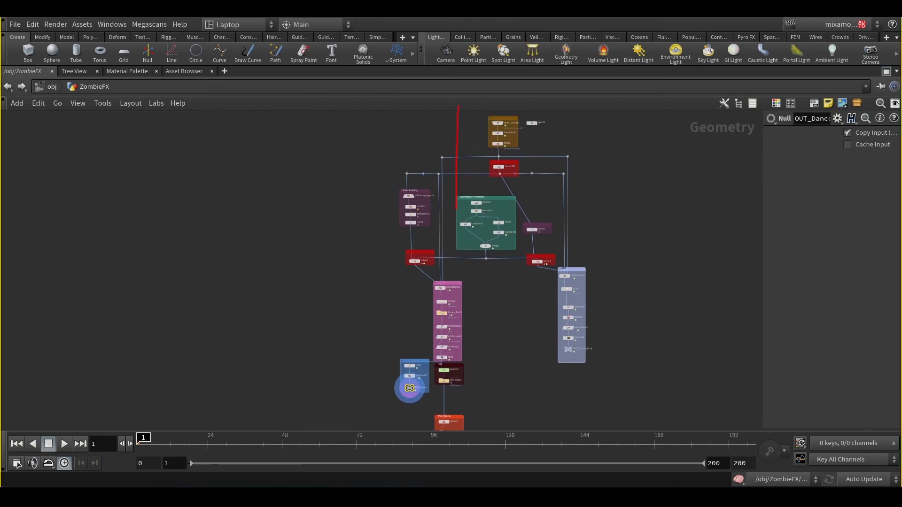
mouse_move(456, 209)
mouse_down()
mouse_move(463, 359)
mouse_move(365, 403)
mouse_up()
drag(460, 103, 370, 113)
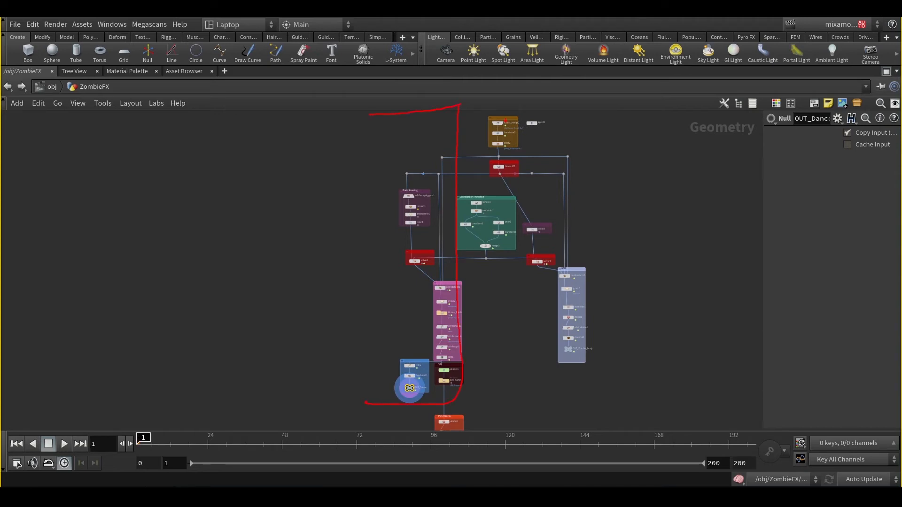
drag(565, 225, 631, 379)
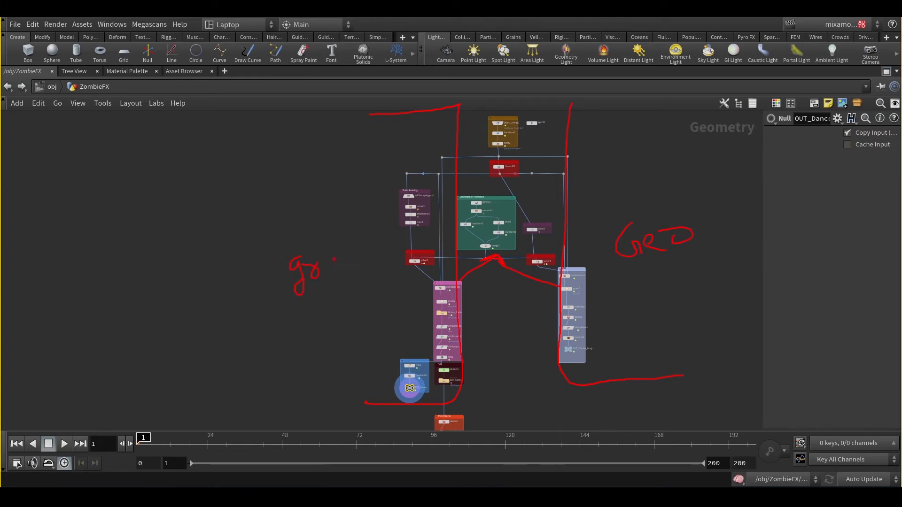
key(Escape)
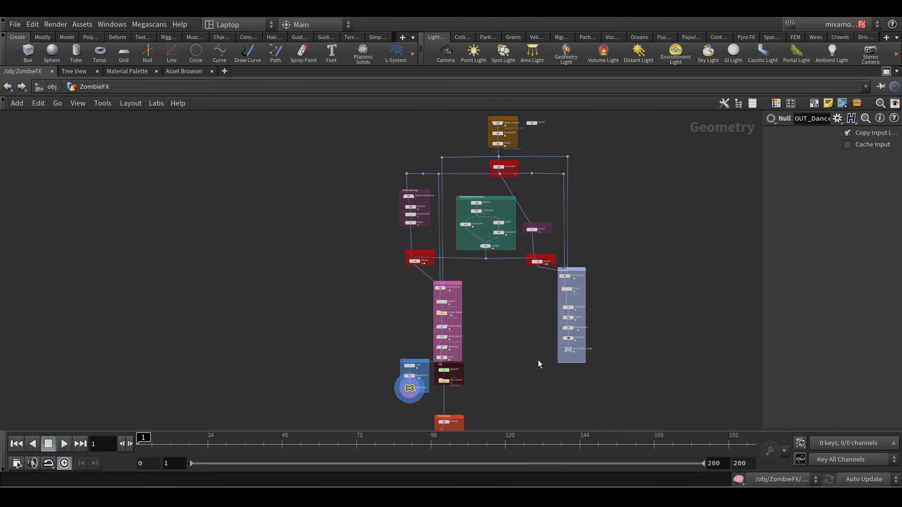
Select the SIM_nameIT file cache in the SIM box and view its save settings
scroll(478, 370, up, 3)
middle_drag(492, 371, 488, 215)
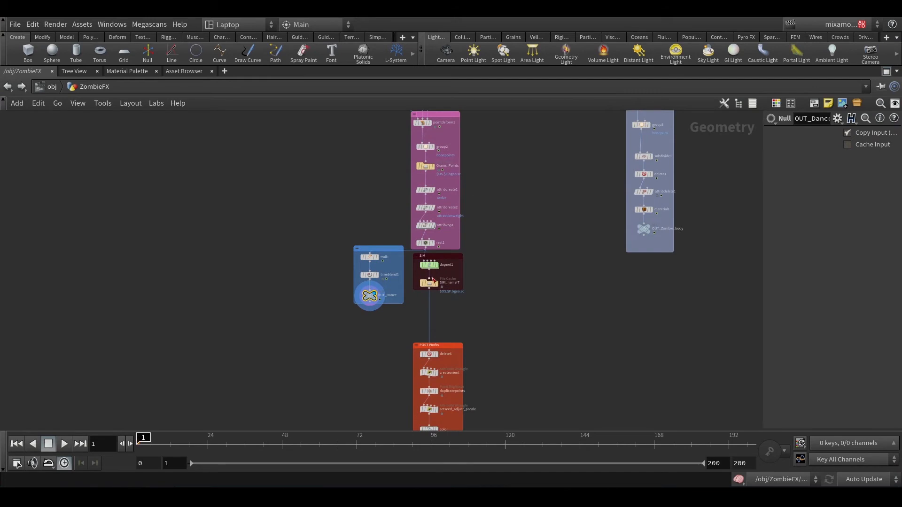
scroll(484, 311, up, 5)
drag(445, 300, 371, 255)
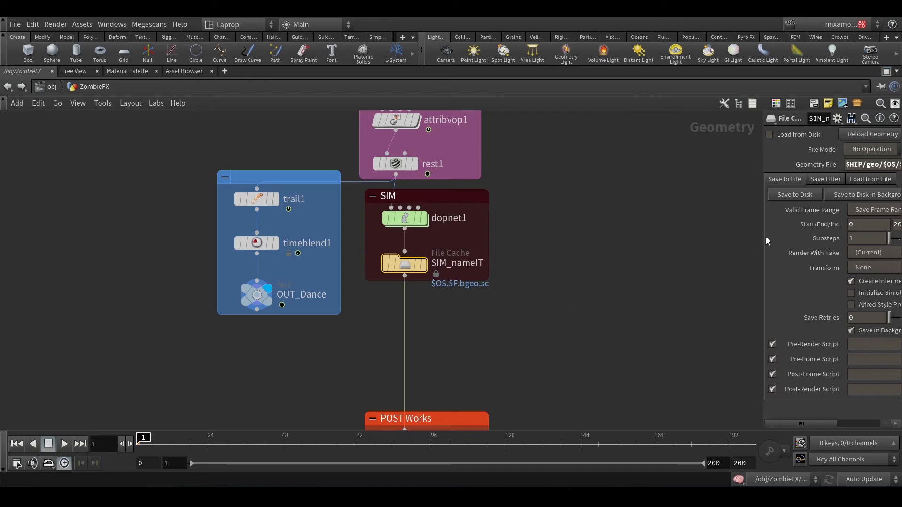
Restore the split layout with the viewport and display the delete6 node in the POST Works box
middle_drag(526, 337, 579, 286)
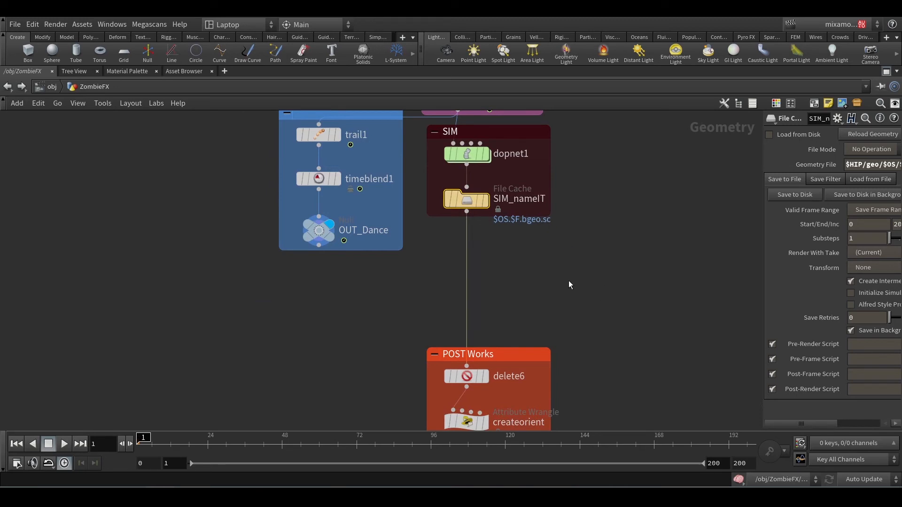
middle_drag(577, 304, 546, 256)
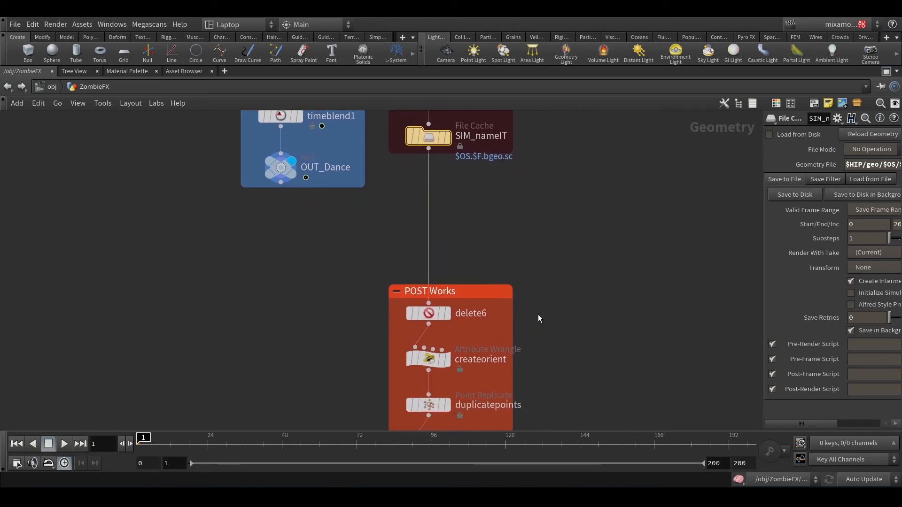
scroll(537, 314, up, 2)
middle_drag(465, 258, 465, 150)
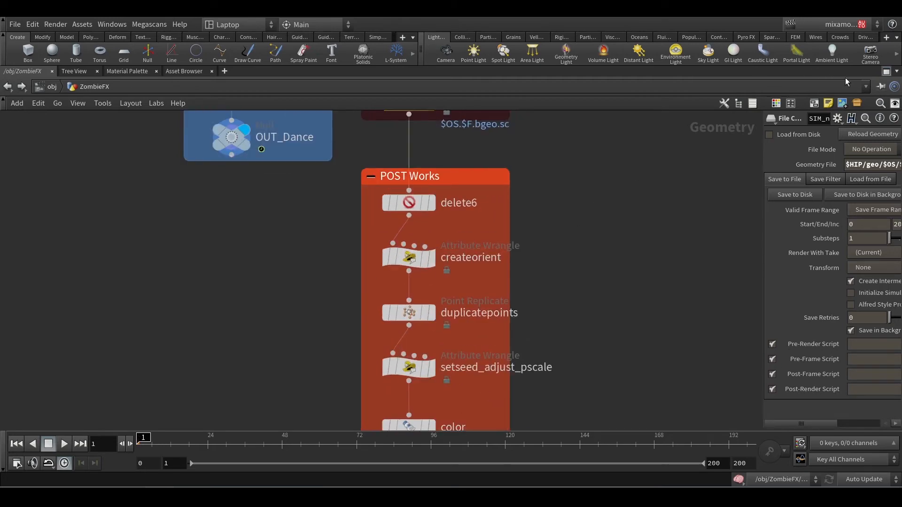
click(886, 71)
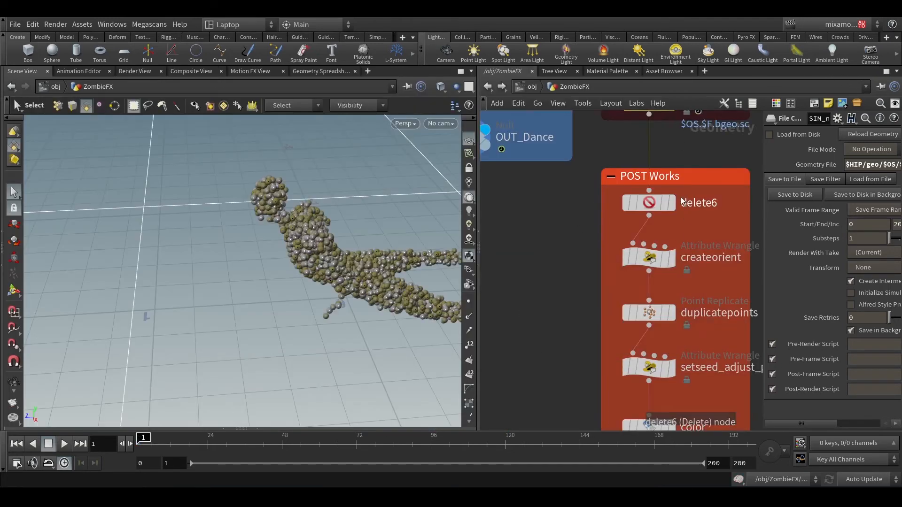
click(640, 205)
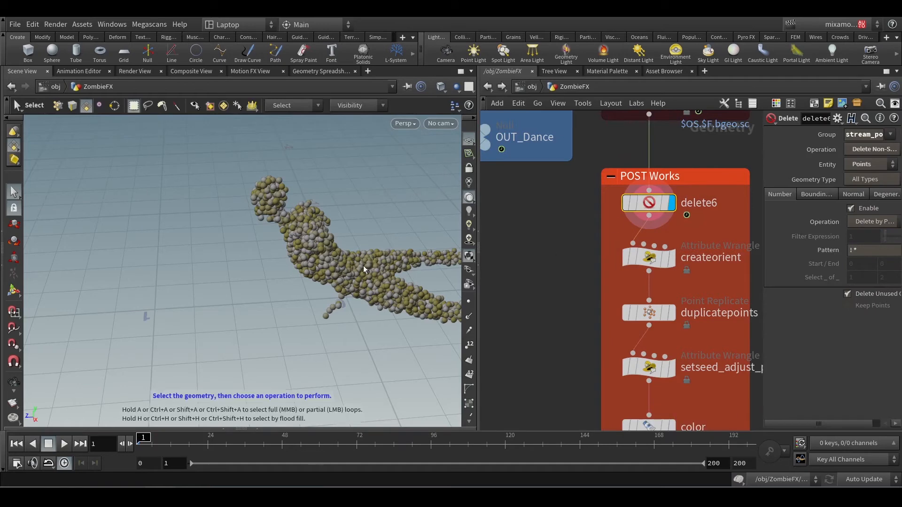
Display the dopnet1 simulation and examine the grain body together with the ground plane
alt+scroll(364, 269, down, 5)
middle_drag(523, 250, 506, 363)
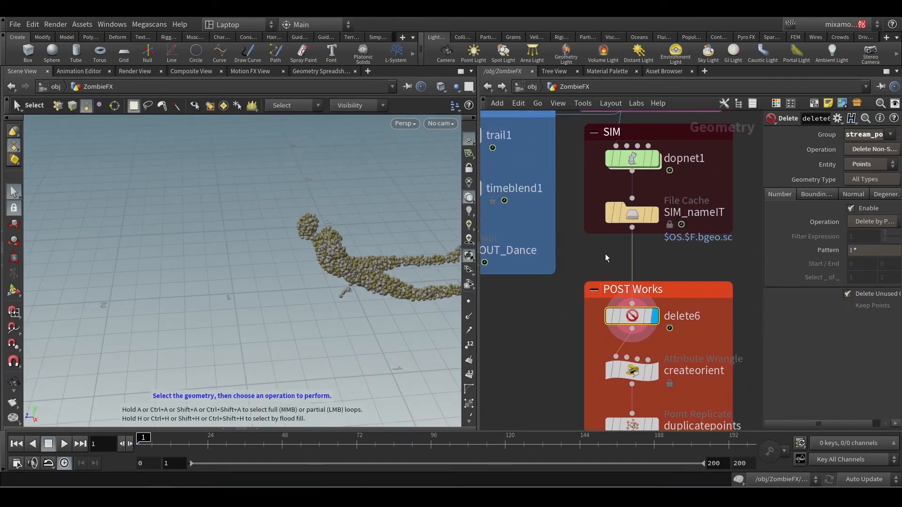
click(655, 159)
alt+scroll(242, 191, down, 8)
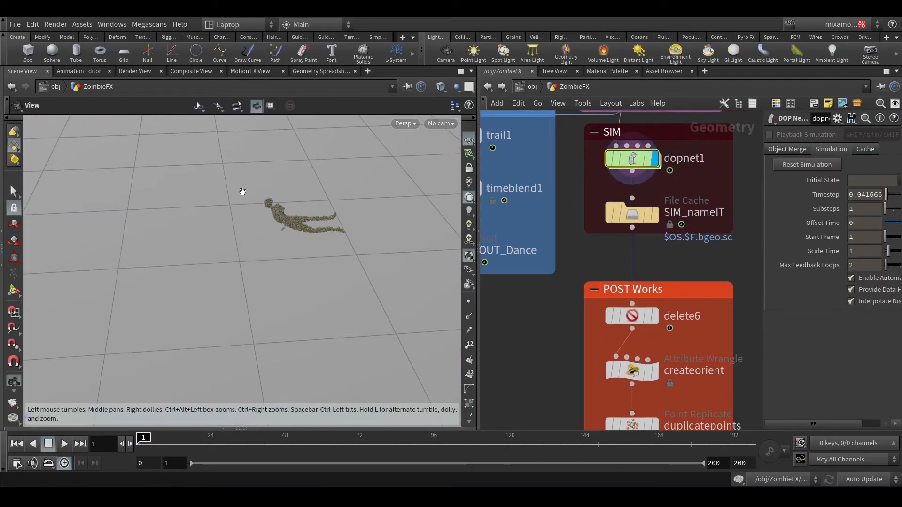
alt+middle_drag(242, 191, 207, 263)
alt+scroll(207, 264, down, 3)
alt+scroll(169, 335, up, 6)
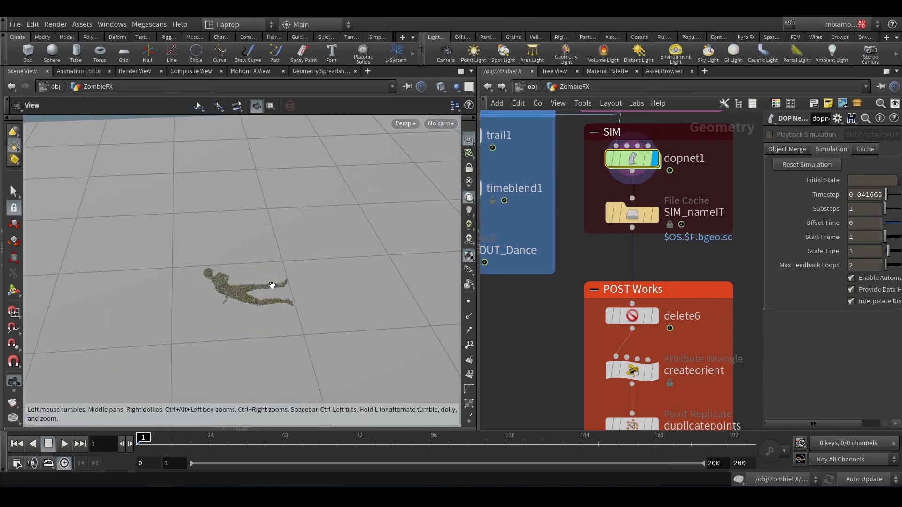
Select delete6, widen its parameters and examine the point groups available for its Group setting
click(634, 319)
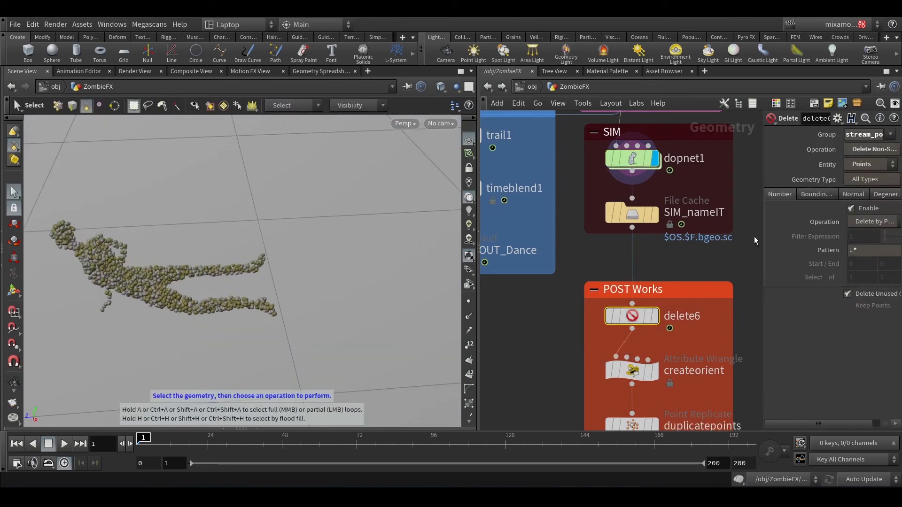
drag(763, 243, 583, 257)
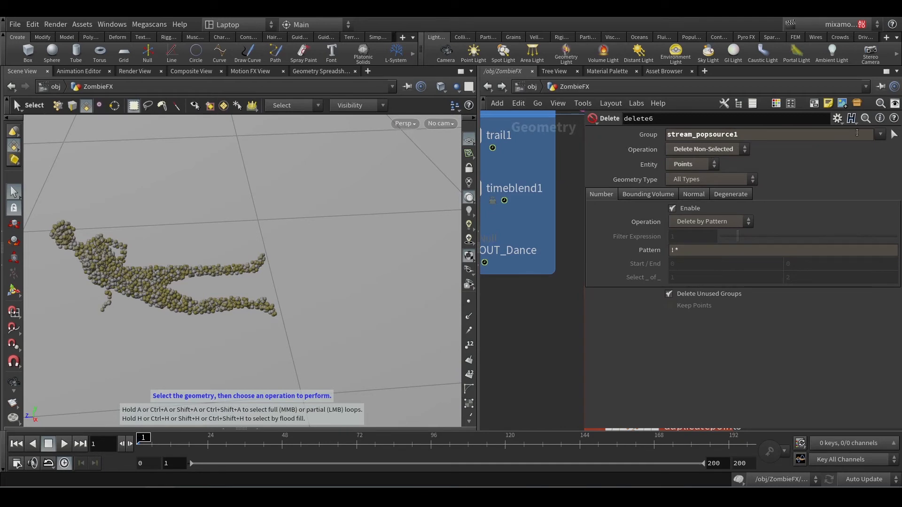
click(881, 135)
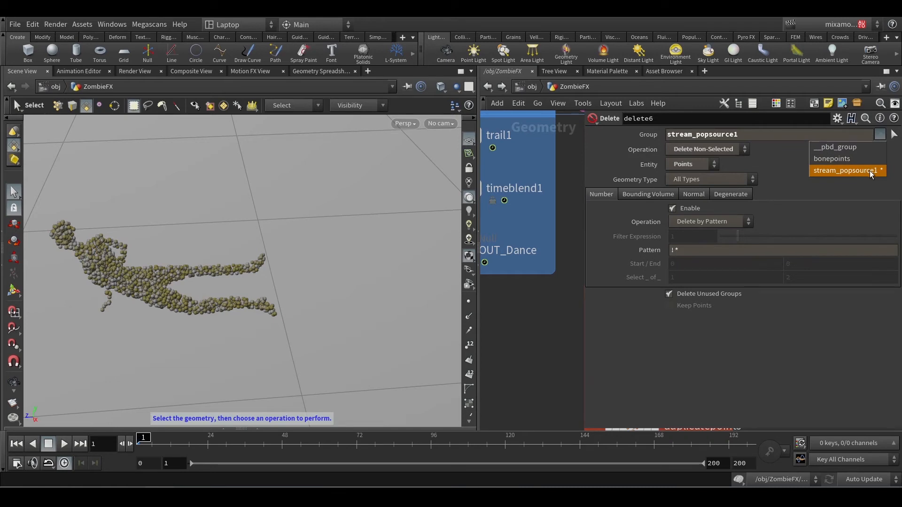
click(827, 207)
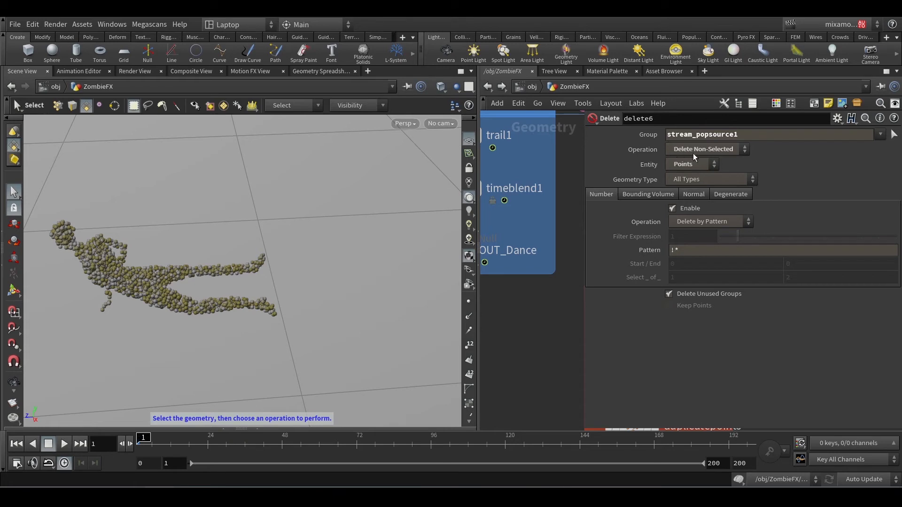
Add a Dop I/O node beside the SIM box and set its DOP Network to dopnet1
scroll(531, 340, down, 3)
middle_drag(539, 334, 488, 345)
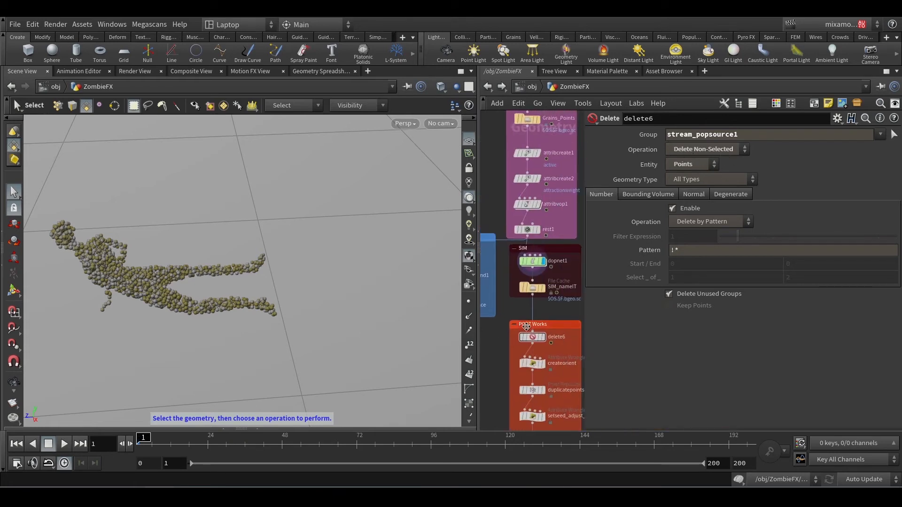
drag(585, 316, 689, 311)
key(Tab)
text(doi)
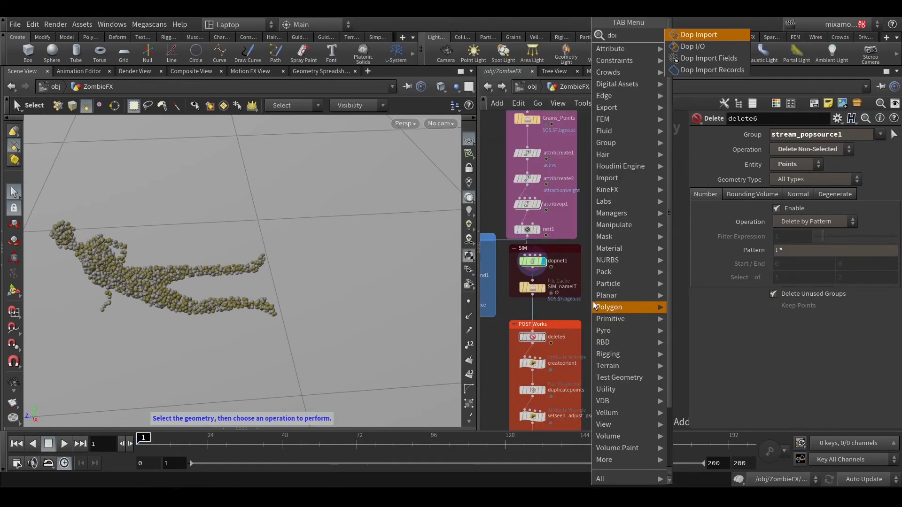
key(Down)
key(Return)
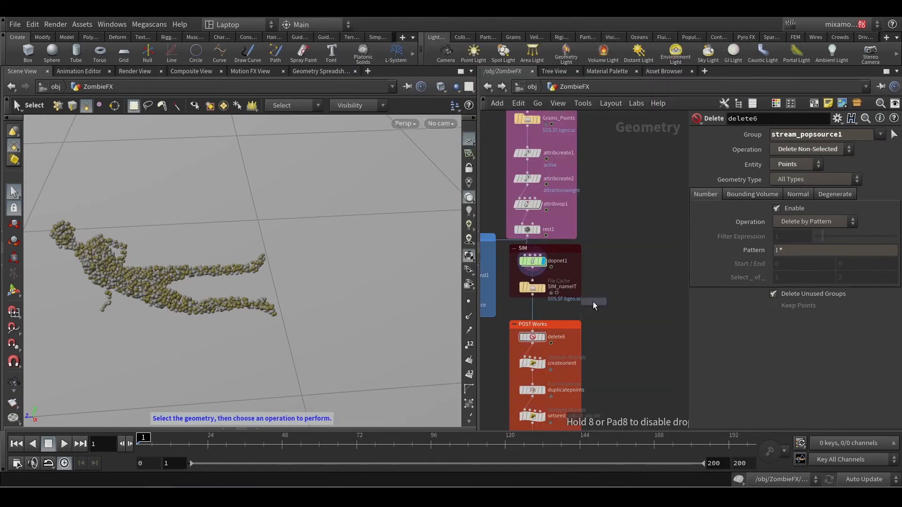
click(624, 299)
drag(534, 259, 785, 177)
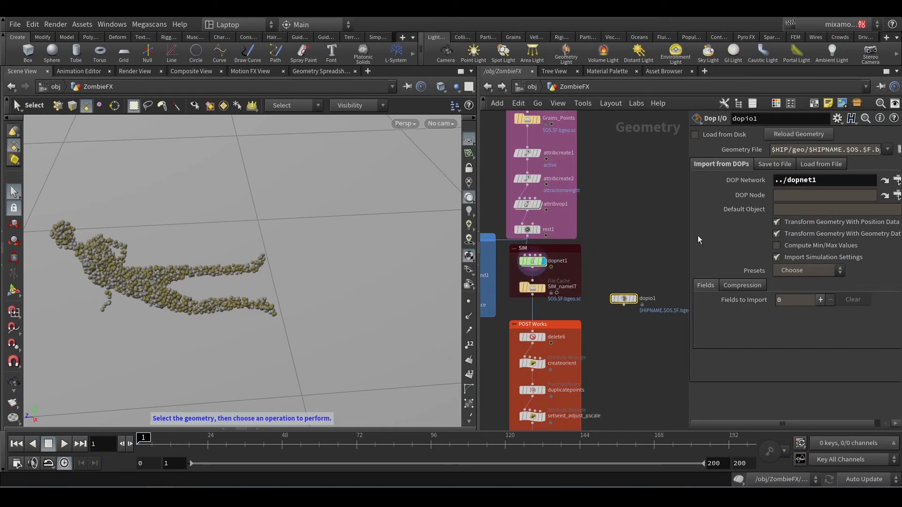
Copy the popobject1 node inside dopnet1 and use its path as the DOP Node of dopio1
double_click(531, 262)
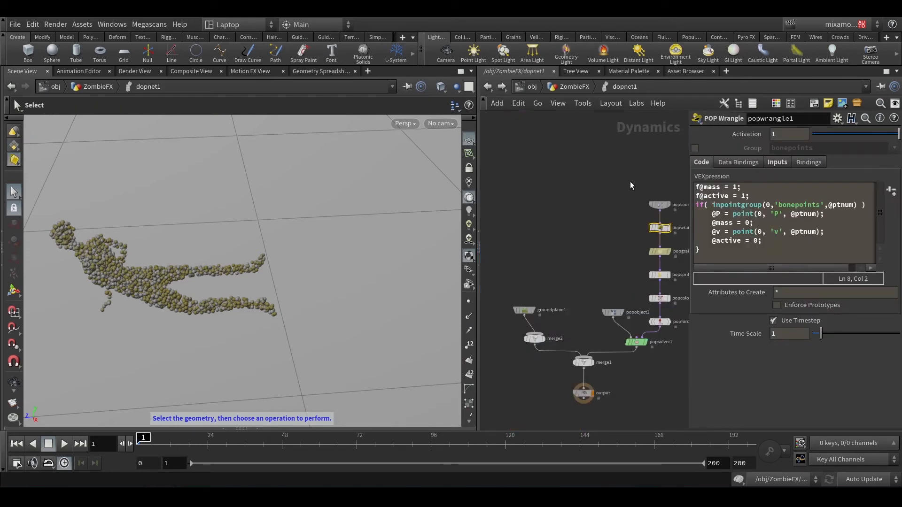
drag(589, 293, 625, 329)
key(ctrl+c)
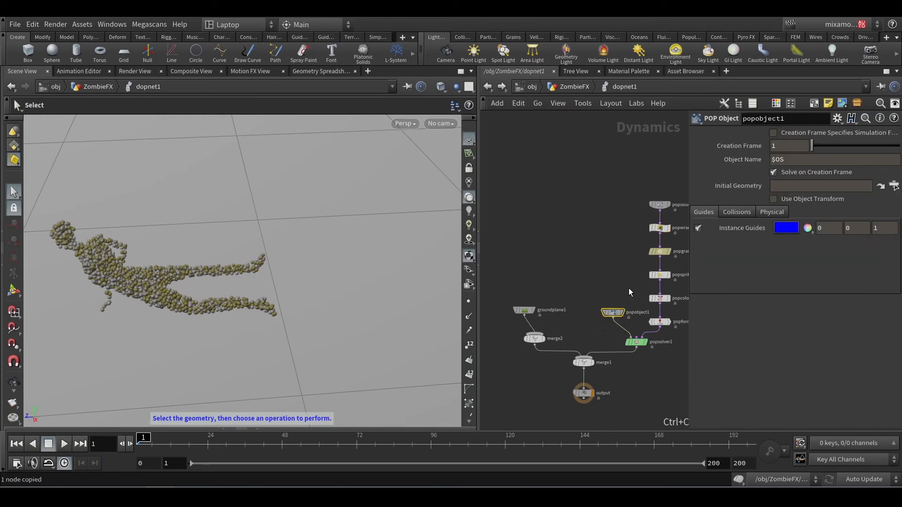
click(572, 88)
drag(654, 279, 600, 328)
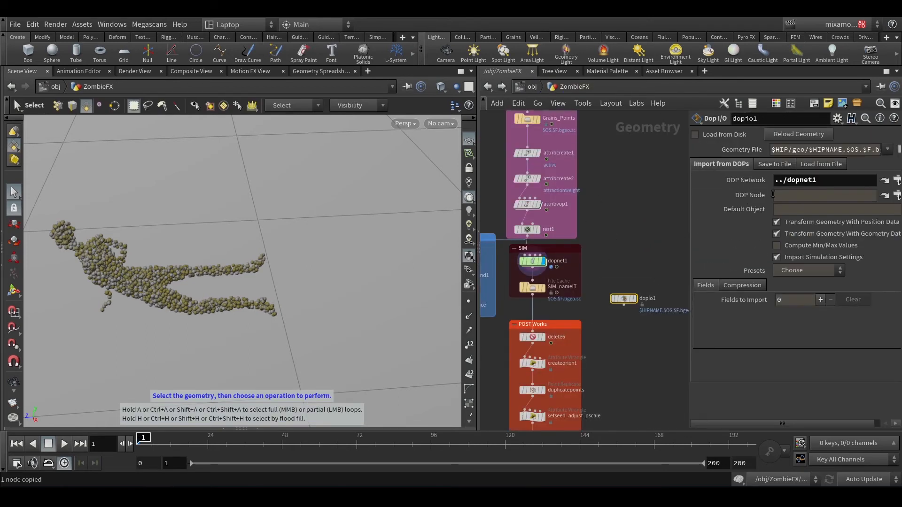
click(783, 195)
key(ctrl+v)
key(Return)
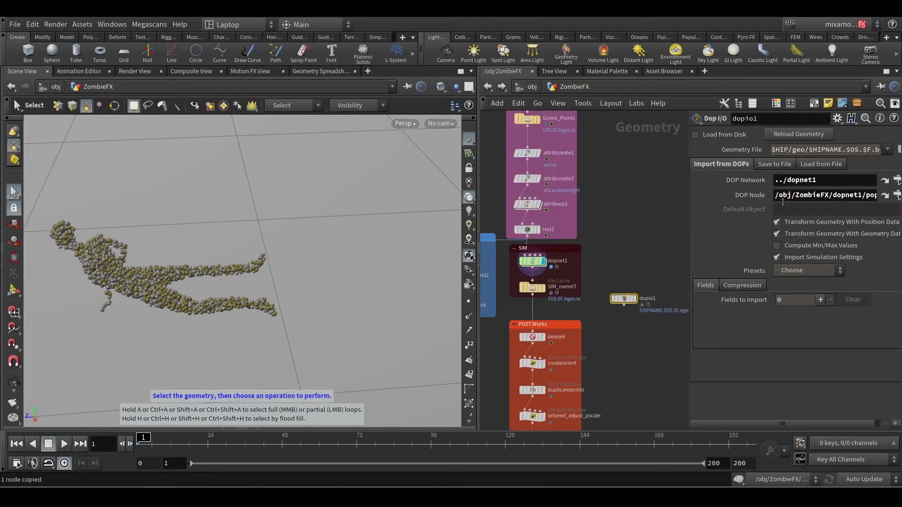
Apply the Particles preset to dopio1 and display its imported result
click(801, 269)
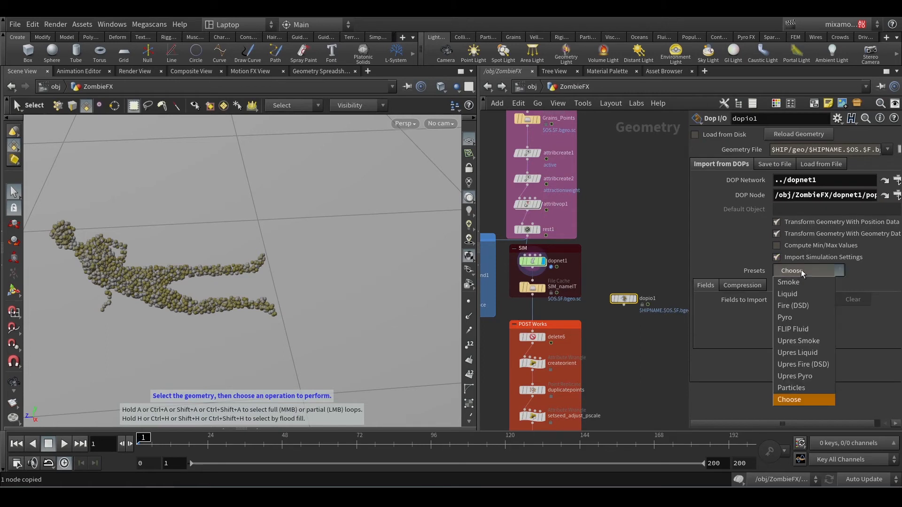
click(799, 388)
click(634, 298)
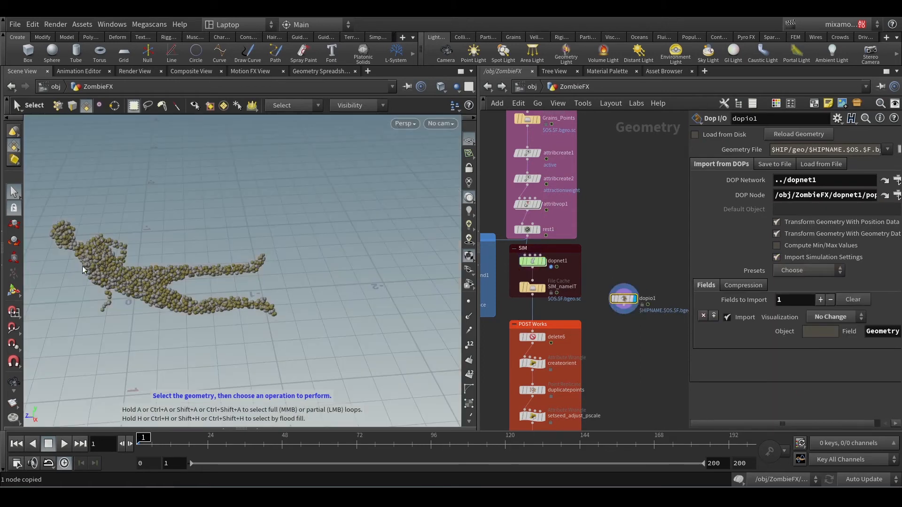
Place dopio1 beside the POST Works box, level with delete6, and select delete6 to review its group filter
scroll(532, 306, up, 2)
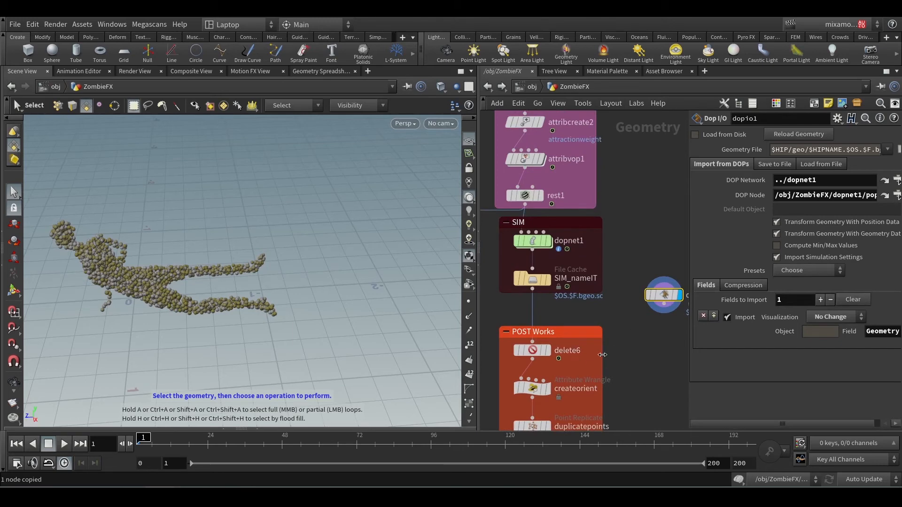
drag(662, 295, 634, 350)
middle_drag(610, 389, 619, 334)
mouse_move(544, 298)
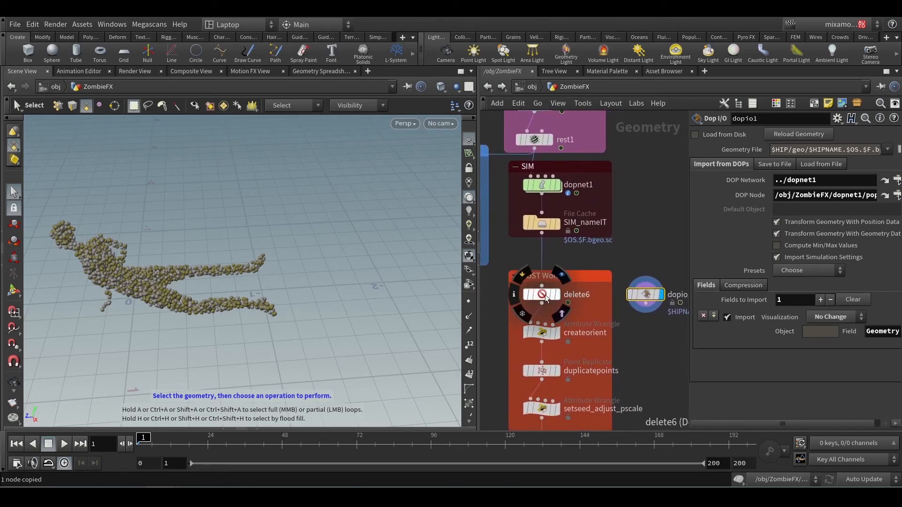
click(545, 295)
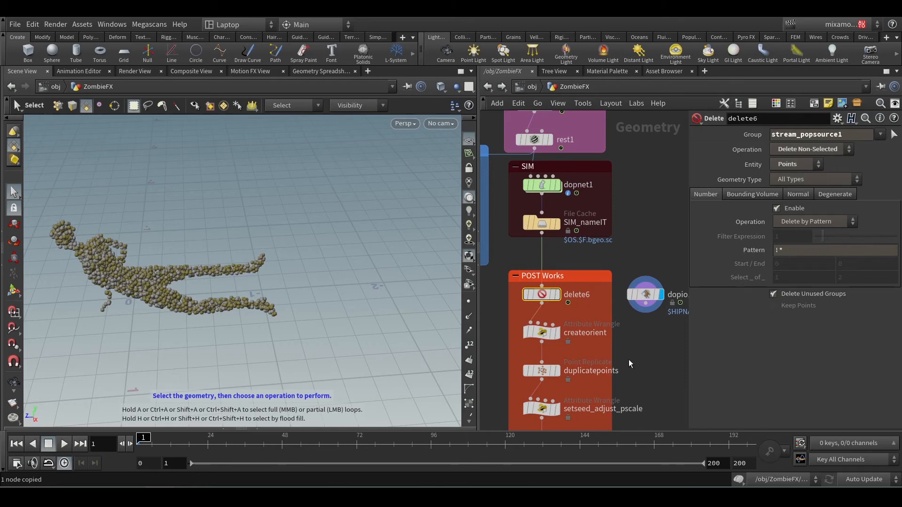
scroll(628, 342, down, 3)
middle_drag(628, 343, 626, 337)
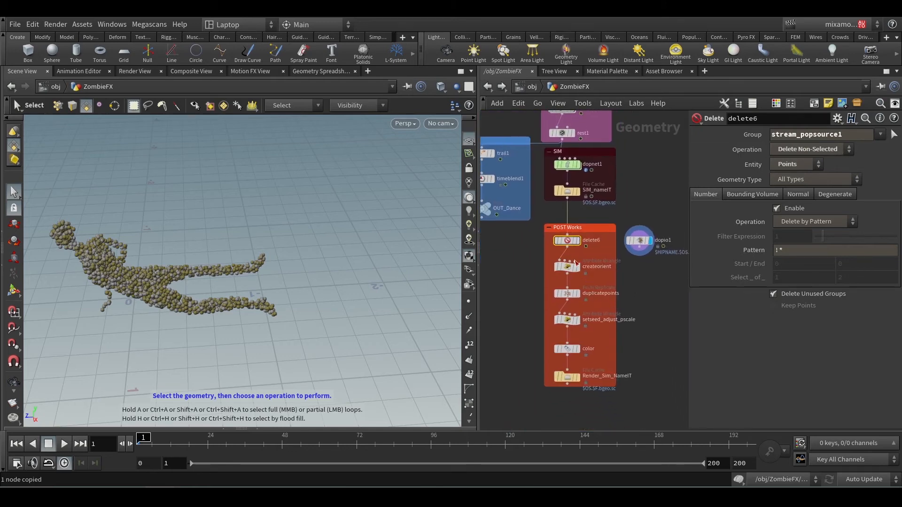
Review the createorient, duplicatepoints, setseed_adjust_pscale and color nodes in the POST Works box, and display the result of delete6
drag(525, 266, 582, 364)
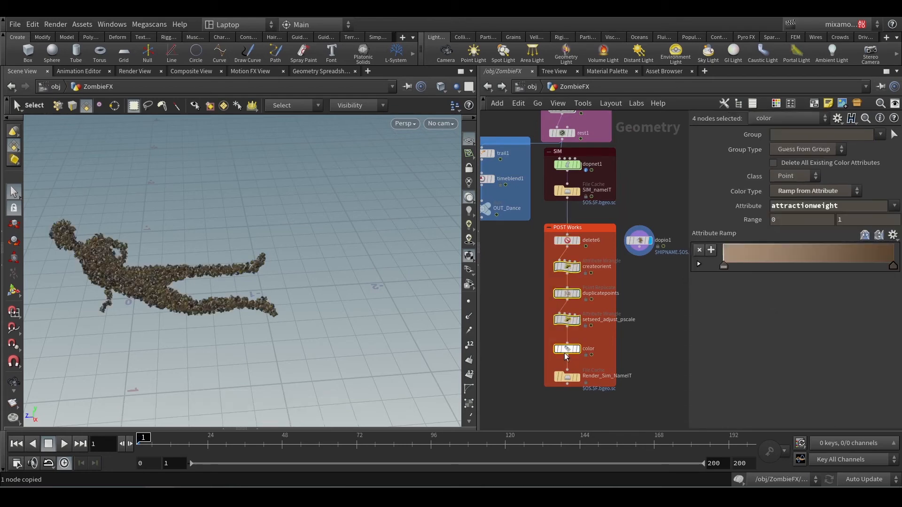
click(655, 308)
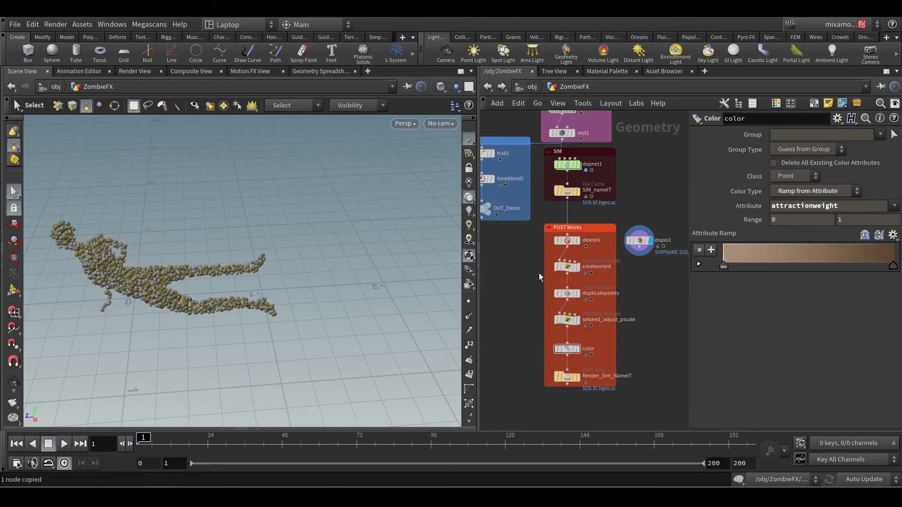
middle_drag(658, 297, 658, 309)
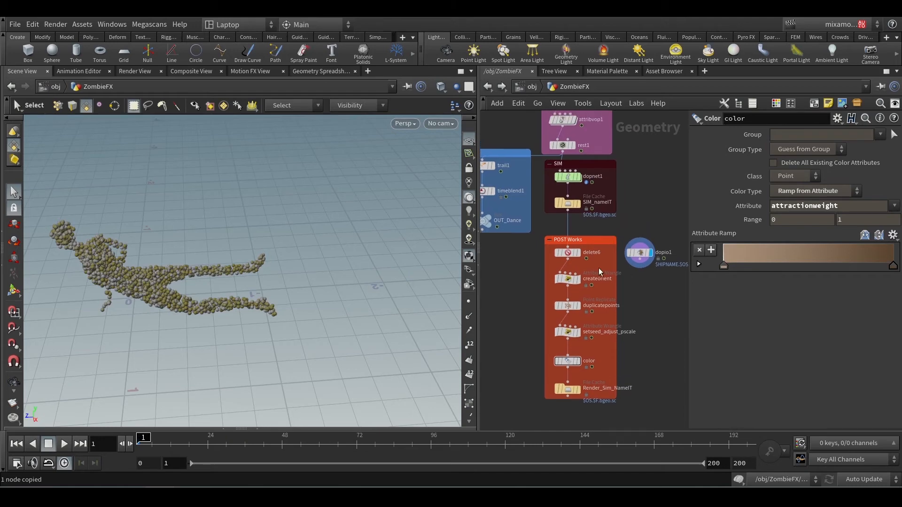
click(579, 253)
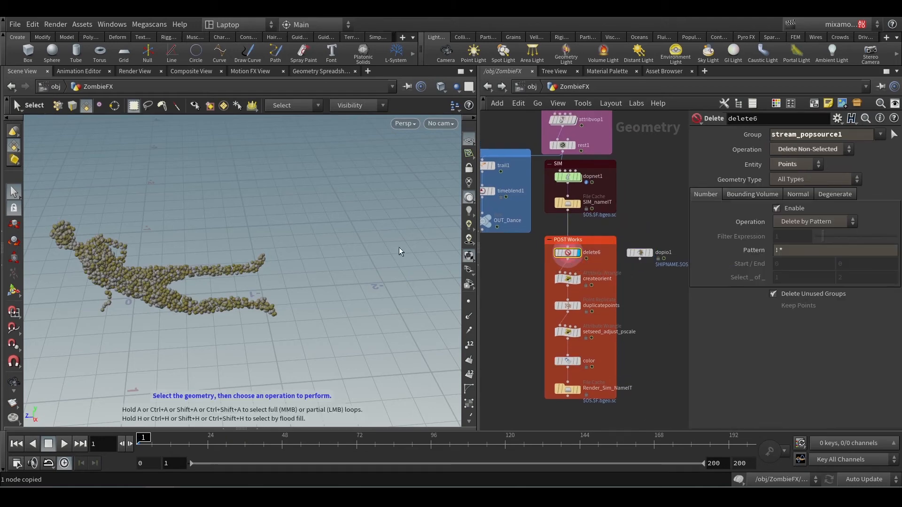
Apply the Upres Sand shelf tool from the Grains set to the ZombieFX object
click(513, 38)
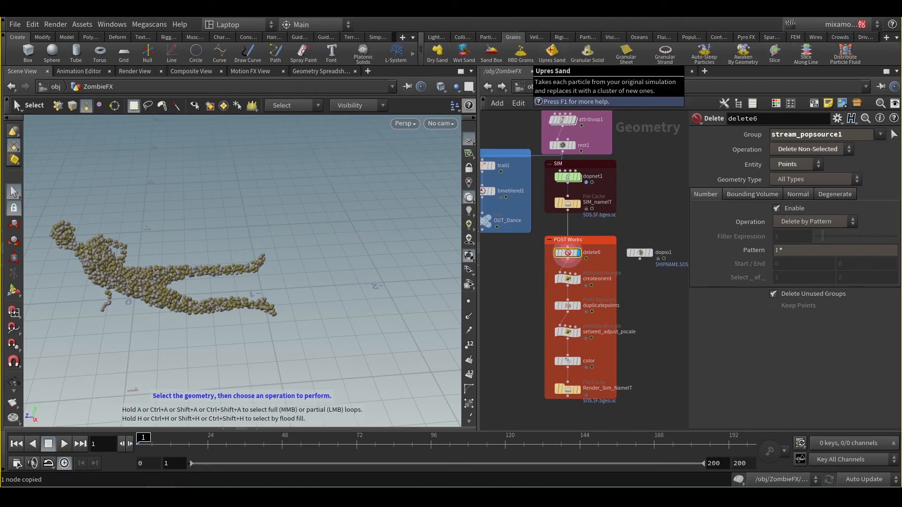
drag(550, 48, 554, 156)
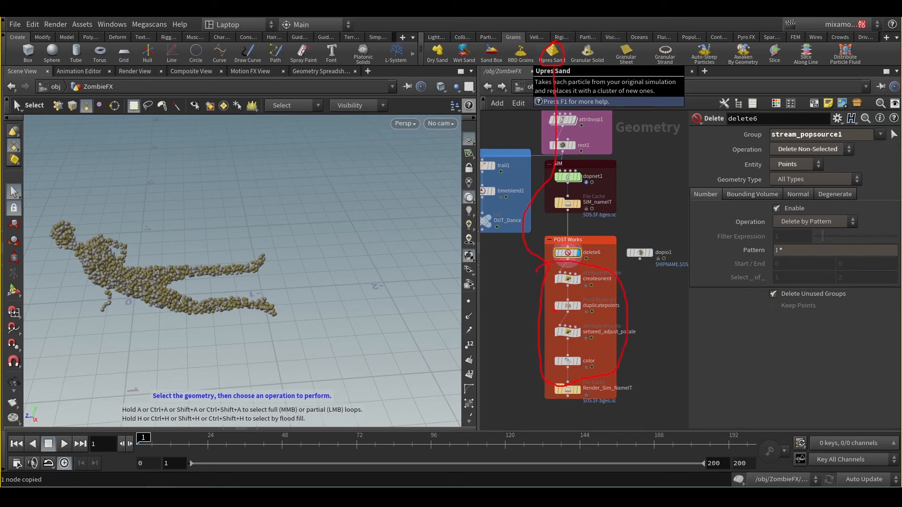
click(553, 49)
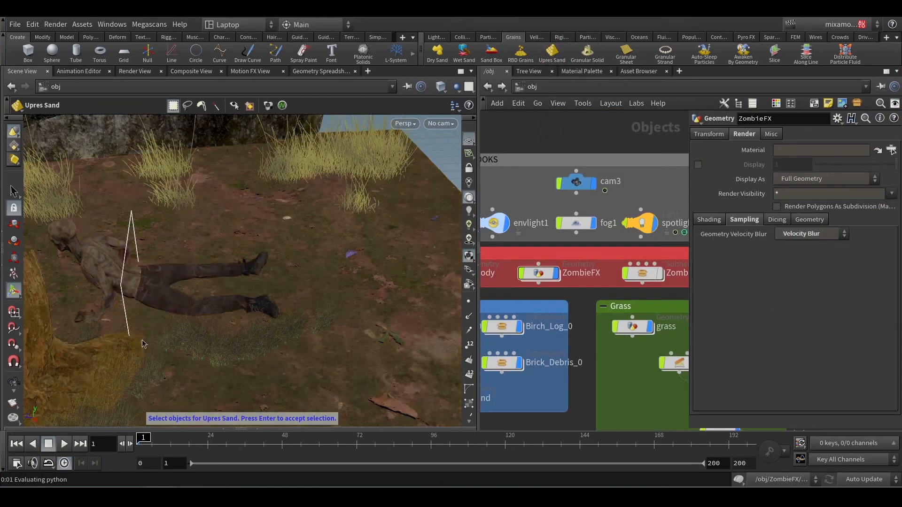
click(539, 275)
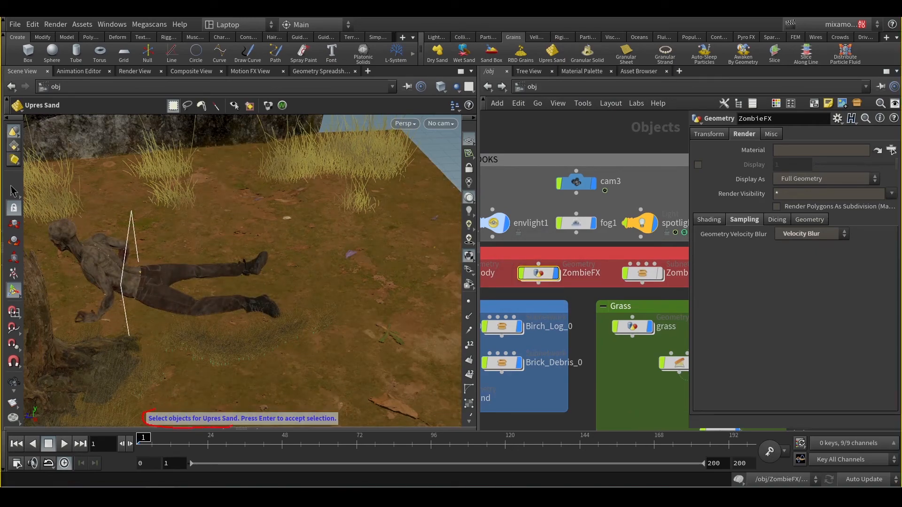
drag(271, 424, 350, 422)
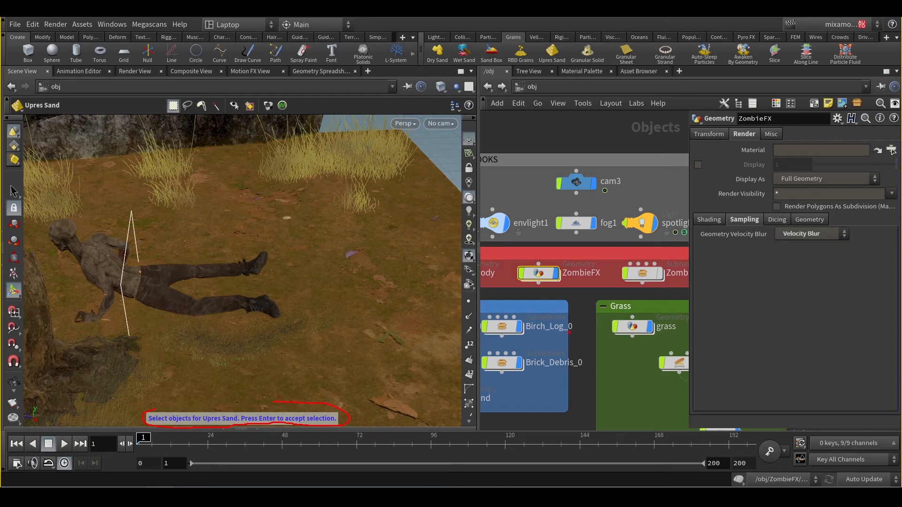
key(Return)
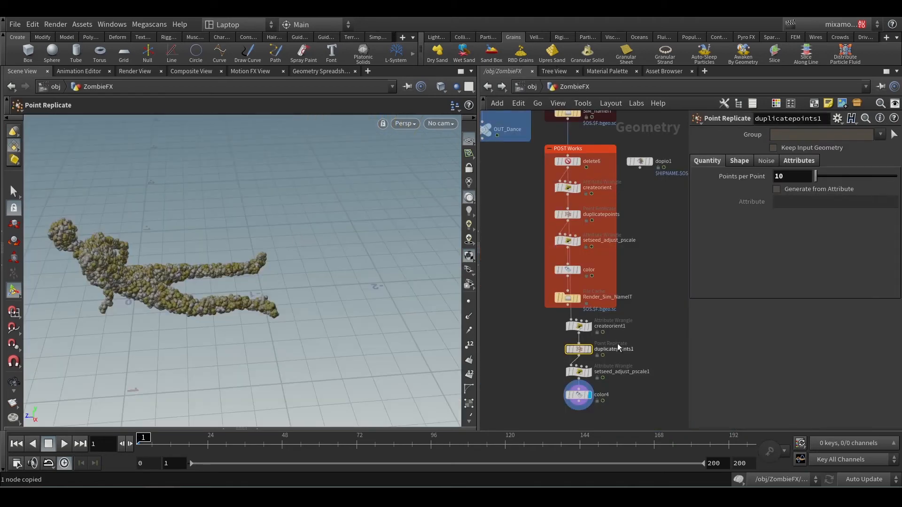
Move the four nodes generated by Upres Sand beside the POST Works box and delete them
drag(590, 396, 658, 202)
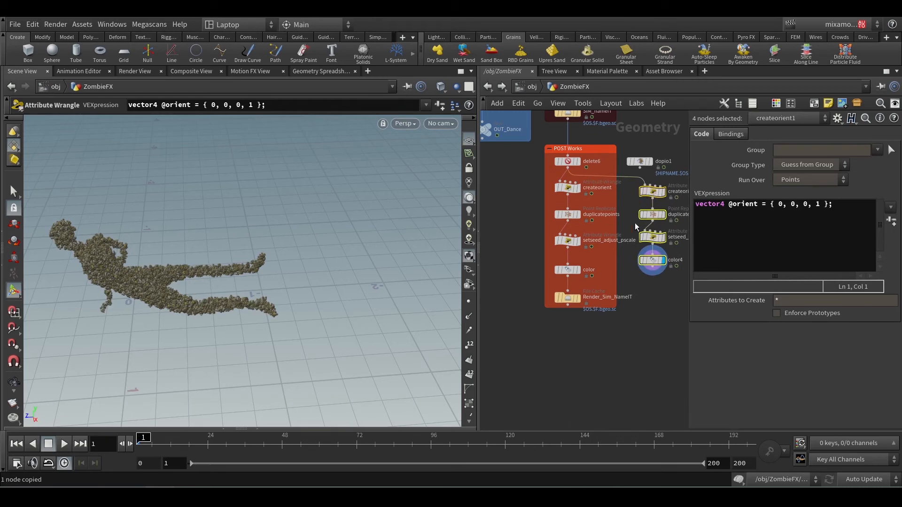
scroll(659, 203, up, 3)
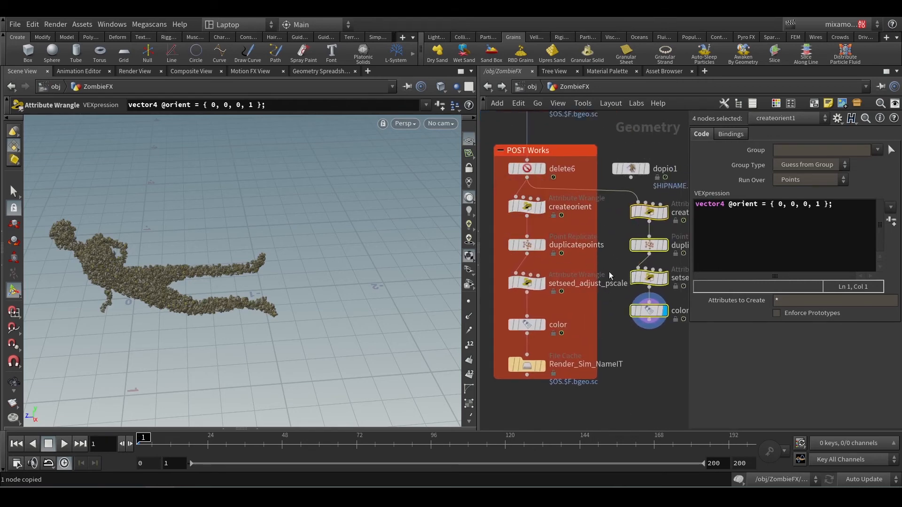
drag(669, 348, 657, 324)
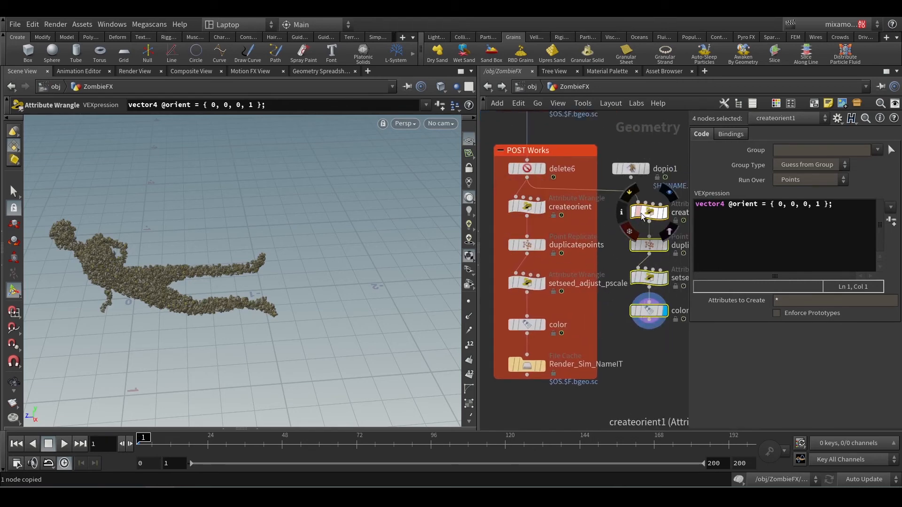
key(Delete)
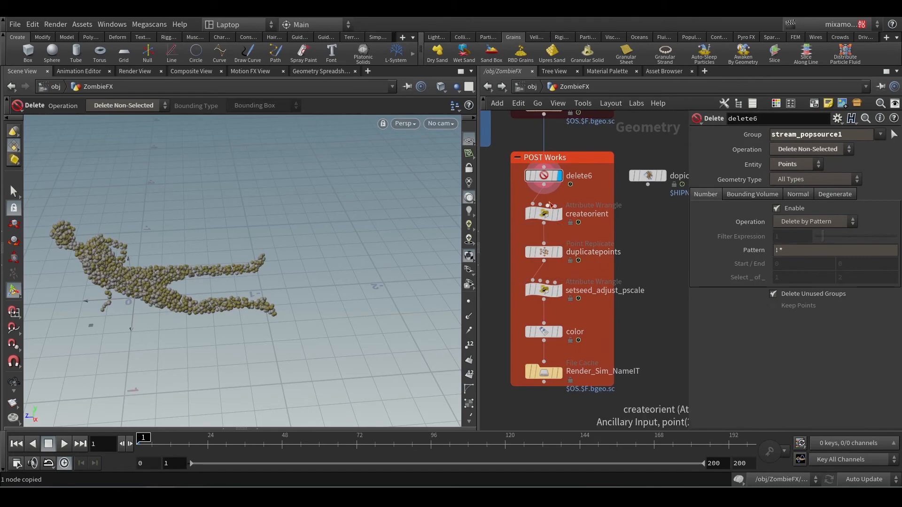
Display the result of duplicatepoints in the POST Works box and inspect the replicated grains up close
click(558, 253)
click(543, 252)
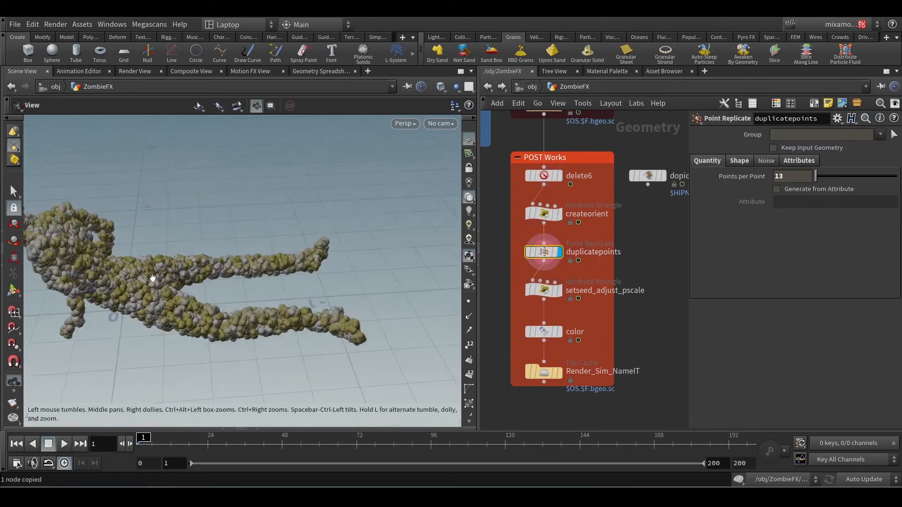
drag(198, 263, 152, 283)
scroll(152, 282, up, 5)
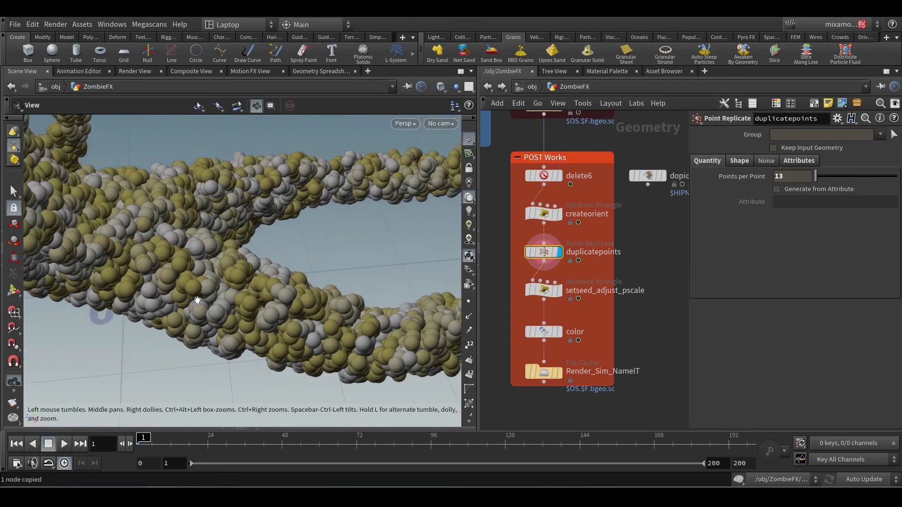
key(Return)
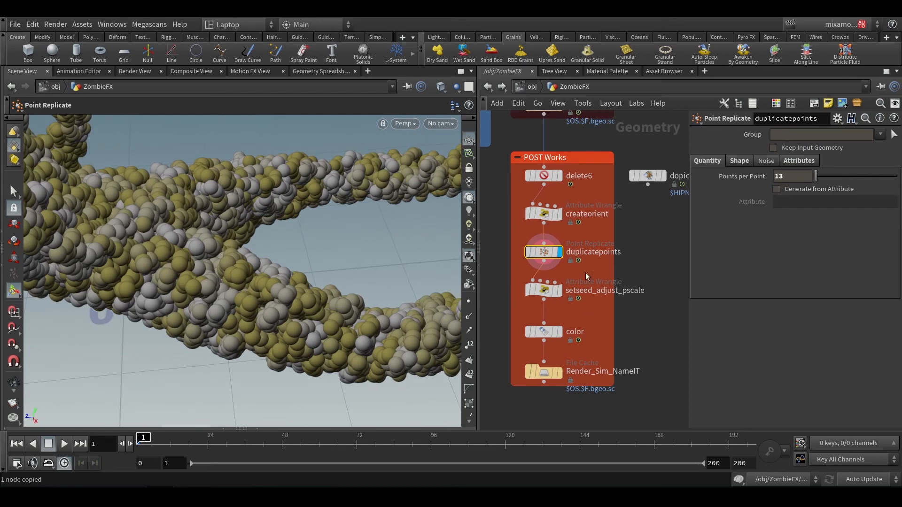
Review the VEX expression of setseed_adjust_pscale and display the color node's result on the whole body
click(543, 214)
click(543, 289)
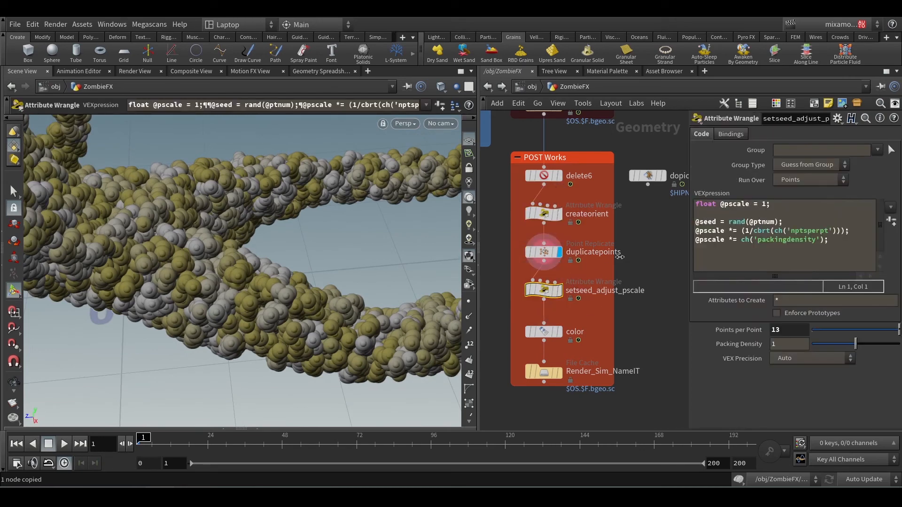
mouse_move(560, 338)
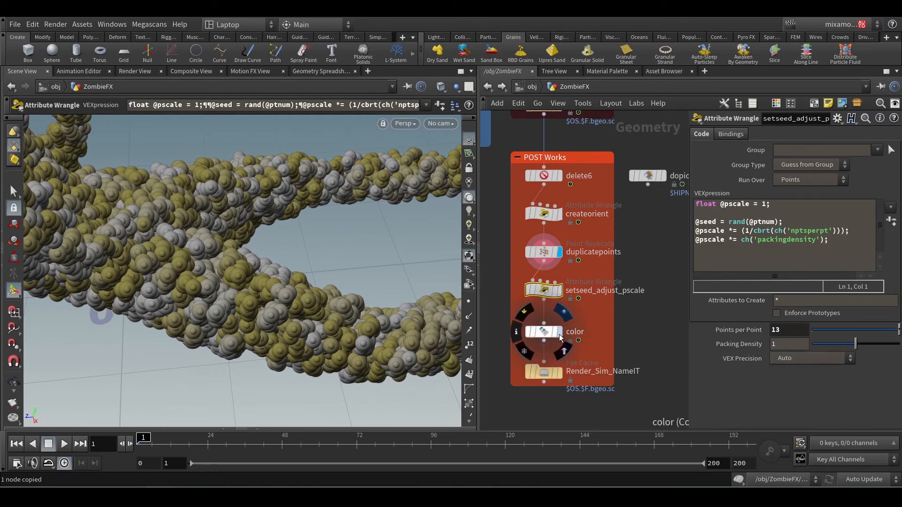
click(559, 332)
click(544, 331)
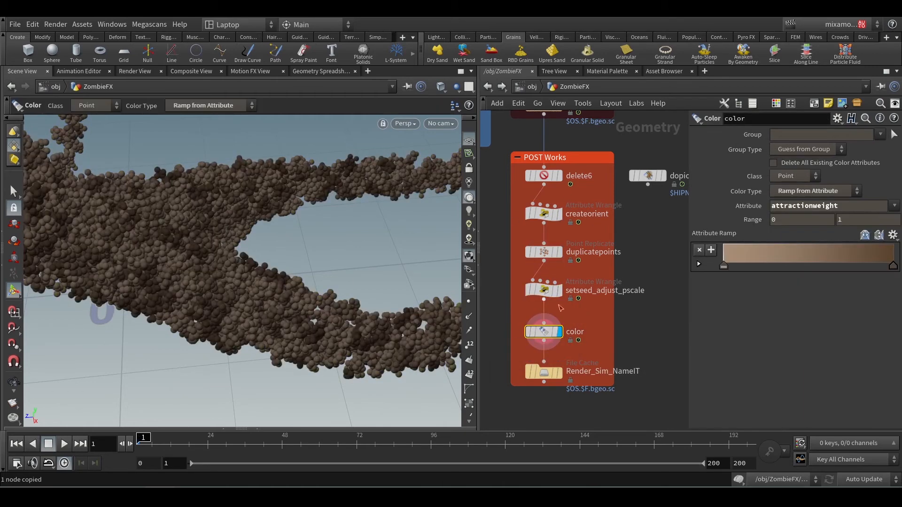
alt+scroll(262, 286, down, 6)
alt+middle_drag(262, 284, 258, 306)
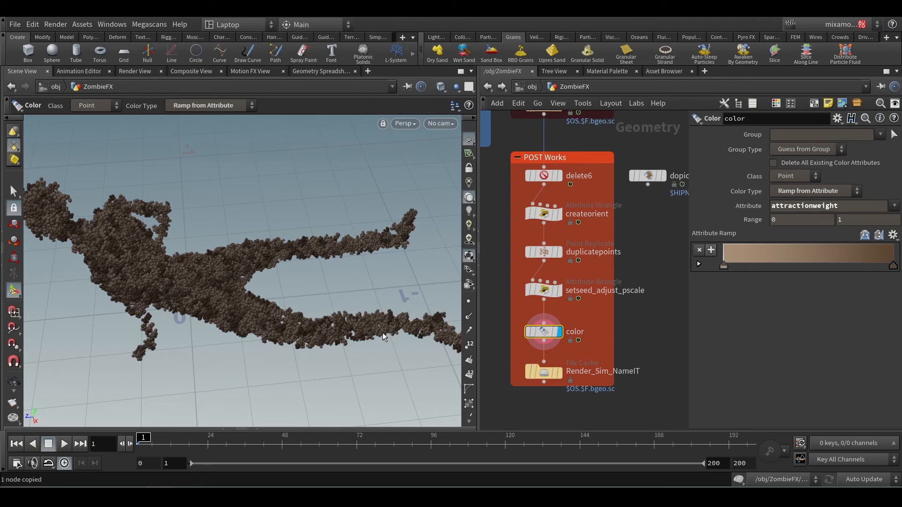
Return from the ZombieFX network to the object level and examine the zombie within the full forest scene
scroll(640, 311, down, 4)
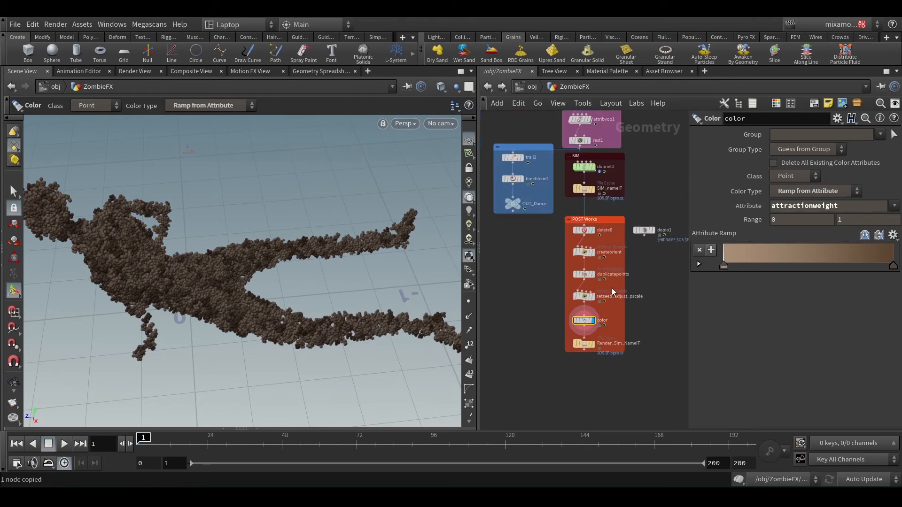
middle_drag(648, 331, 633, 360)
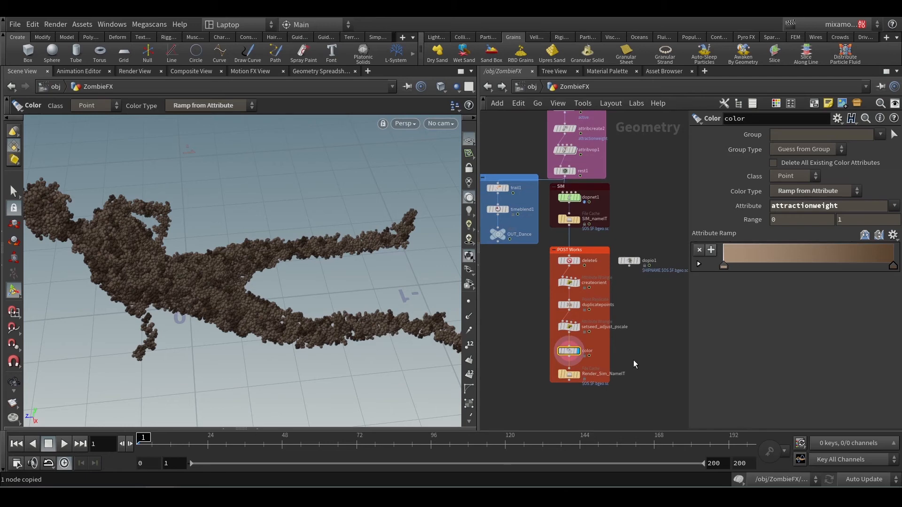
scroll(634, 359, down, 5)
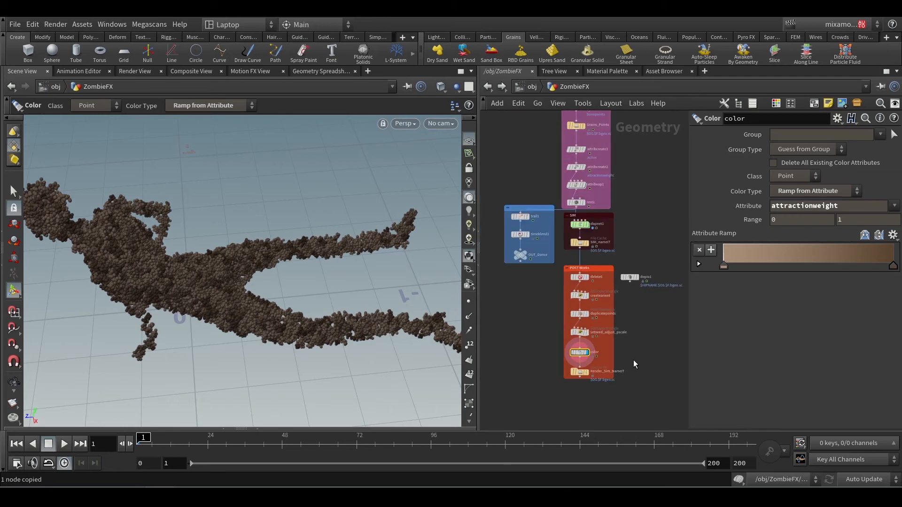
scroll(613, 369, up, 2)
click(524, 88)
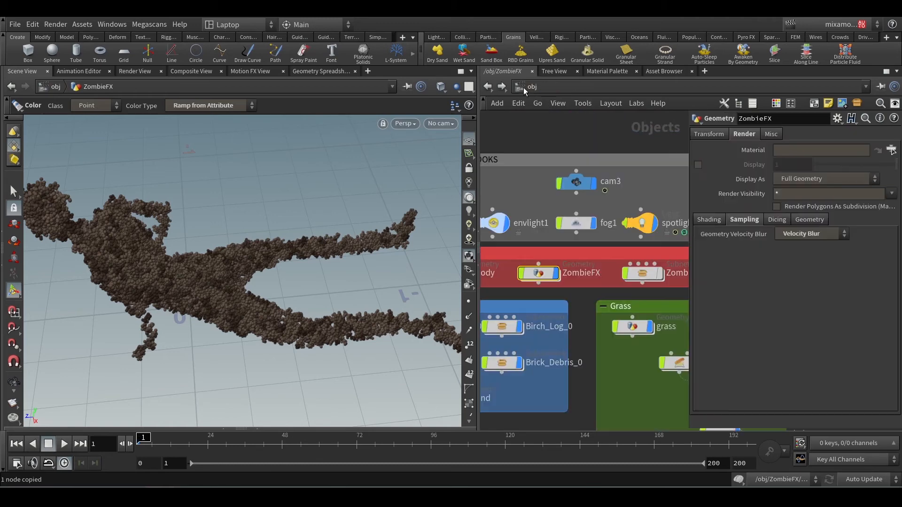
scroll(634, 287, down, 4)
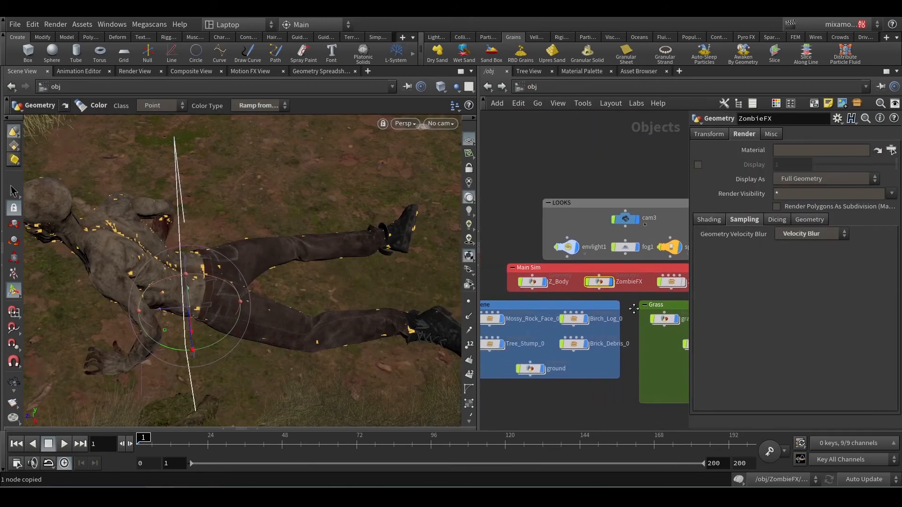
click(583, 405)
alt+drag(244, 282, 214, 216)
scroll(278, 230, down, 3)
alt+middle_drag(280, 232, 290, 292)
scroll(290, 292, down, 4)
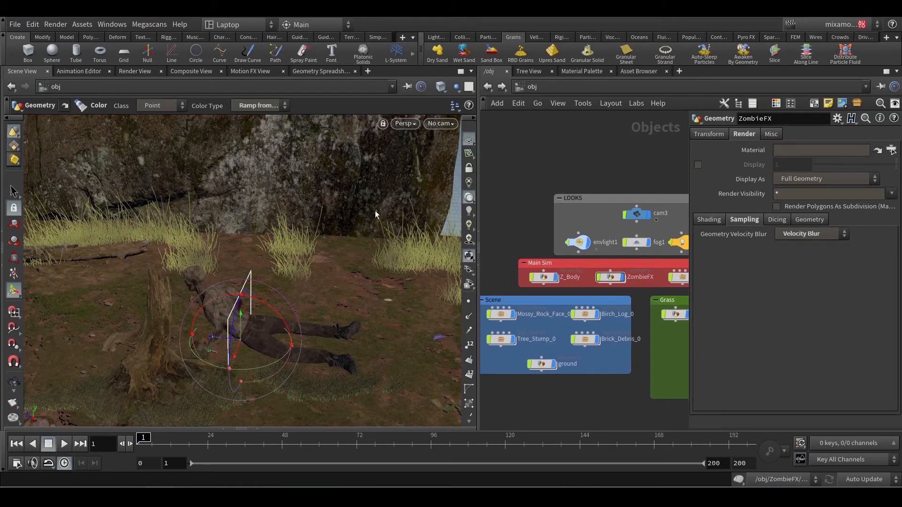
Switch to the Quixel website in the browser and dismiss its cookies and privacy notice
click(469, 301)
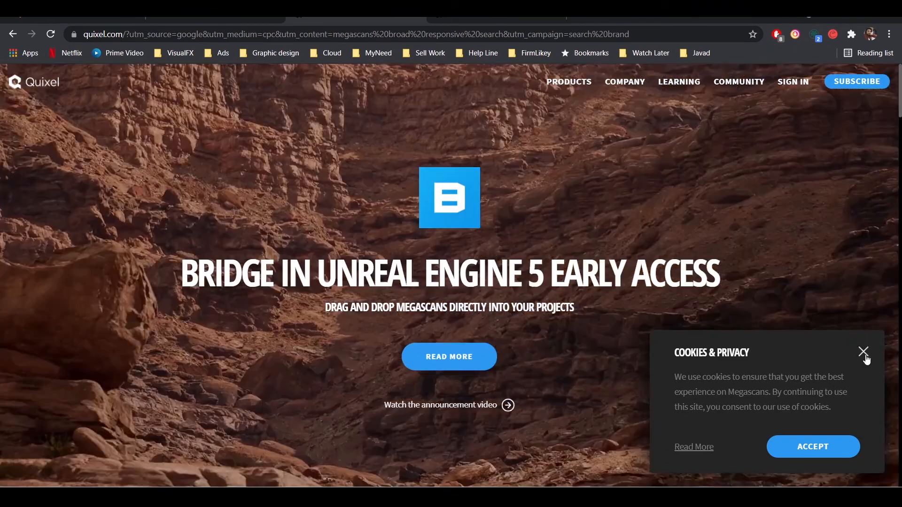
click(863, 352)
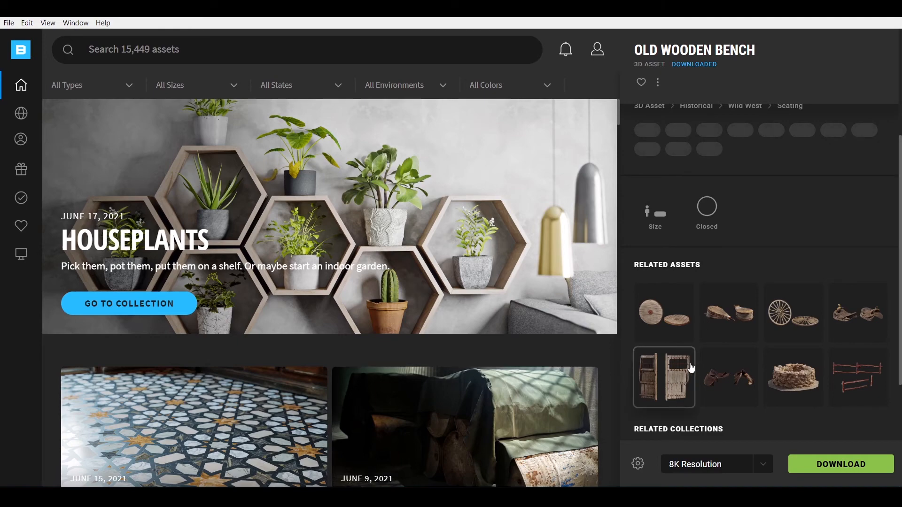
Switch to Quixel Bridge and browse the 3D Assets library to the Historical category
scroll(461, 413, down, 10)
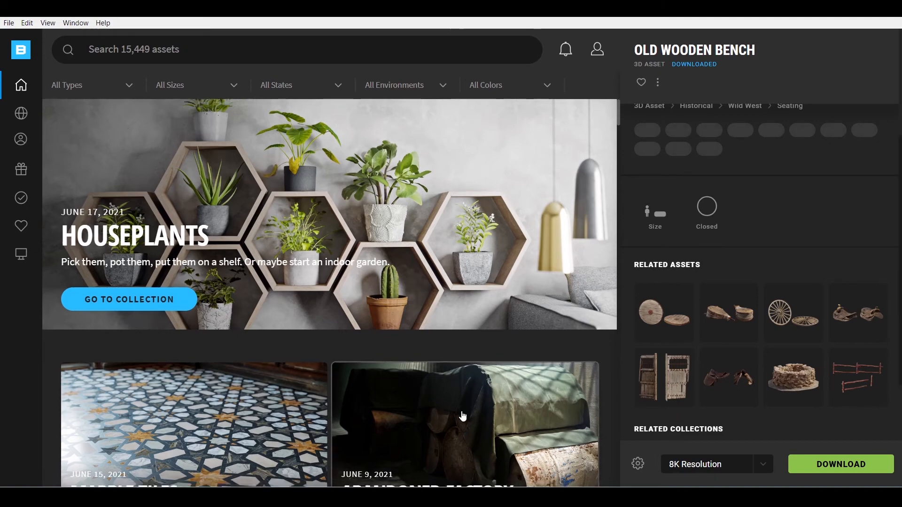
scroll(464, 404, up, 4)
mouse_move(33, 86)
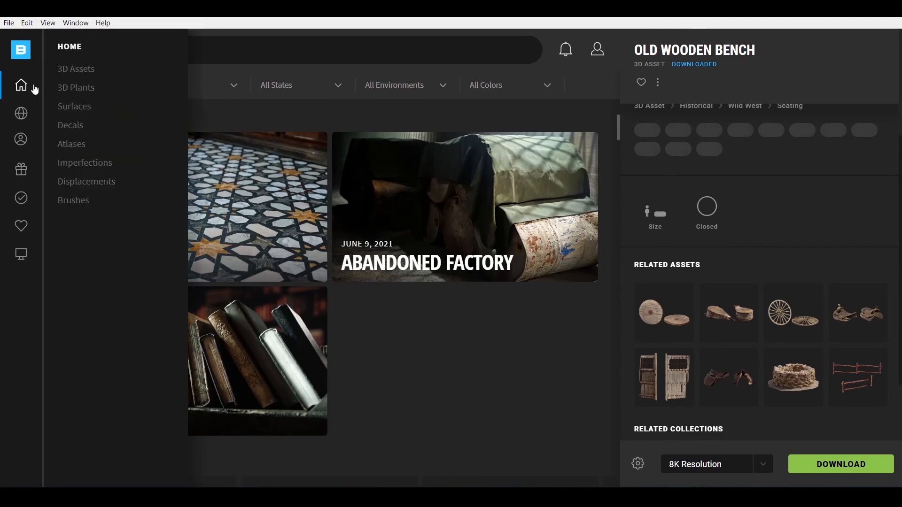
click(77, 69)
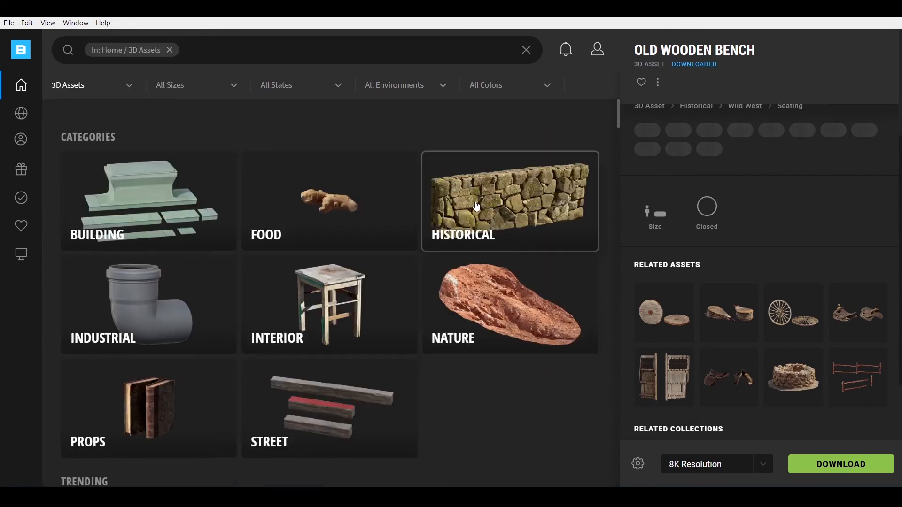
click(582, 193)
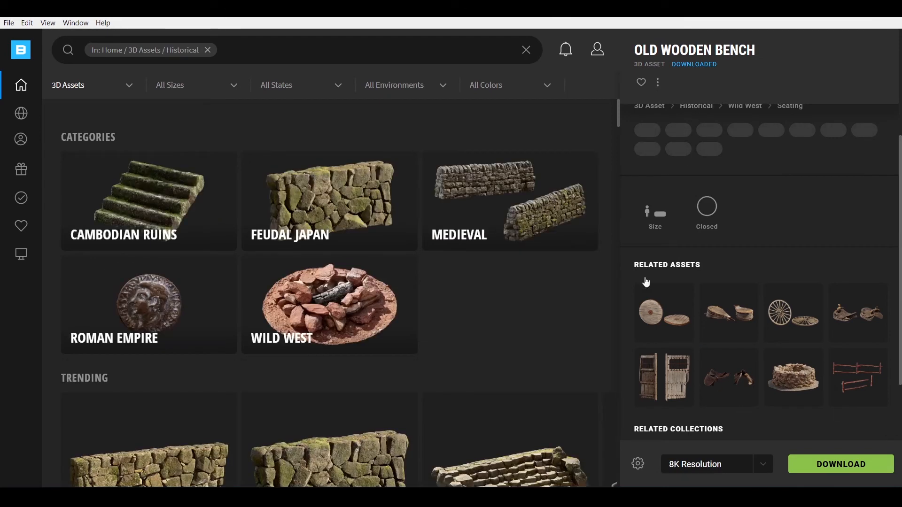
Select the Japanese Park Stairs asset under Trending and open its export settings
click(486, 461)
scroll(502, 368, down, 5)
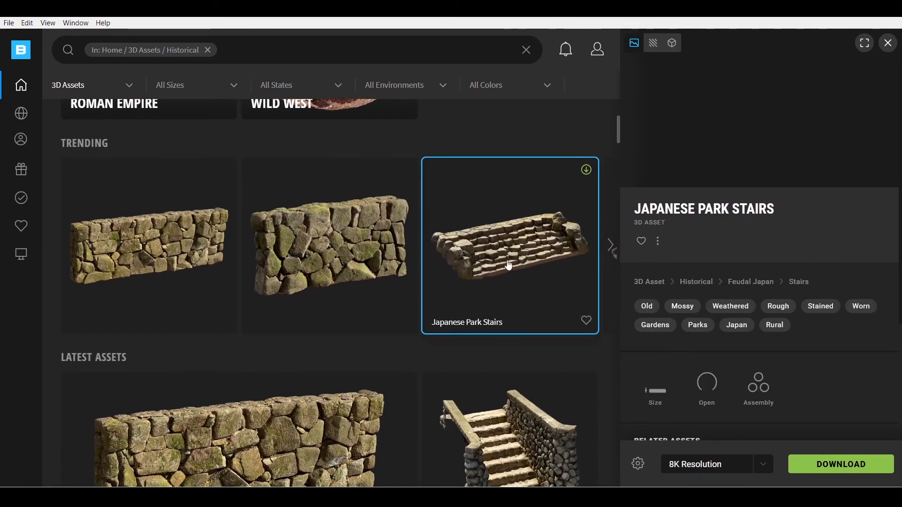
click(638, 464)
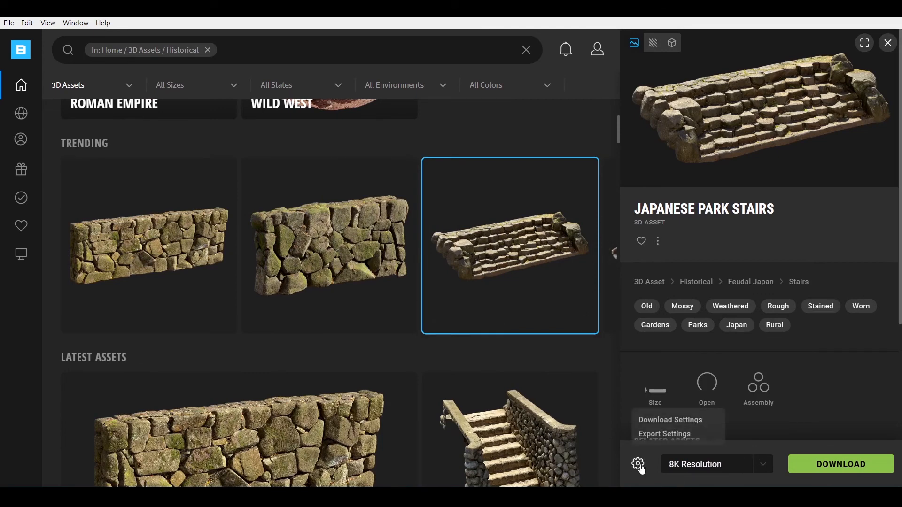
click(673, 443)
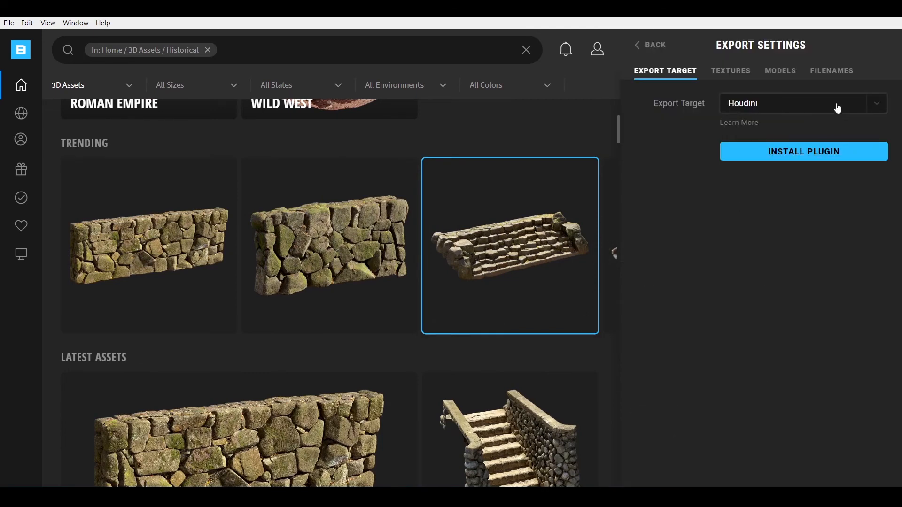
Look through the available export targets, choose Houdini, and return to the asset's details
click(742, 107)
scroll(775, 207, down, 3)
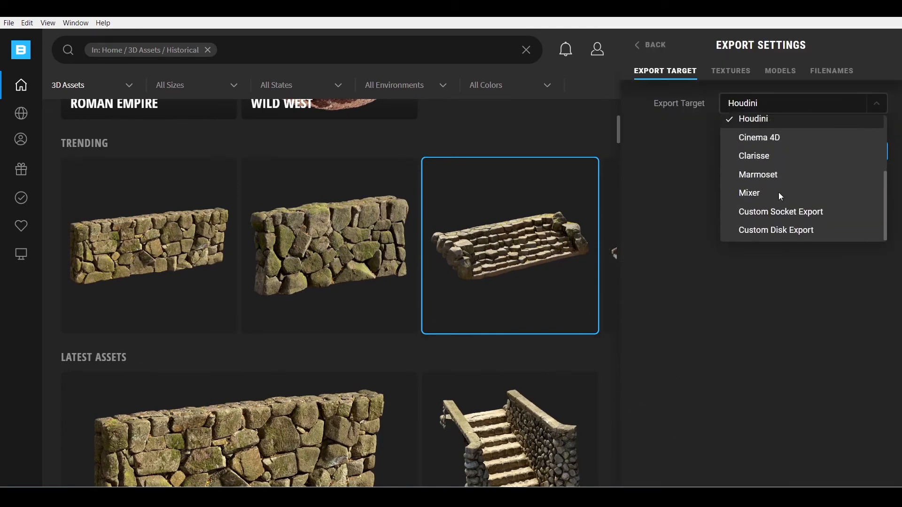
scroll(780, 221, up, 3)
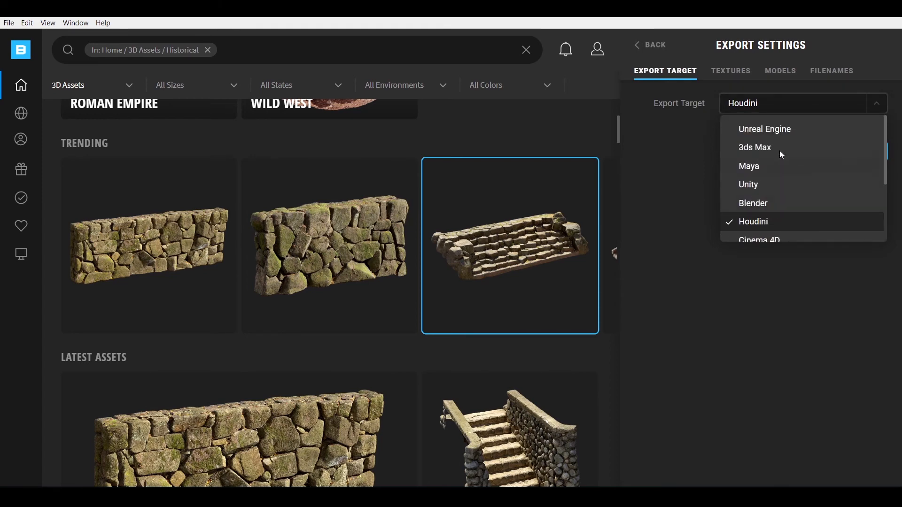
click(754, 221)
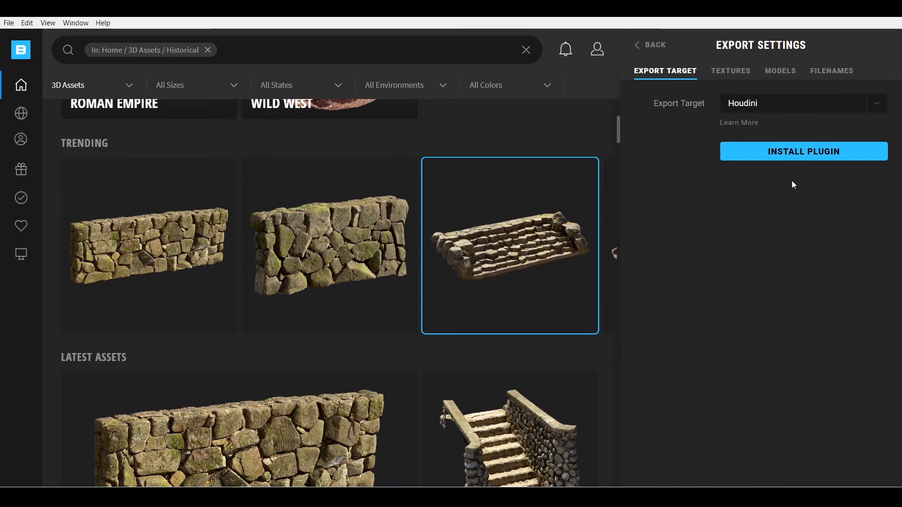
click(656, 51)
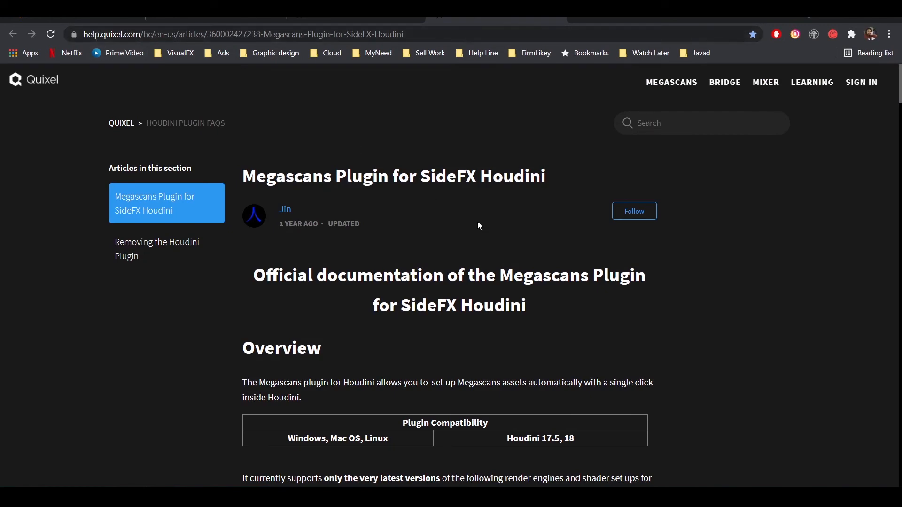
Read the Megascans Plugin for SideFX Houdini help article in the browser, including the Custom Installation section, and return to Quixel Bridge
scroll(489, 234, down, 3)
scroll(408, 226, up, 3)
scroll(473, 278, down, 3)
scroll(508, 275, down, 3)
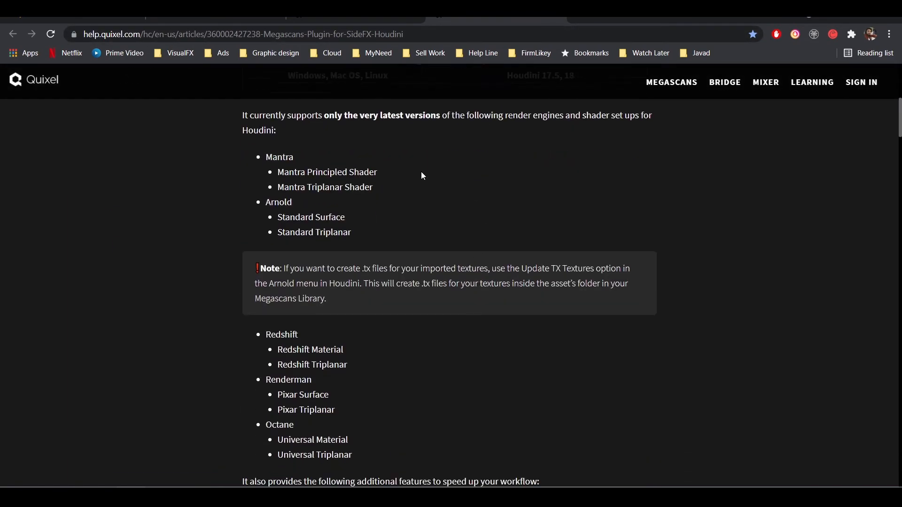
scroll(421, 172, down, 12)
scroll(427, 179, down, 9)
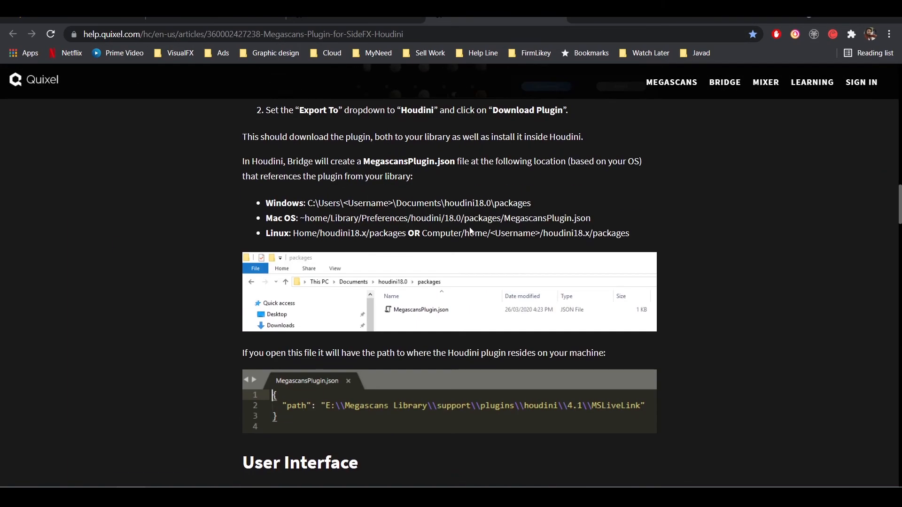
scroll(646, 367, down, 3)
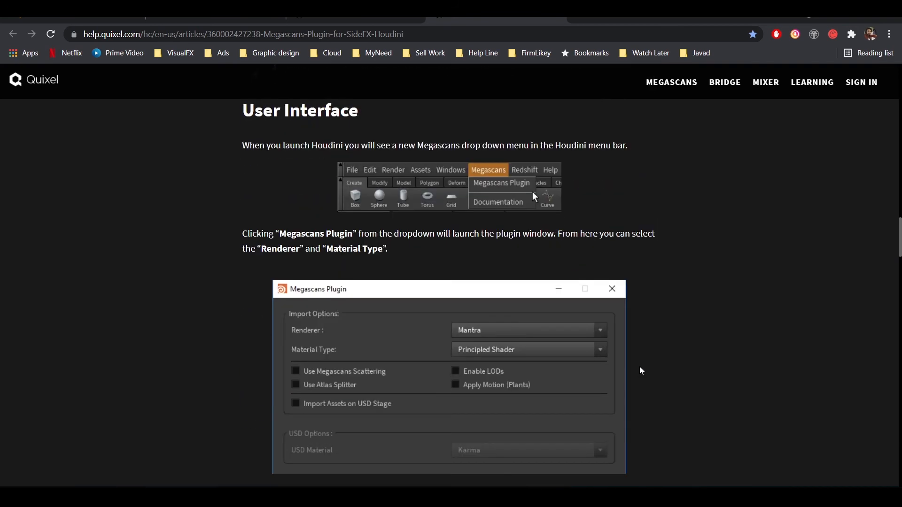
scroll(580, 255, down, 8)
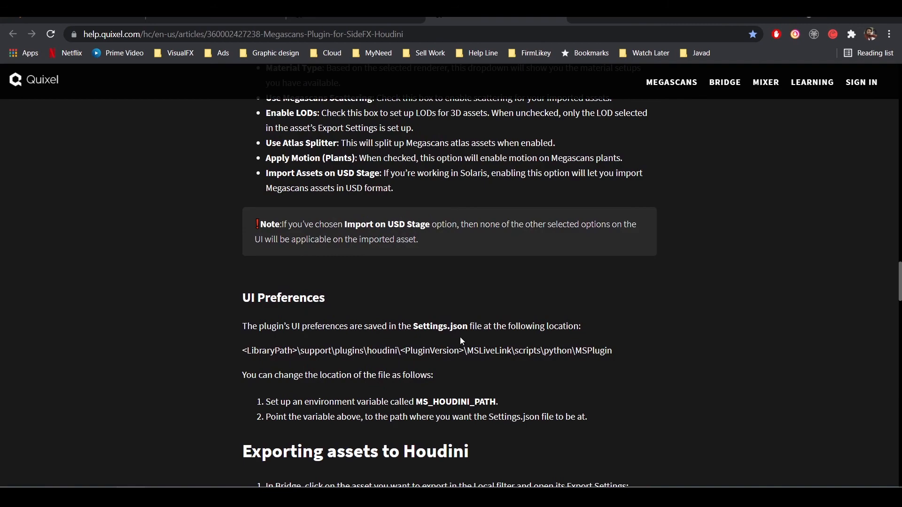
scroll(460, 337, down, 10)
scroll(465, 337, down, 9)
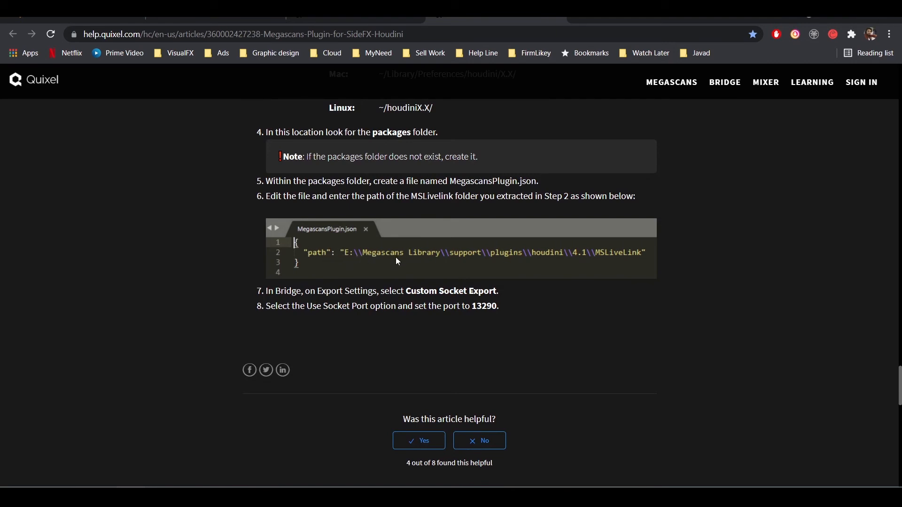
scroll(588, 284, down, 2)
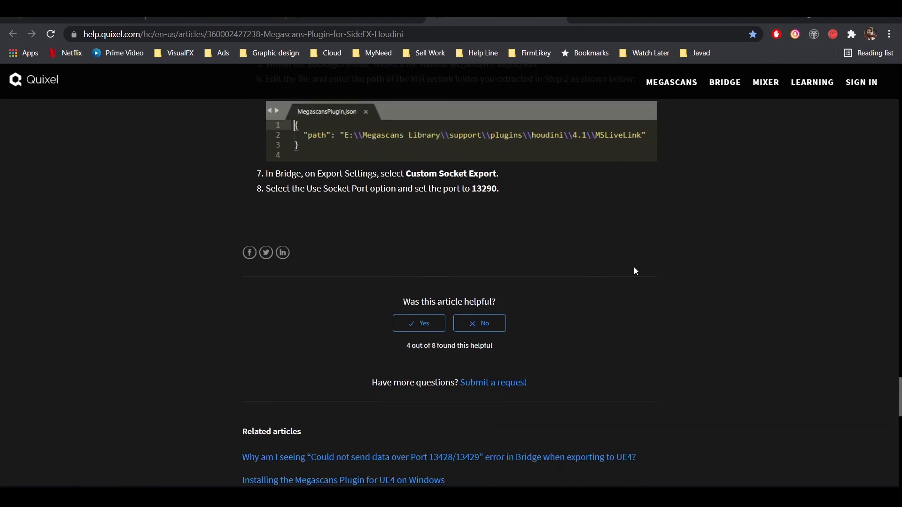
scroll(629, 272, up, 11)
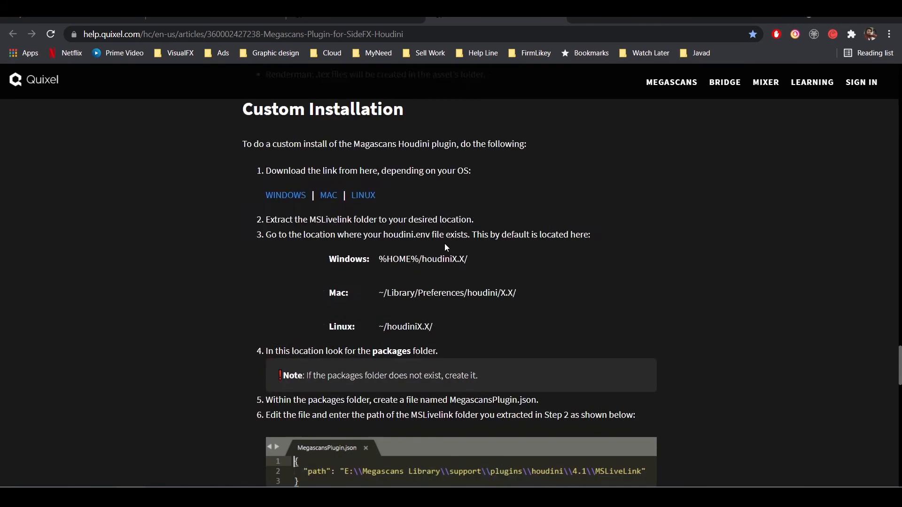
scroll(446, 254, up, 2)
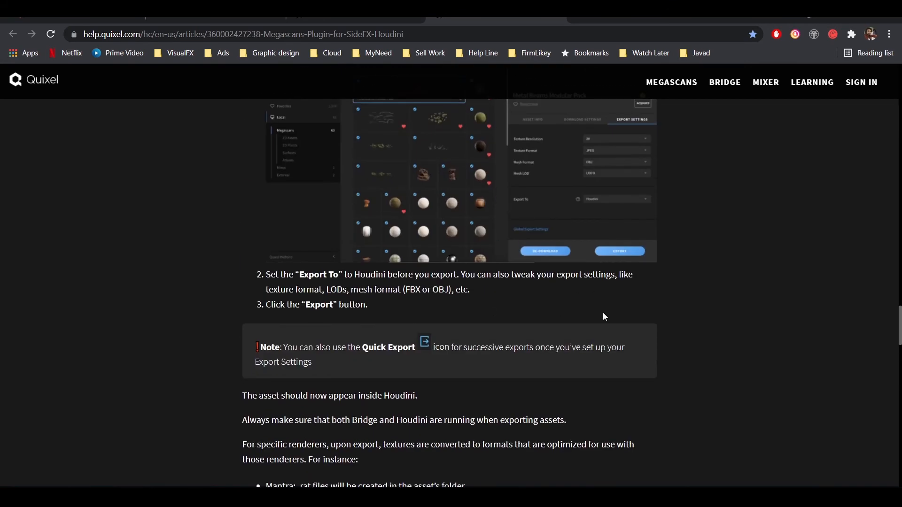
scroll(660, 333, up, 5)
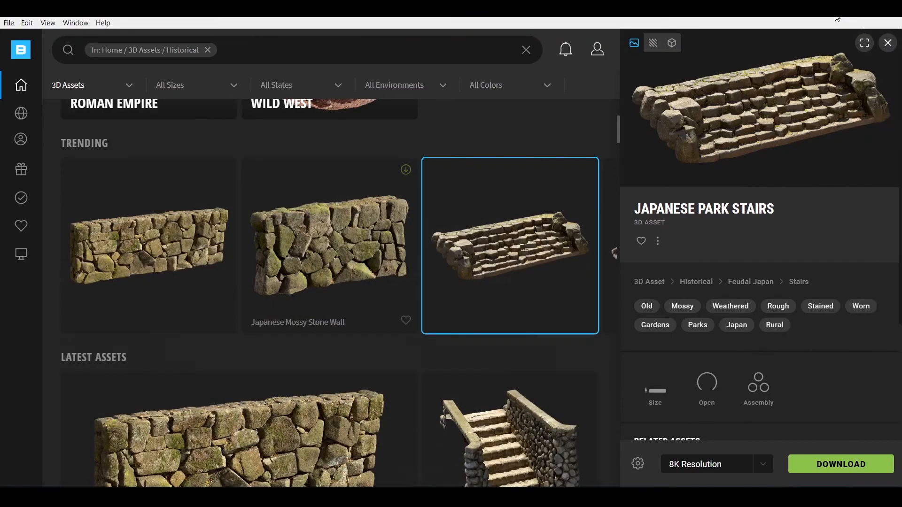
click(837, 18)
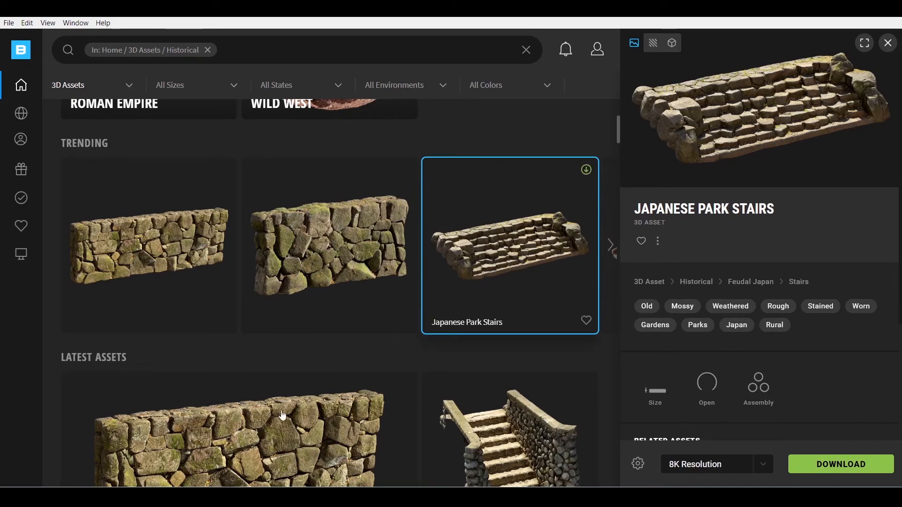
Switch to the Houdini forest scene, open the Megascans Plugin window to view its import options, and close it
mouse_move(160, 498)
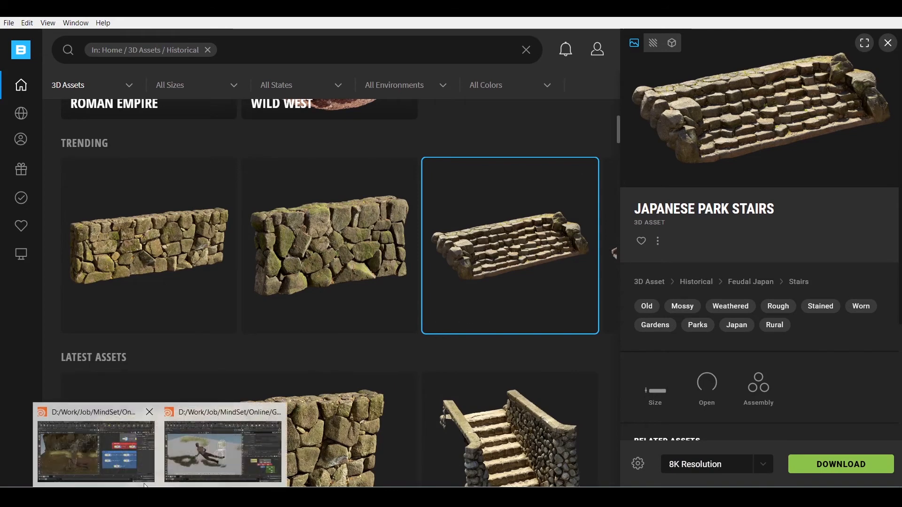
click(94, 458)
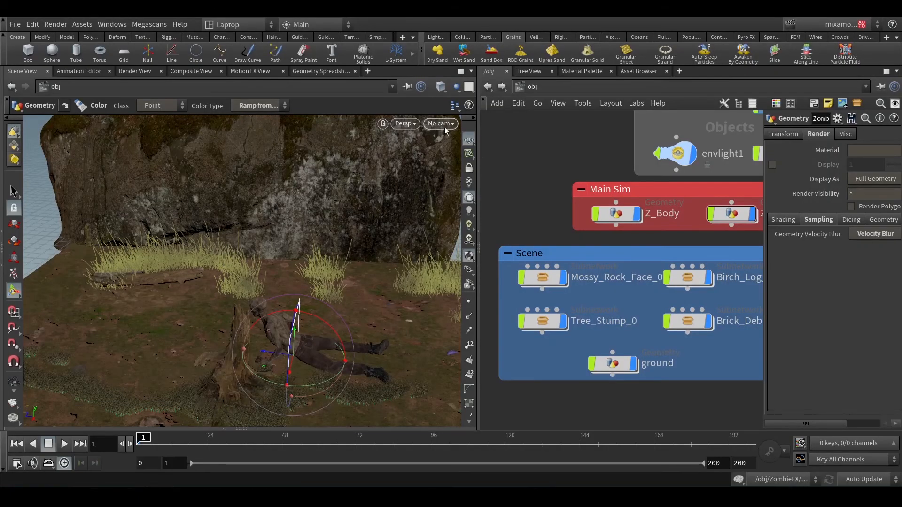
click(146, 25)
click(160, 47)
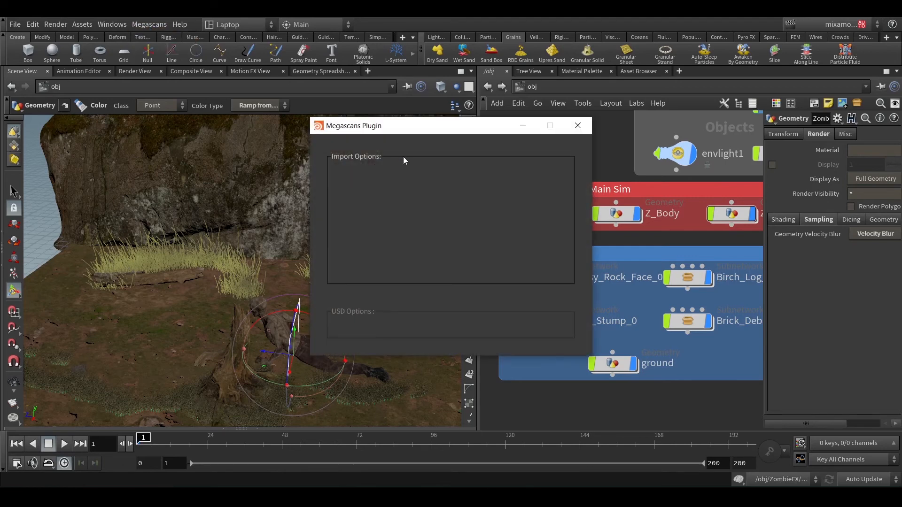
drag(432, 130, 478, 133)
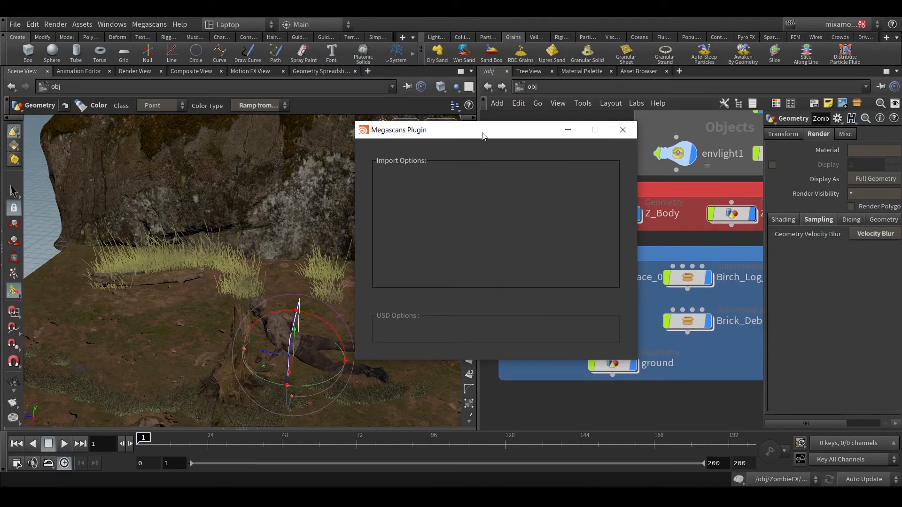
drag(484, 137, 449, 139)
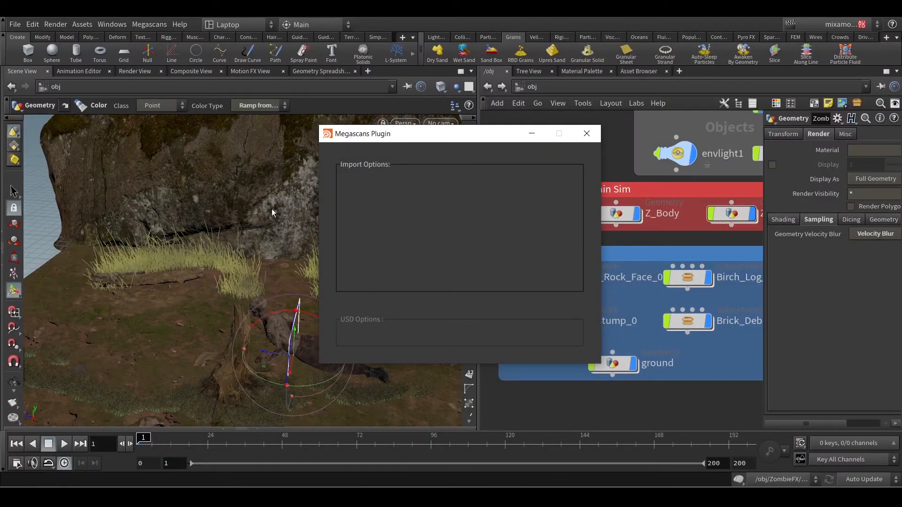
scroll(611, 394, down, 2)
click(587, 134)
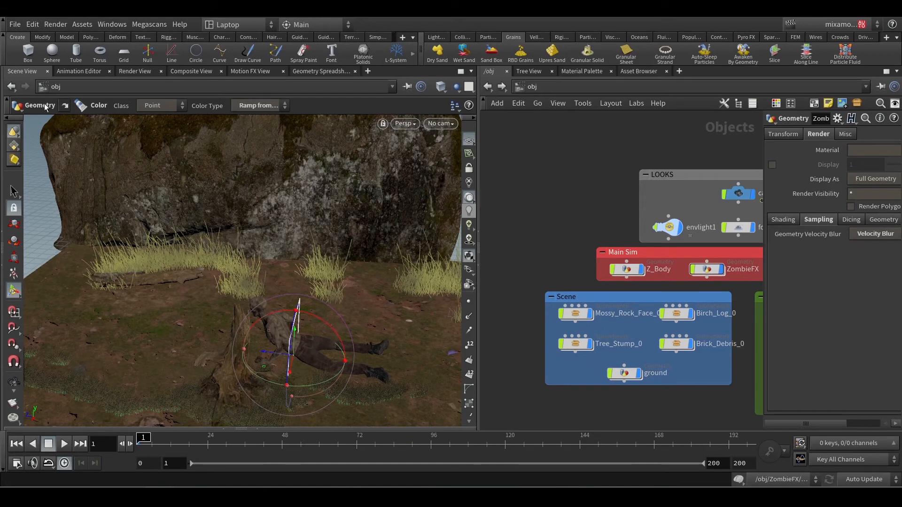
Identify the Scene assets in the viewport by selecting Mossy_Rock_Face_0, Birch_Log_0, Tree_Stump_0 and ground in turn
scroll(685, 404, up, 1)
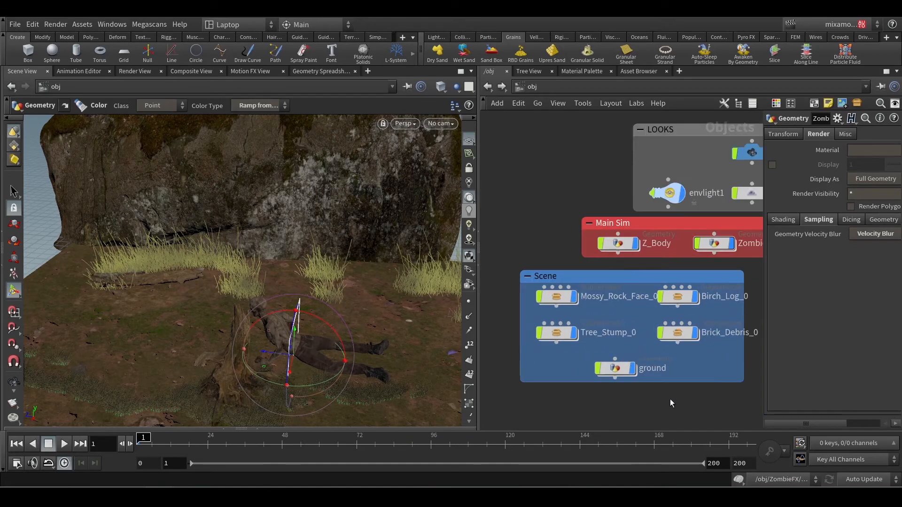
scroll(640, 389, down, 1)
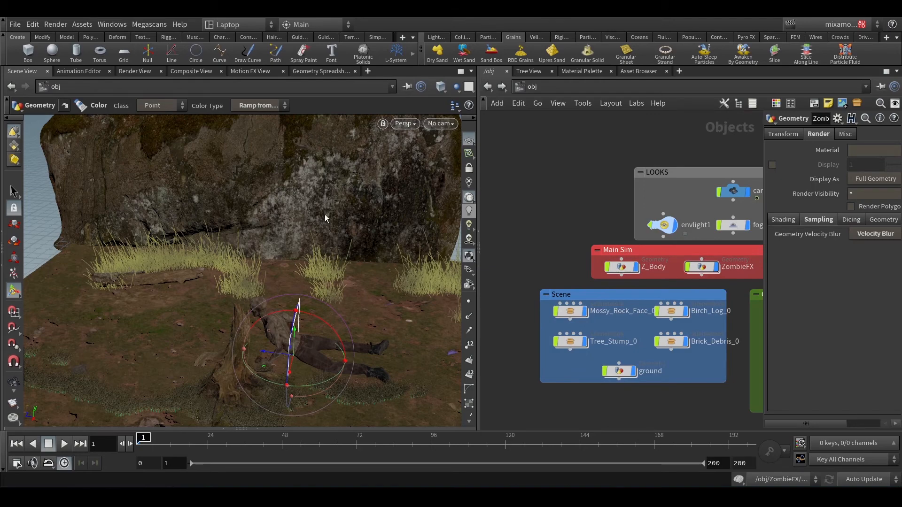
alt+drag(327, 217, 300, 282)
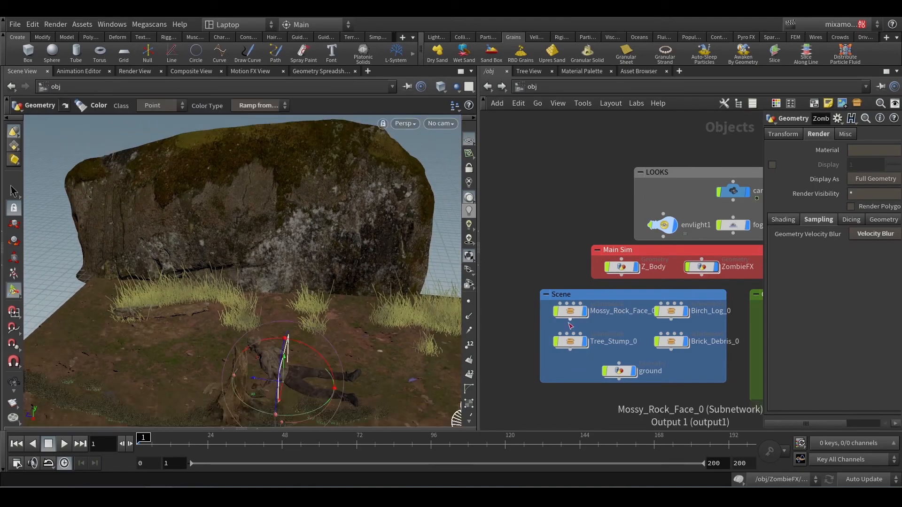
click(568, 311)
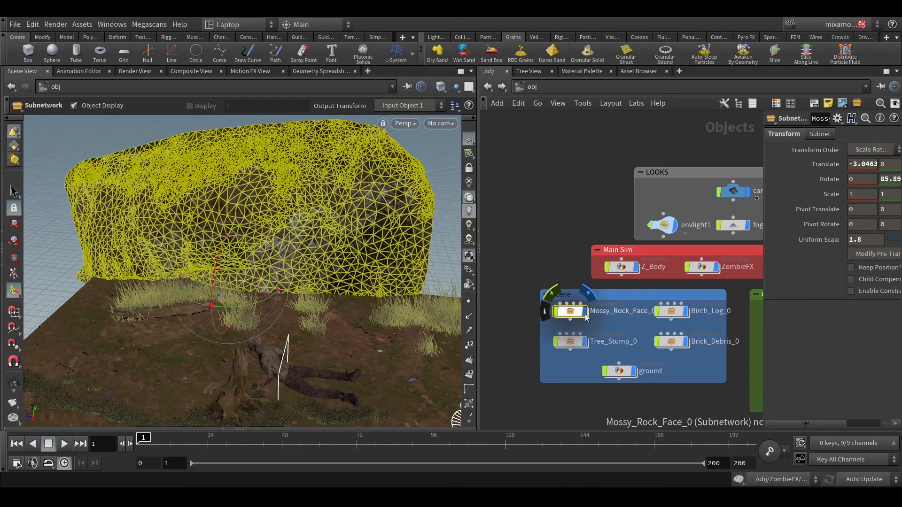
click(674, 315)
click(569, 342)
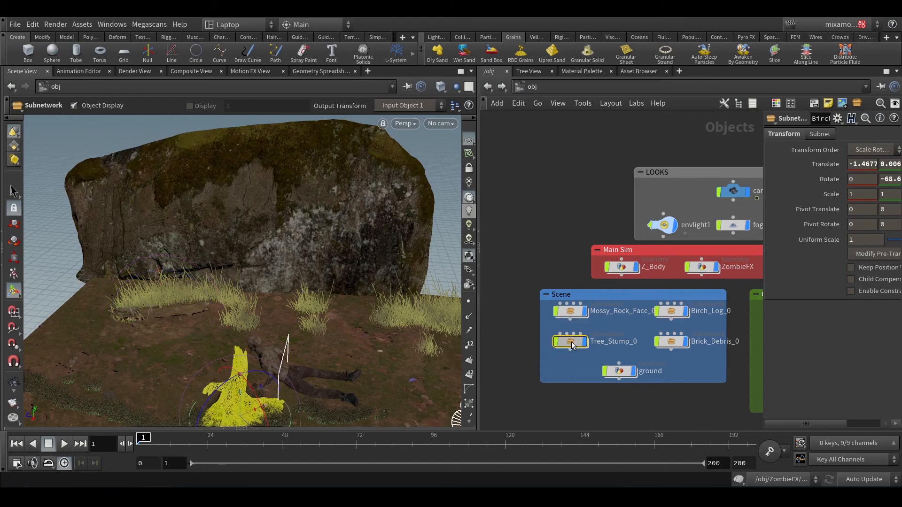
click(624, 374)
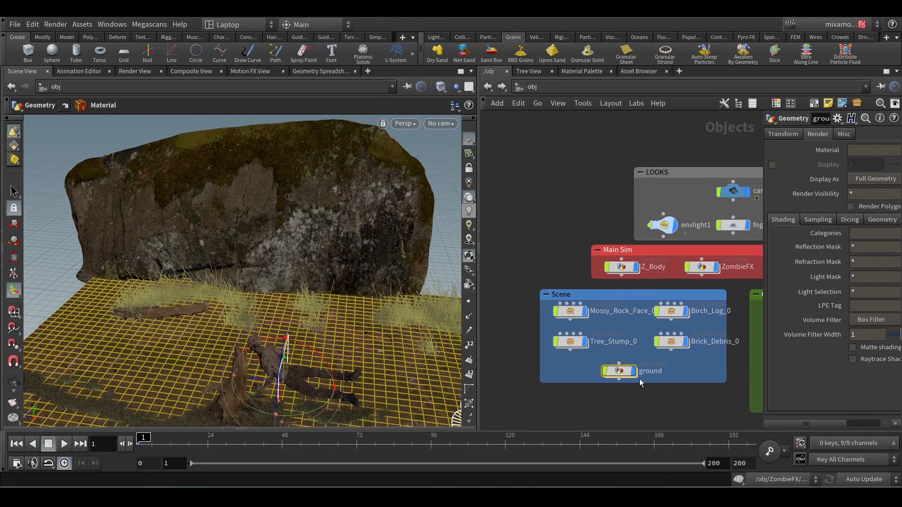
Enter the ground object's network, examine its main Ground and grass base nodes, and widen the parameters to show material1's full material path
scroll(620, 378, up, 2)
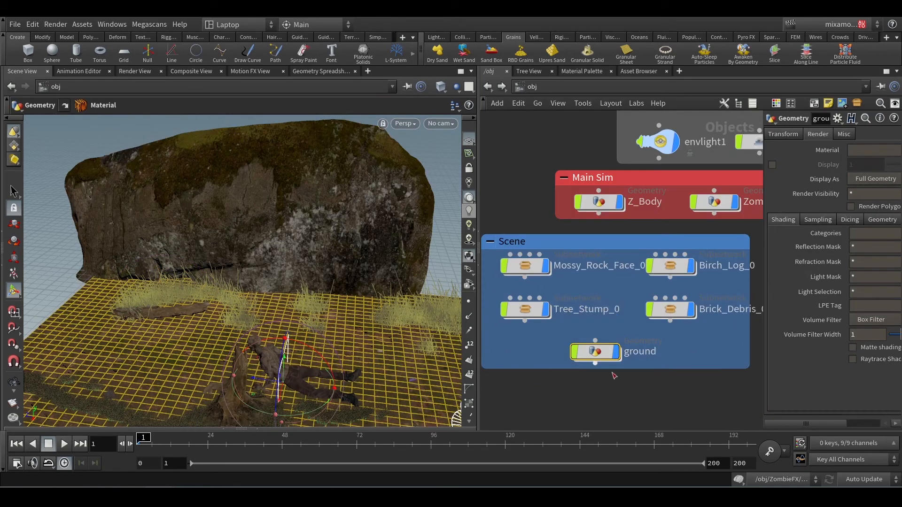
double_click(597, 355)
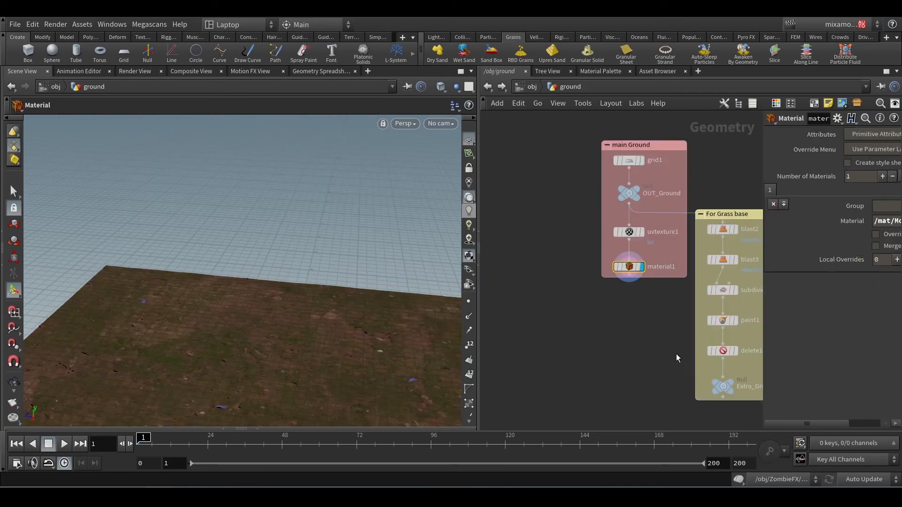
middle_drag(627, 376, 628, 383)
scroll(702, 334, down, 3)
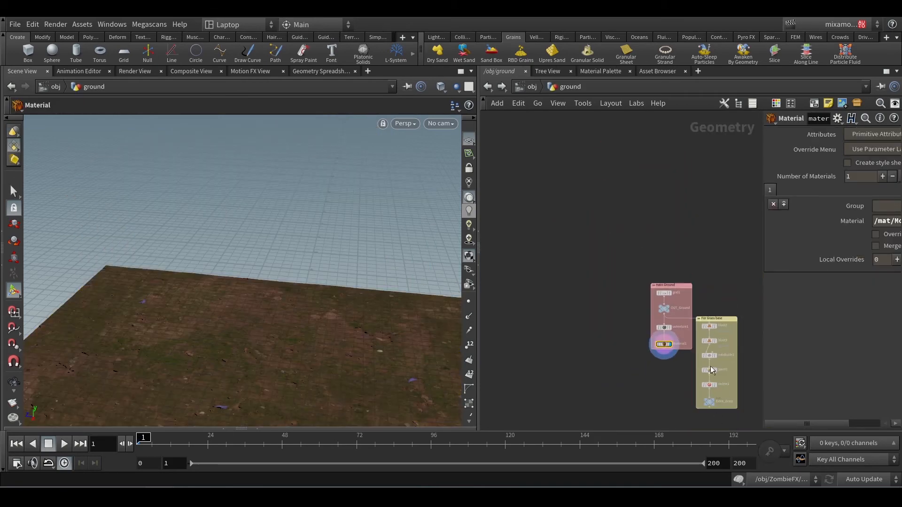
scroll(709, 367, up, 3)
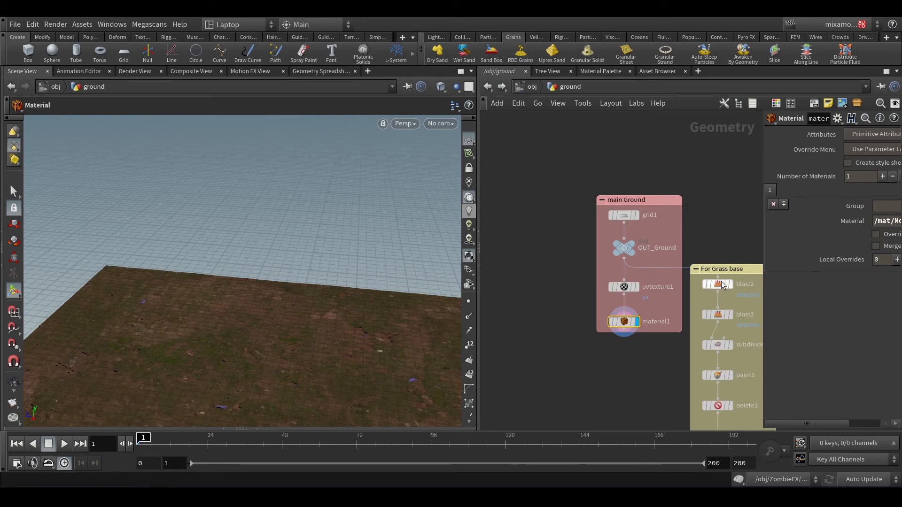
scroll(663, 356, up, 2)
middle_drag(634, 337, 647, 377)
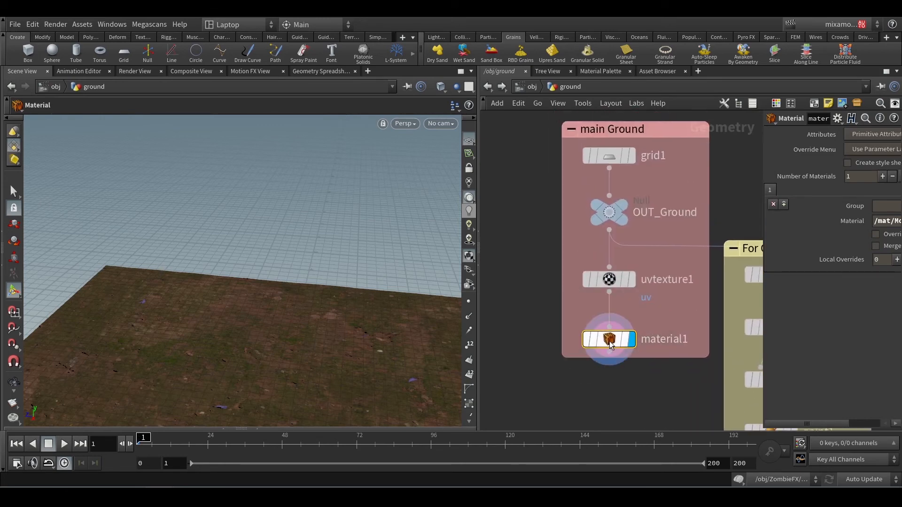
drag(761, 220, 652, 232)
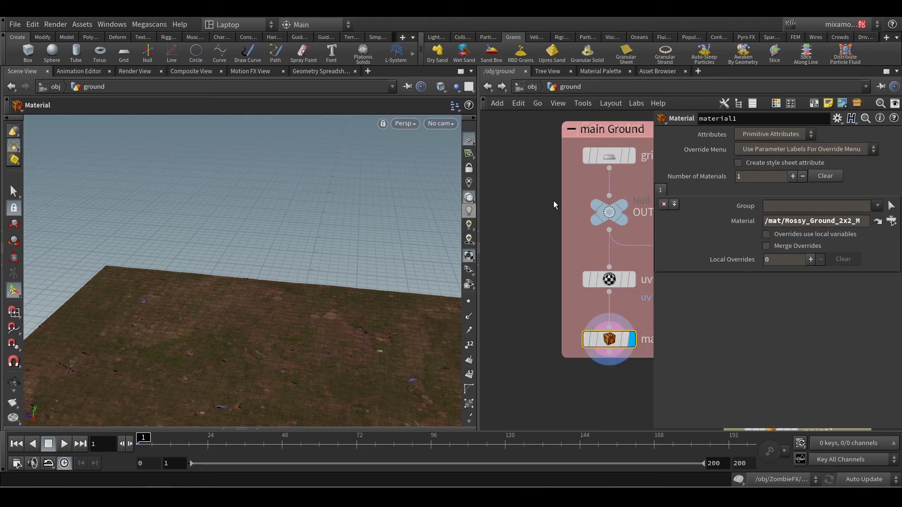
Review the main Ground nodes, show uvtexture1's parameters, return to the object level, and widen the network editor pane
middle_drag(553, 201, 513, 240)
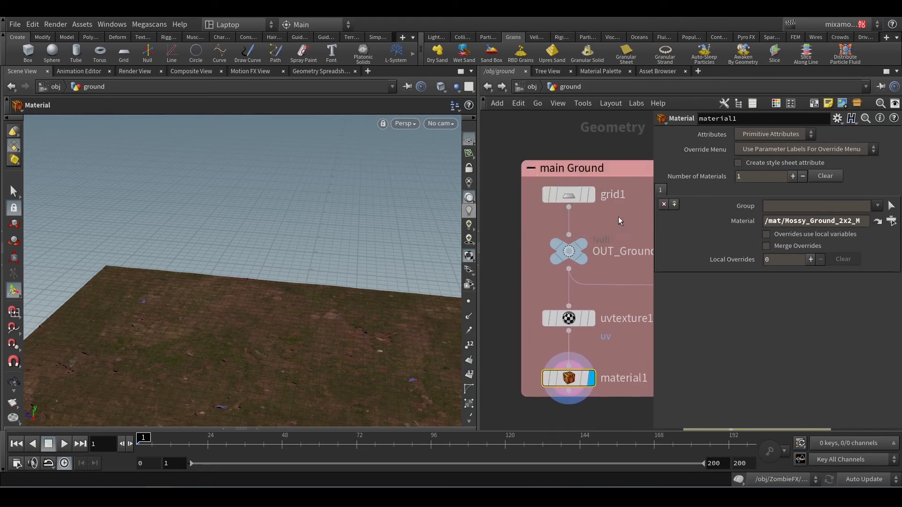
scroll(597, 306, down, 2)
middle_drag(597, 306, 567, 314)
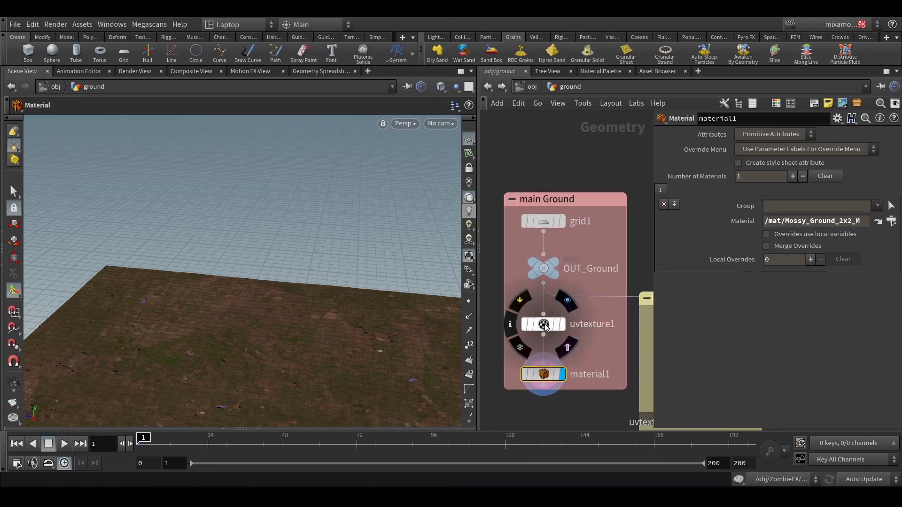
click(545, 327)
key(u)
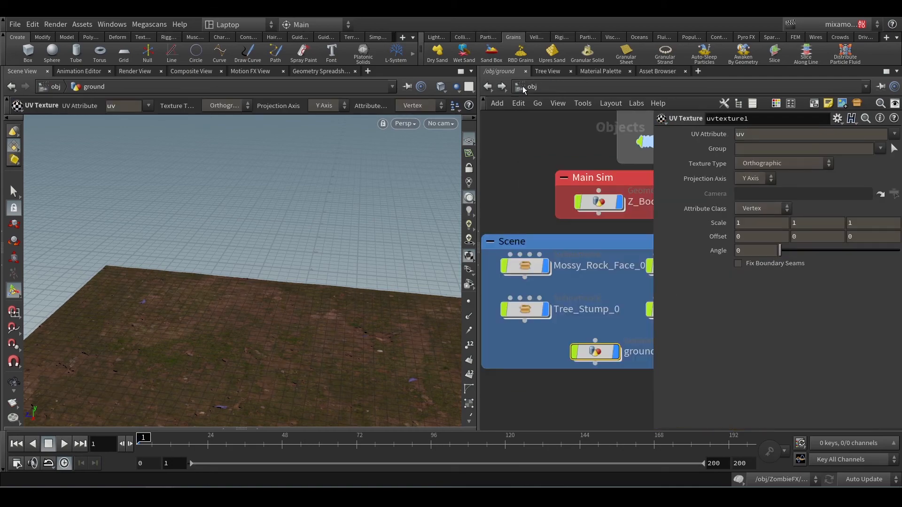
scroll(555, 367, down, 3)
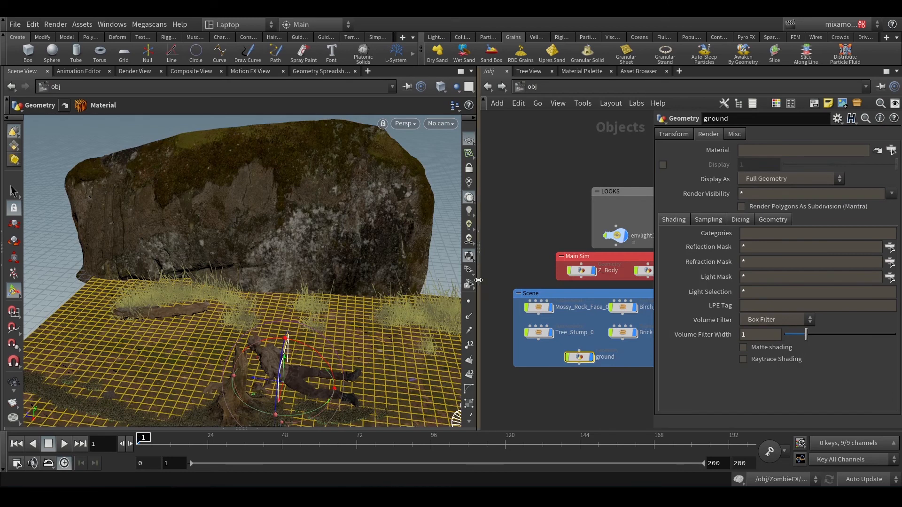
drag(478, 277, 404, 277)
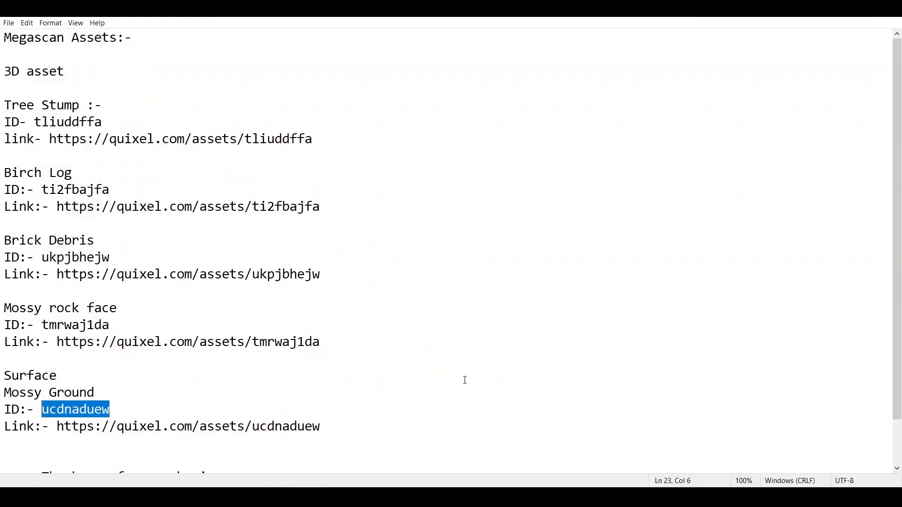
Highlight the asset IDs of Tree Stump, Birch Log, Brick Debris and Mossy rock face in turn in the Megascan Assets text file
click(464, 380)
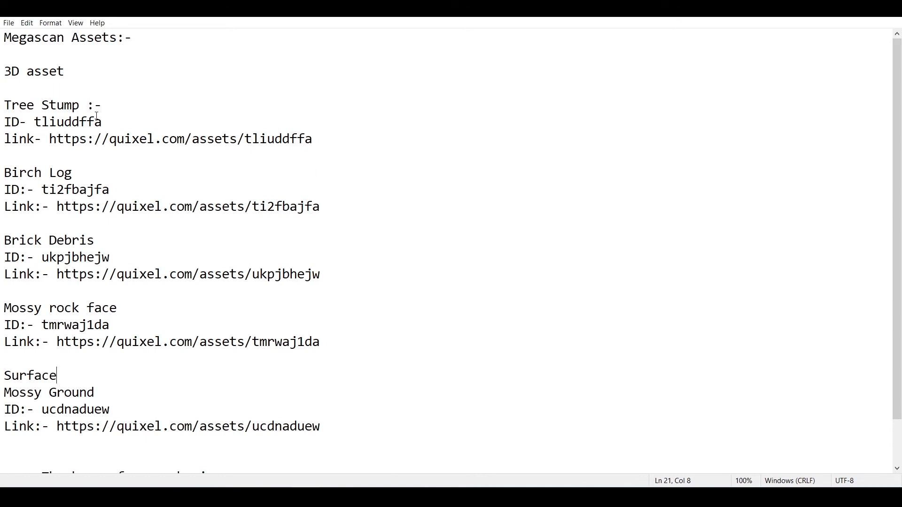
drag(102, 122, 32, 125)
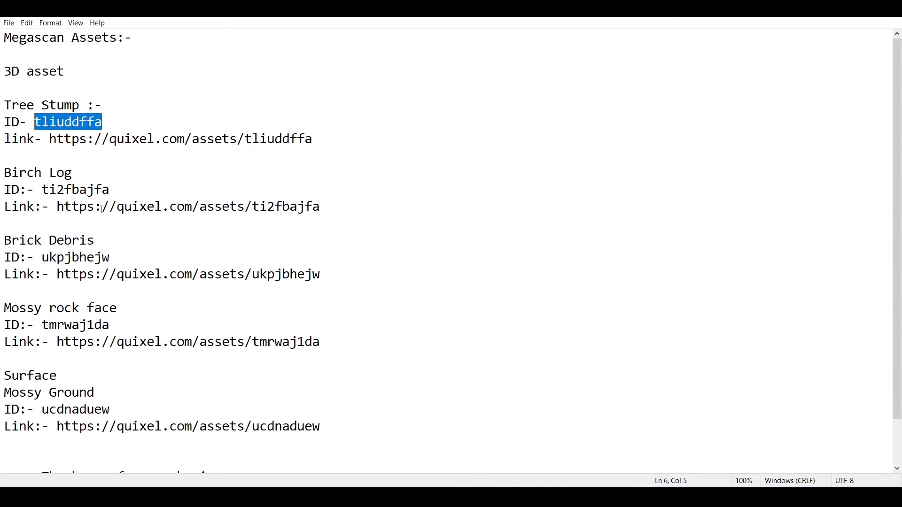
drag(104, 197, 42, 197)
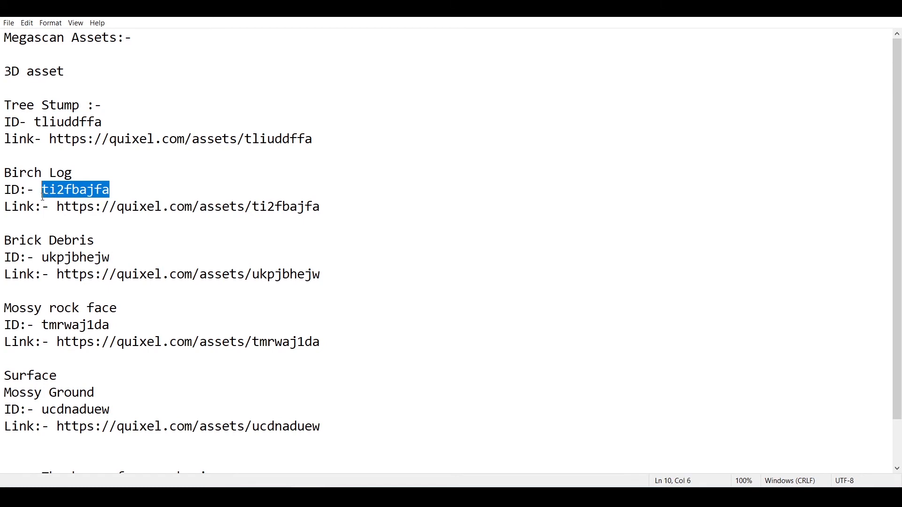
drag(113, 258, 46, 259)
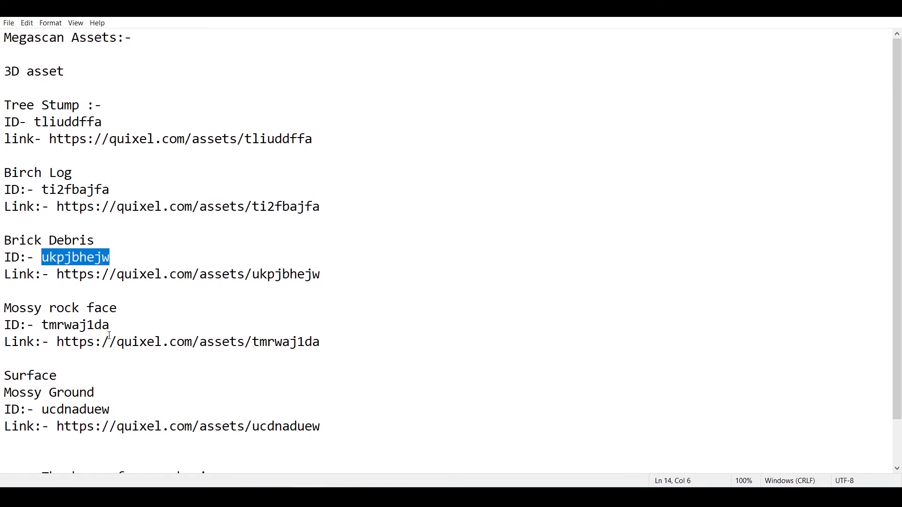
drag(110, 327, 43, 332)
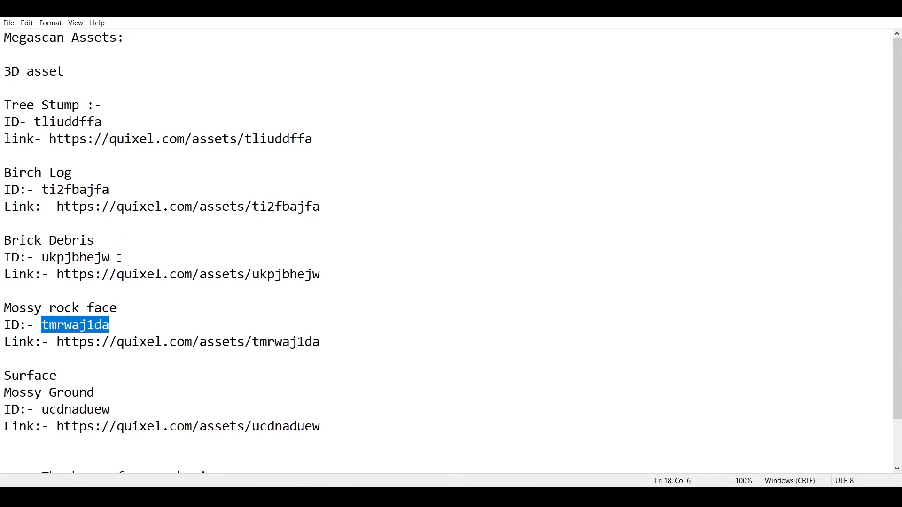
Copy the Birch Log ID ti2fbajfa, search for it in Quixel Bridge, and open the Birch Log asset's details
drag(112, 191, 44, 191)
key(ctrl+c)
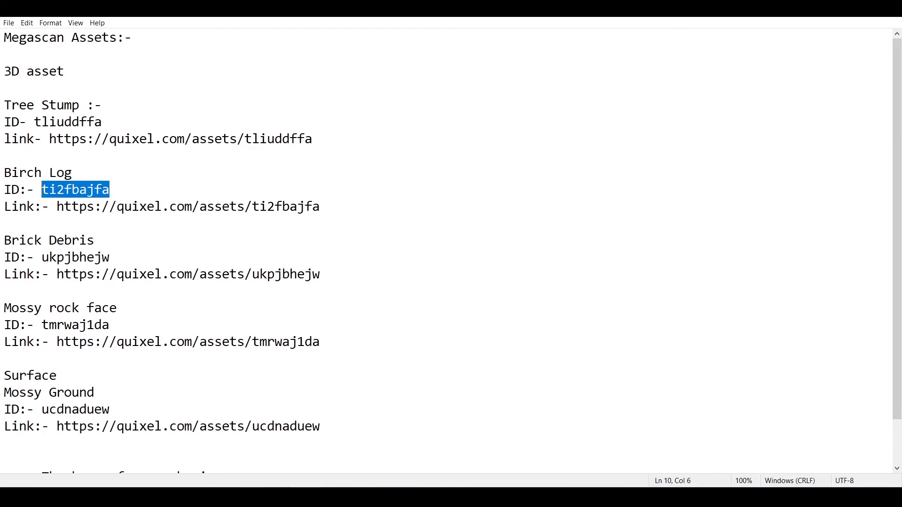
key(alt+Tab)
click(205, 50)
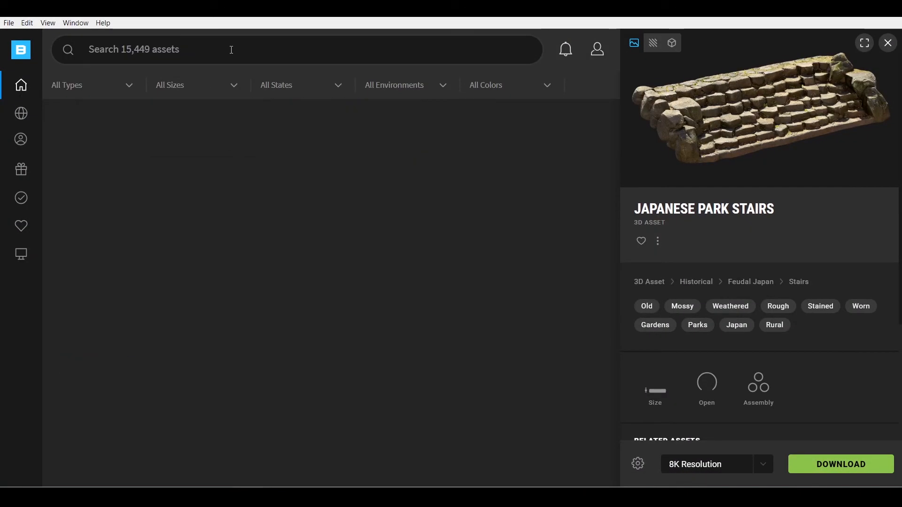
click(232, 50)
key(ctrl+v)
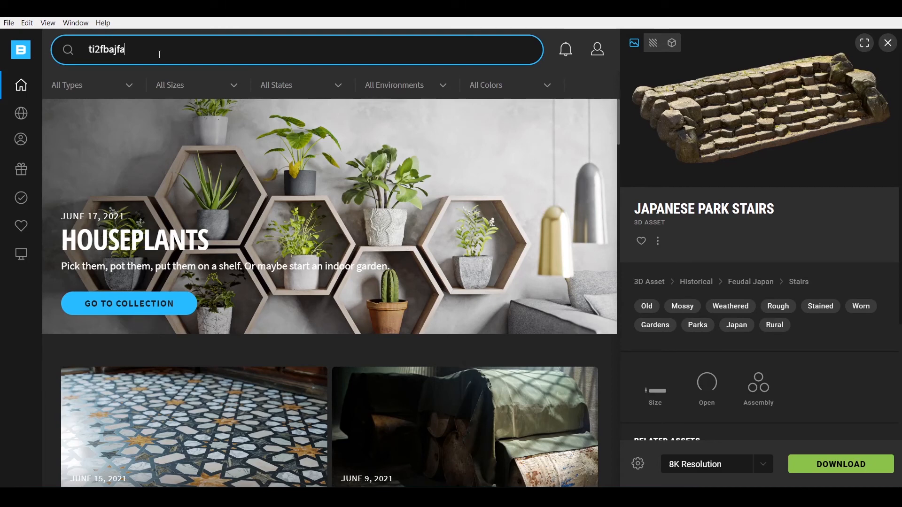
key(Return)
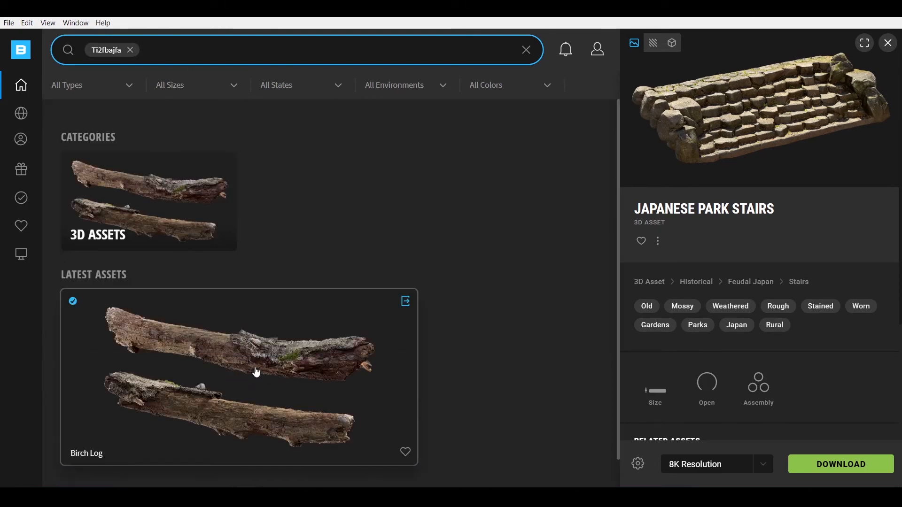
click(293, 335)
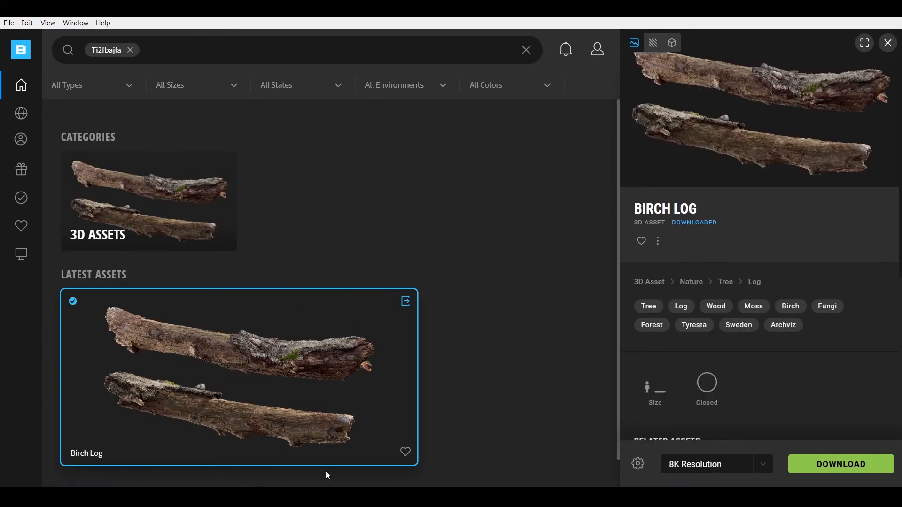
Review the Megascan Assets text file through to the Mossy Ground surface entry, and switch back to the Houdini scene
key(alt+Tab)
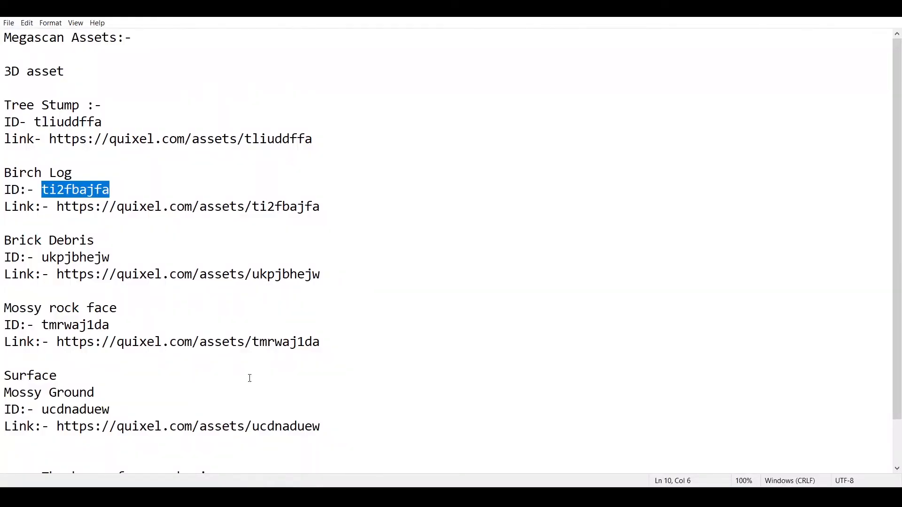
scroll(396, 304, down, 1)
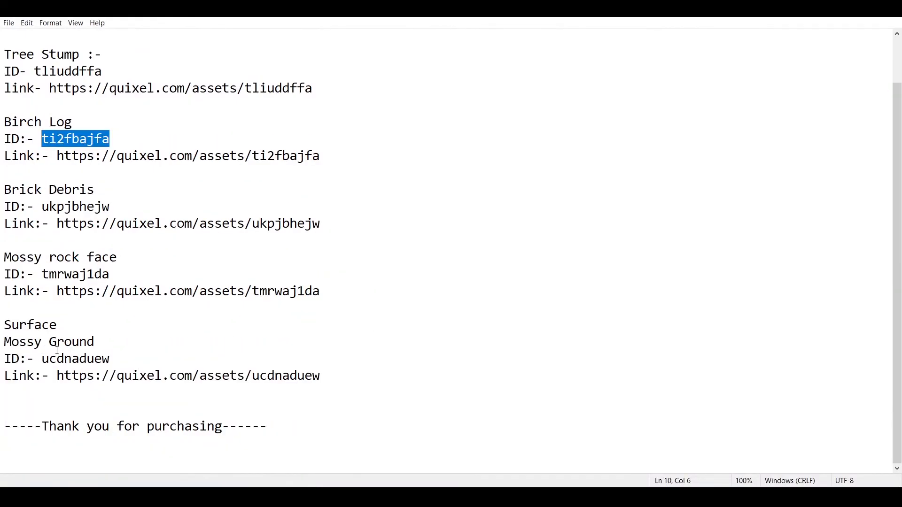
scroll(273, 390, up, 1)
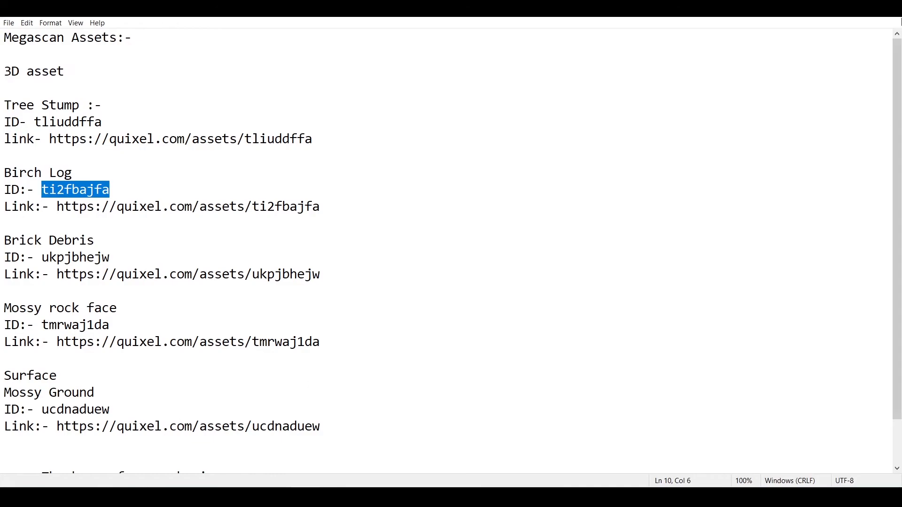
key(alt+Tab)
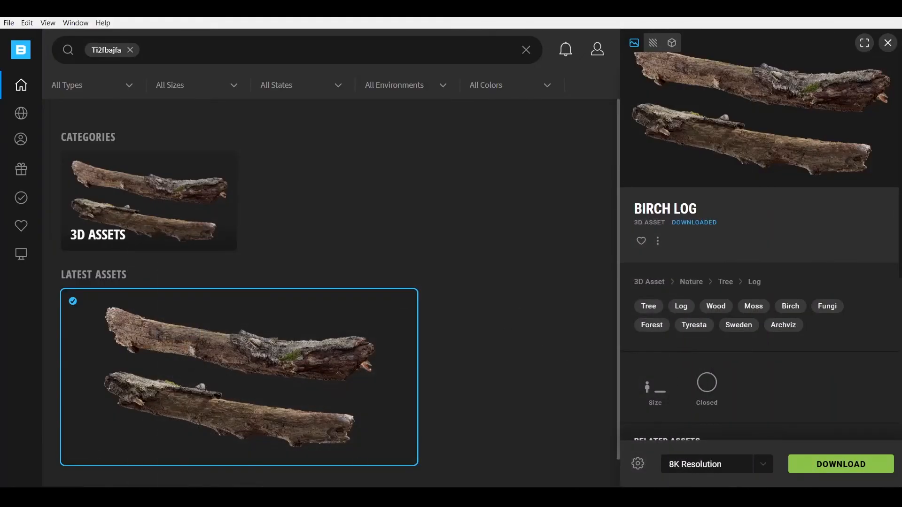
click(111, 445)
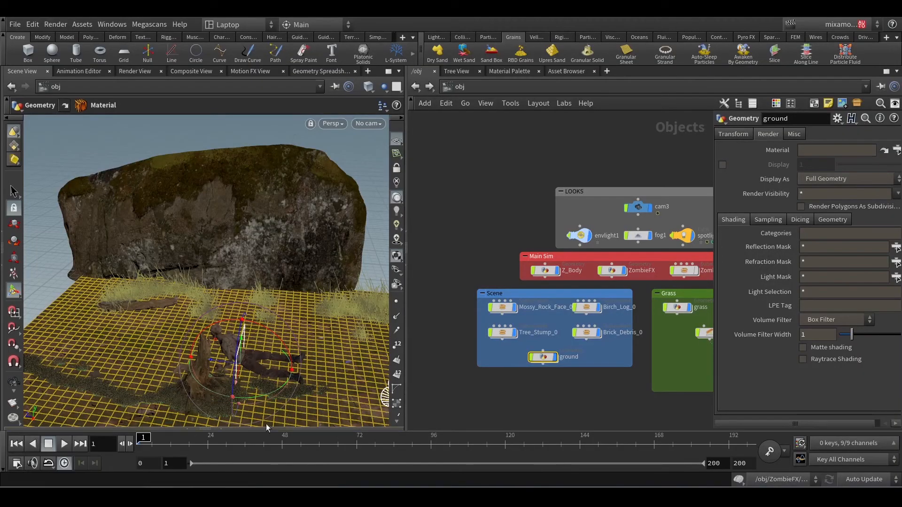
Deselect the ground, select the grass object in the Grass network box, and inspect its clumps in the viewport
click(571, 386)
middle_drag(574, 387, 481, 394)
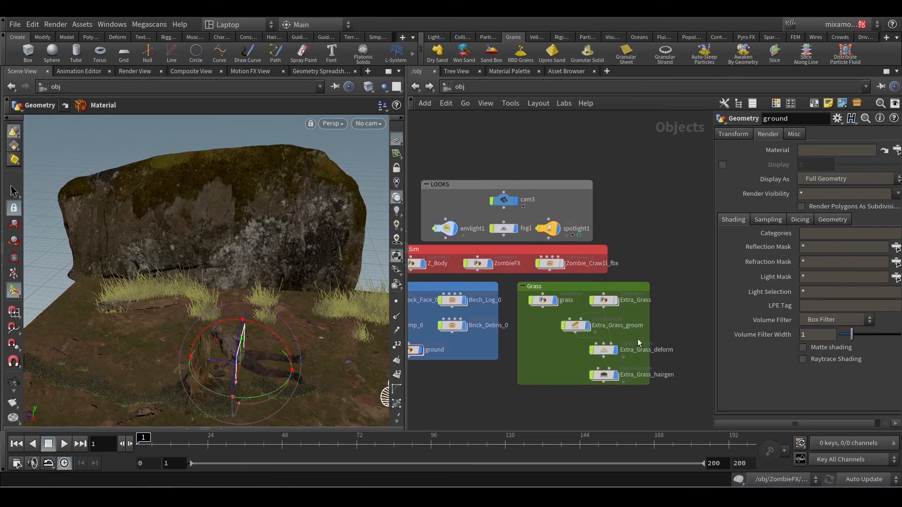
scroll(639, 335, up, 2)
scroll(677, 300, up, 3)
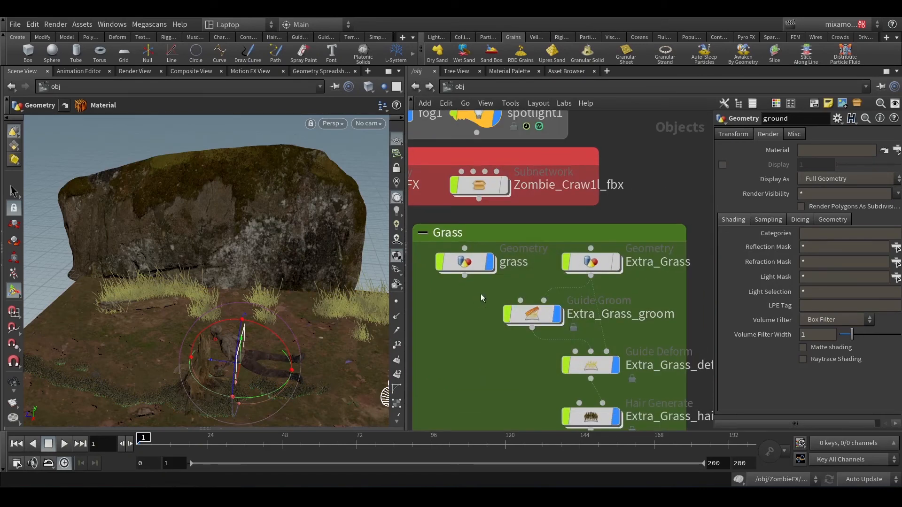
click(472, 263)
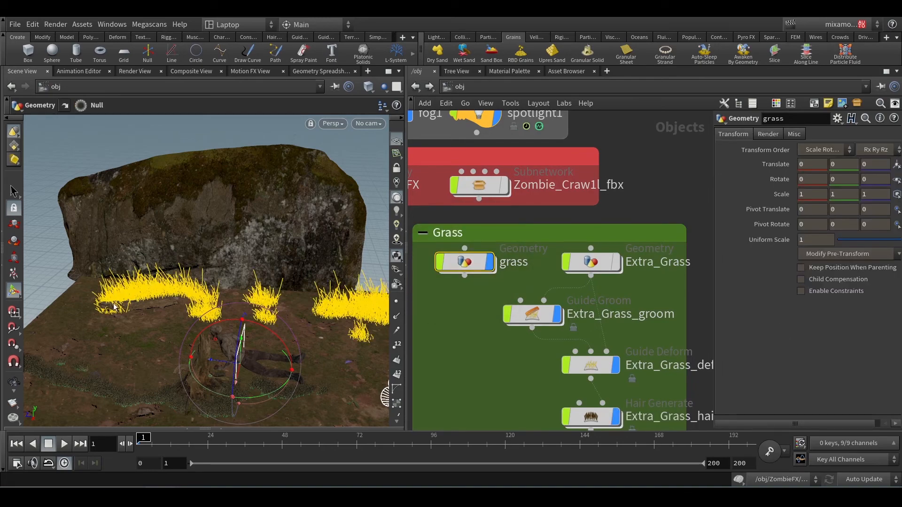
alt+drag(231, 276, 246, 285)
alt+middle_drag(257, 286, 226, 272)
key(Return)
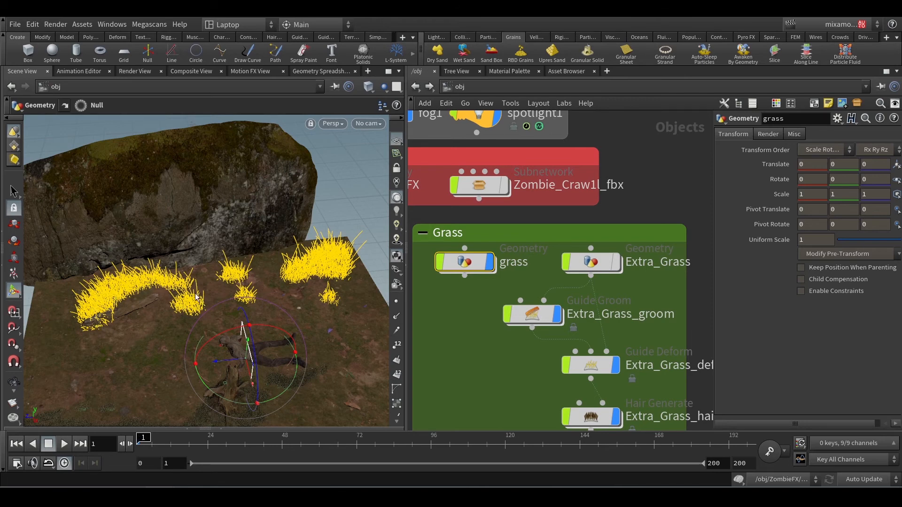
Enter the grass object's network and examine its setup from the scatter and line branches down to the Cached File nodes
double_click(468, 265)
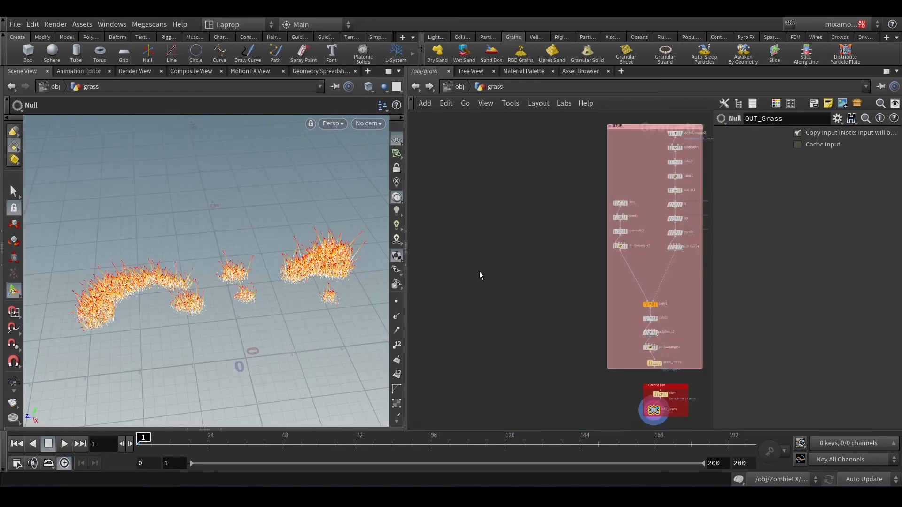
middle_drag(567, 309, 478, 306)
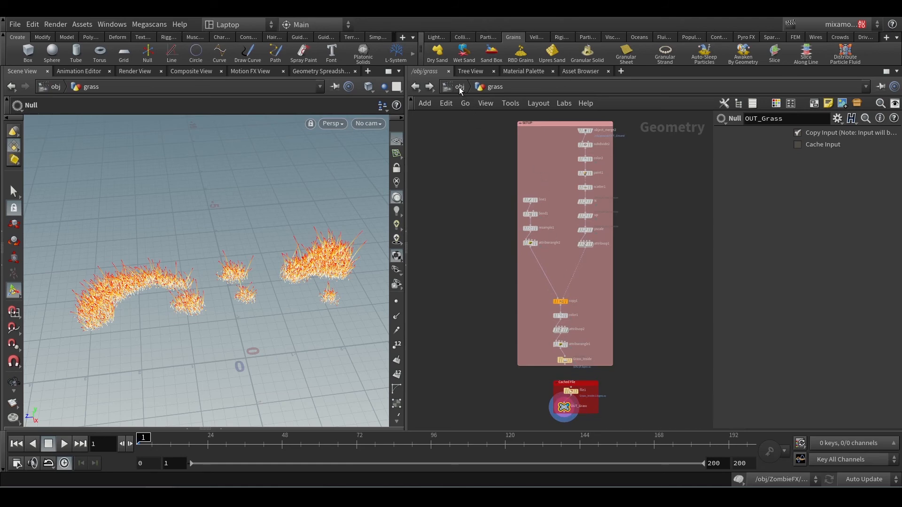
scroll(585, 185, up, 3)
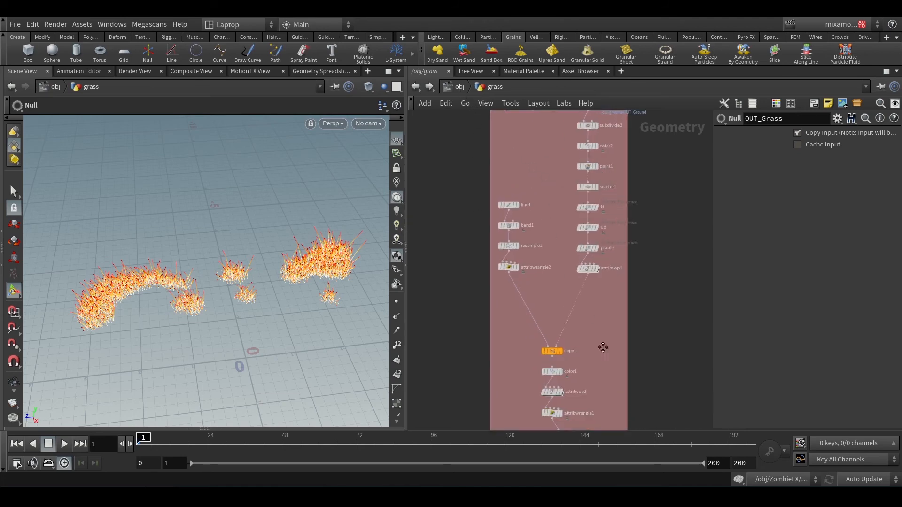
alt+scroll(319, 268, up, 8)
alt+drag(323, 270, 315, 269)
middle_drag(615, 325, 606, 284)
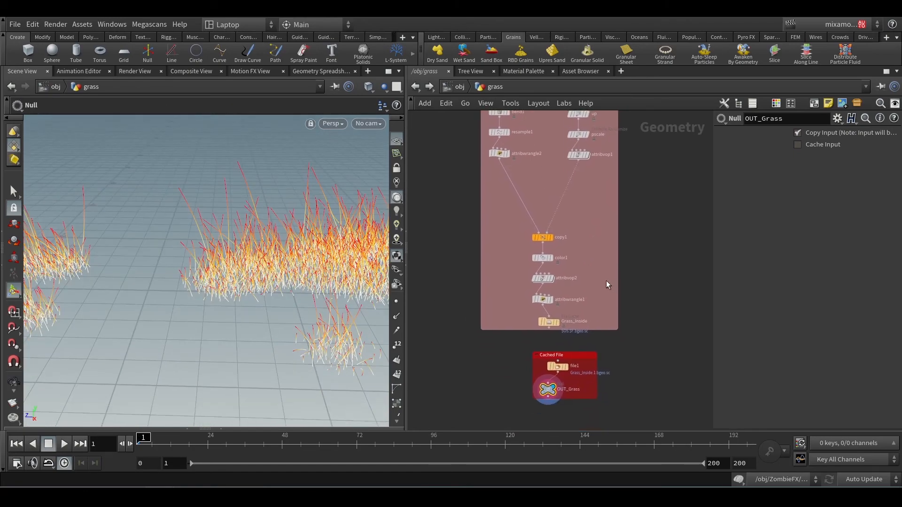
scroll(522, 314, up, 1)
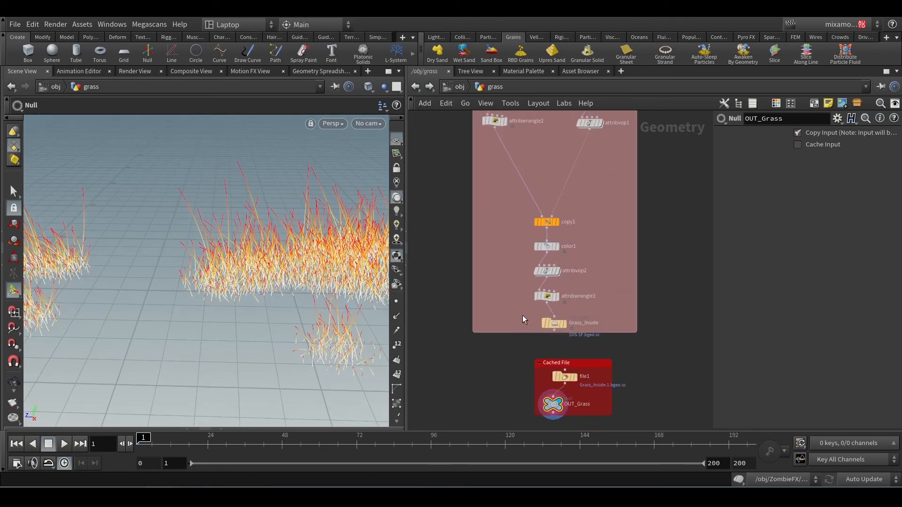
Return to the object level, clear the selection, and shift the grass node slightly to the left within the Grass network box
click(461, 89)
click(644, 201)
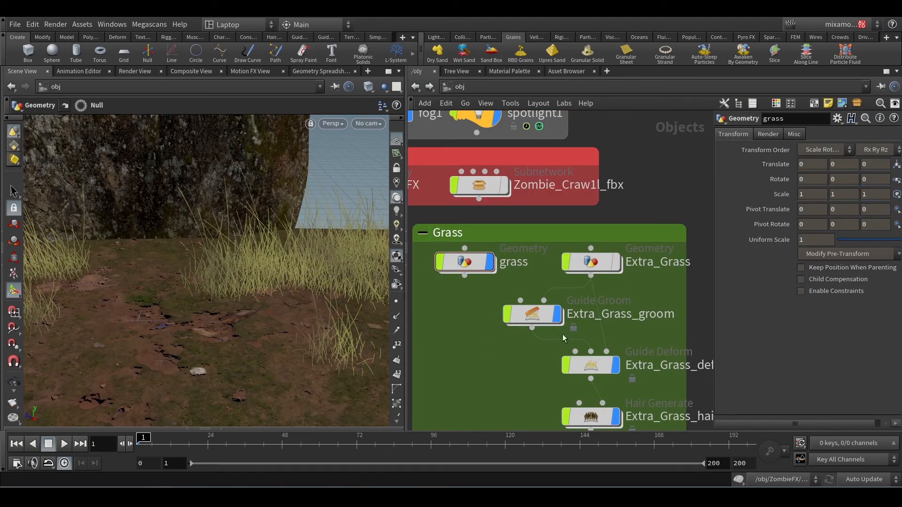
scroll(549, 364, down, 2)
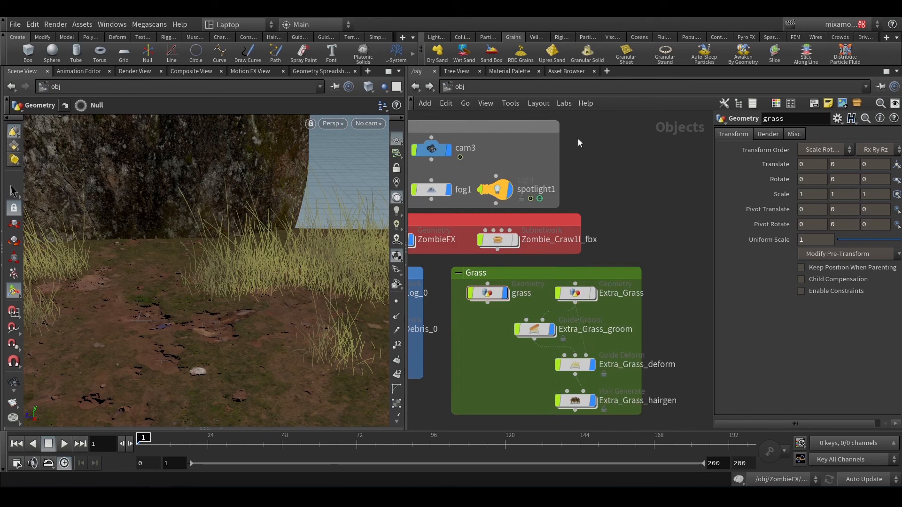
drag(498, 296, 489, 296)
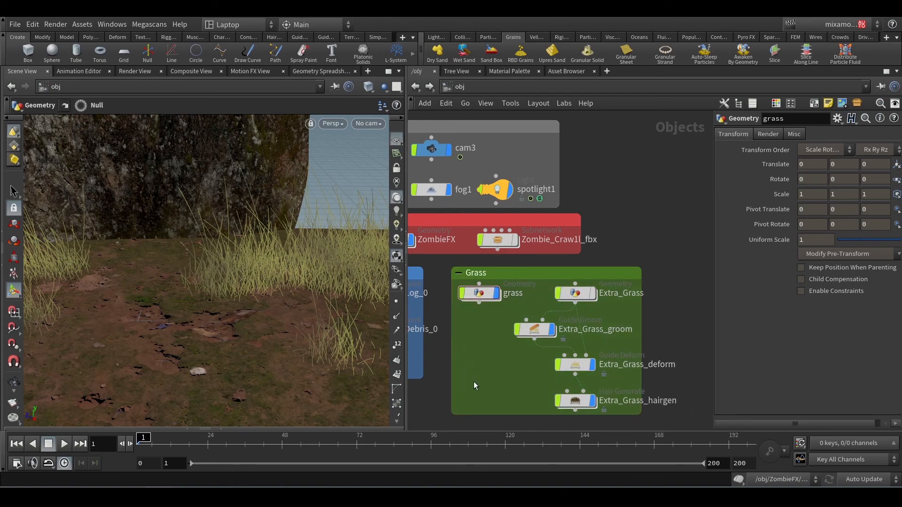
Inspect the short extra grass around the zombie's body and the tree stump in the viewport
alt+scroll(238, 334, down, 3)
alt+middle_drag(249, 303, 266, 223)
drag(266, 223, 220, 319)
key(Return)
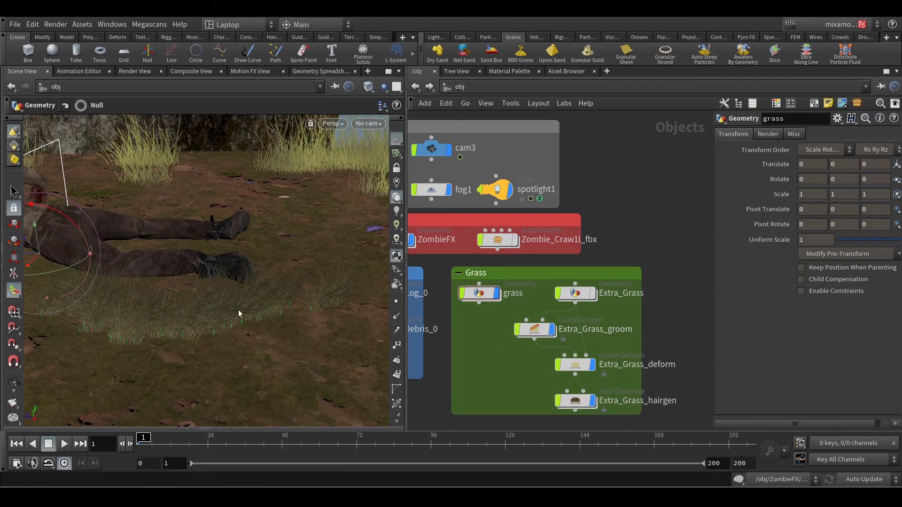
middle_drag(477, 391, 562, 382)
key(Escape)
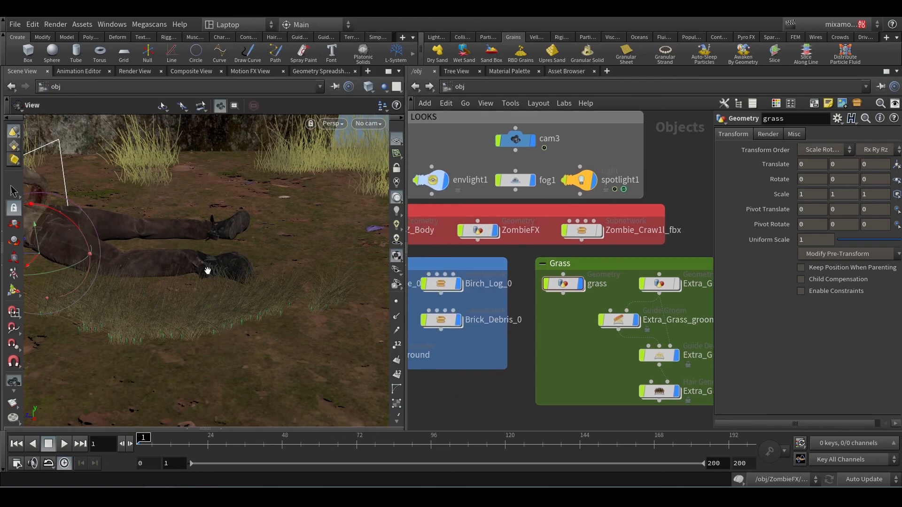
drag(207, 268, 171, 258)
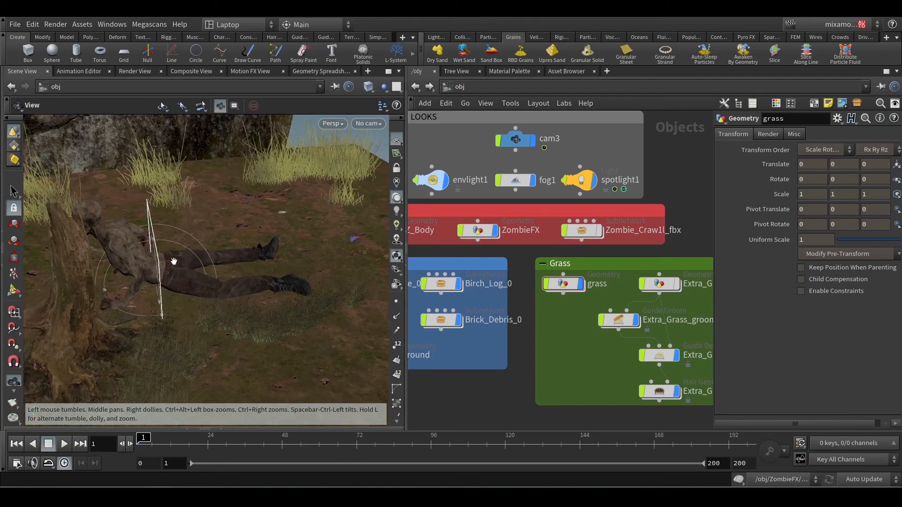
Orbit around the tree stump and zombie in the viewport and look over the surrounding object network boxes
key(Return)
alt+drag(232, 328, 376, 329)
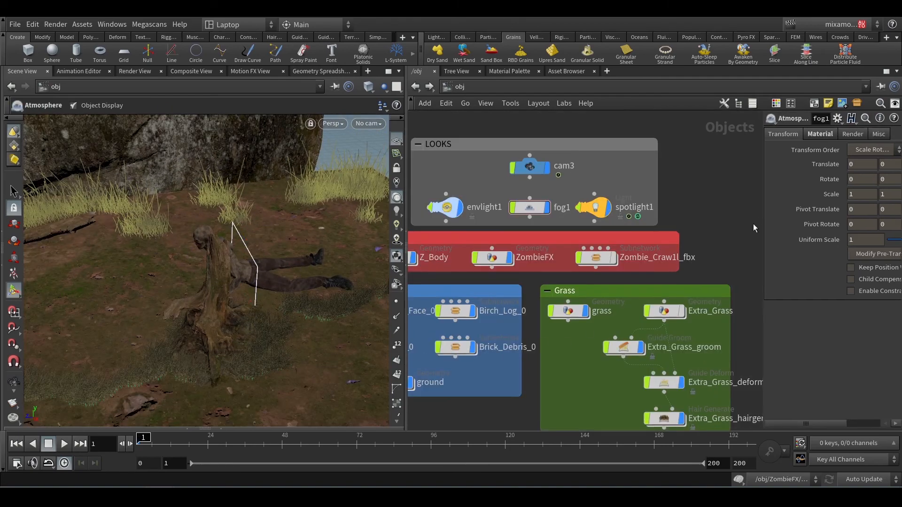
scroll(754, 224, down, 5)
scroll(603, 316, up, 4)
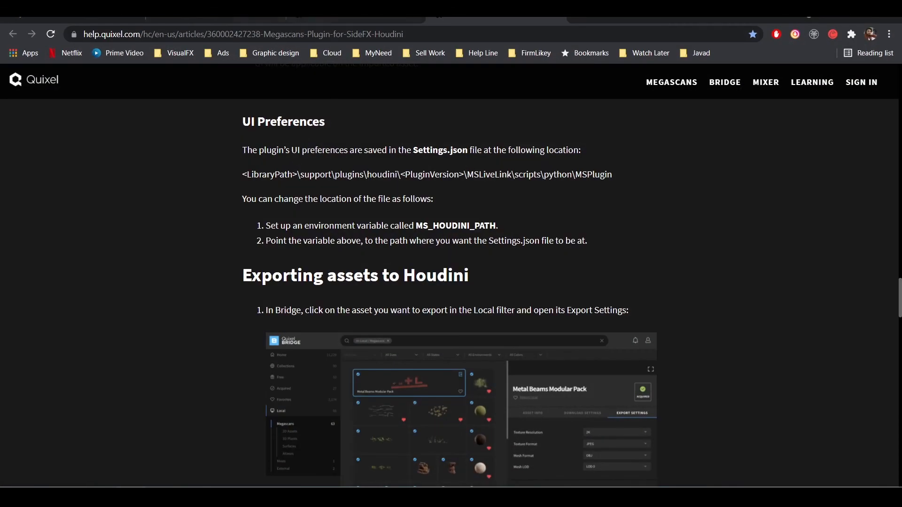
Switch to the browser, open the Gumroad profile page, and view the Zombie Disintegration FX product listing
click(205, 19)
scroll(368, 342, down, 3)
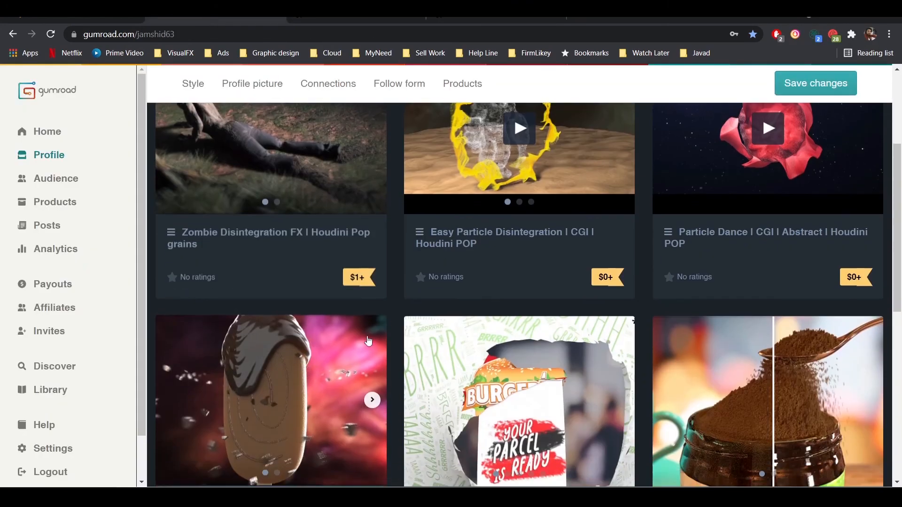
scroll(396, 319, down, 1)
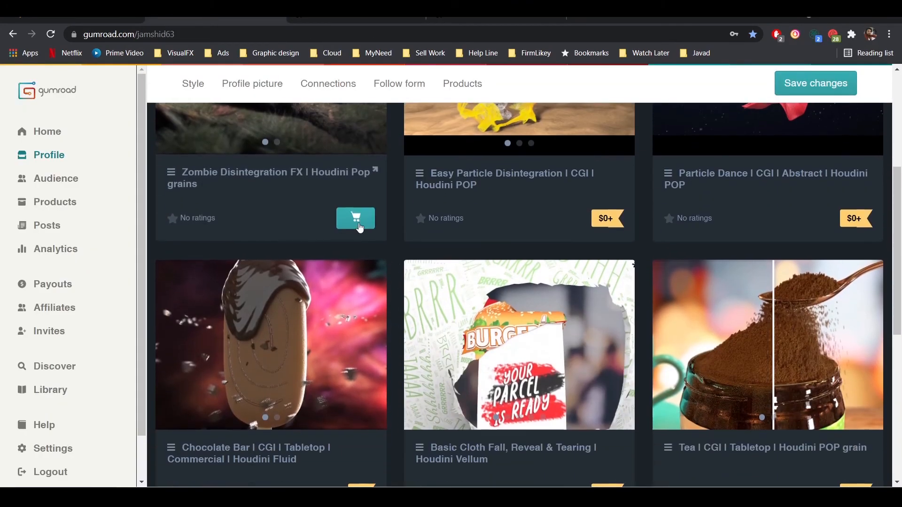
scroll(399, 273, up, 1)
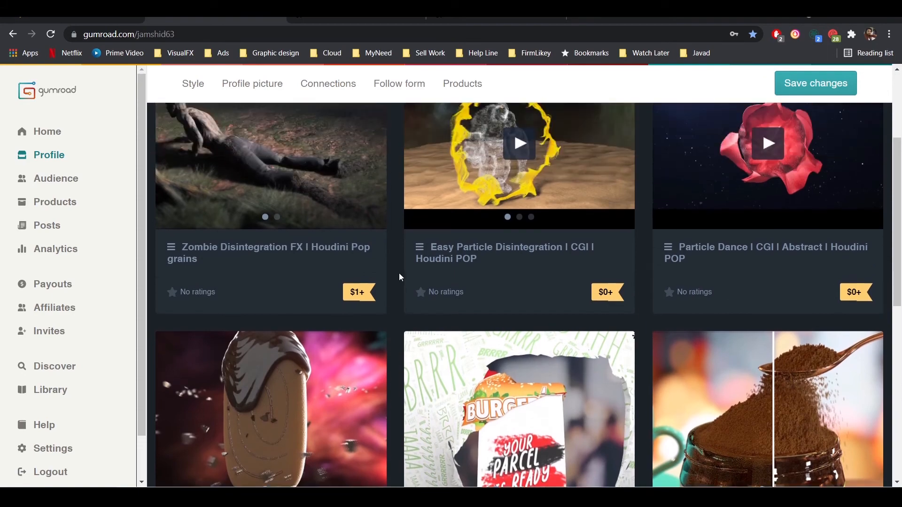
scroll(399, 273, up, 1)
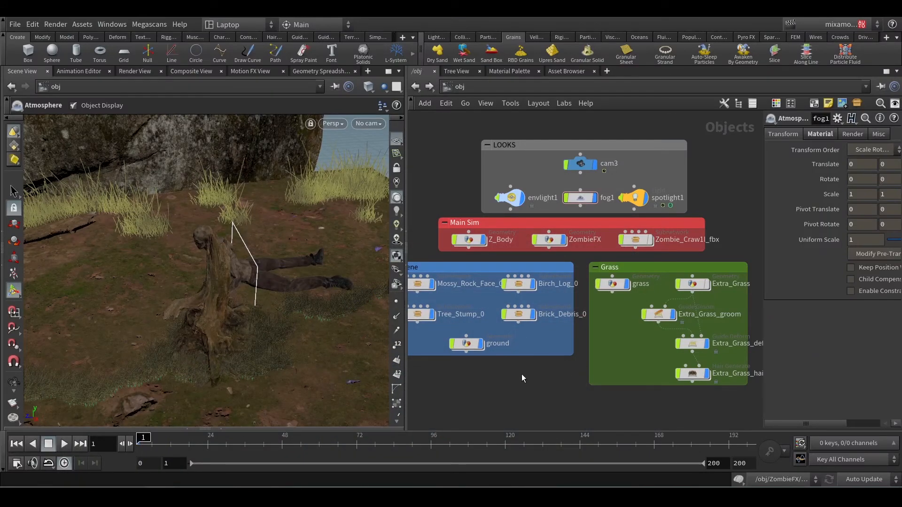
Bring the Scene network box into view, then switch to File Explorer and open GR_Tut_Zombie_Full inside Gumroad Project
middle_drag(522, 374, 608, 372)
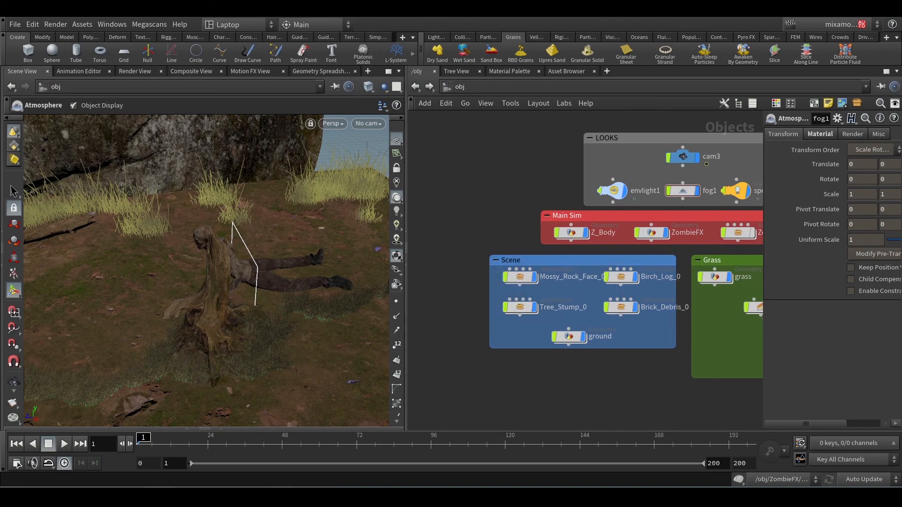
click(277, 497)
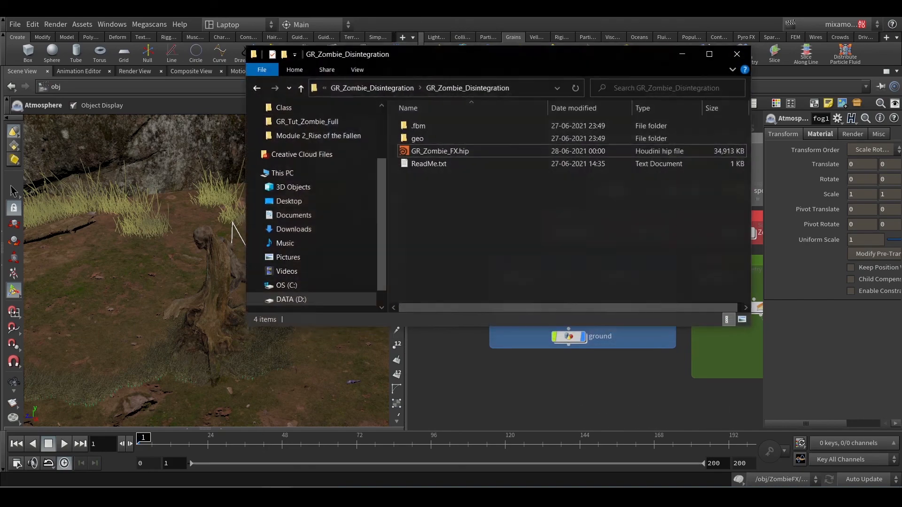
click(391, 86)
click(417, 85)
double_click(450, 136)
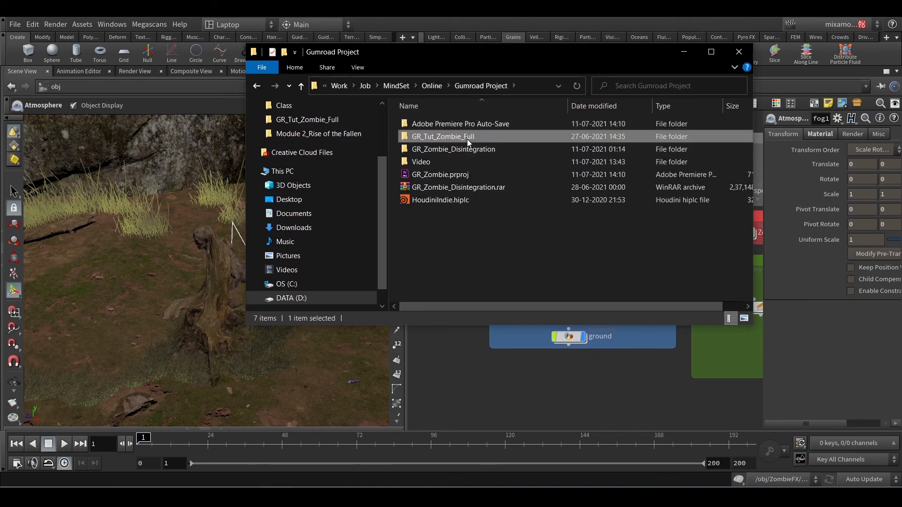
Check the tex folder's size in its properties, then open the folder to view the Megascans texture folders
right_click(440, 175)
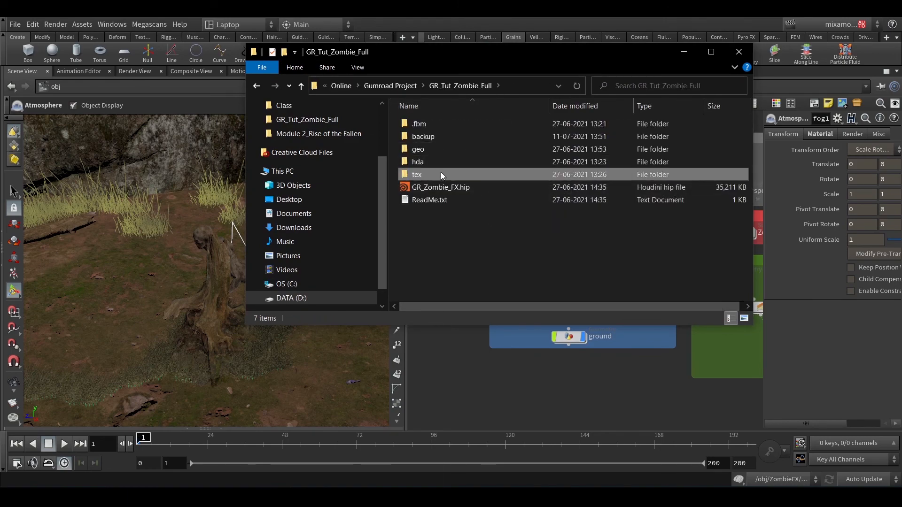
click(310, 479)
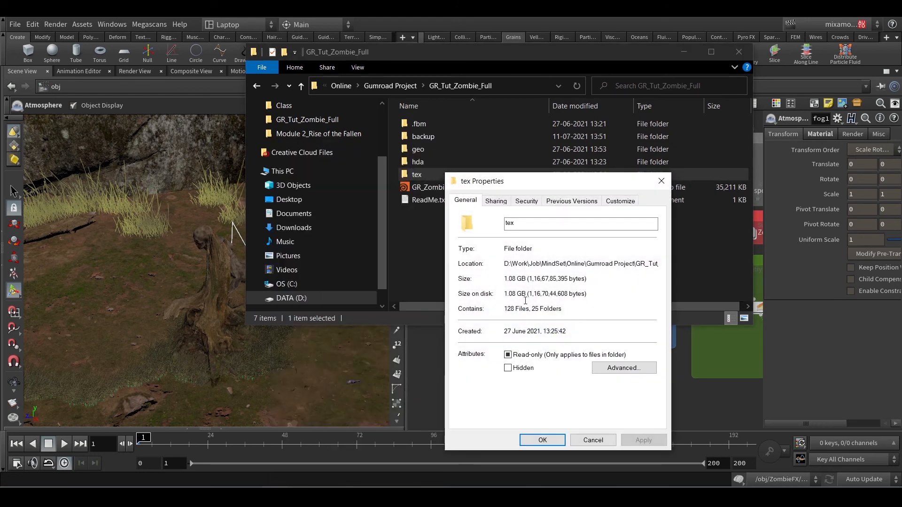
click(536, 439)
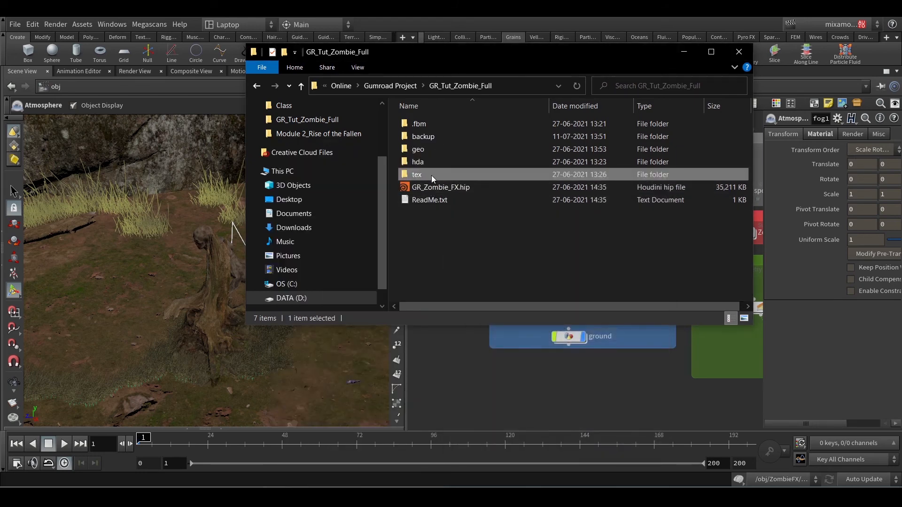
double_click(431, 176)
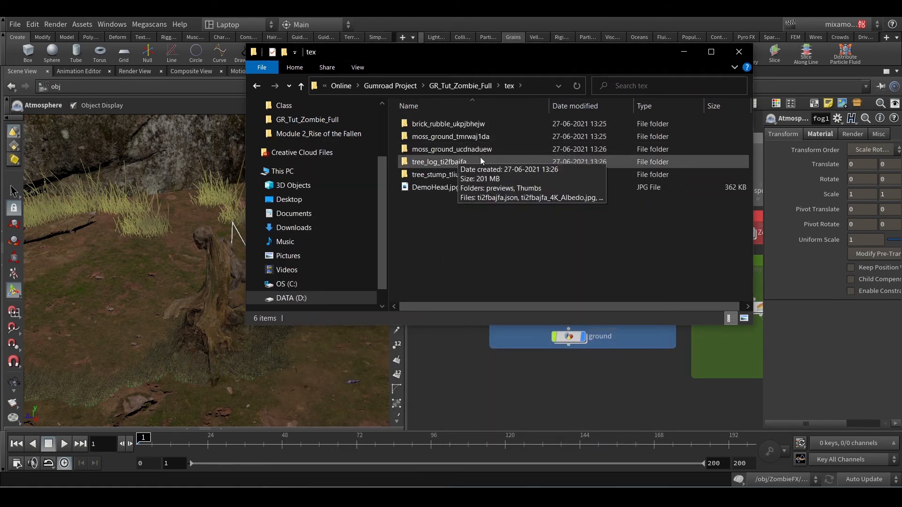
Open the nested GR_Zombie_Disintegration folder, read the Megascans asset IDs in ReadMe.txt, and minimize File Explorer after closing the file
double_click(301, 87)
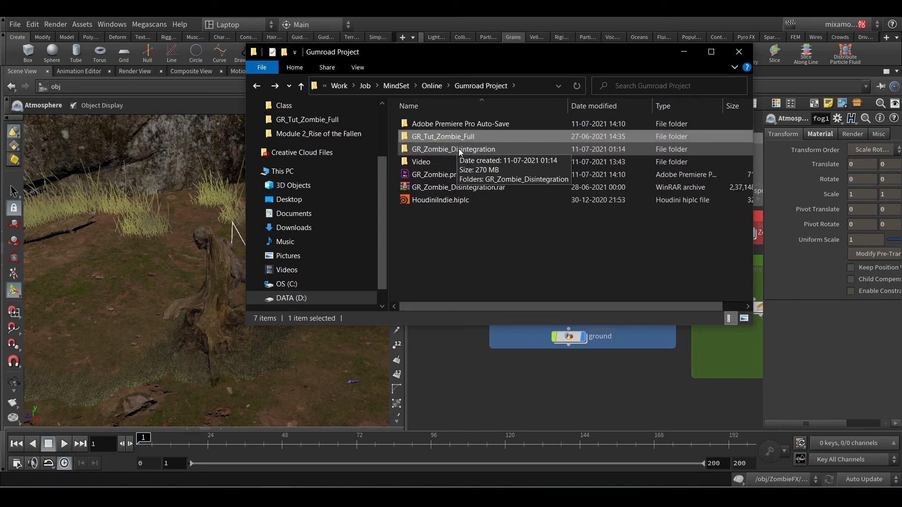
double_click(459, 148)
double_click(423, 128)
click(424, 162)
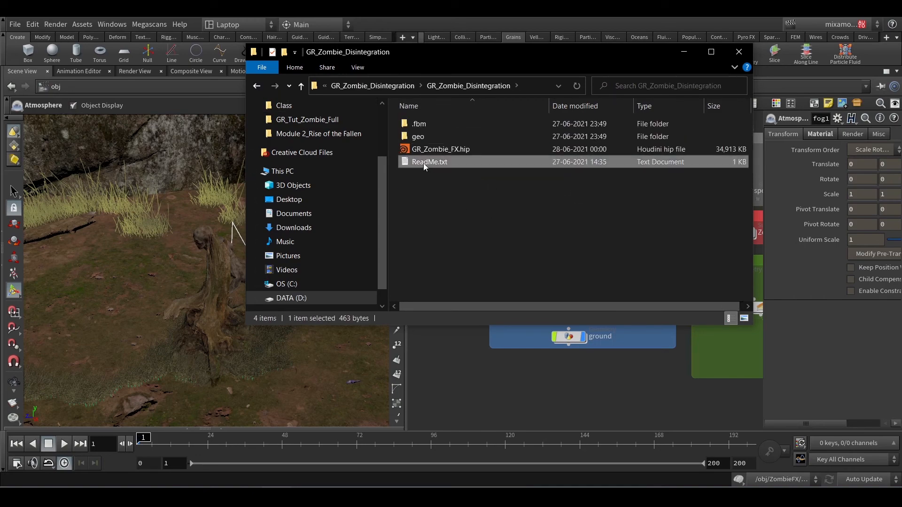
double_click(424, 162)
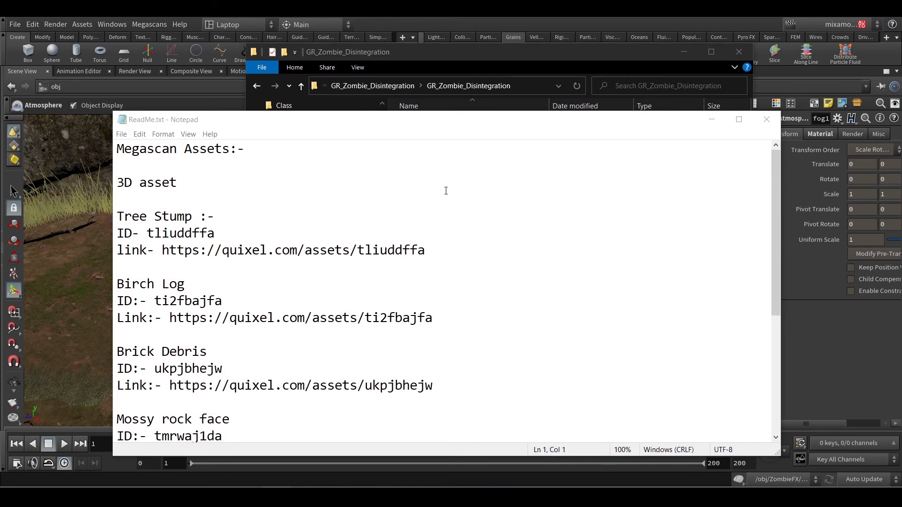
click(766, 119)
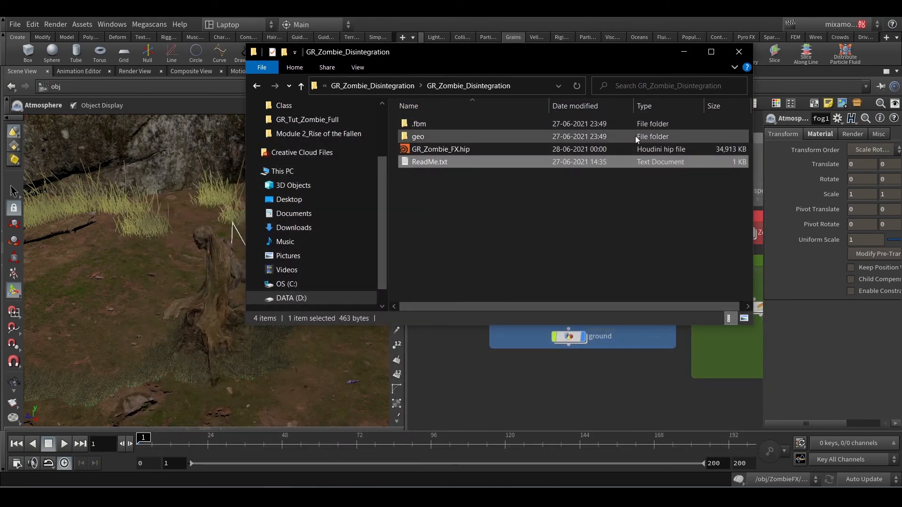
click(684, 58)
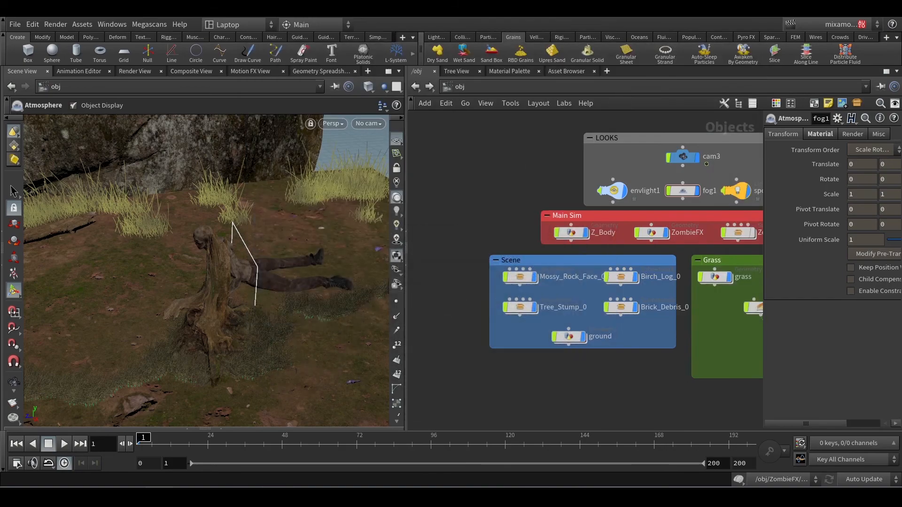
Switch to the Houdini window without the Megascans assets and examine its zombie scene and object network
mouse_move(160, 497)
click(218, 454)
scroll(371, 269, down, 5)
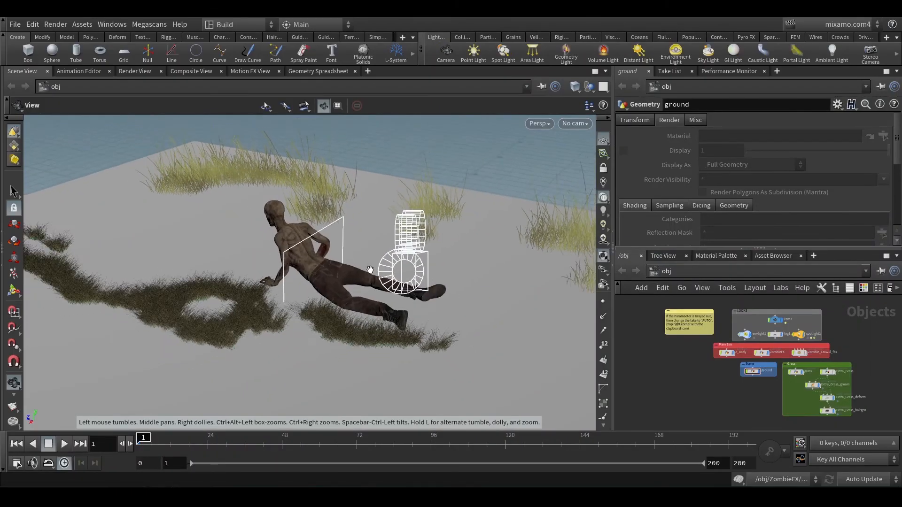
drag(367, 271, 354, 341)
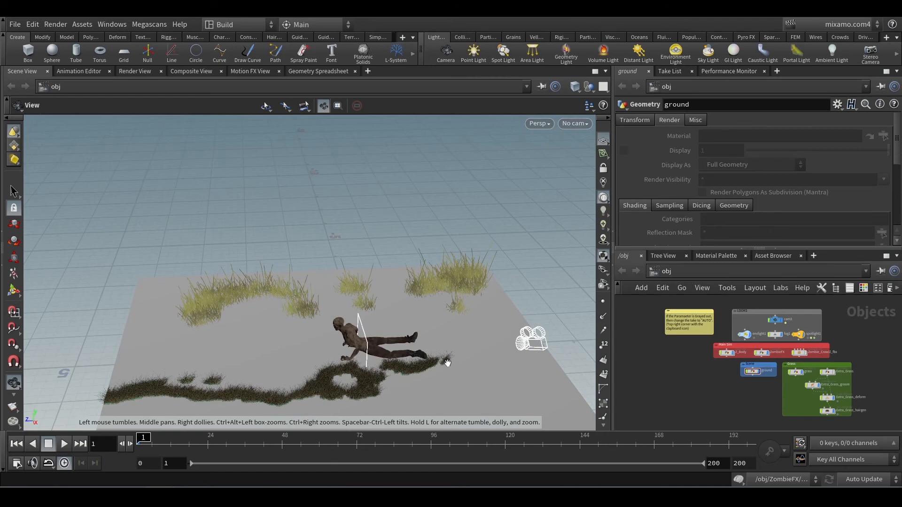
scroll(726, 365, up, 3)
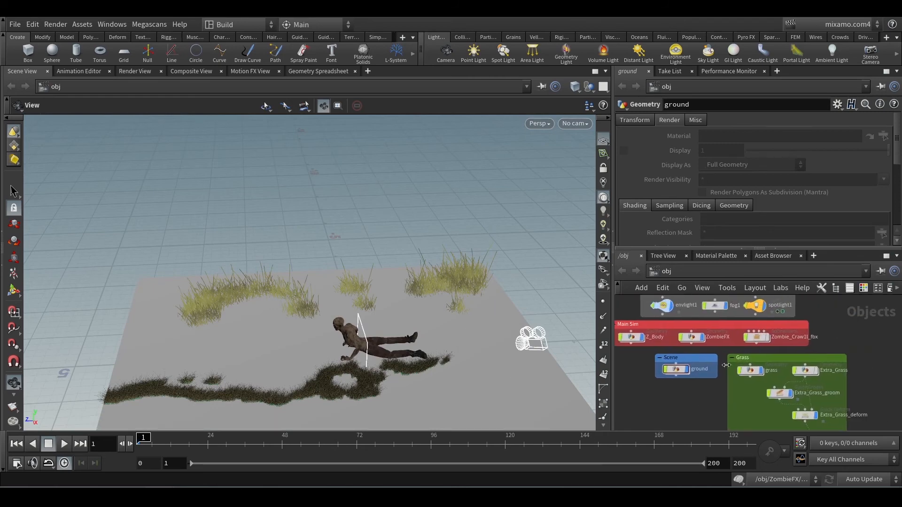
scroll(880, 418, up, 1)
middle_drag(869, 407, 884, 388)
middle_drag(669, 388, 678, 421)
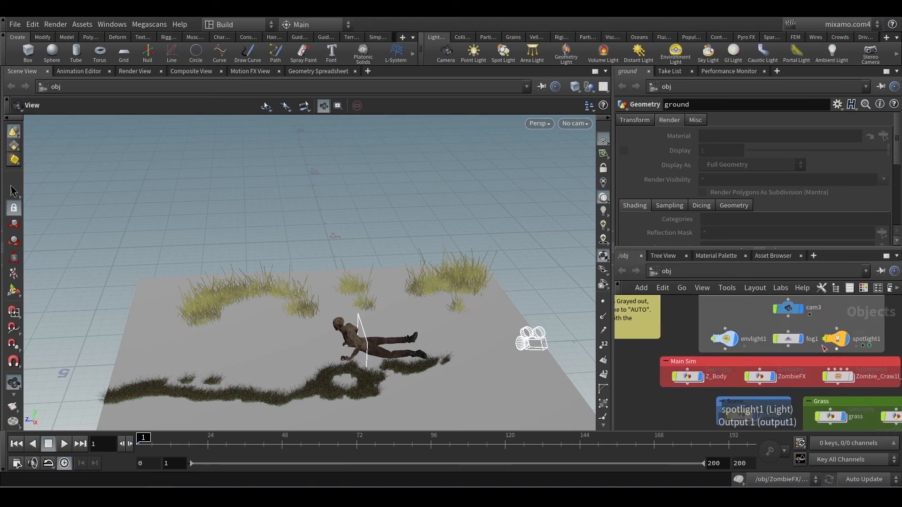
Show the scene lights in the viewport and inspect the environment background behind the zombie and grass
middle_drag(662, 324, 718, 359)
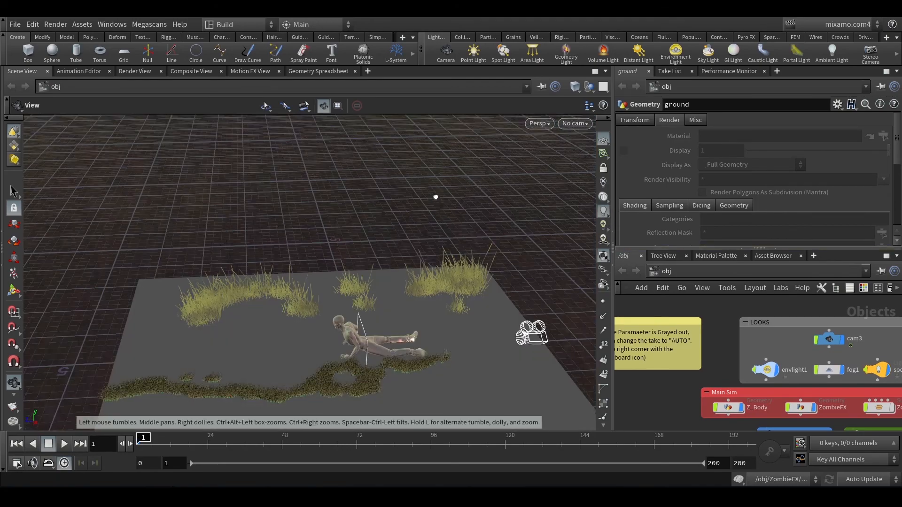
drag(433, 196, 408, 169)
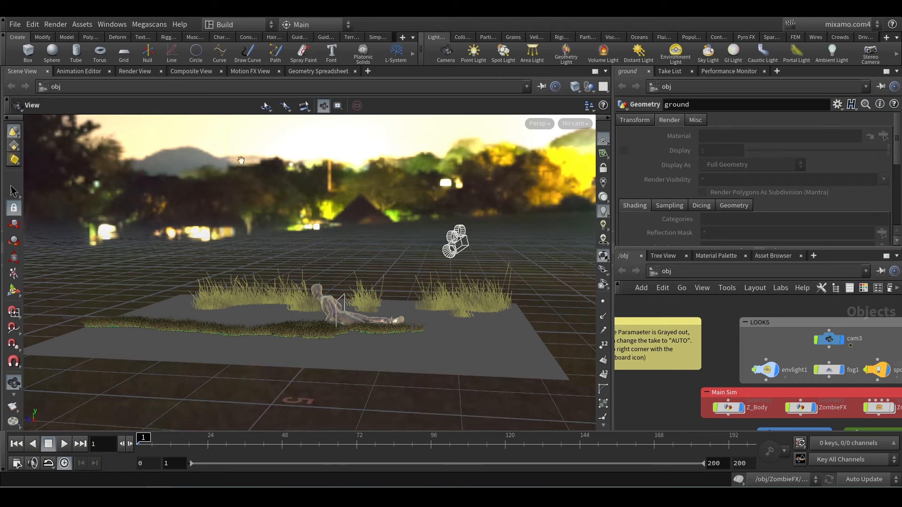
drag(518, 219, 416, 218)
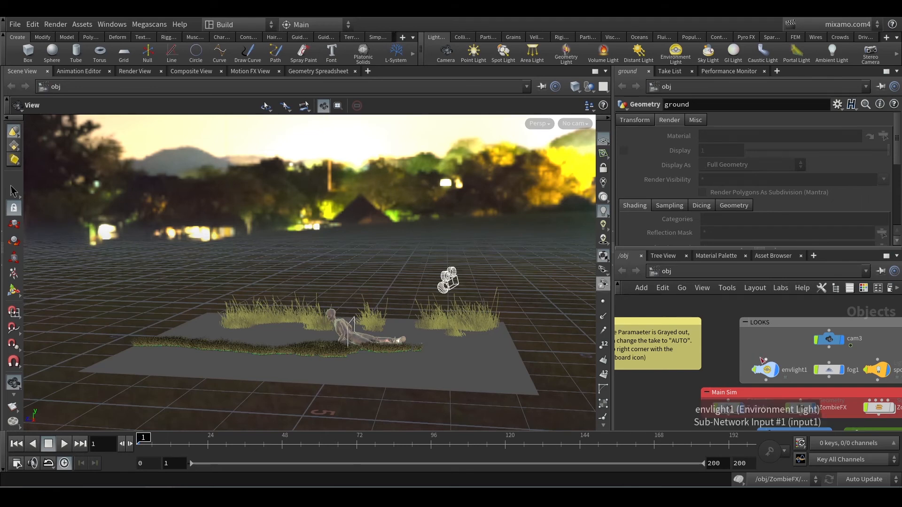
Select envlight1, fog1, cam3 and spotlight1 one by one in the LOOKS box to inspect their parameters
click(773, 371)
middle_drag(793, 348, 741, 347)
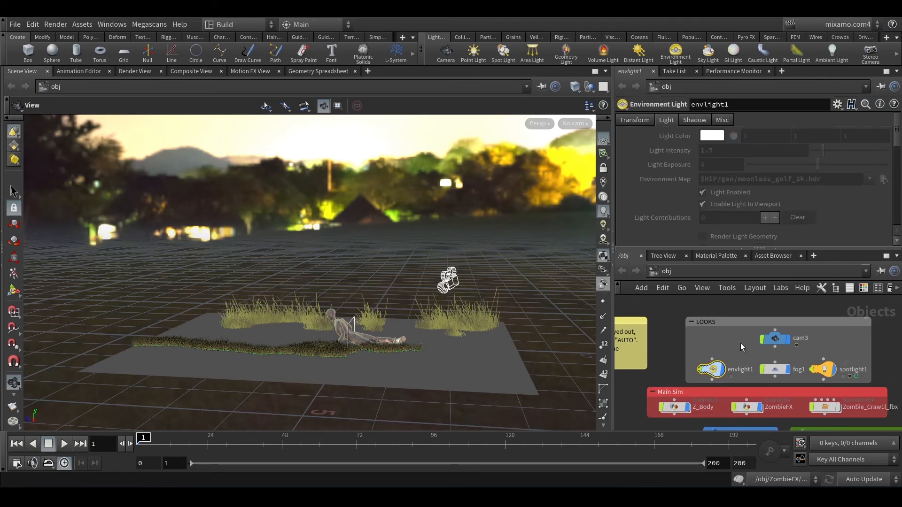
click(775, 370)
click(775, 339)
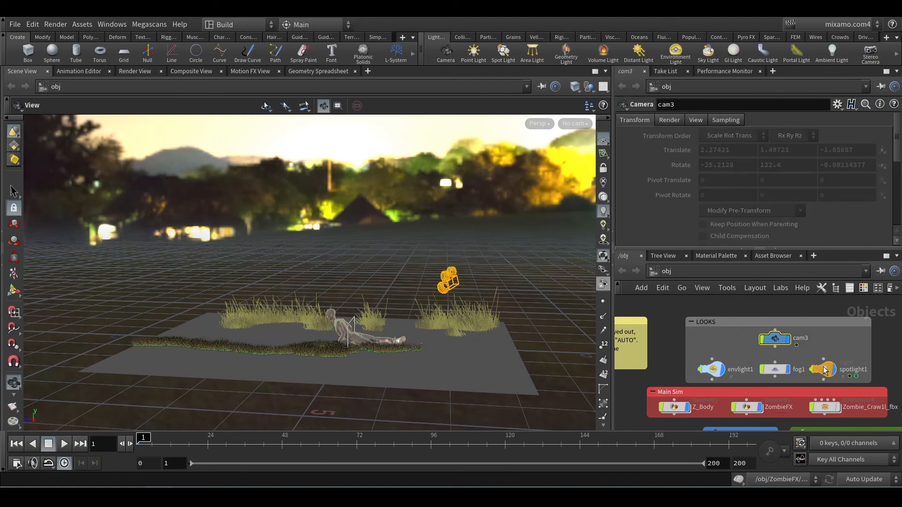
click(823, 369)
drag(408, 325, 360, 352)
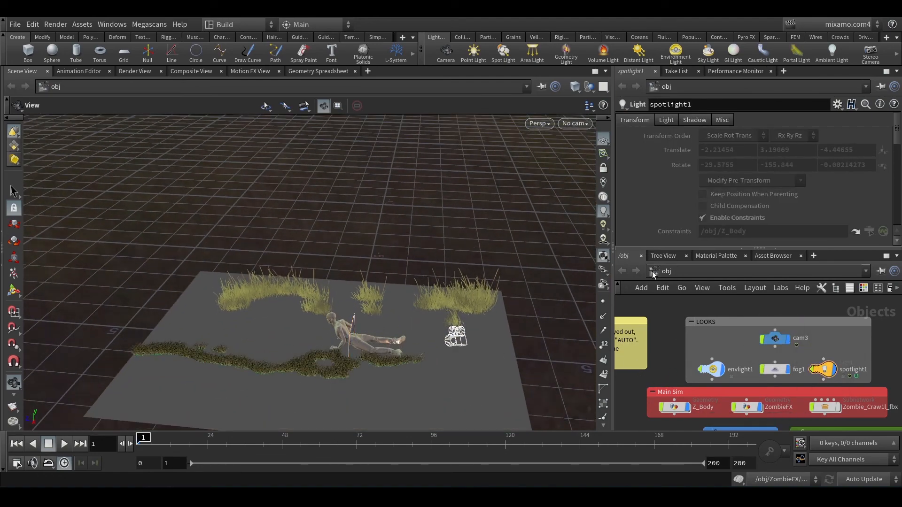
drag(404, 287, 413, 232)
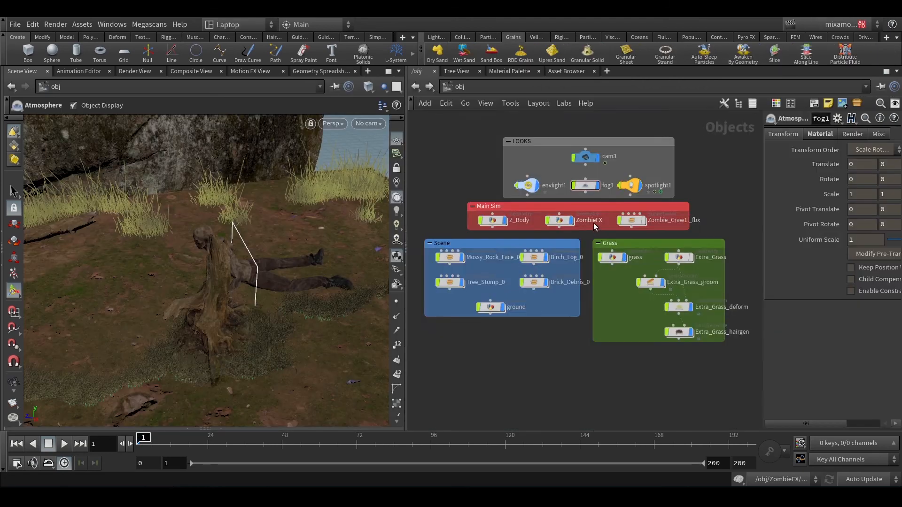
Return to the Houdini window with the full scene, enter the ZombieFX object, and locate its zombie body branch
scroll(593, 223, up, 5)
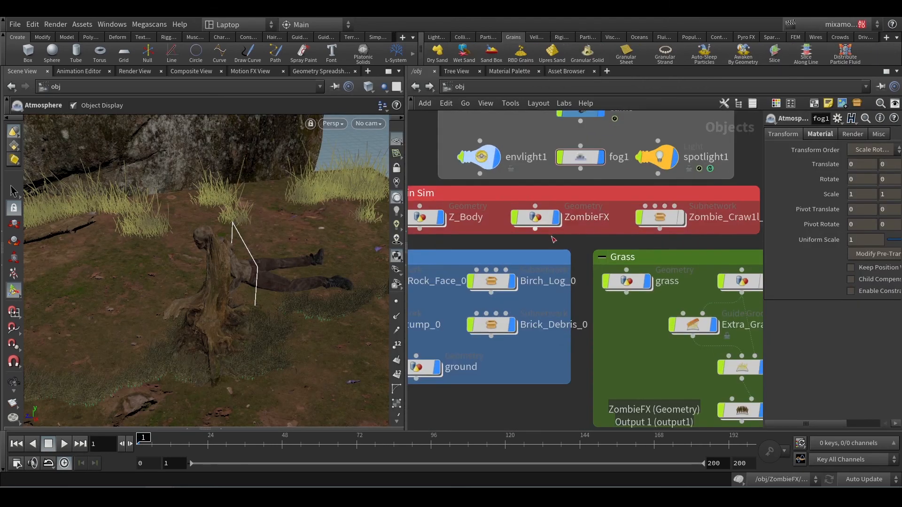
double_click(543, 223)
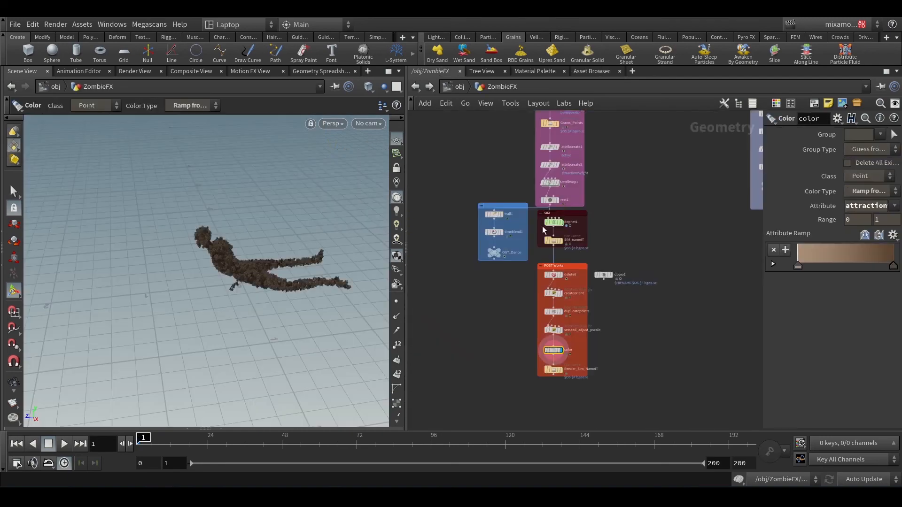
scroll(512, 309, down, 2)
middle_drag(659, 317, 491, 310)
middle_drag(558, 251, 531, 334)
scroll(531, 334, up, 4)
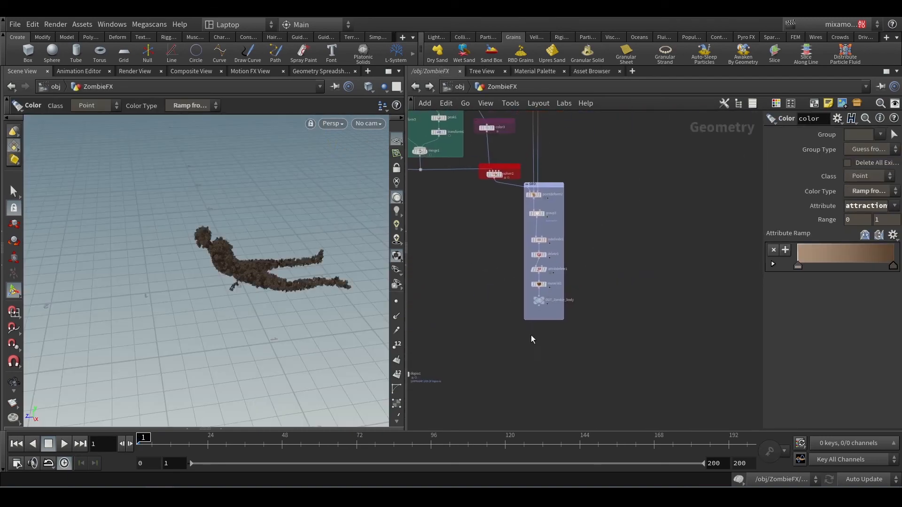
Examine the ZombieFX network from the grain points, SIM and POST Works boxes to the branch ending in OUT_Zombie_body
middle_drag(619, 263, 754, 258)
middle_drag(579, 268, 630, 390)
middle_drag(562, 334, 619, 184)
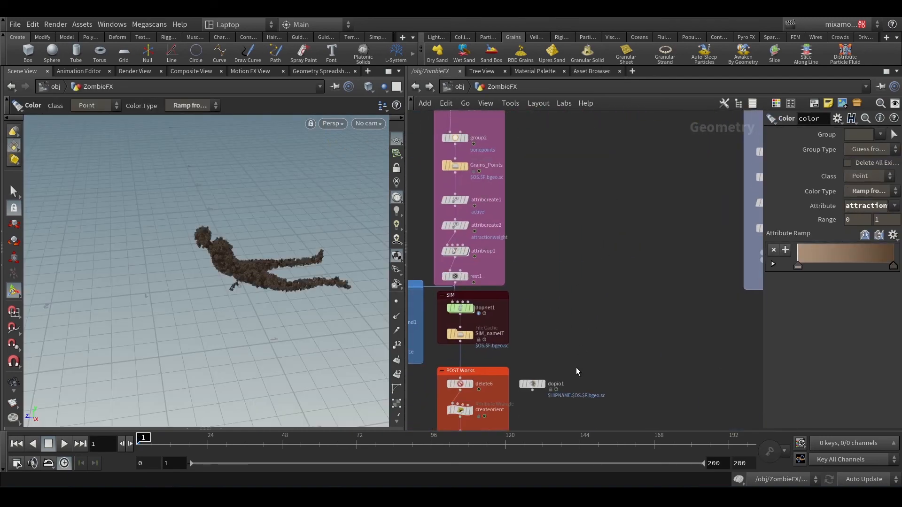
middle_drag(576, 367, 591, 249)
middle_drag(707, 254, 540, 350)
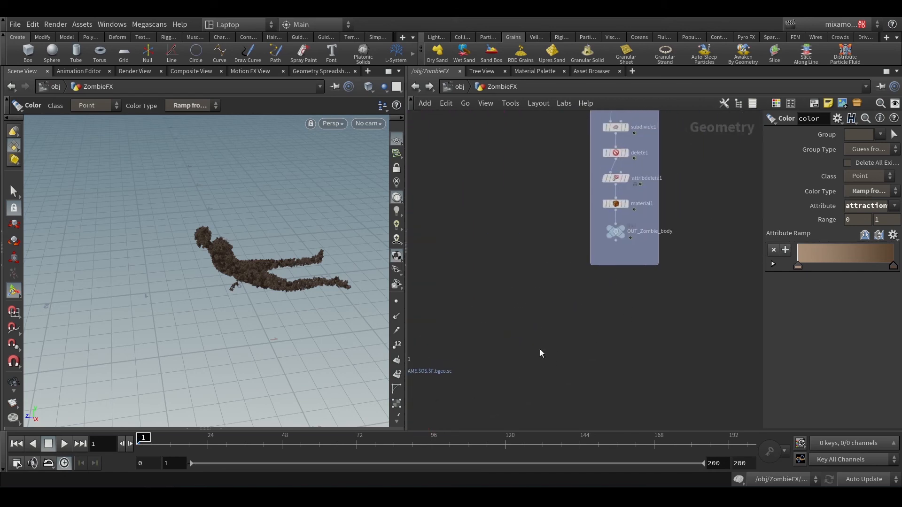
middle_drag(619, 288, 565, 348)
scroll(575, 312, up, 3)
middle_drag(601, 297, 576, 407)
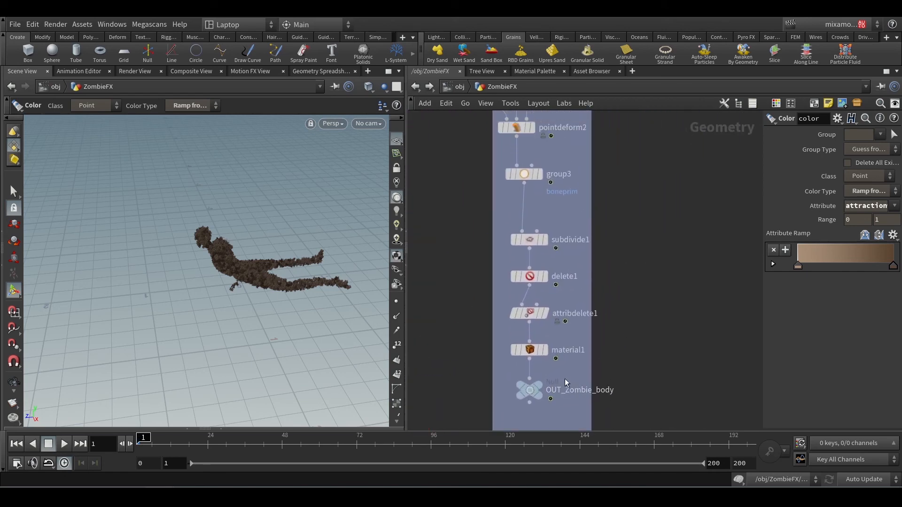
Display the OUT_Zombie_body null and scrub the timeline to frames 34 and 52 to view the body disintegrating
click(551, 401)
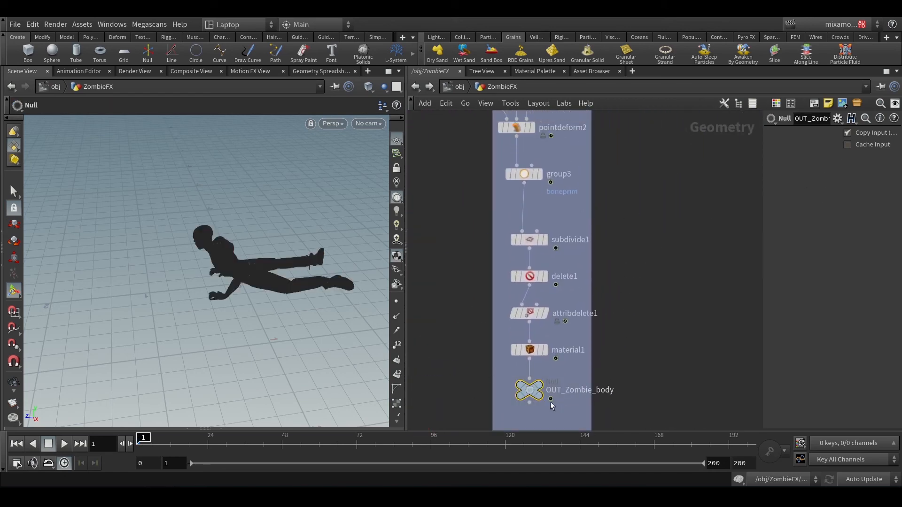
click(540, 389)
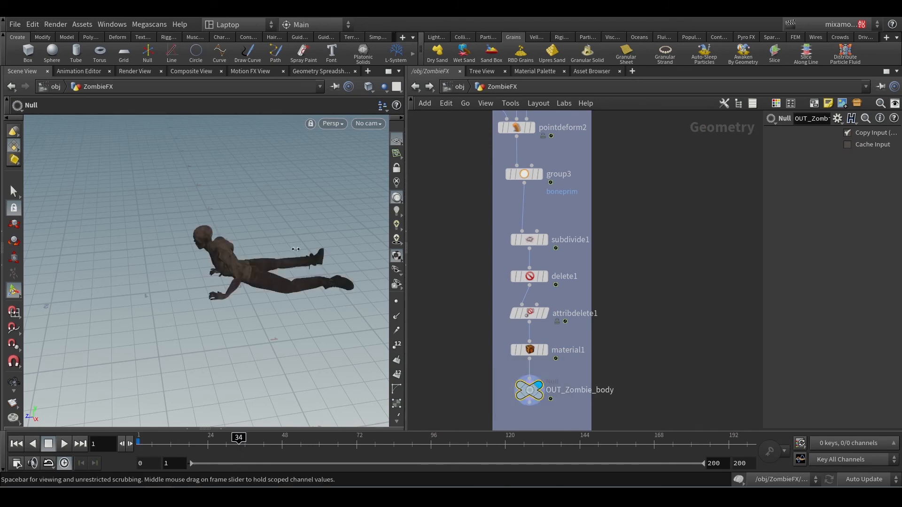
scroll(264, 276, up, 5)
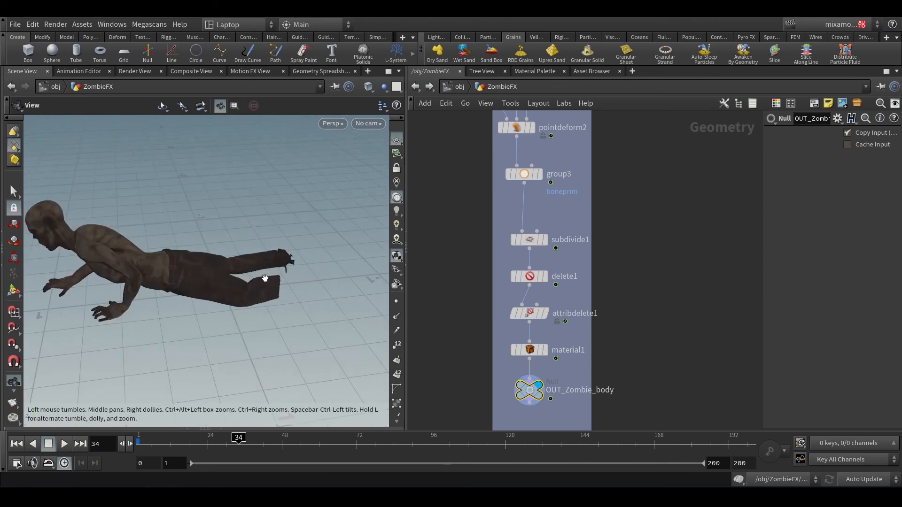
scroll(265, 278, up, 5)
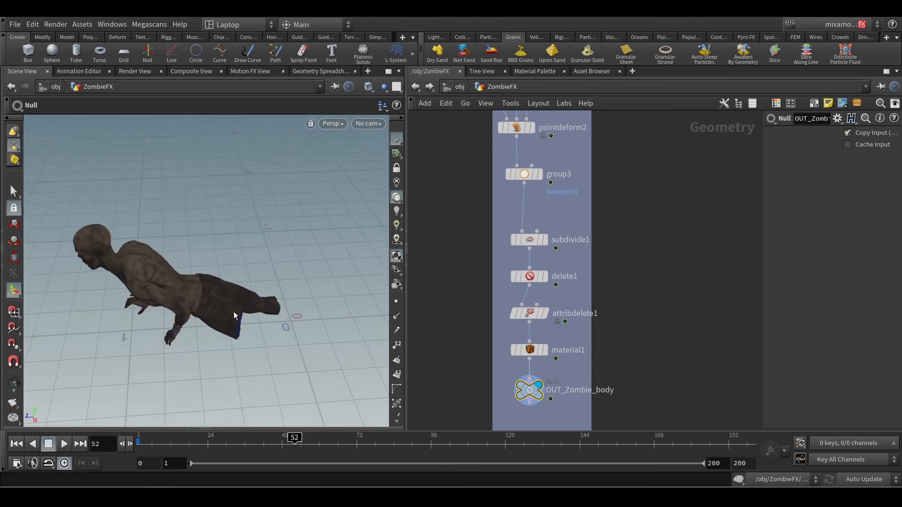
Examine the POST Works box from createorient through the color node to the Render_Sim_NameIT file cache
middle_drag(490, 359, 659, 166)
scroll(591, 318, down, 4)
mouse_move(582, 361)
middle_down()
mouse_move(586, 290)
mouse_move(578, 349)
middle_up()
scroll(559, 296, up, 4)
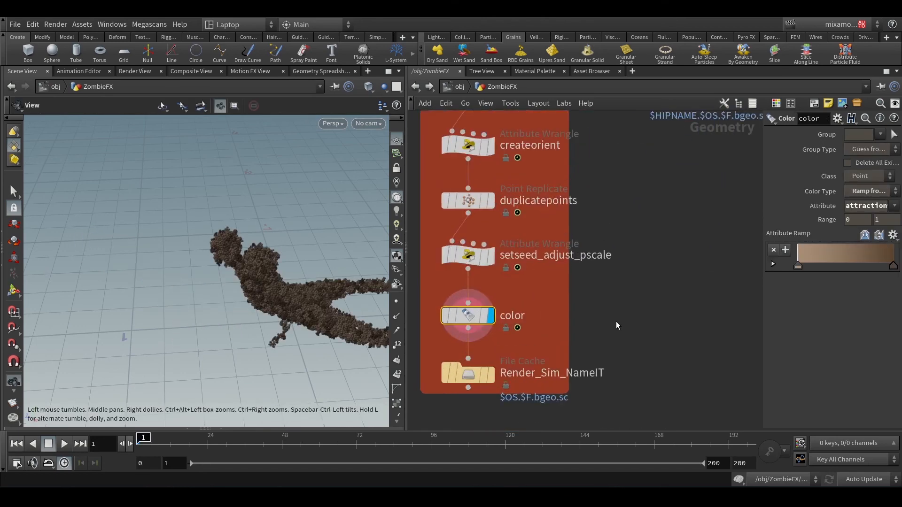
middle_drag(616, 321, 670, 305)
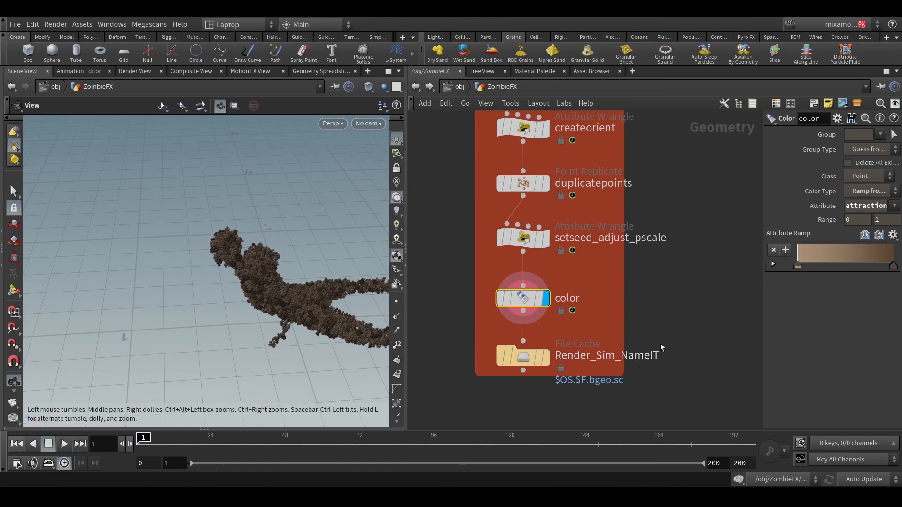
middle_drag(606, 385, 625, 322)
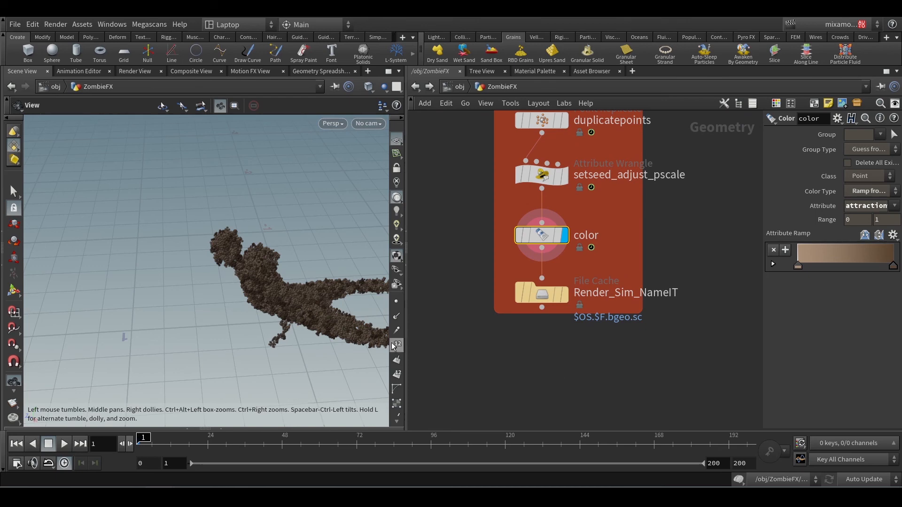
scroll(562, 368, down, 3)
middle_drag(684, 285, 660, 335)
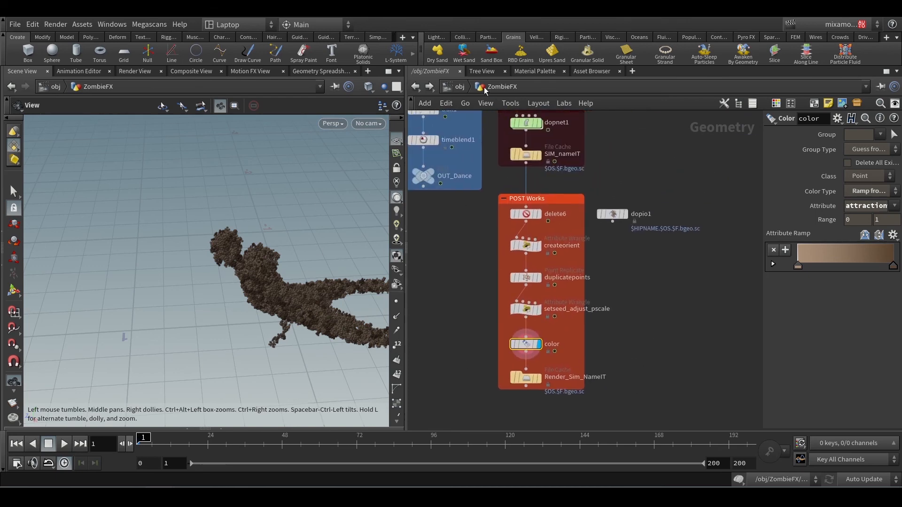
Locate the Grain Sourcing box and reveal the Point Separation expression of its grainsource1 node
scroll(625, 278, up, 15)
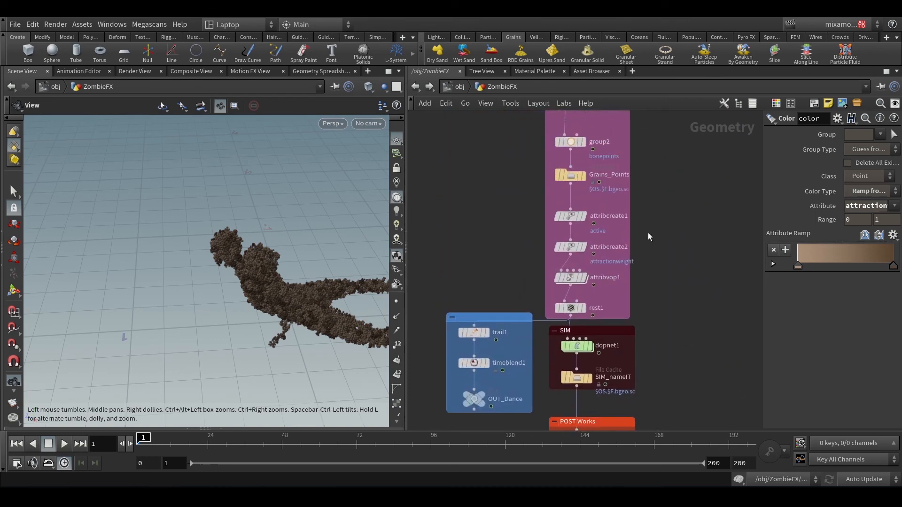
middle_drag(679, 194, 698, 327)
scroll(566, 177, up, 3)
middle_drag(566, 177, 589, 327)
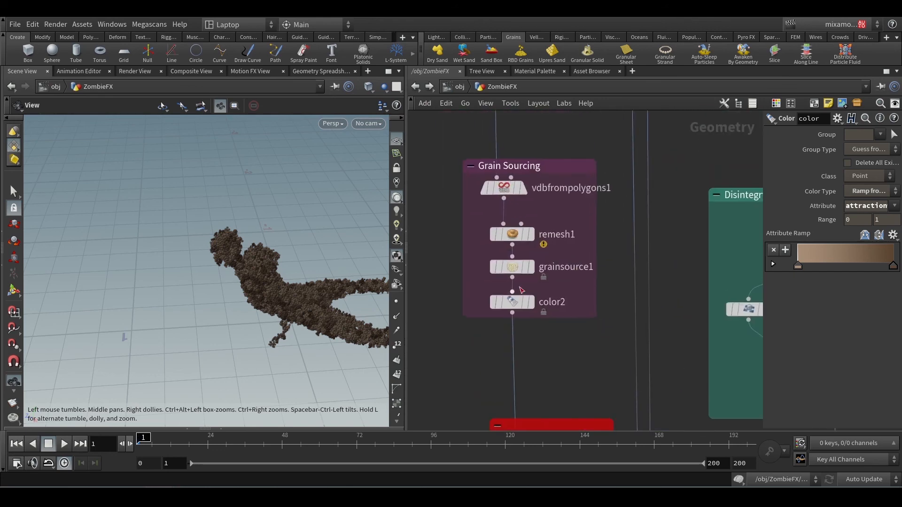
click(514, 267)
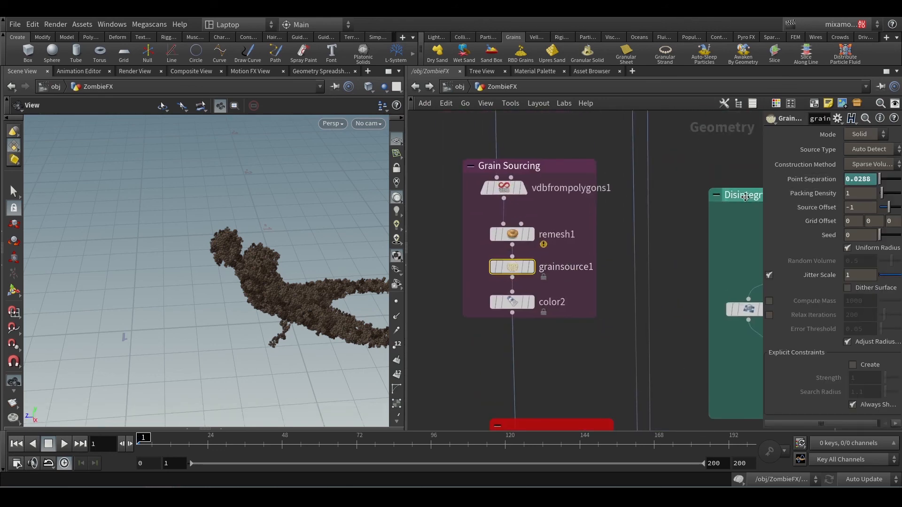
click(879, 180)
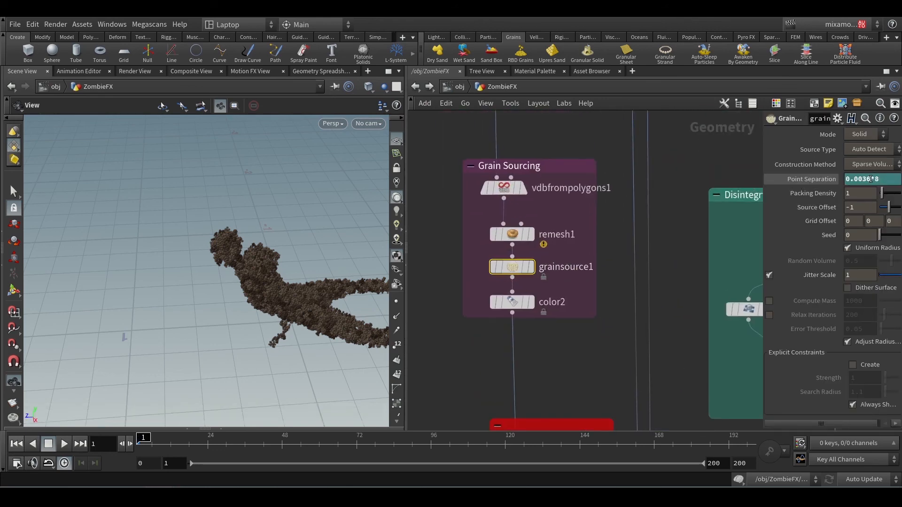
scroll(660, 236, down, 3)
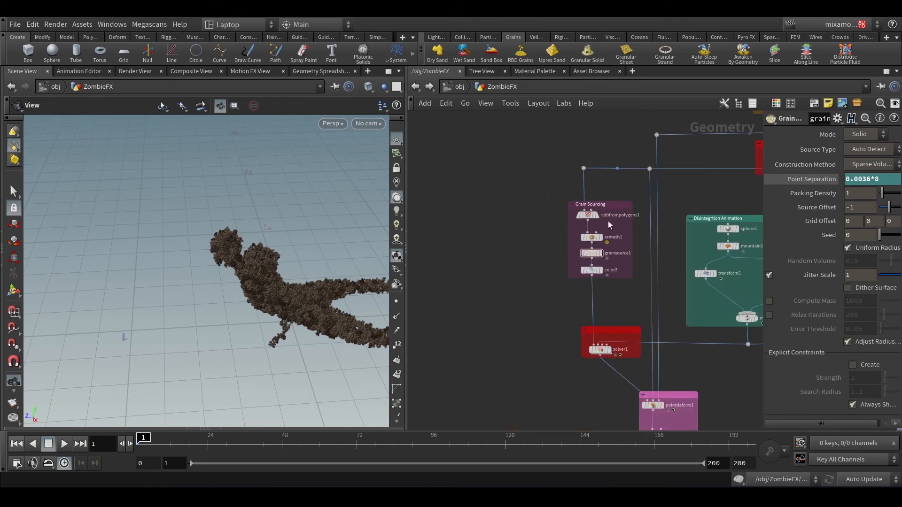
In the full scene's object network, select Mossy_Rock_Face_0, Birch_Log_0, Tree_Stump_0, Brick_Debris_0 and ground one by one to identify the Scene assets
click(453, 88)
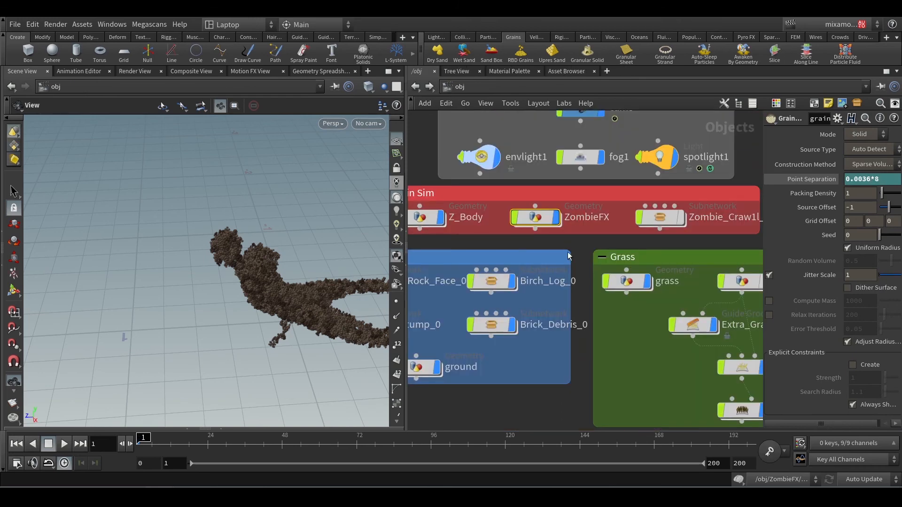
mouse_move(533, 287)
mouse_down()
mouse_move(517, 285)
mouse_move(496, 129)
mouse_move(479, 170)
mouse_move(514, 294)
mouse_move(524, 294)
mouse_up()
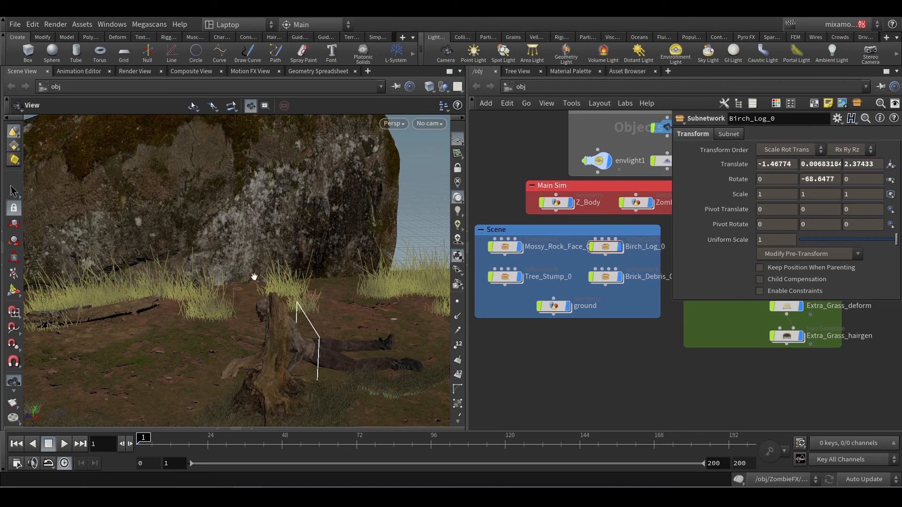
middle_drag(562, 347, 565, 374)
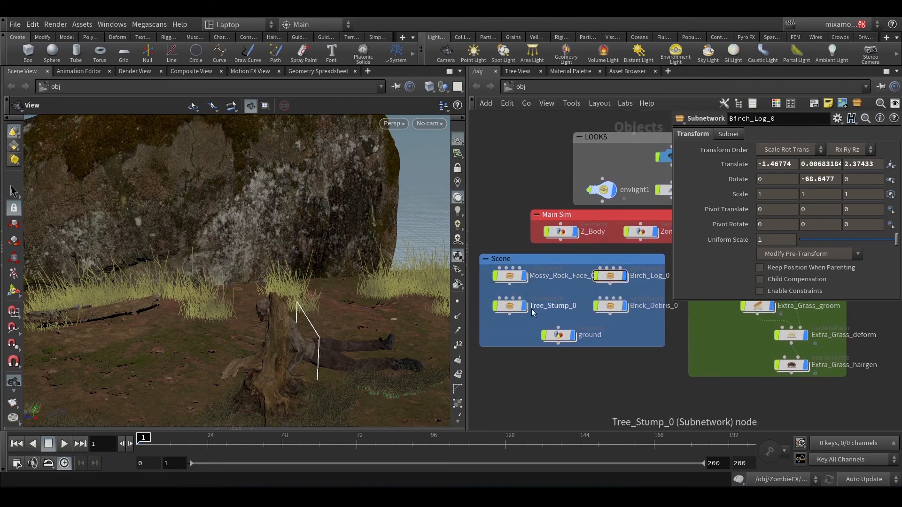
click(510, 275)
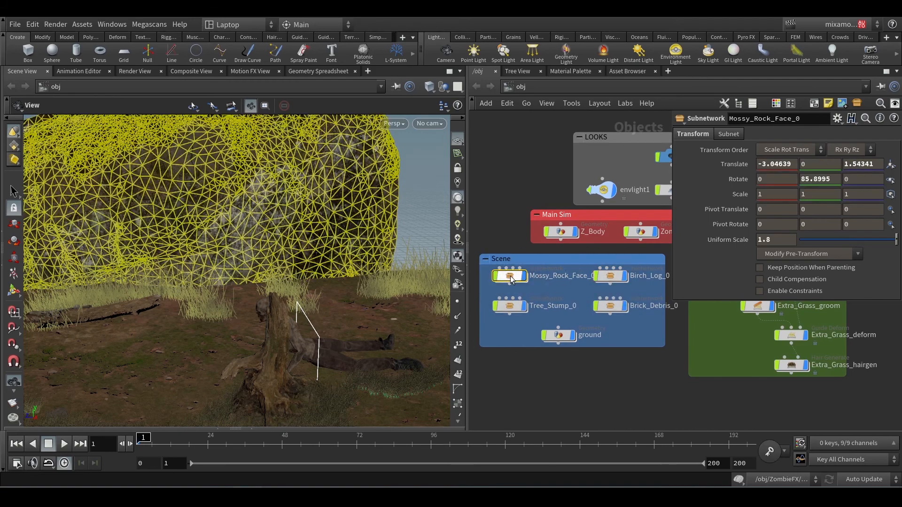
click(610, 275)
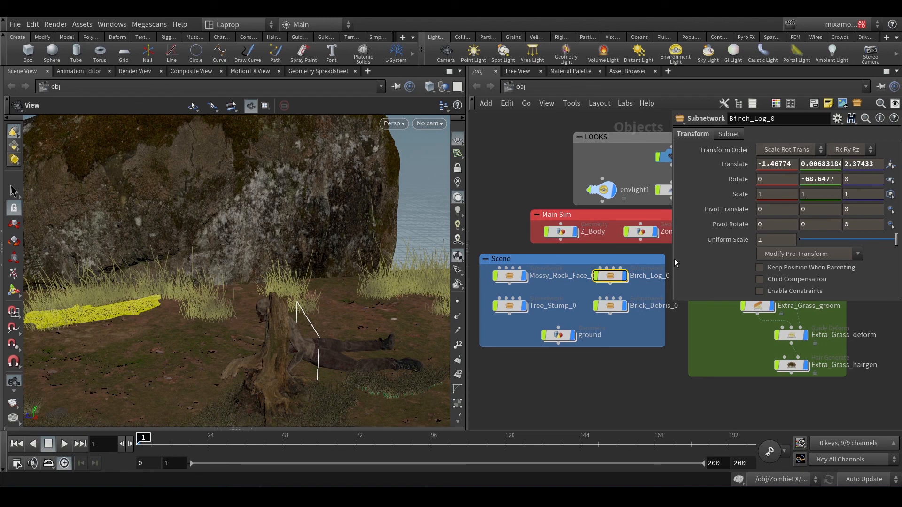
click(510, 306)
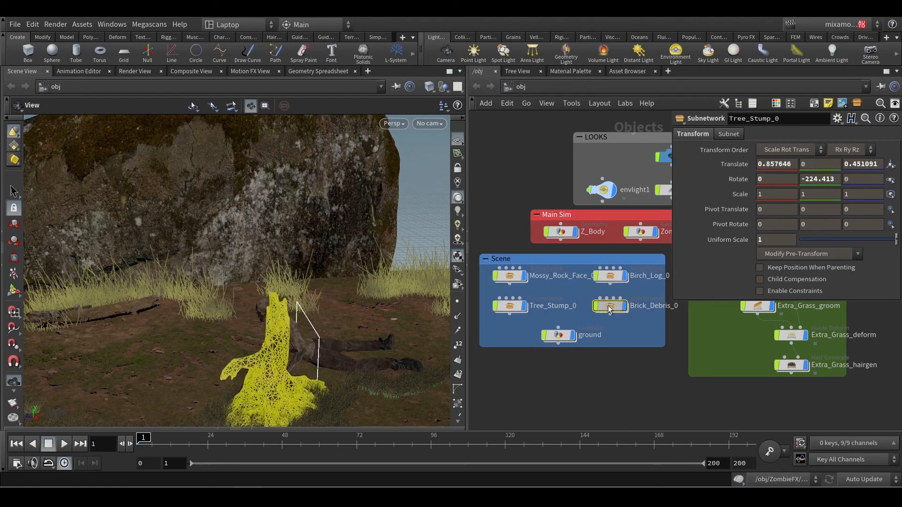
click(608, 307)
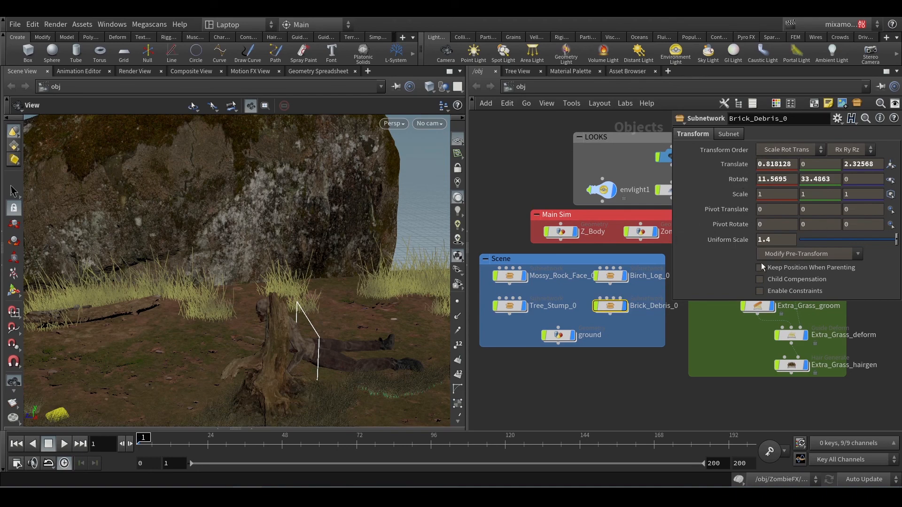
click(557, 335)
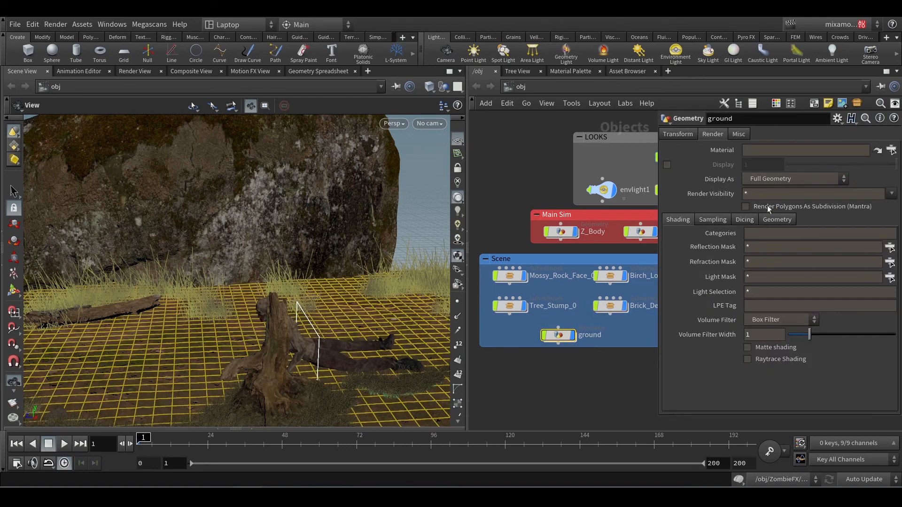
Enter the ground object, hide the other objects in the viewport, and examine the main Ground and For Grass base boxes
double_click(557, 335)
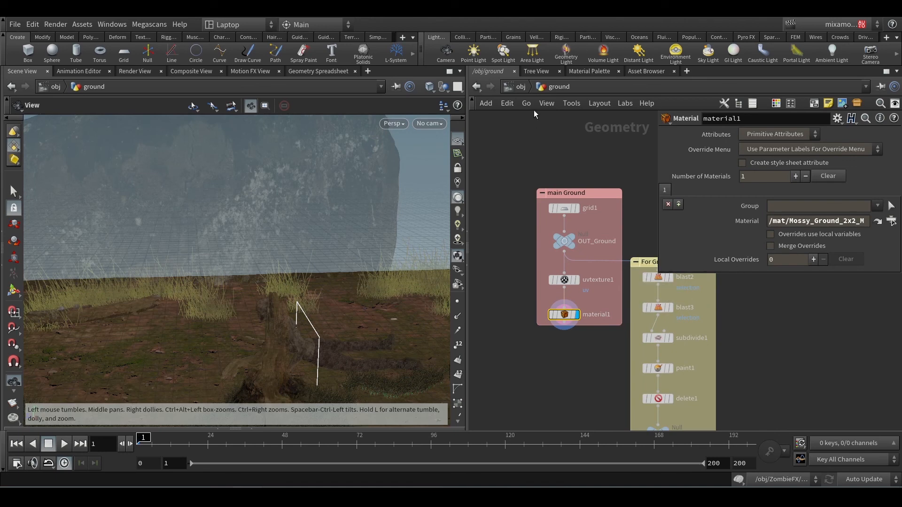
click(443, 87)
click(483, 123)
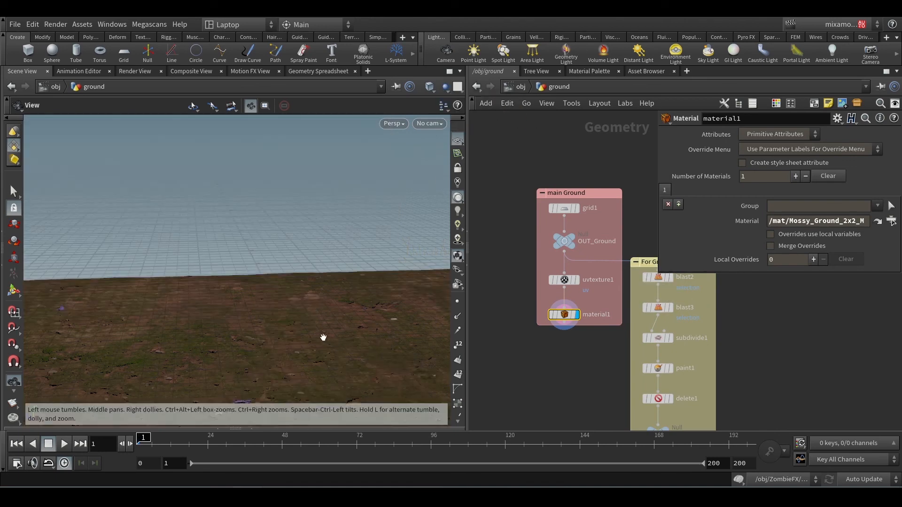
drag(322, 336, 352, 281)
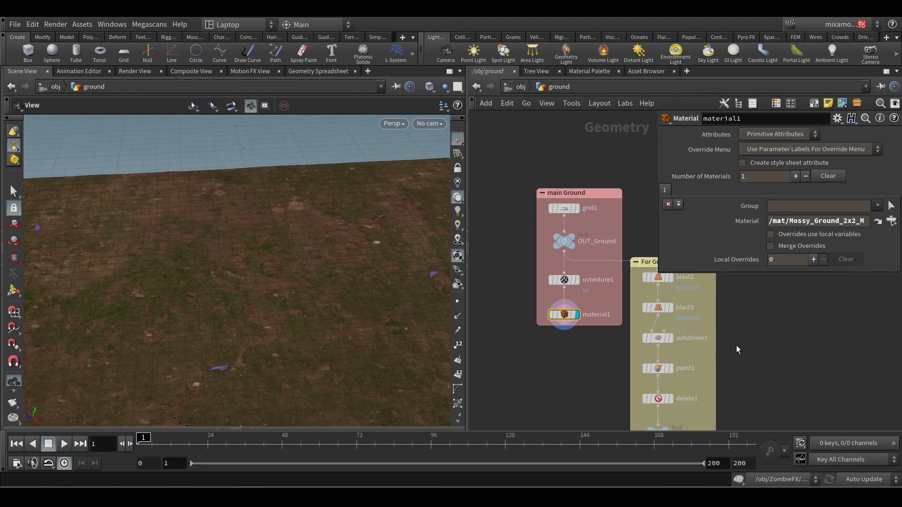
middle_drag(737, 350, 611, 275)
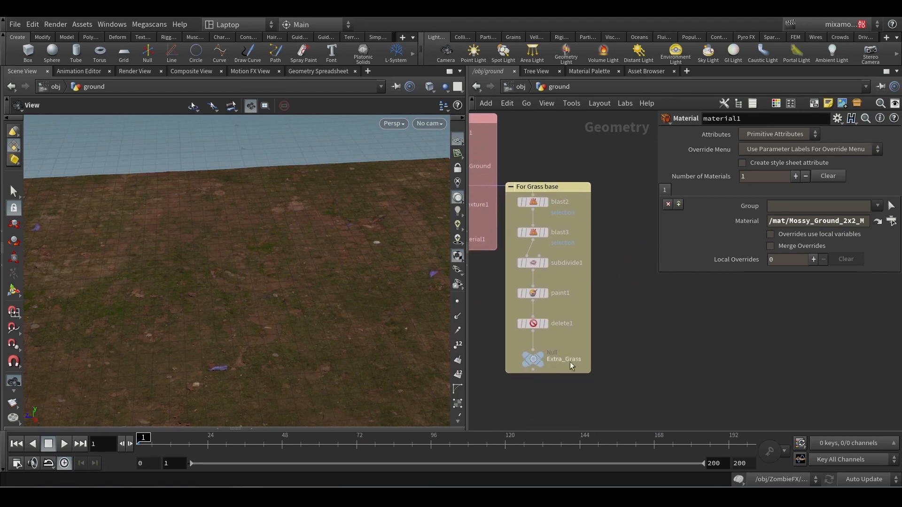
scroll(570, 362, up, 3)
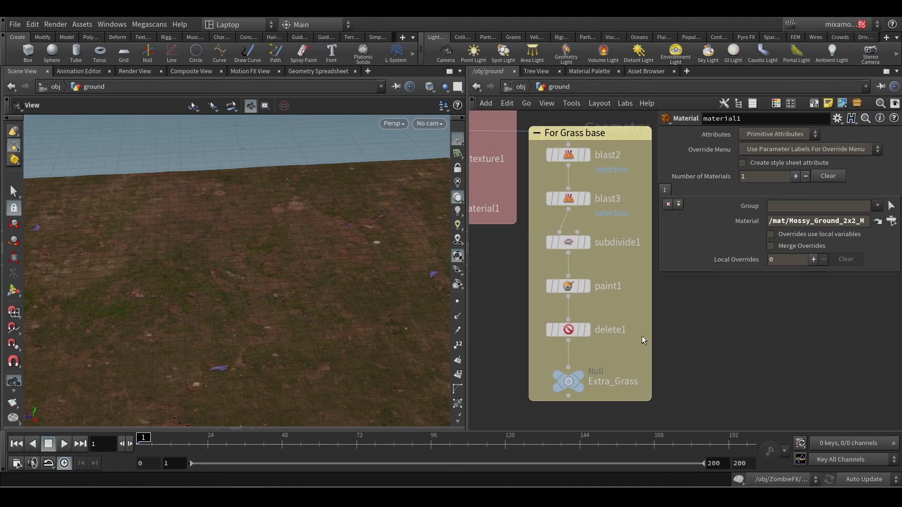
Return to the object level, enter the grass object, and locate the first nodes of its SETUP network
click(512, 87)
drag(238, 231, 168, 209)
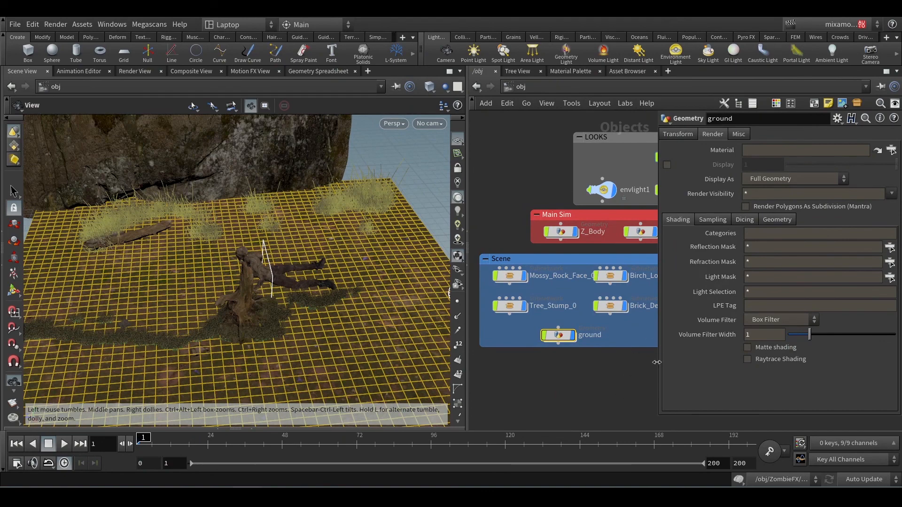
drag(661, 364, 764, 357)
middle_drag(733, 385, 657, 390)
double_click(640, 278)
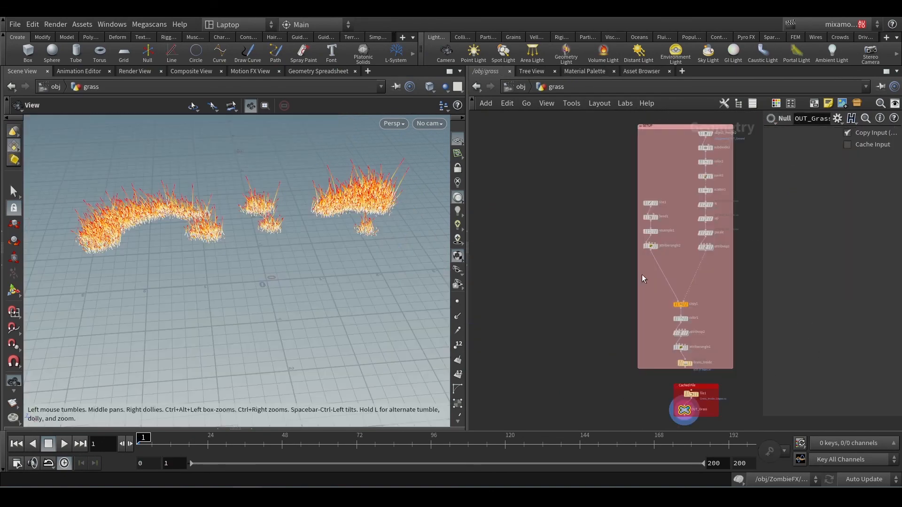
scroll(629, 234, up, 5)
scroll(611, 234, up, 4)
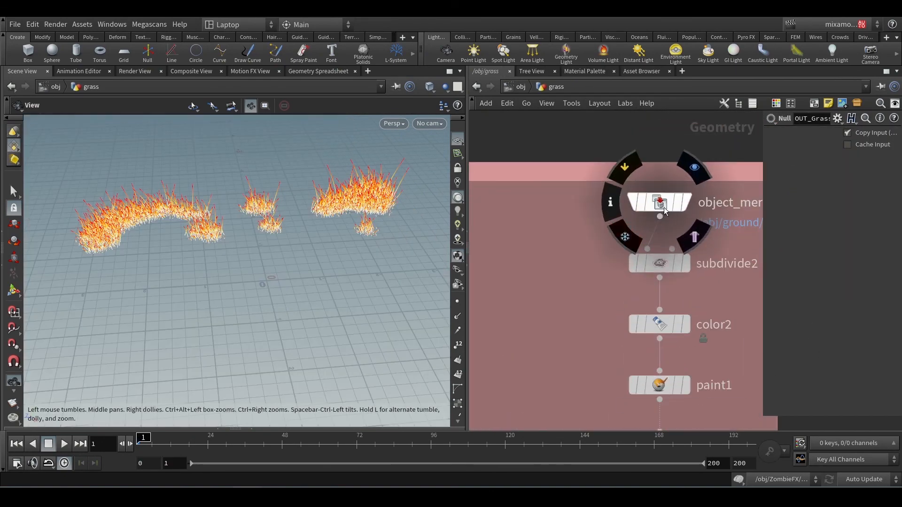
Display the object_merge2 node and widen its parameters to read the full Object 1 path
click(664, 207)
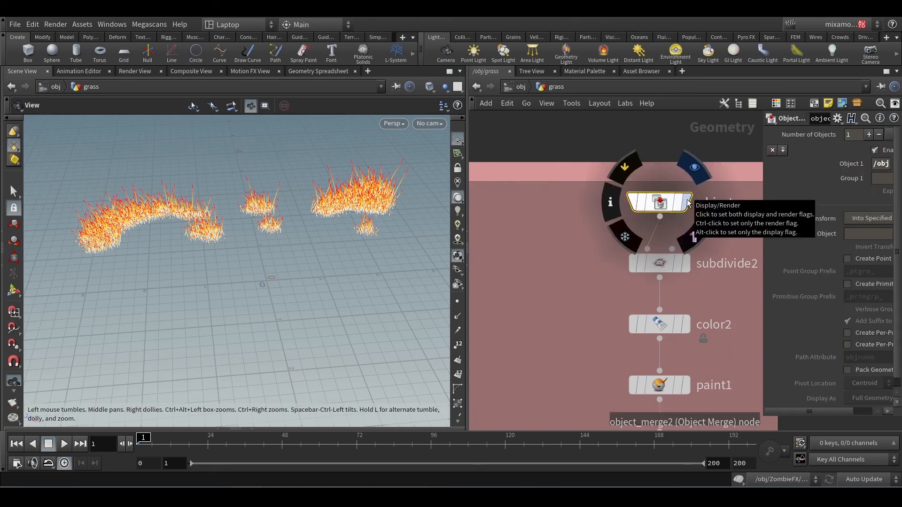
click(687, 203)
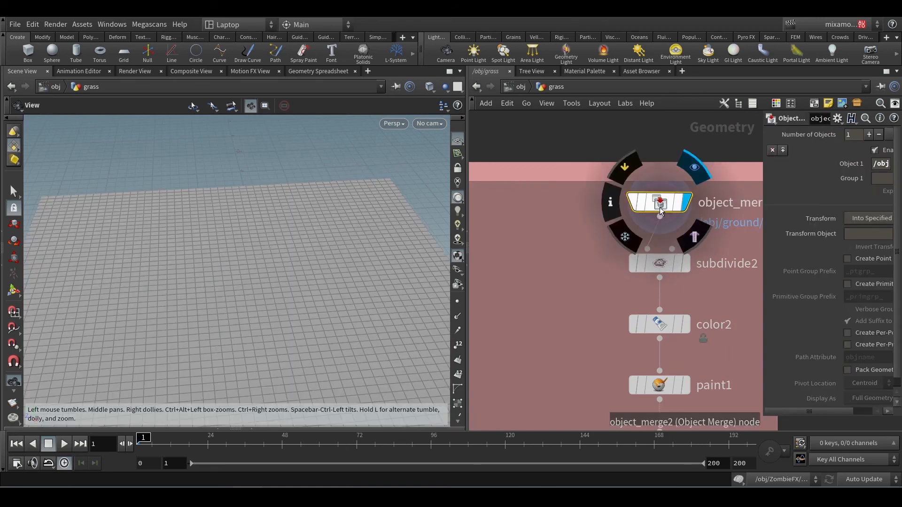
drag(763, 202, 550, 202)
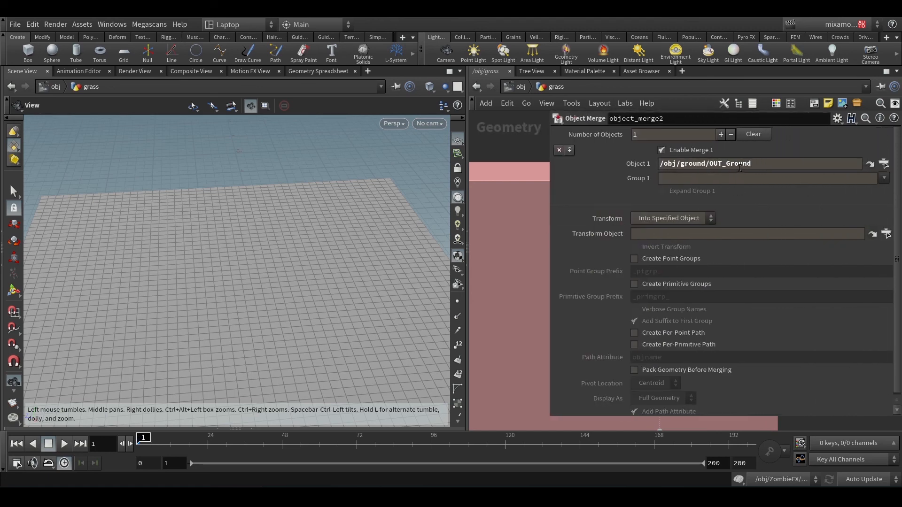
Revisit the ground object to check the merged OUT_Ground source, and go back into the grass object's SETUP network
click(518, 87)
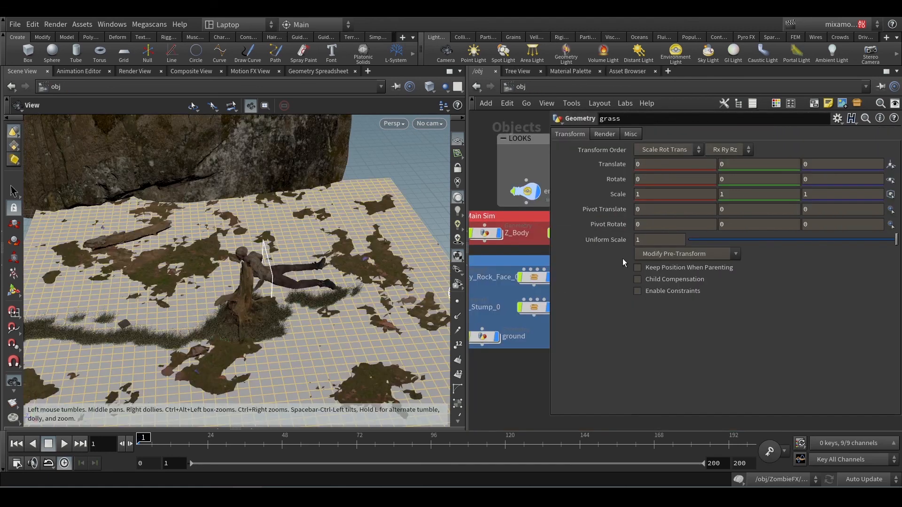
drag(551, 261, 674, 261)
double_click(484, 337)
click(519, 86)
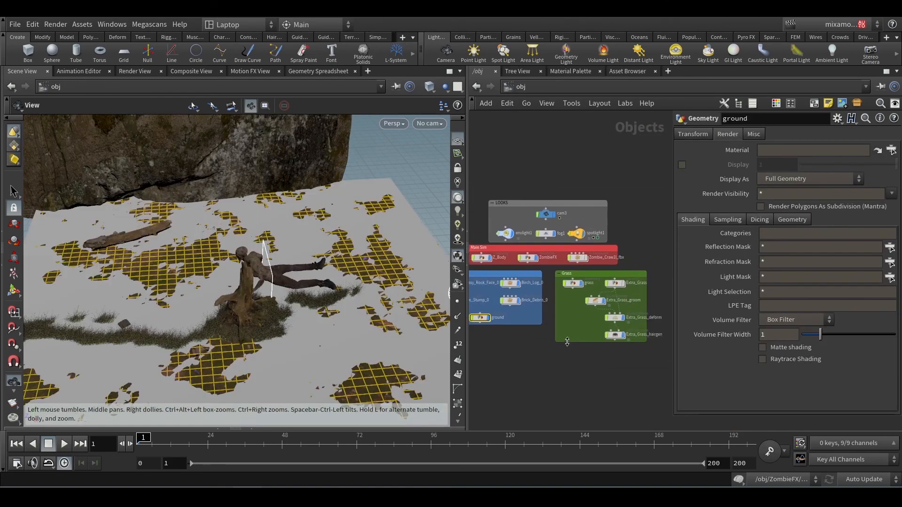
double_click(522, 268)
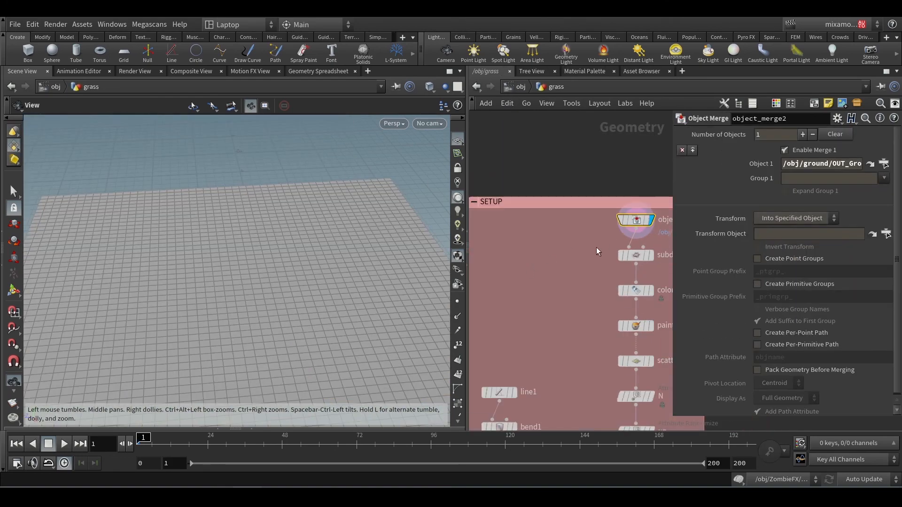
Display the subdivide2, color2 and paint1 nodes in turn to inspect how the grass mask is painted on the ground
click(599, 220)
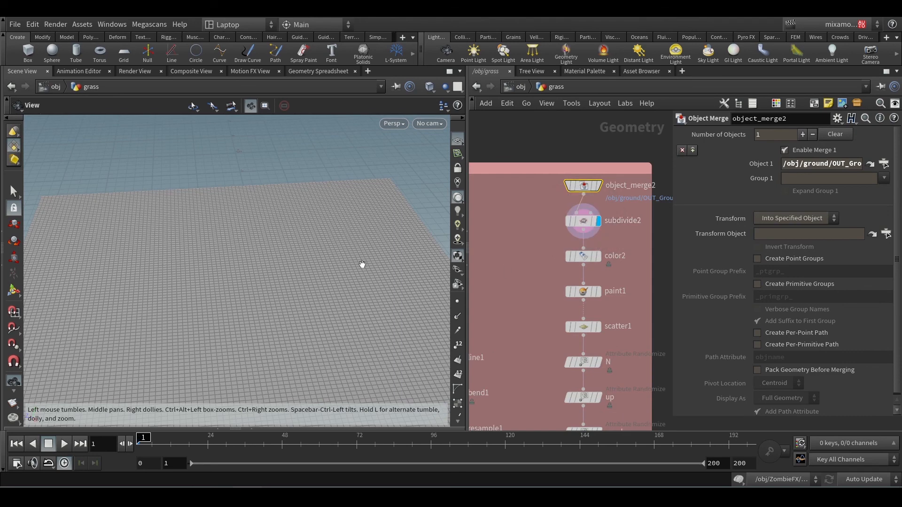
click(598, 257)
click(583, 257)
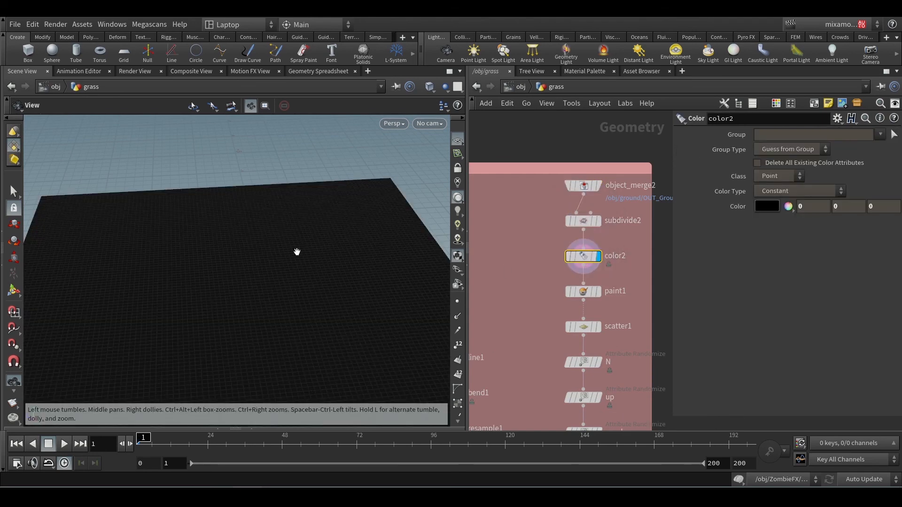
click(598, 291)
click(583, 291)
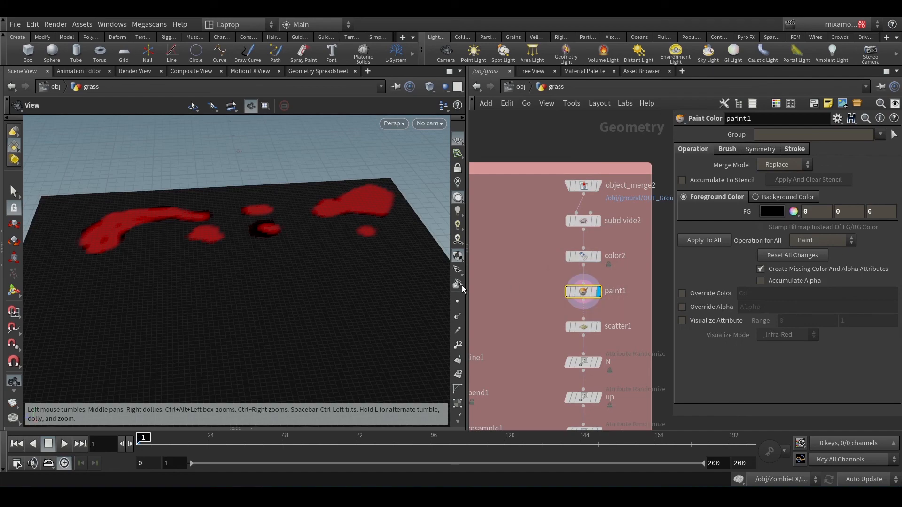
Show all scene objects in the viewport and display the scatter1 node to compare the painted areas and scattered points with the scene
click(444, 86)
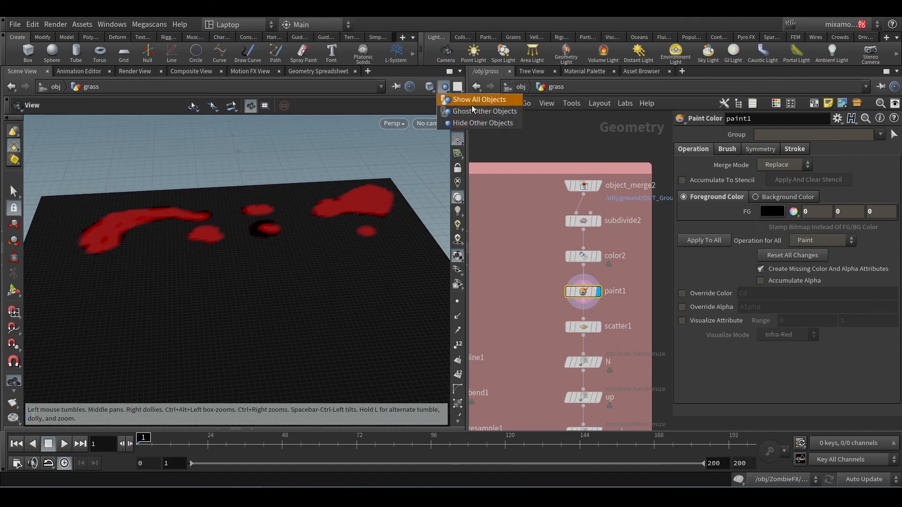
click(472, 96)
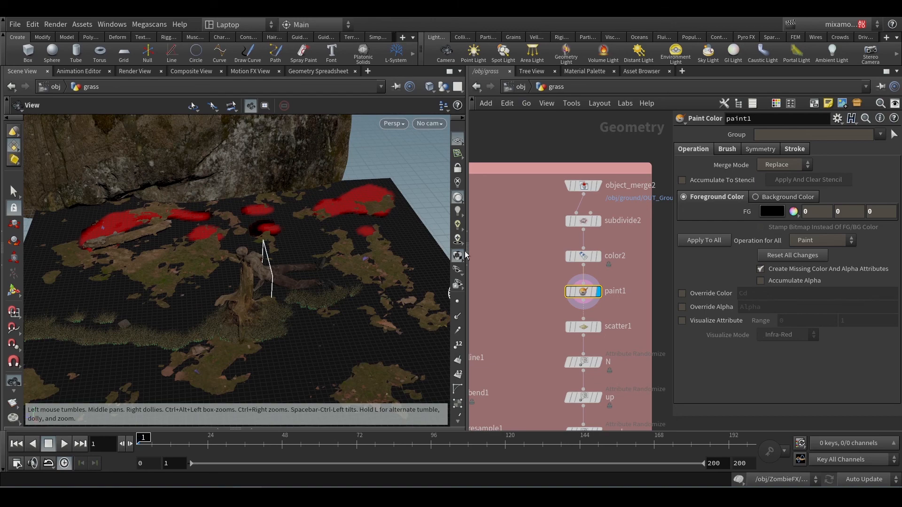
click(597, 326)
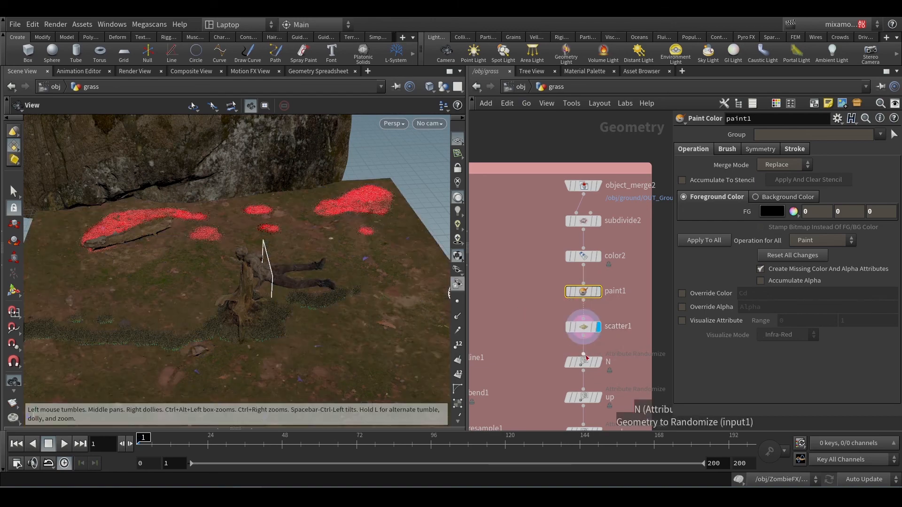
Examine the lower part of the grass SETUP network, from copy1 through attribwrangle1 to the Grass_Inside cache
scroll(622, 353, down, 5)
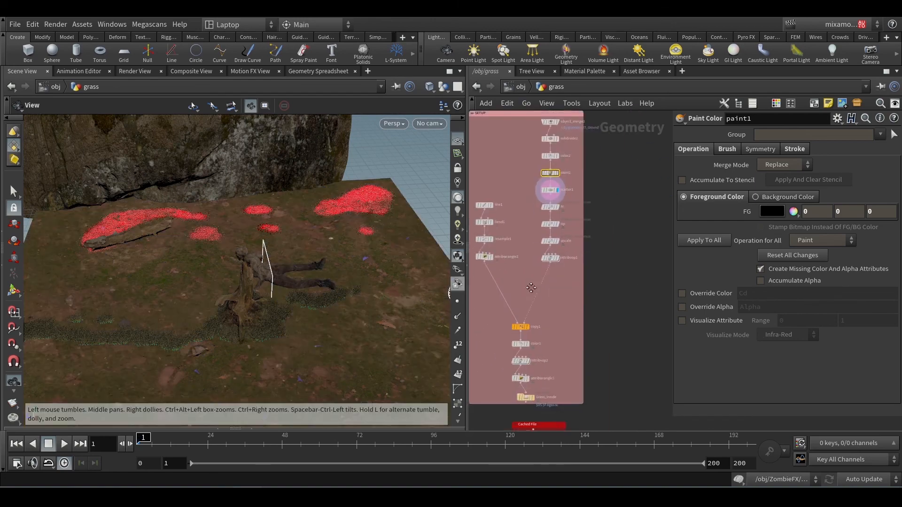
middle_drag(571, 396, 569, 356)
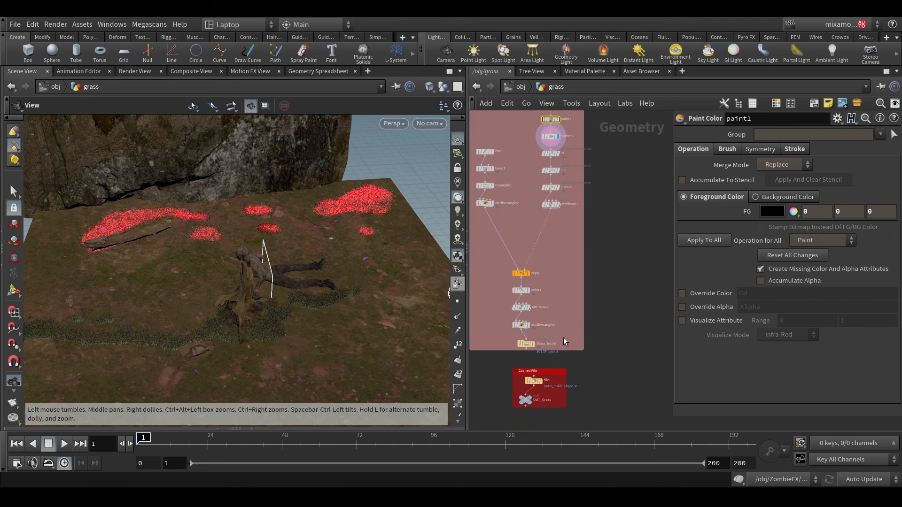
scroll(556, 328, up, 2)
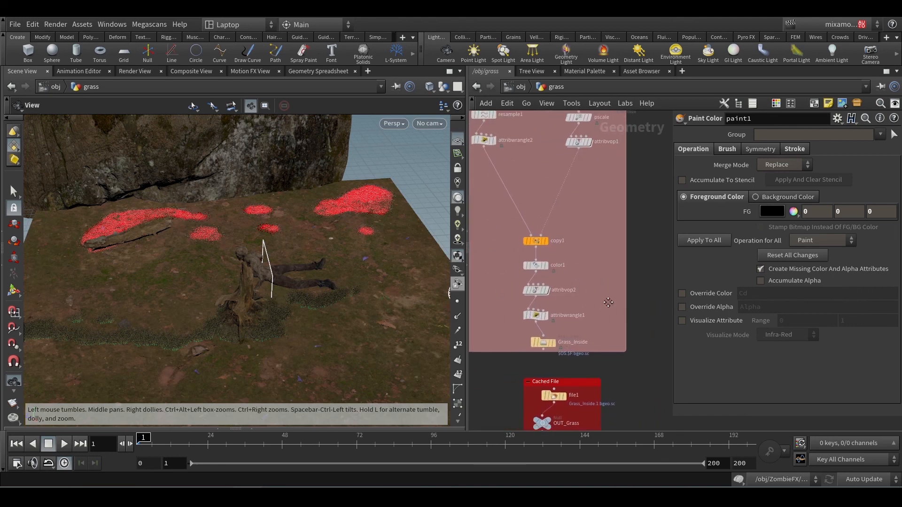
middle_drag(577, 330, 595, 334)
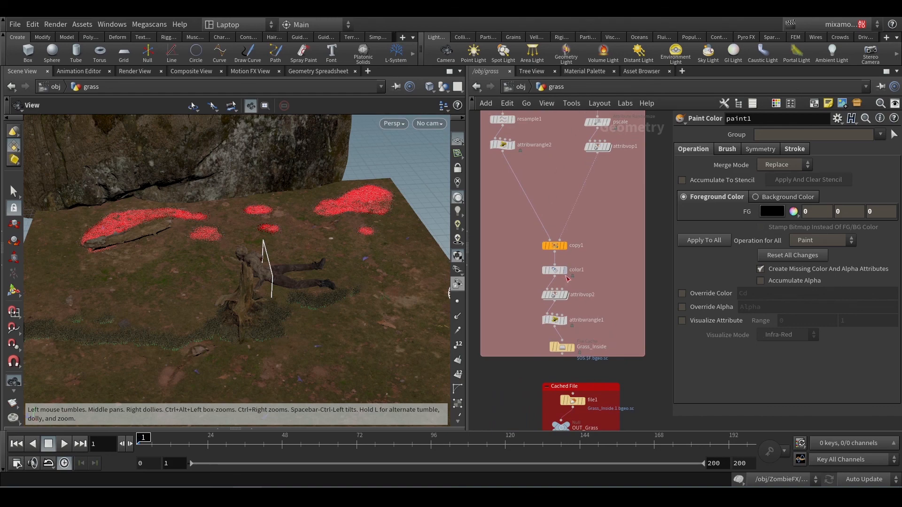
mouse_move(565, 325)
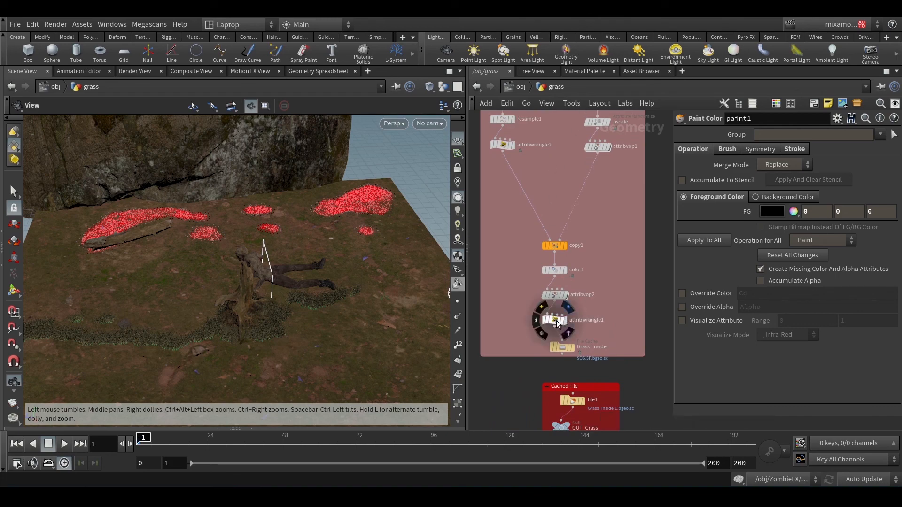
click(557, 324)
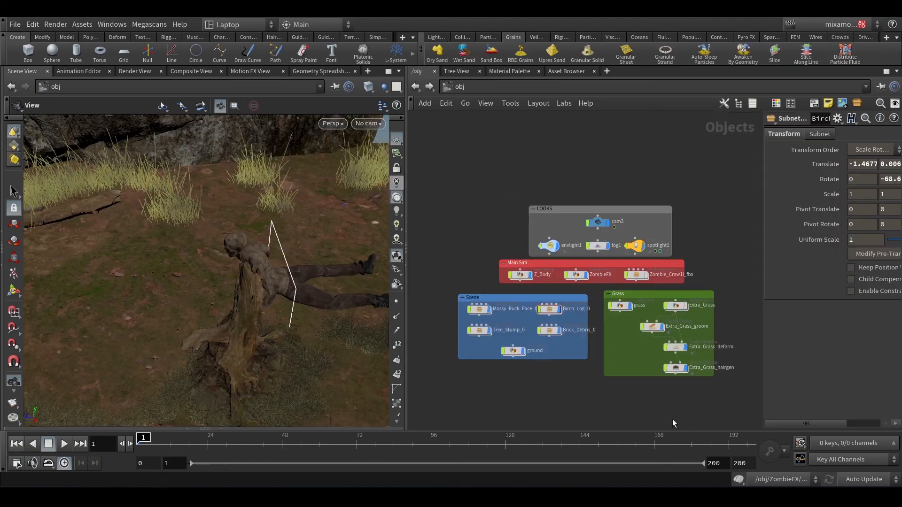
Enter the Z_Body object from the Main Sim box, check the source path of object_merge1, and return to the object level
scroll(581, 290, up, 3)
middle_drag(545, 294, 595, 297)
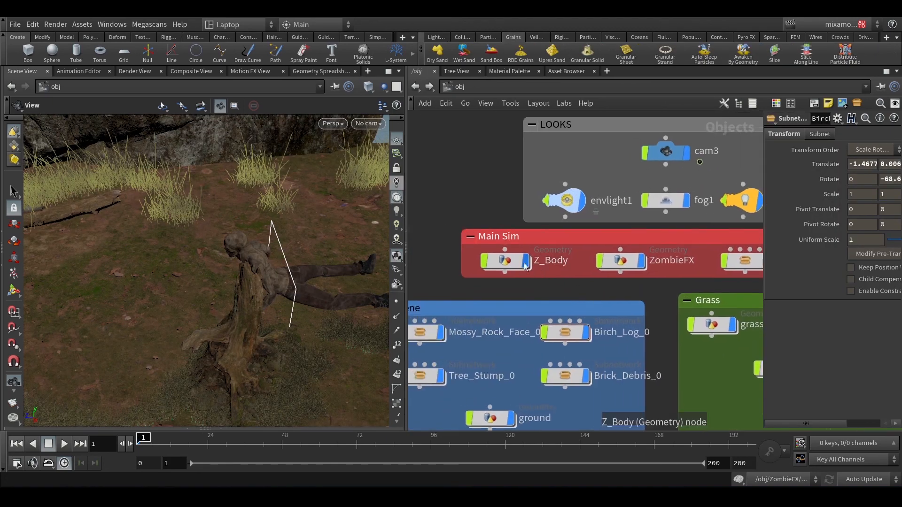
double_click(513, 266)
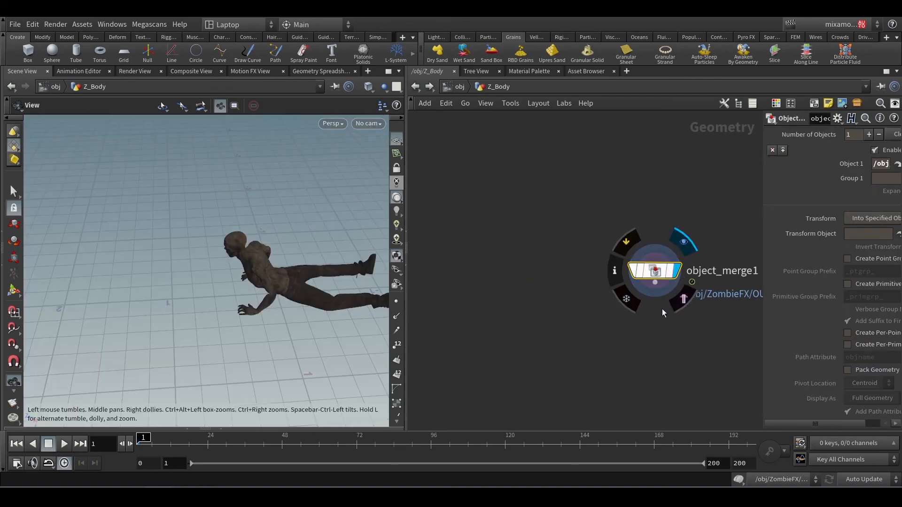
scroll(662, 309, up, 3)
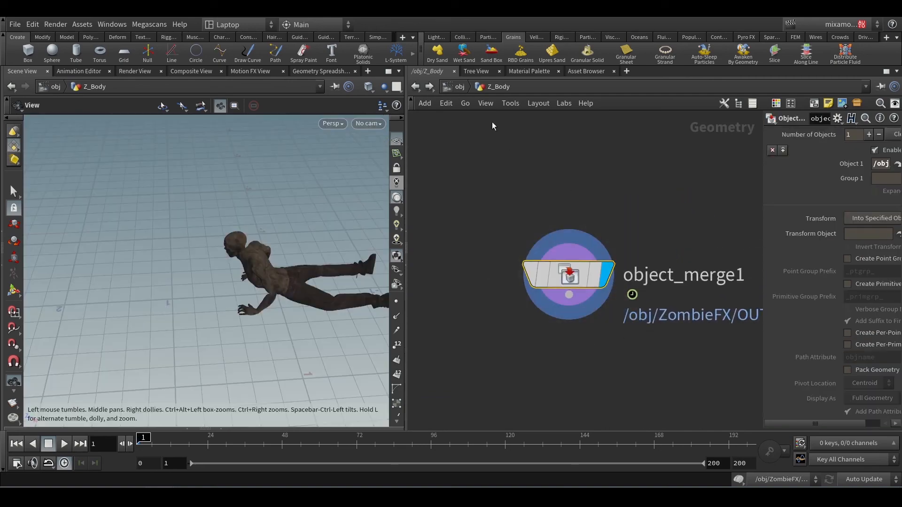
scroll(598, 266, down, 3)
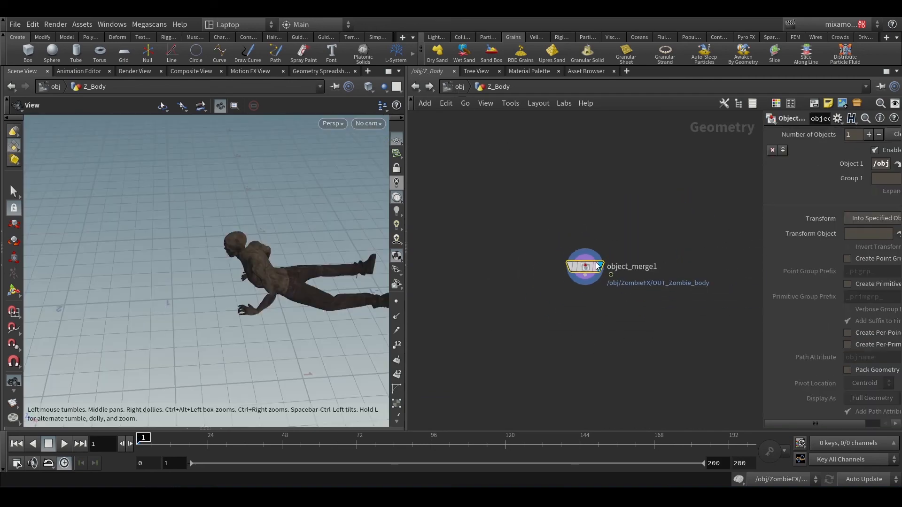
click(457, 89)
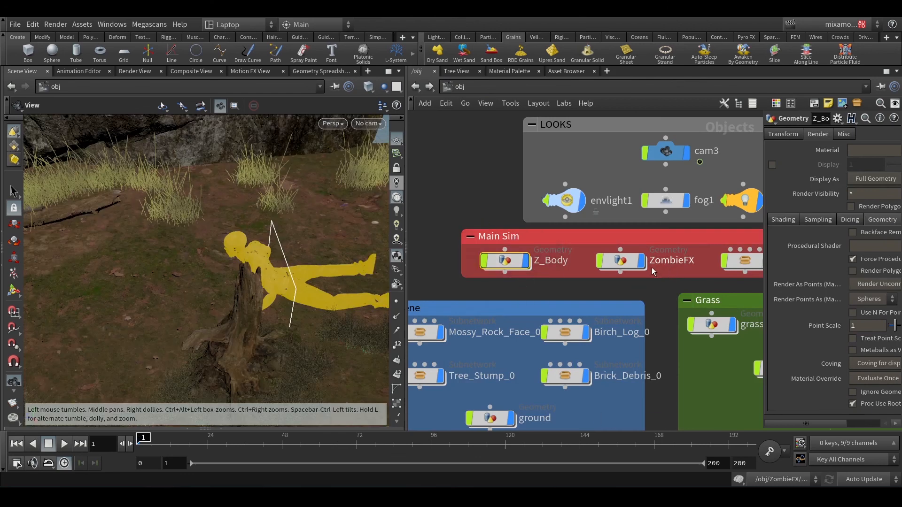
click(554, 285)
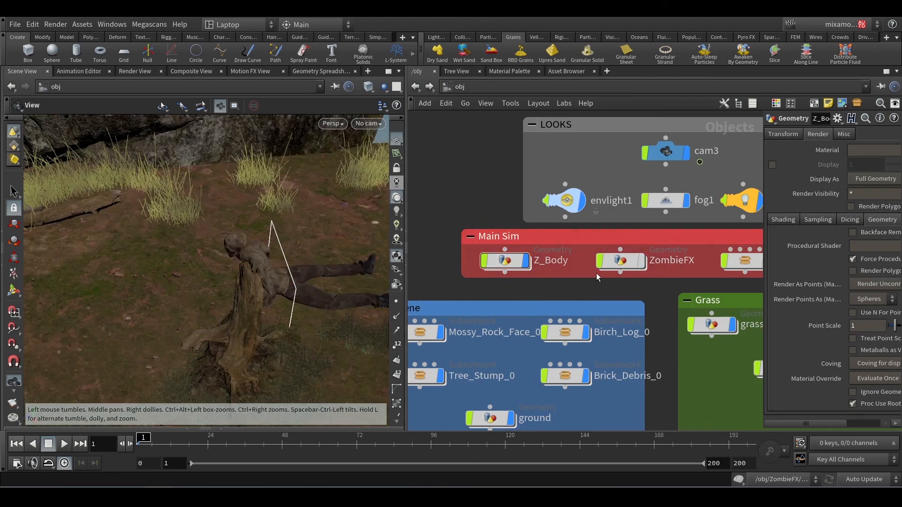
Preview the zombie body animation at frame 51, locate the ZombieFX object, and return to the first frame
scroll(637, 261, up, 3)
middle_drag(537, 317, 644, 328)
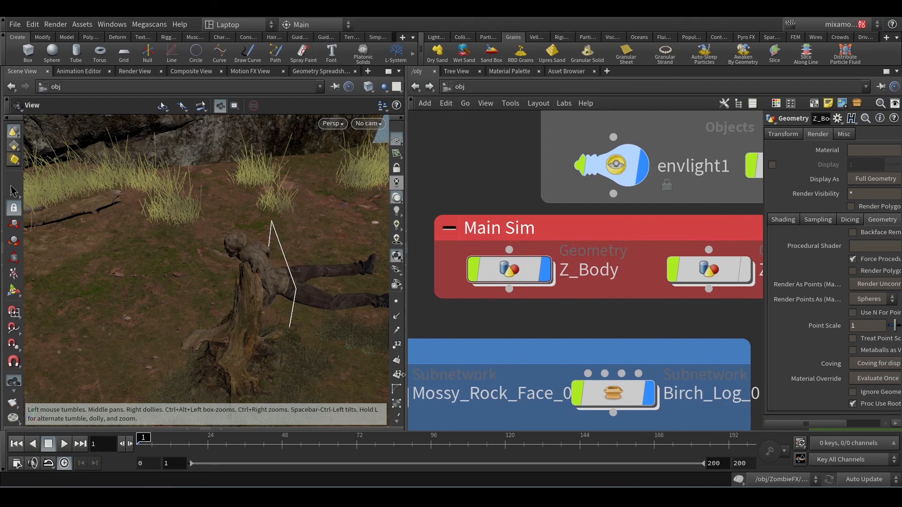
click(223, 441)
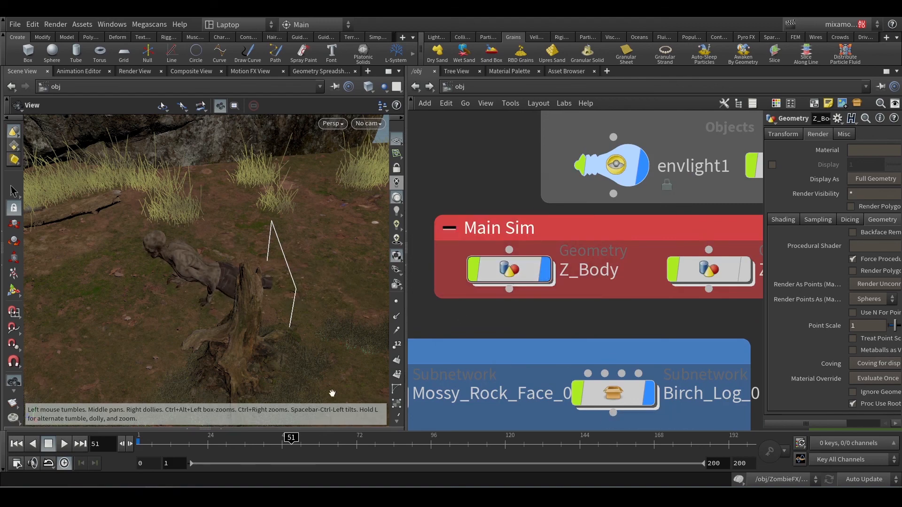
middle_drag(698, 308, 566, 331)
mouse_move(624, 286)
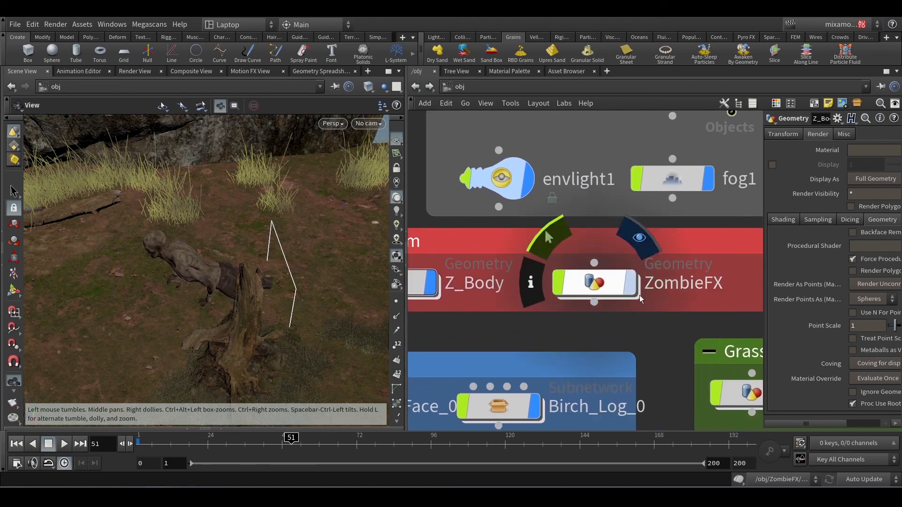
click(22, 444)
Enter the ZombieFX object and follow its network from the Grain Sourcing box down to the dopnet1 node
key(h)
double_click(542, 262)
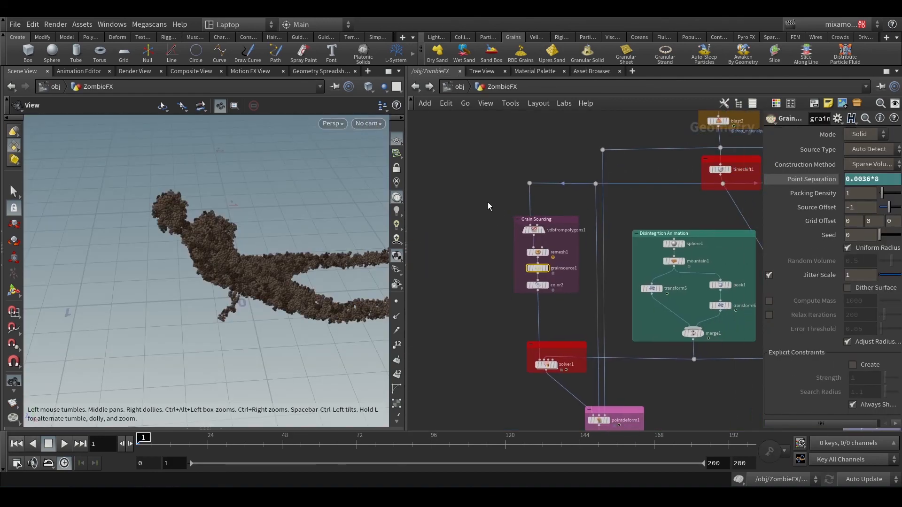
middle_drag(500, 232, 483, 164)
scroll(479, 169, down, 2)
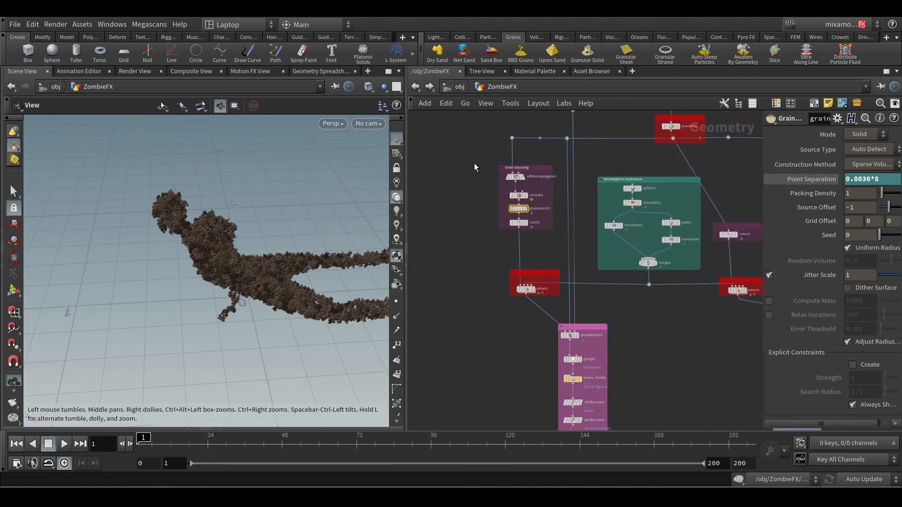
drag(475, 163, 496, 240)
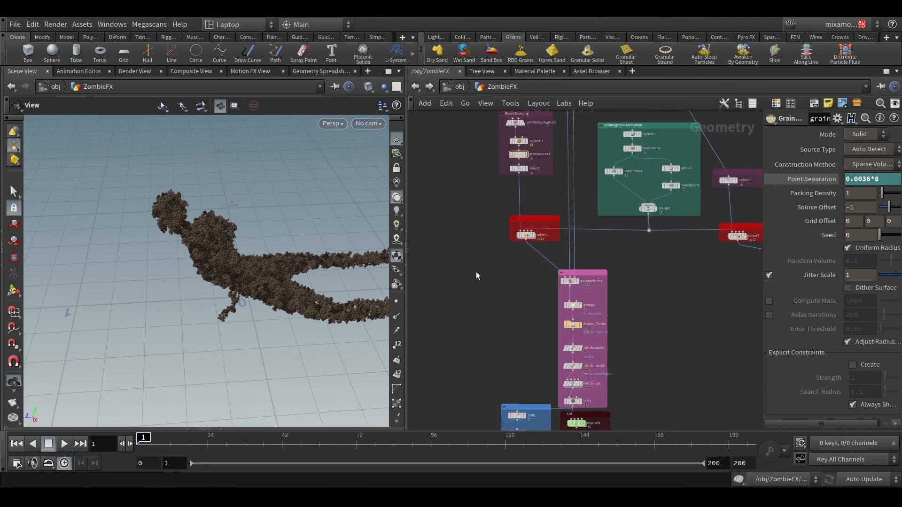
scroll(587, 308, down, 5)
mouse_move(667, 344)
middle_down()
mouse_move(616, 264)
mouse_move(591, 283)
mouse_move(630, 312)
middle_up()
scroll(566, 280, up, 5)
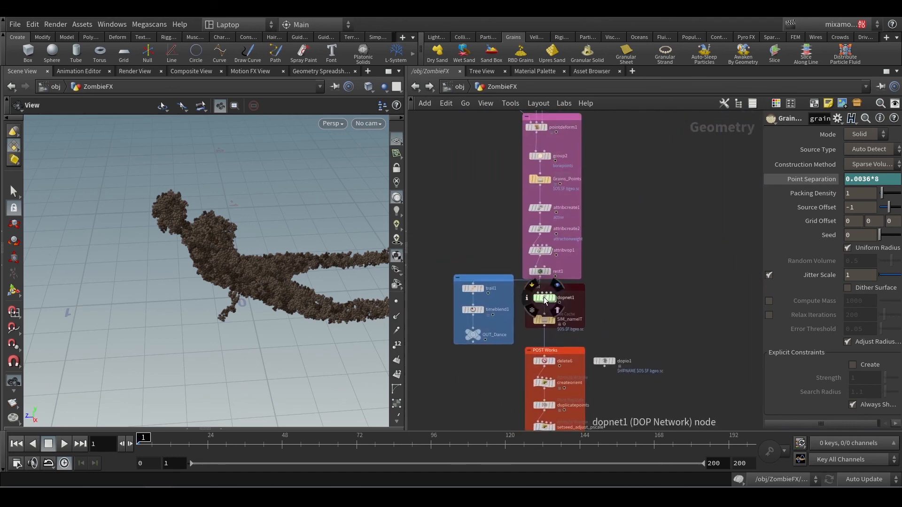
Enter dopnet1, select popwrangle1, and widen the parameter area to read its full VEXpression code
double_click(546, 297)
click(603, 226)
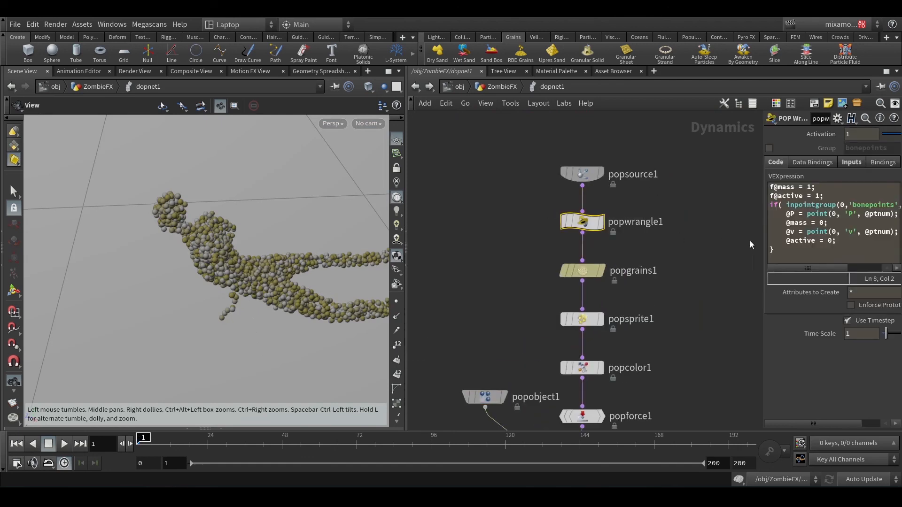
drag(764, 219, 681, 219)
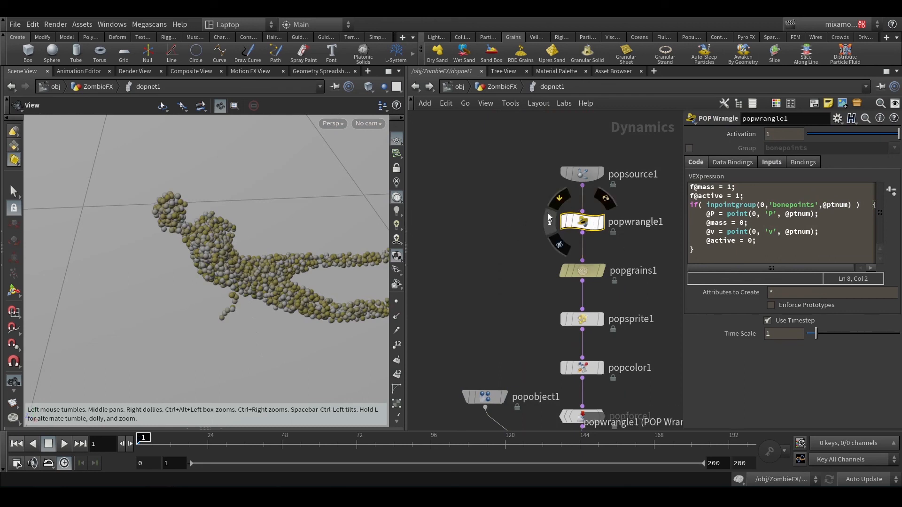
Return to the ZombieFX network, locate the agent1 node near object_merge2, and inspect its parameters
click(503, 85)
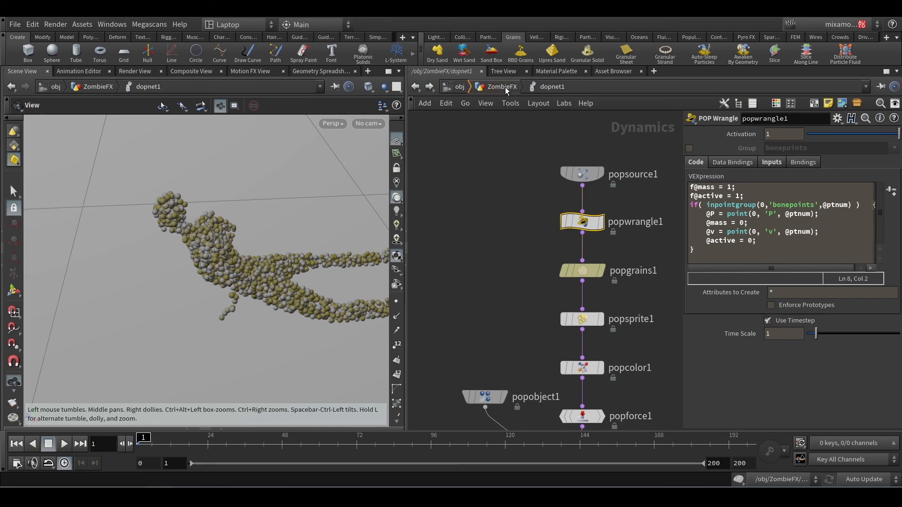
scroll(500, 285, down, 5)
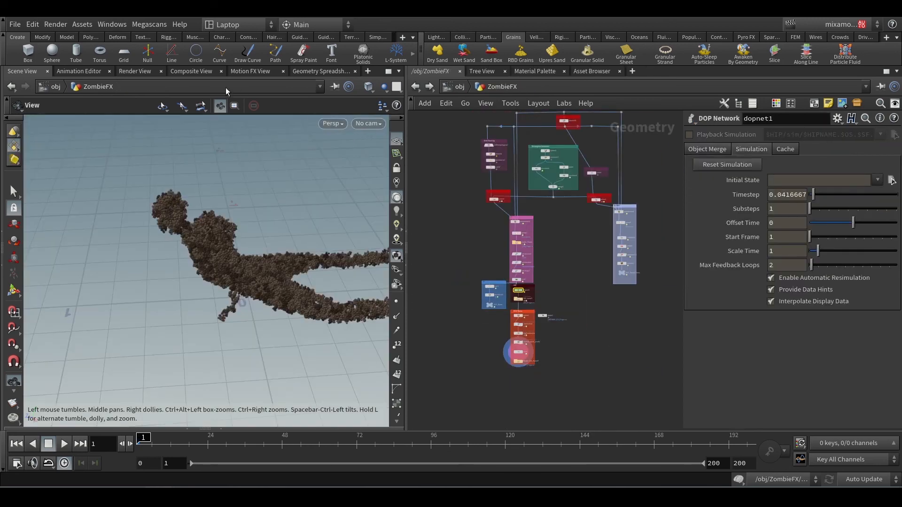
middle_drag(450, 206, 463, 306)
scroll(596, 235, up, 7)
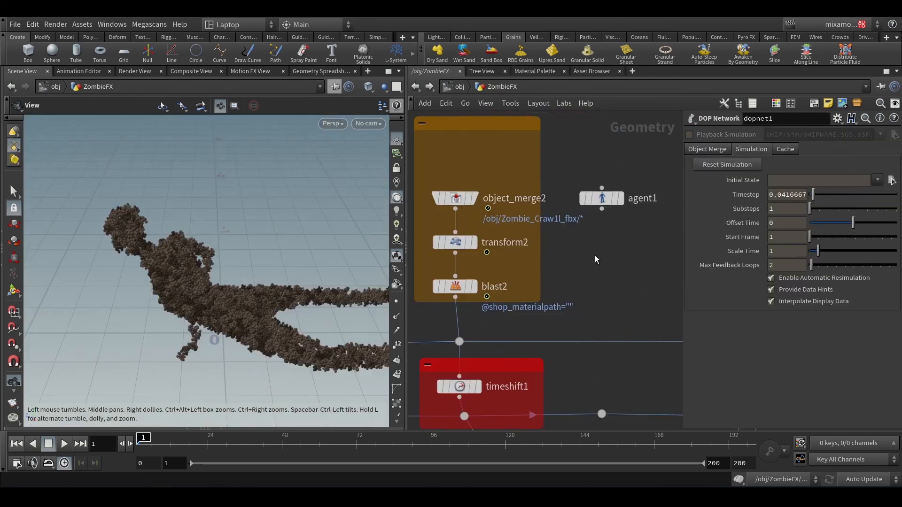
mouse_move(587, 258)
middle_down()
mouse_move(621, 263)
mouse_move(597, 258)
middle_up()
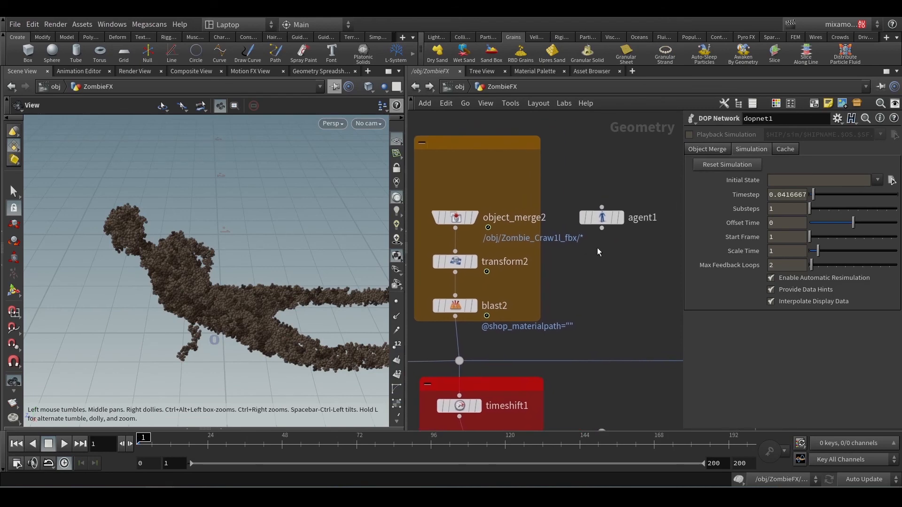
mouse_move(606, 217)
mouse_down()
mouse_move(614, 202)
mouse_move(612, 219)
mouse_up()
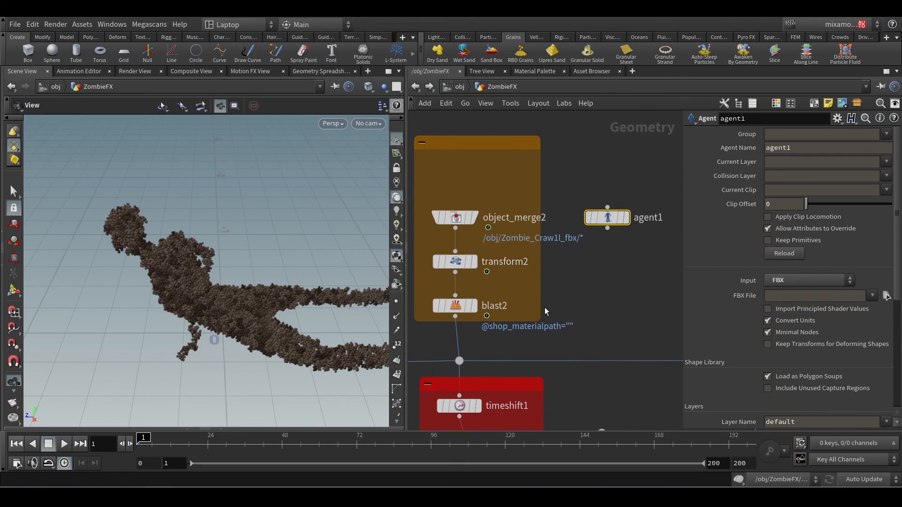
Examine the import box containing object_merge2, transform2 and blast2 alongside the separate agent1 node
middle_drag(545, 307, 602, 264)
mouse_move(517, 220)
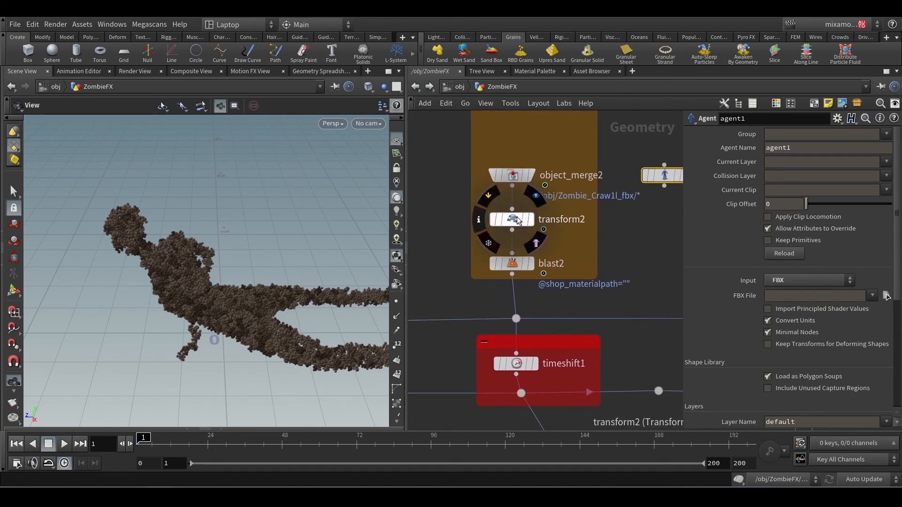
scroll(571, 281, down, 4)
scroll(577, 243, up, 4)
click(574, 142)
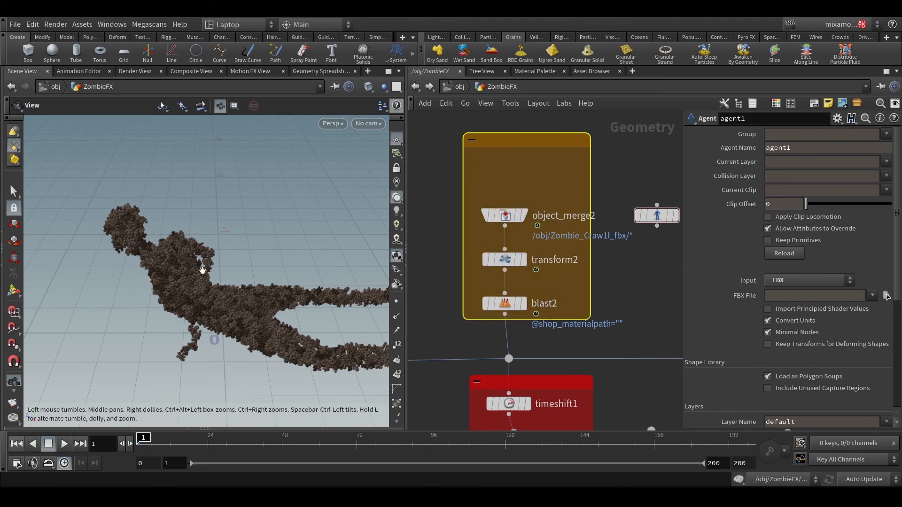
mouse_move(657, 222)
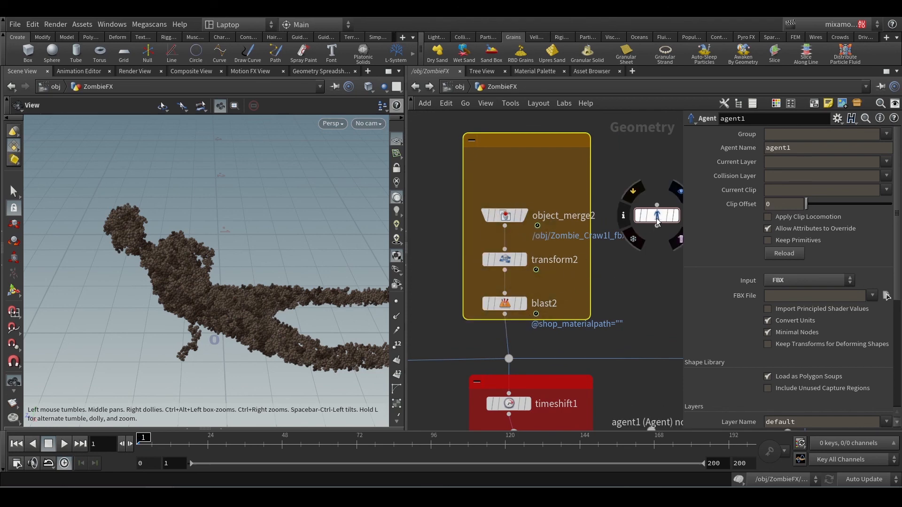
Follow the ZombieFX network from the import box past timeshift1 and examine the nodes in the Disintegrtion Animation box
middle_drag(545, 228, 567, 181)
scroll(531, 291, down, 3)
middle_drag(484, 264, 530, 220)
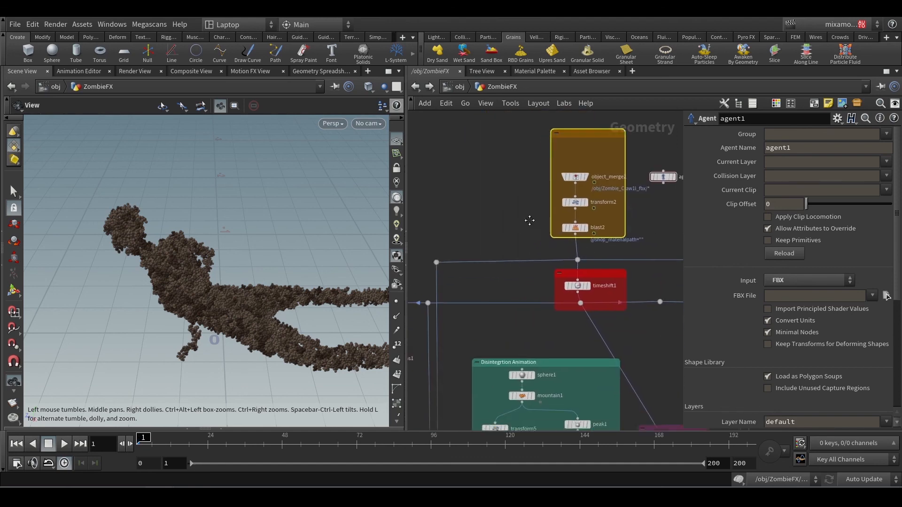
scroll(557, 255, down, 2)
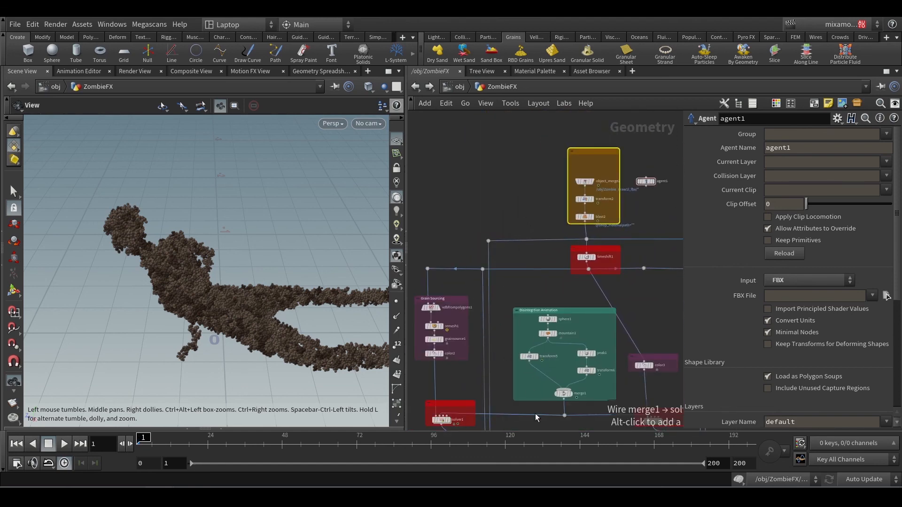
middle_drag(563, 352, 571, 272)
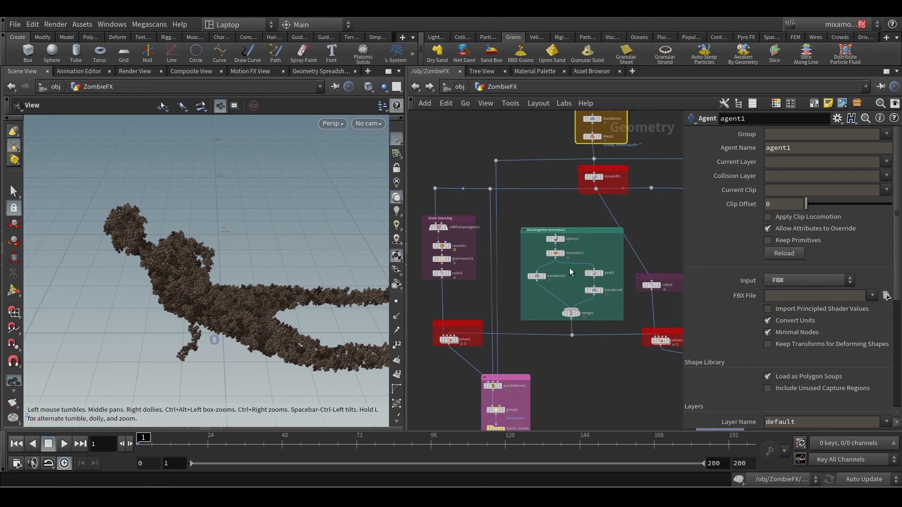
scroll(543, 330, up, 4)
middle_drag(576, 312, 514, 356)
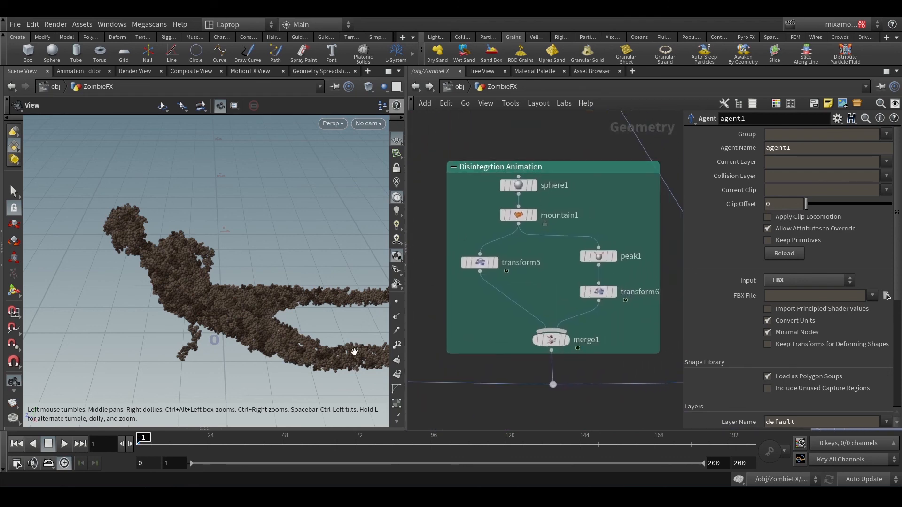
Maximize the network editor and examine the solver, point deform, SIM and GEO branches of the ZombieFX network
scroll(552, 388, down, 4)
key(ctrl+b)
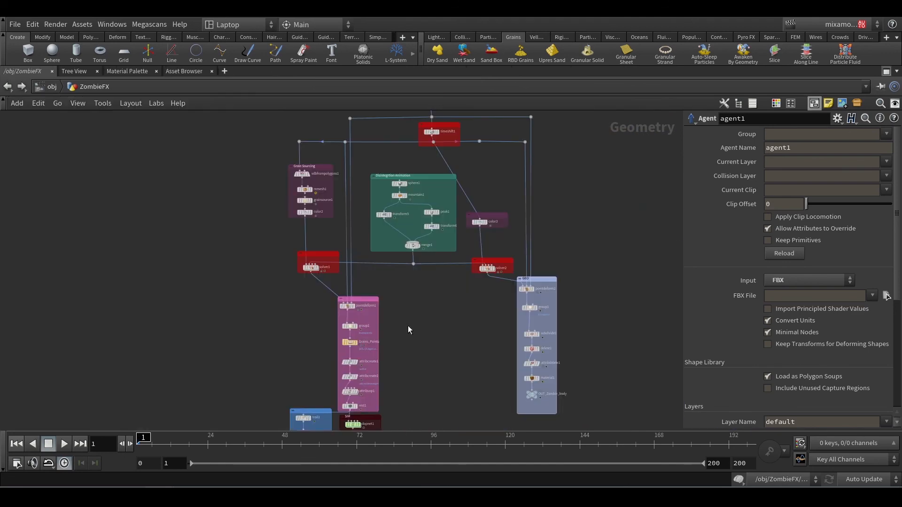
middle_drag(407, 325, 449, 252)
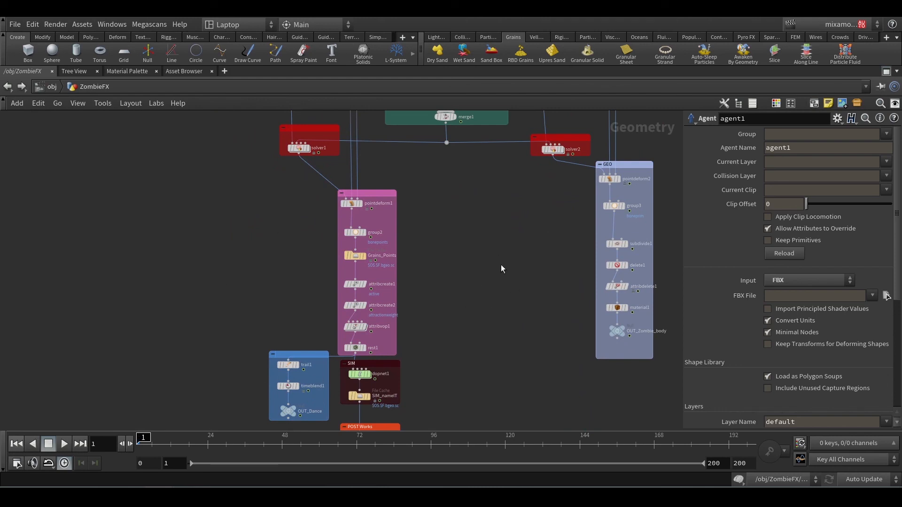
middle_drag(490, 338, 486, 287)
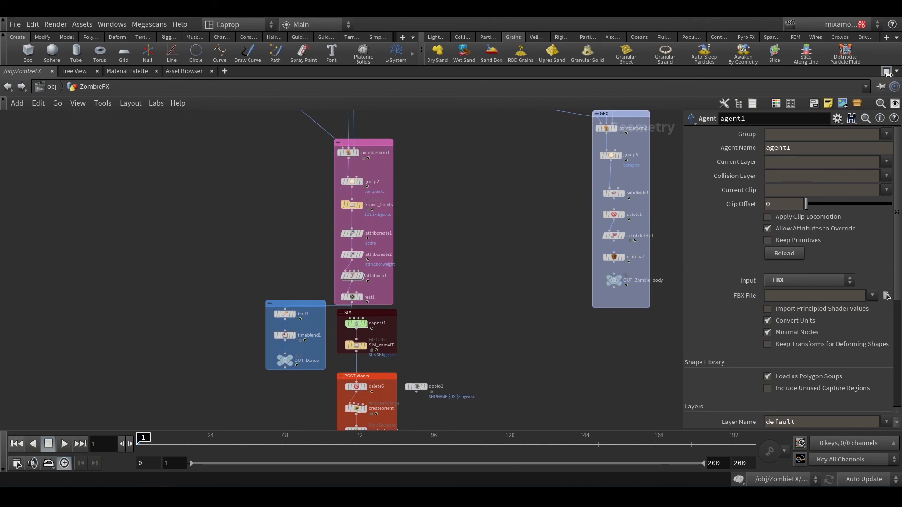
Restore the split pane layout and review the whole ZombieFX network, focusing on solver1 and the pointdeform1 chain
click(887, 72)
scroll(646, 317, down, 8)
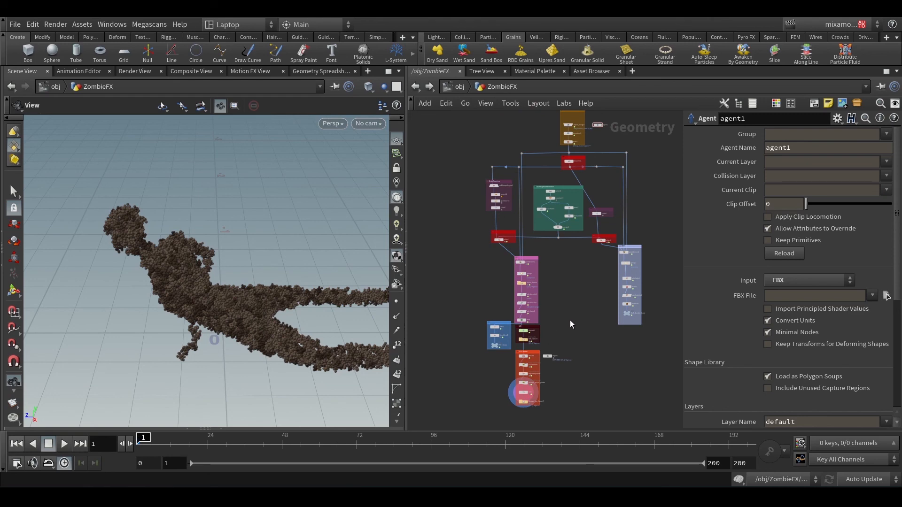
scroll(575, 308, up, 3)
middle_drag(571, 345, 571, 367)
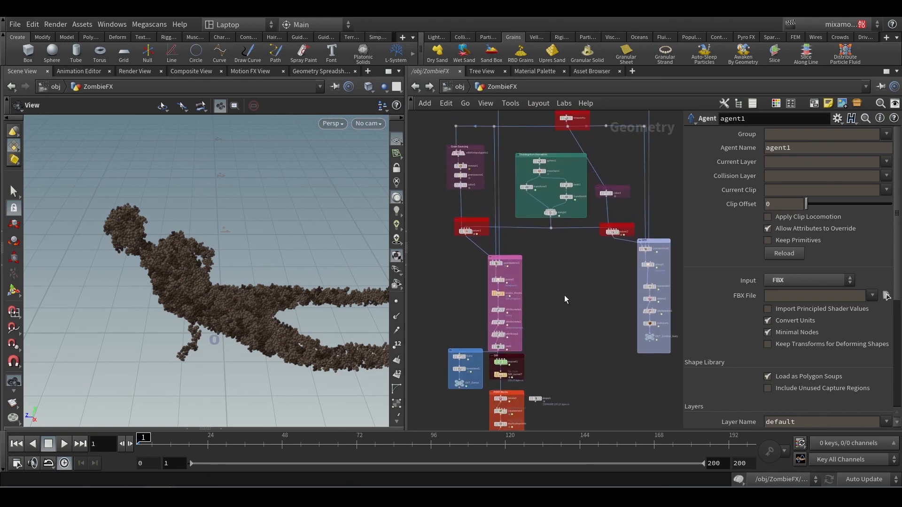
middle_drag(560, 276, 562, 334)
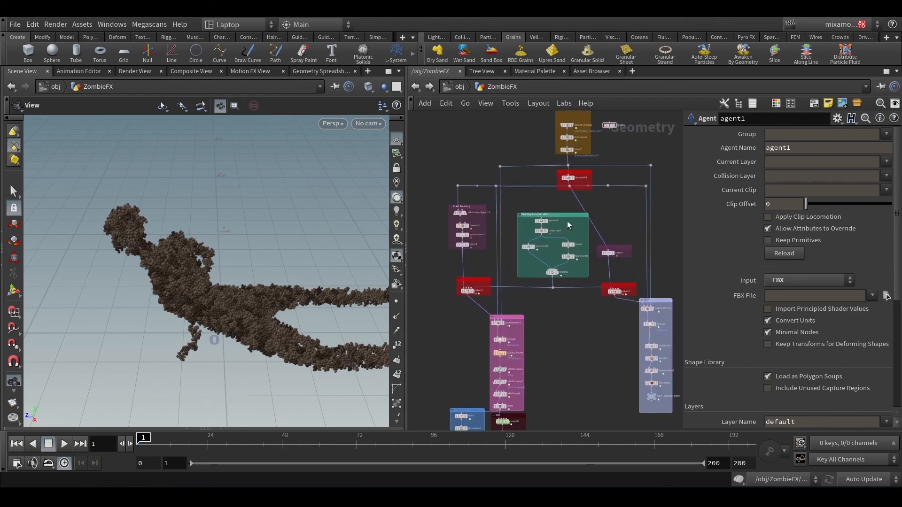
scroll(535, 356, up, 6)
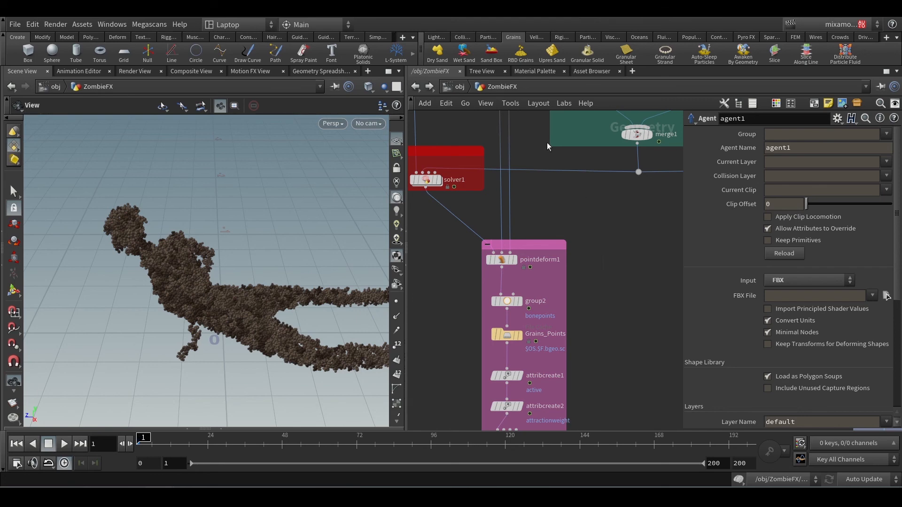
Return to the object level and look through the scene's list of takes without switching the active one
click(450, 91)
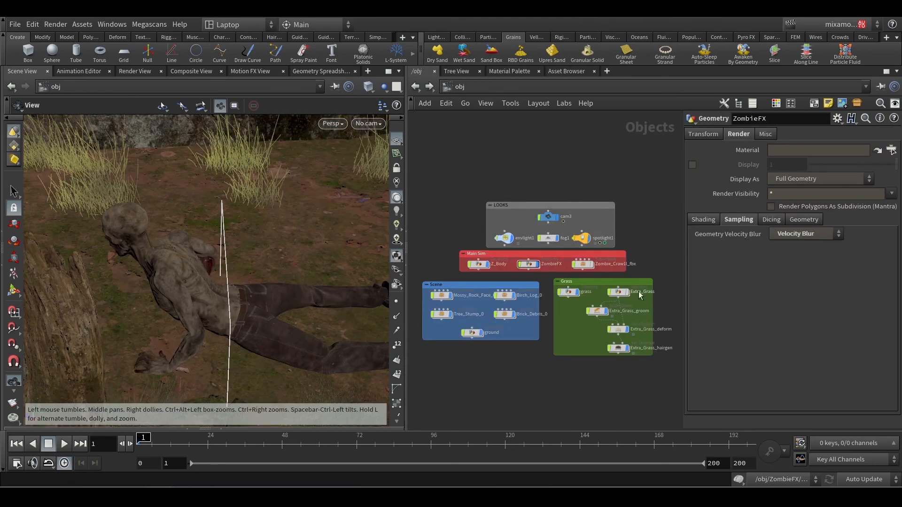
click(839, 26)
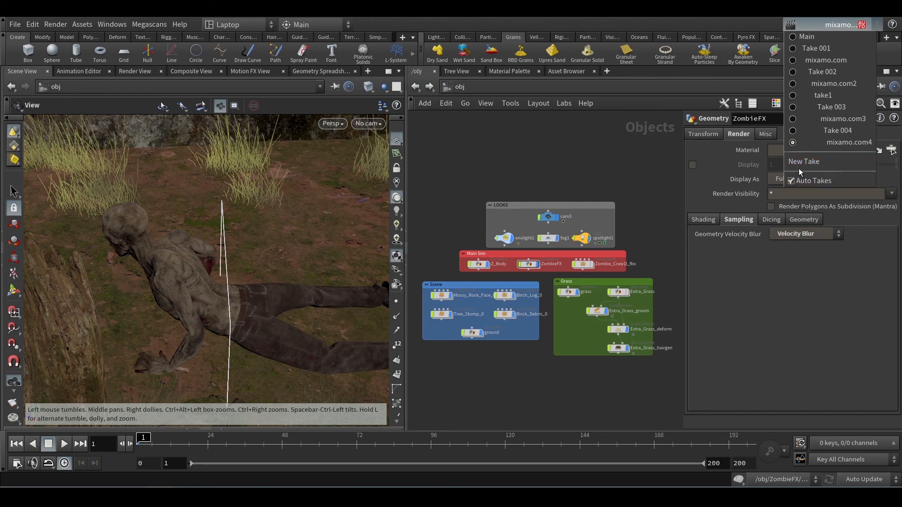
click(770, 304)
scroll(566, 245, up, 4)
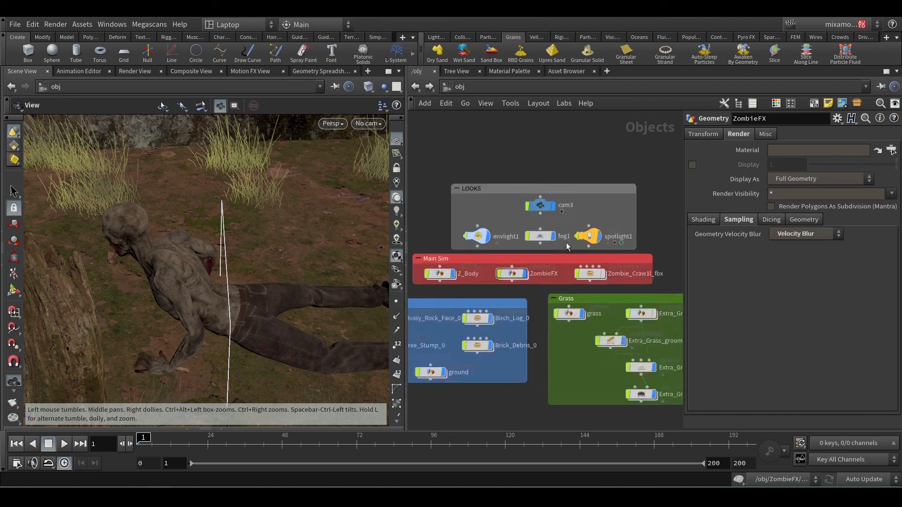
Enter the ZombieFX object again, look at its agent1 node, and return to the object level
double_click(484, 286)
key(f)
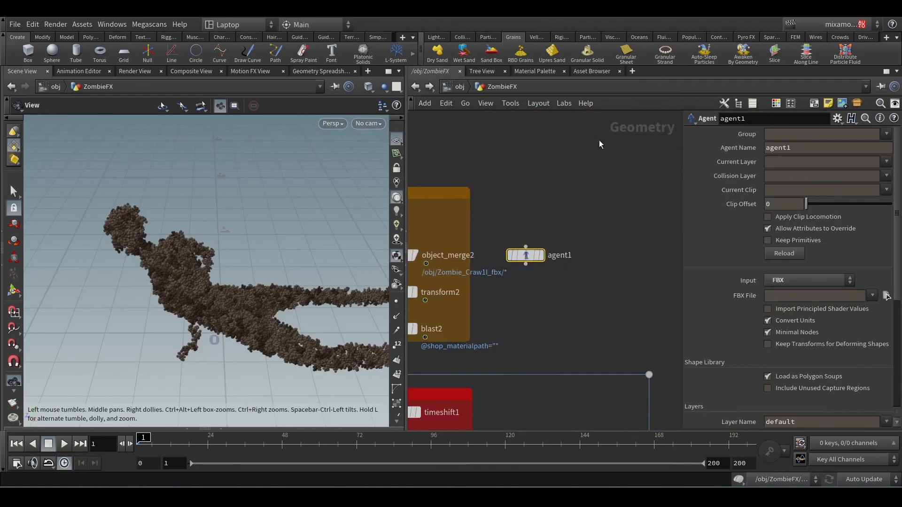
click(461, 88)
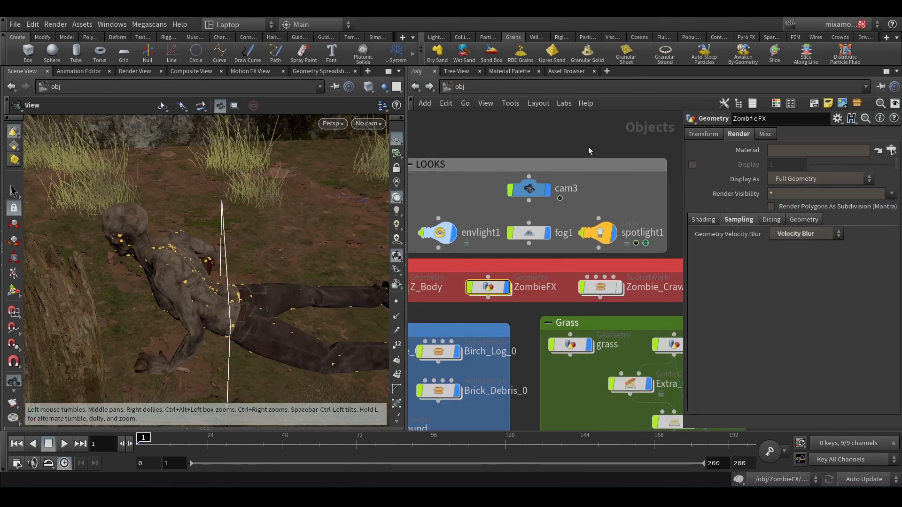
Examine the mixamo.com takes and the Auto Takes option in the take list once more
scroll(588, 156, down, 3)
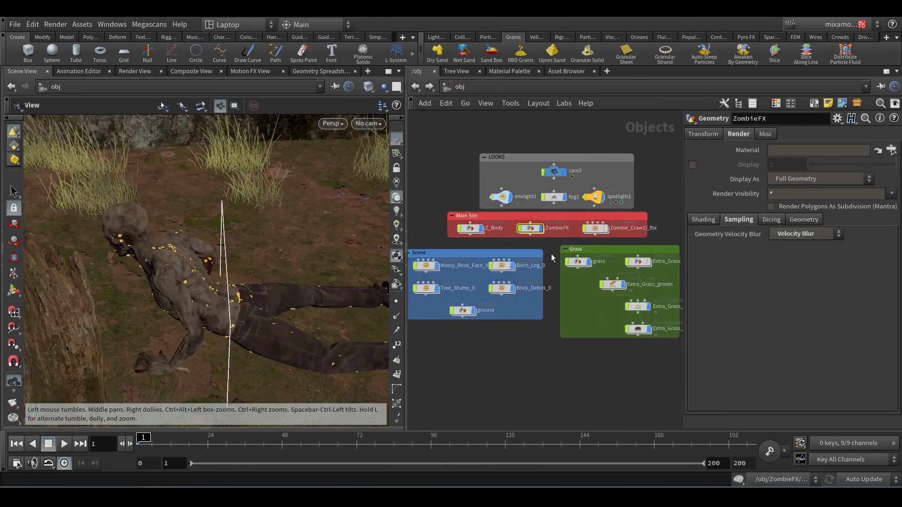
click(819, 25)
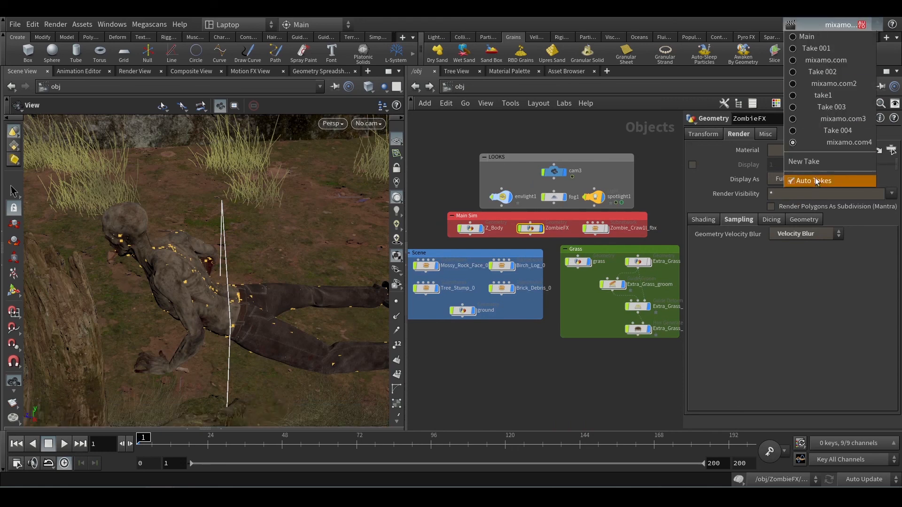
click(524, 372)
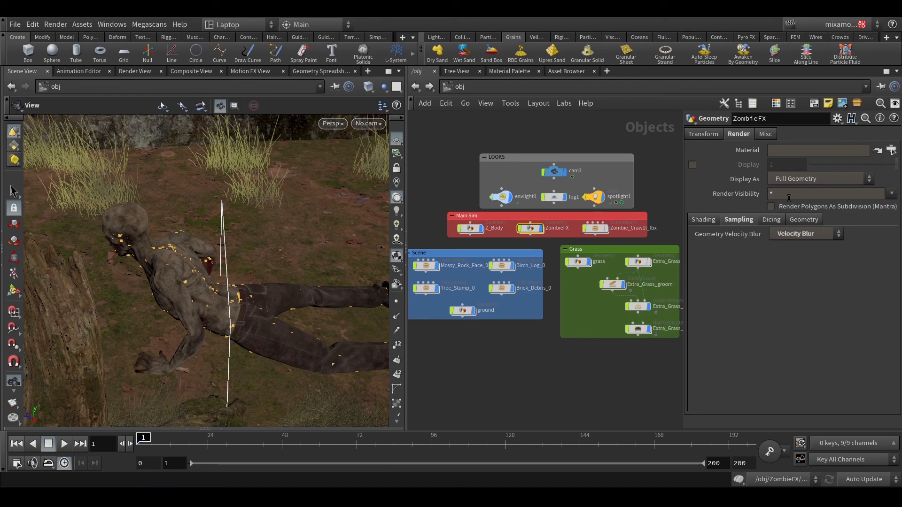
scroll(577, 303, down, 1)
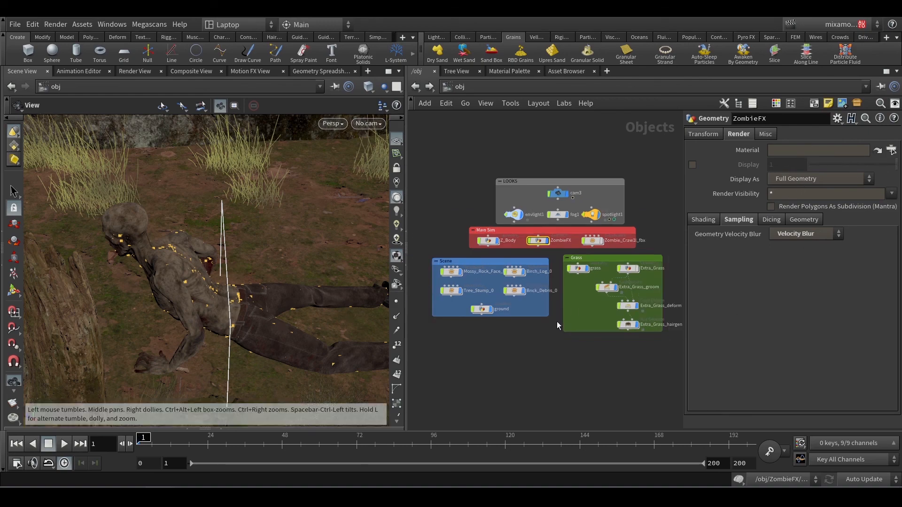
middle_drag(551, 353, 545, 363)
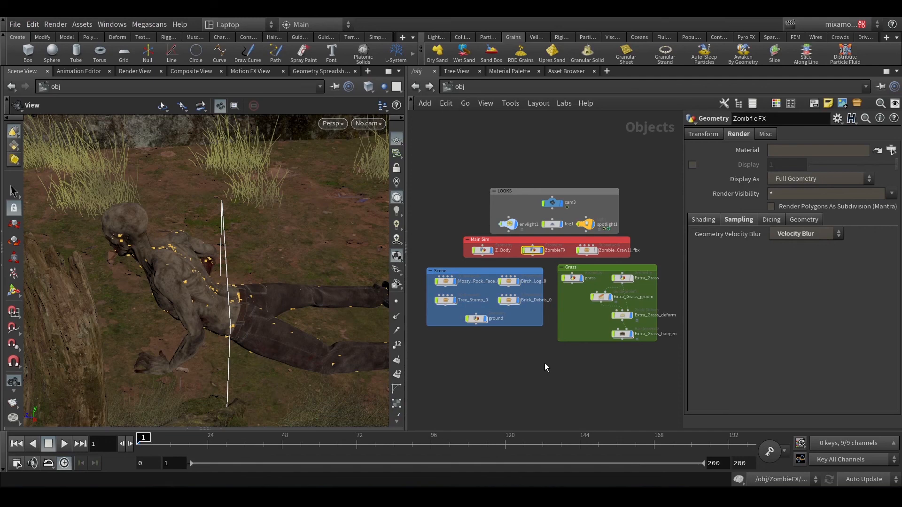
scroll(545, 362, up, 1)
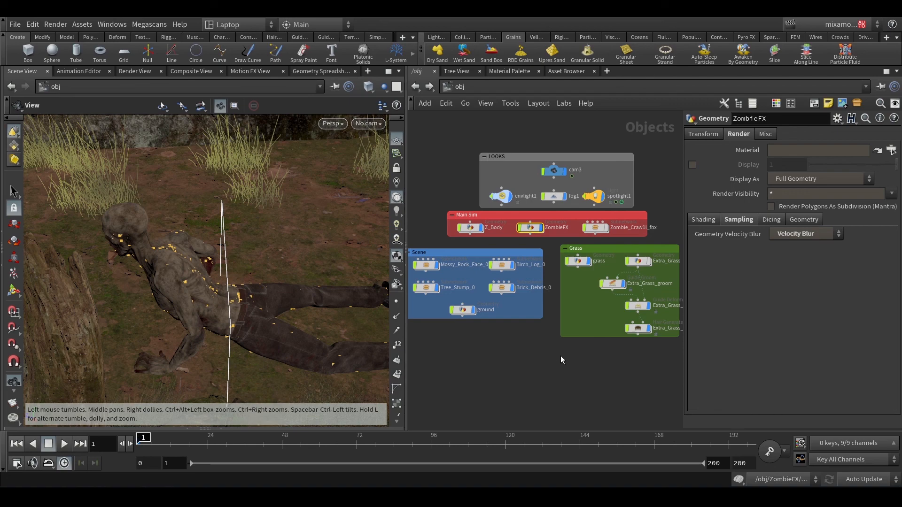
scroll(560, 356, down, 2)
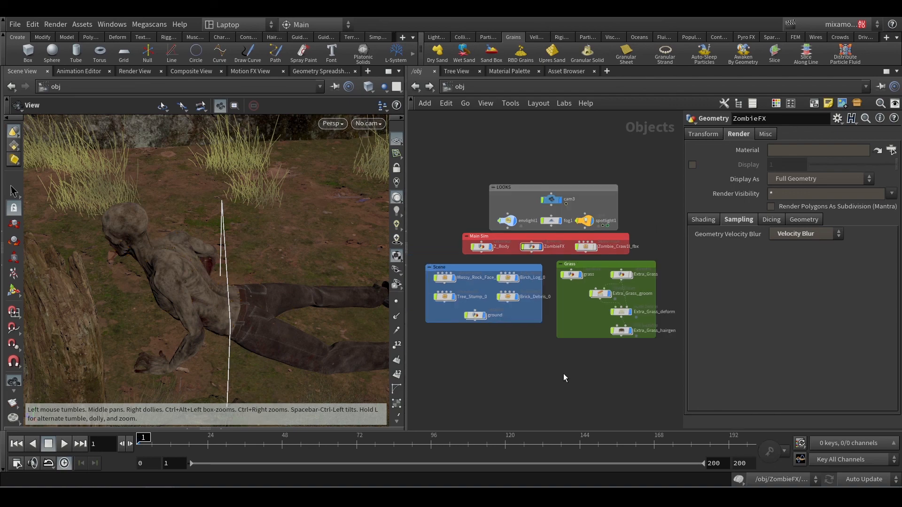